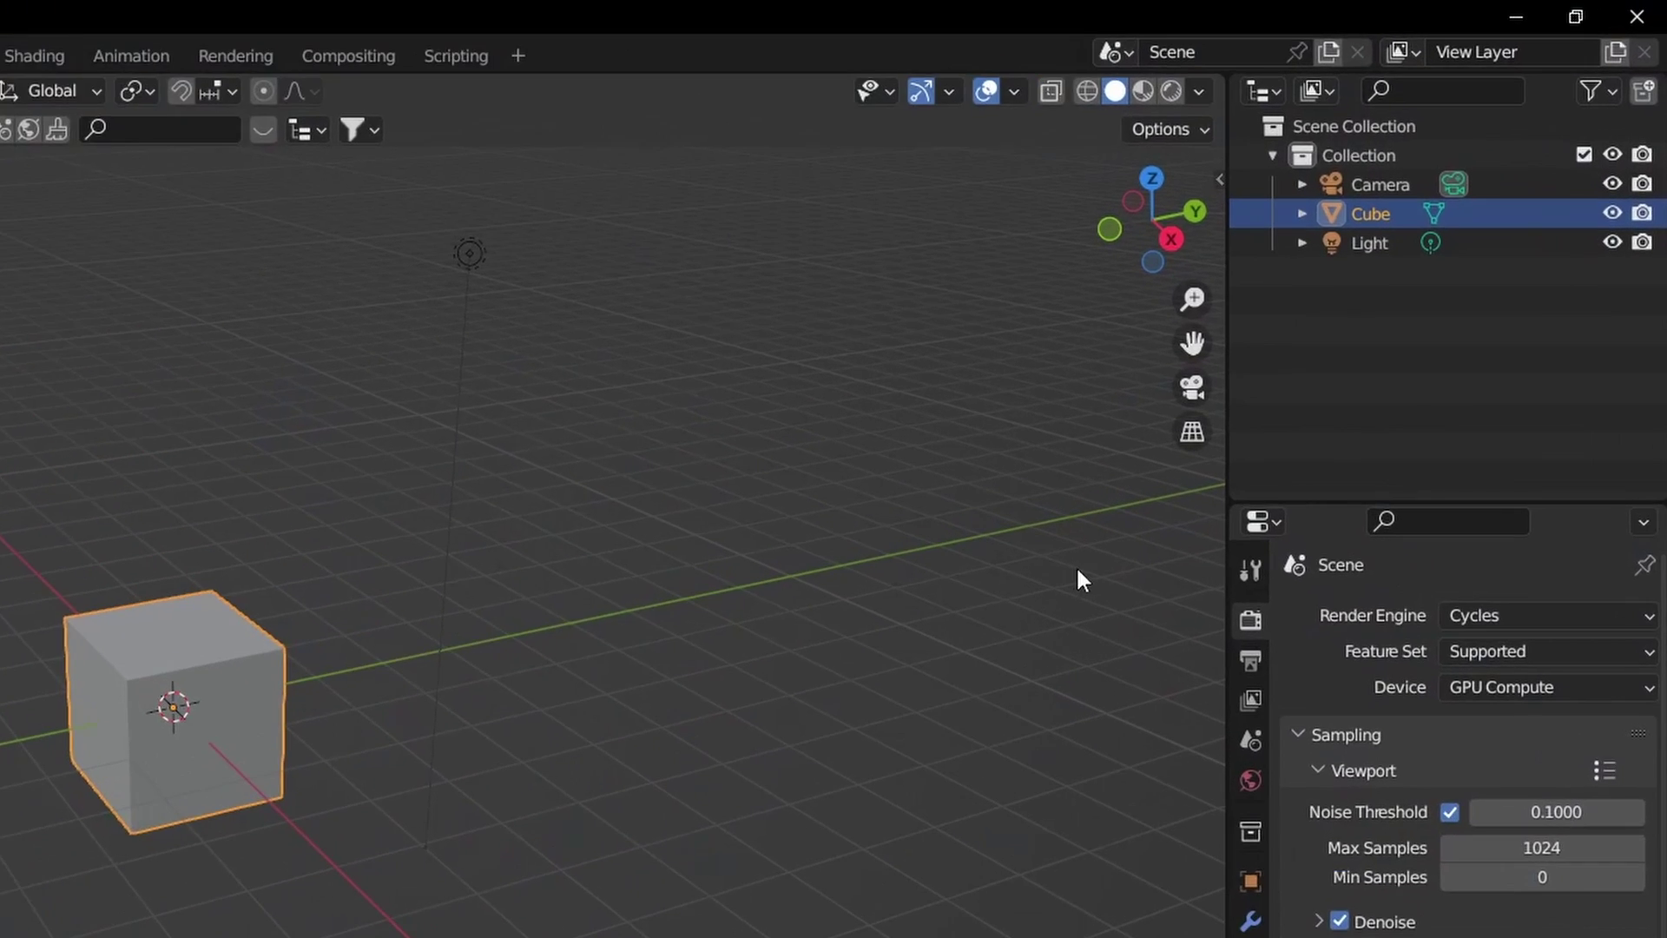
- Create a new collection in the scene and rename it Box
right_click(1484, 336)
click(1476, 339)
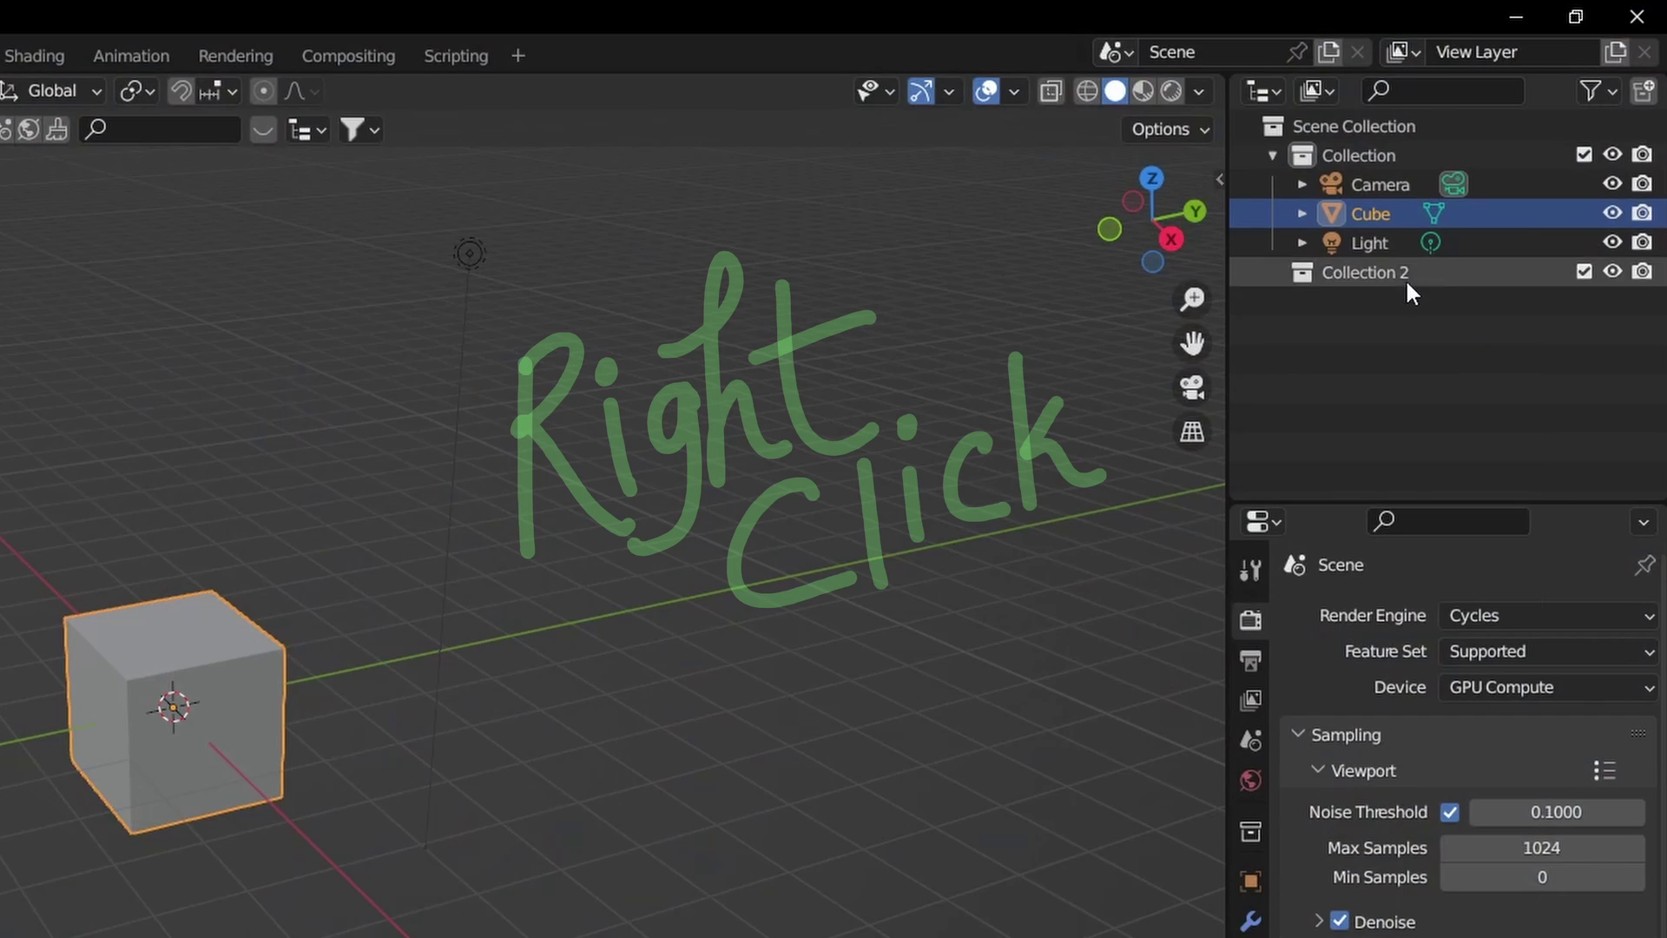
double_click(1406, 283)
text(Sta)
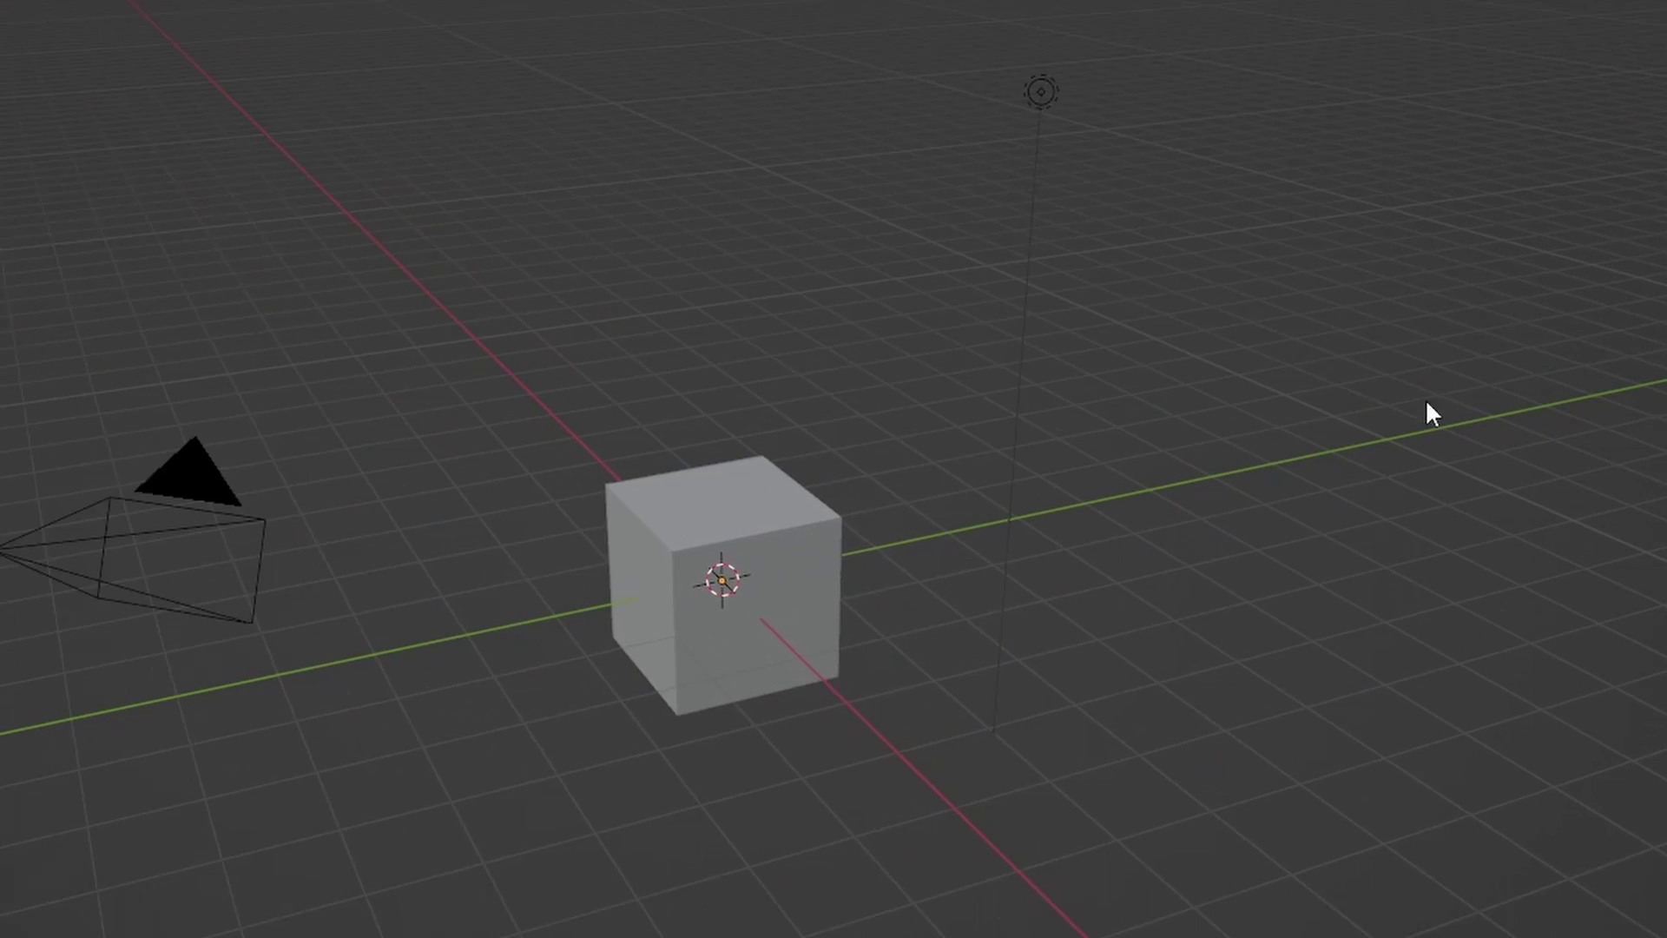
- Delete the default cube from the scene
click(833, 555)
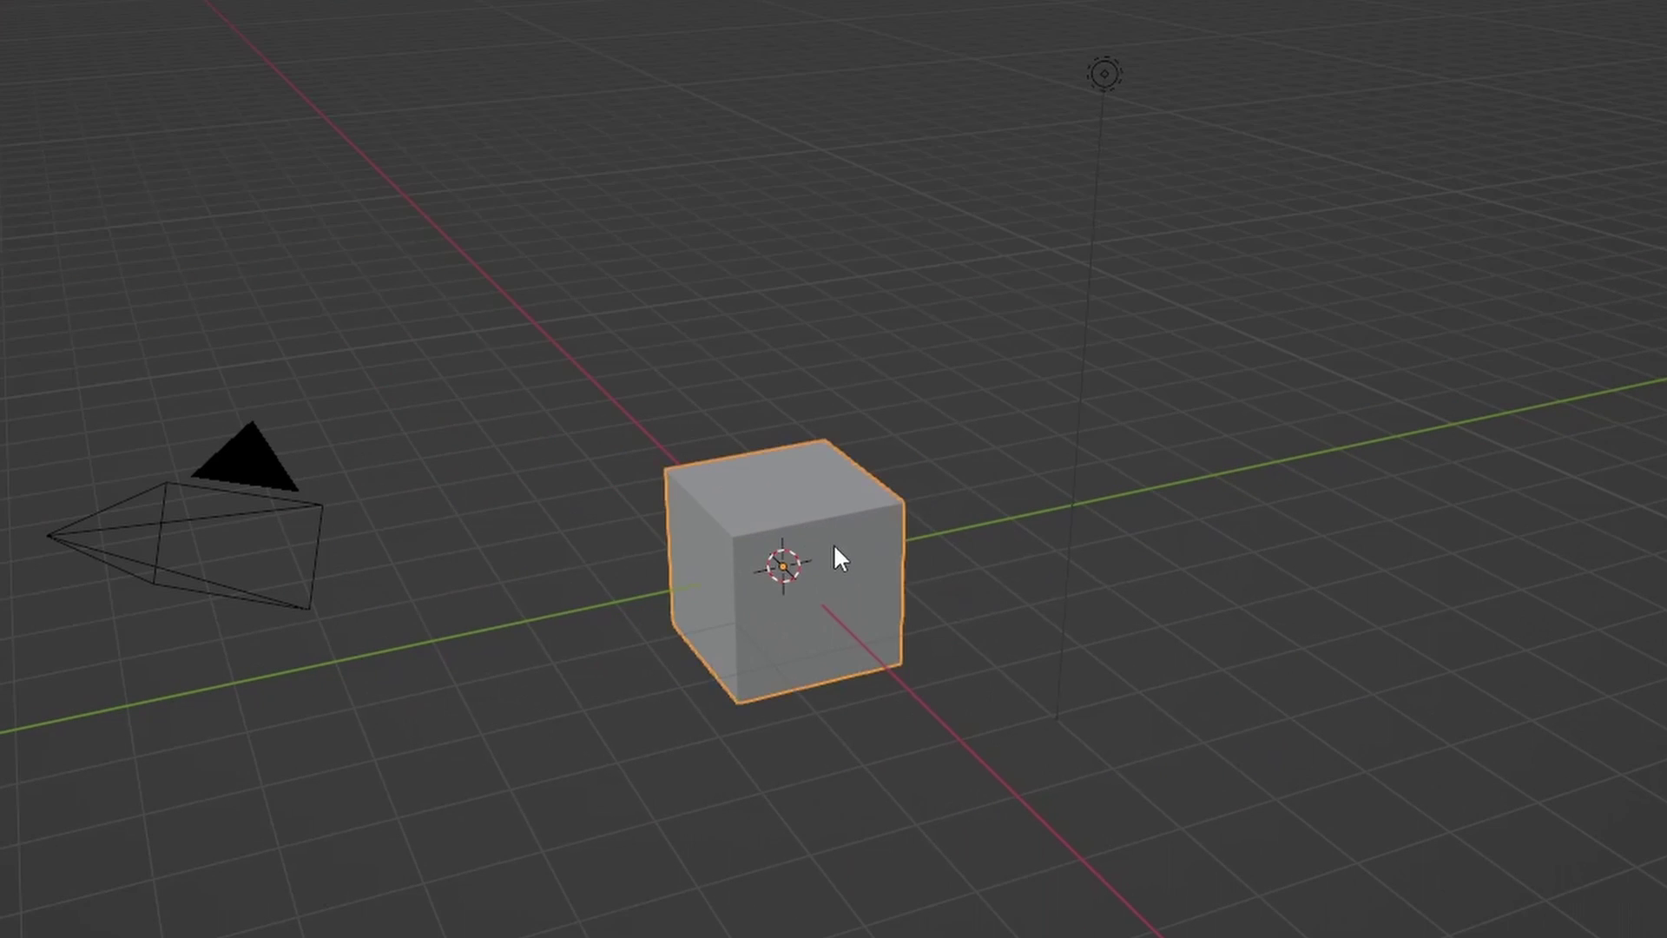
key(x)
click(832, 543)
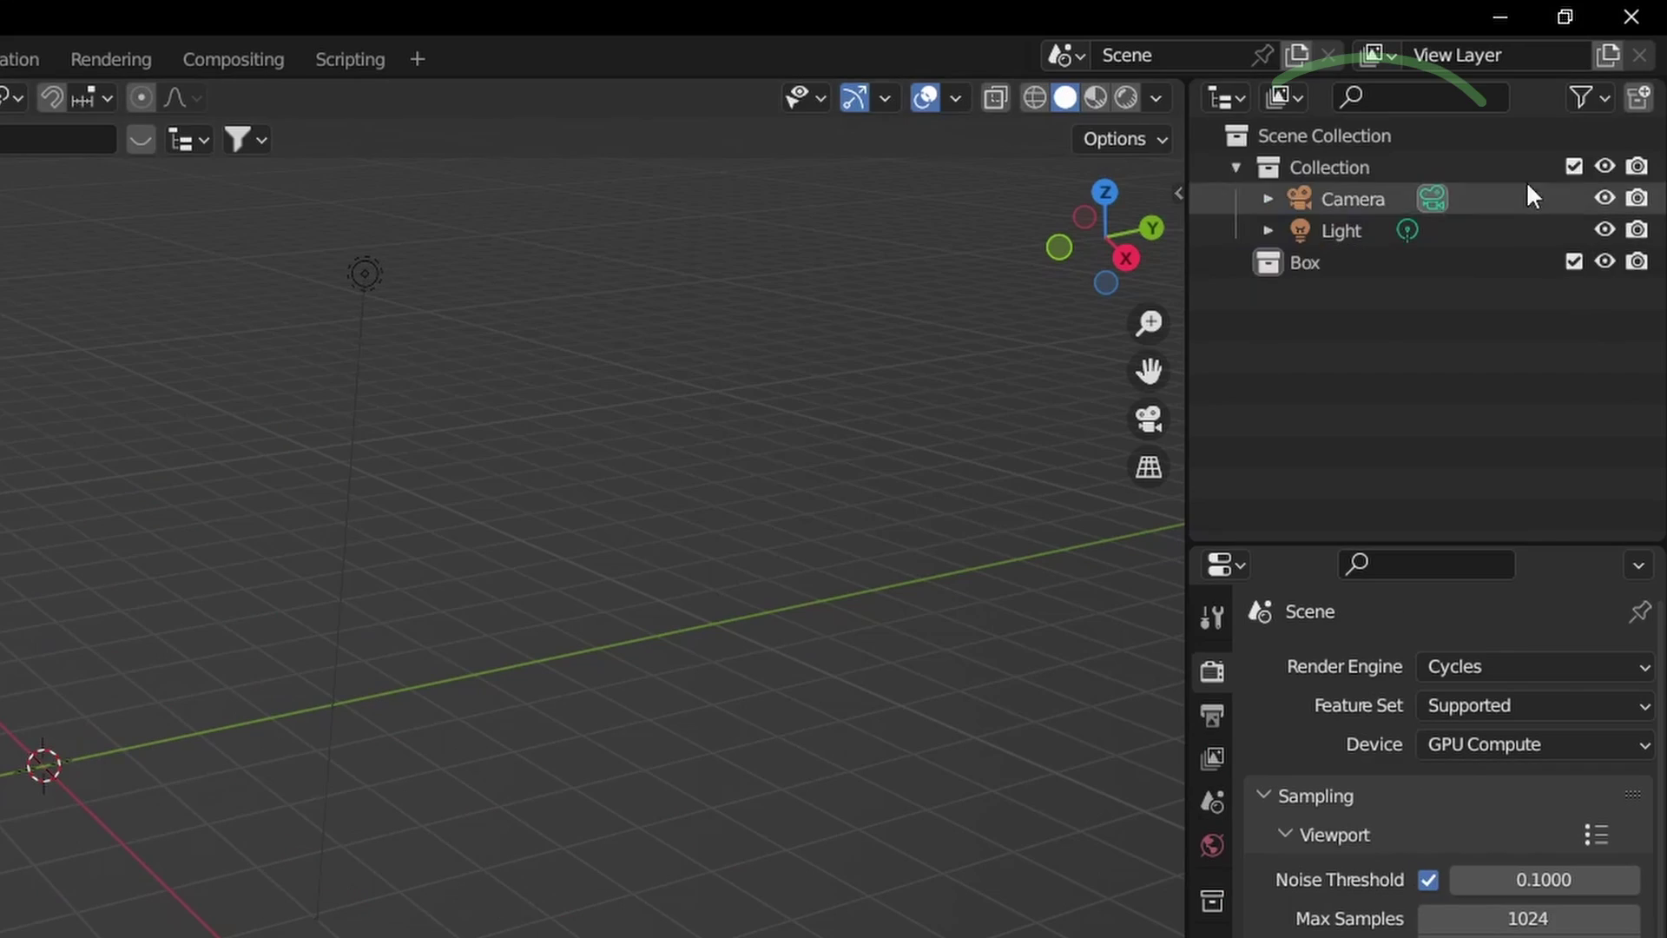
- Exclude the default Collection from the view layer and add a plane mesh to the Box collection
click(1574, 166)
click(1406, 207)
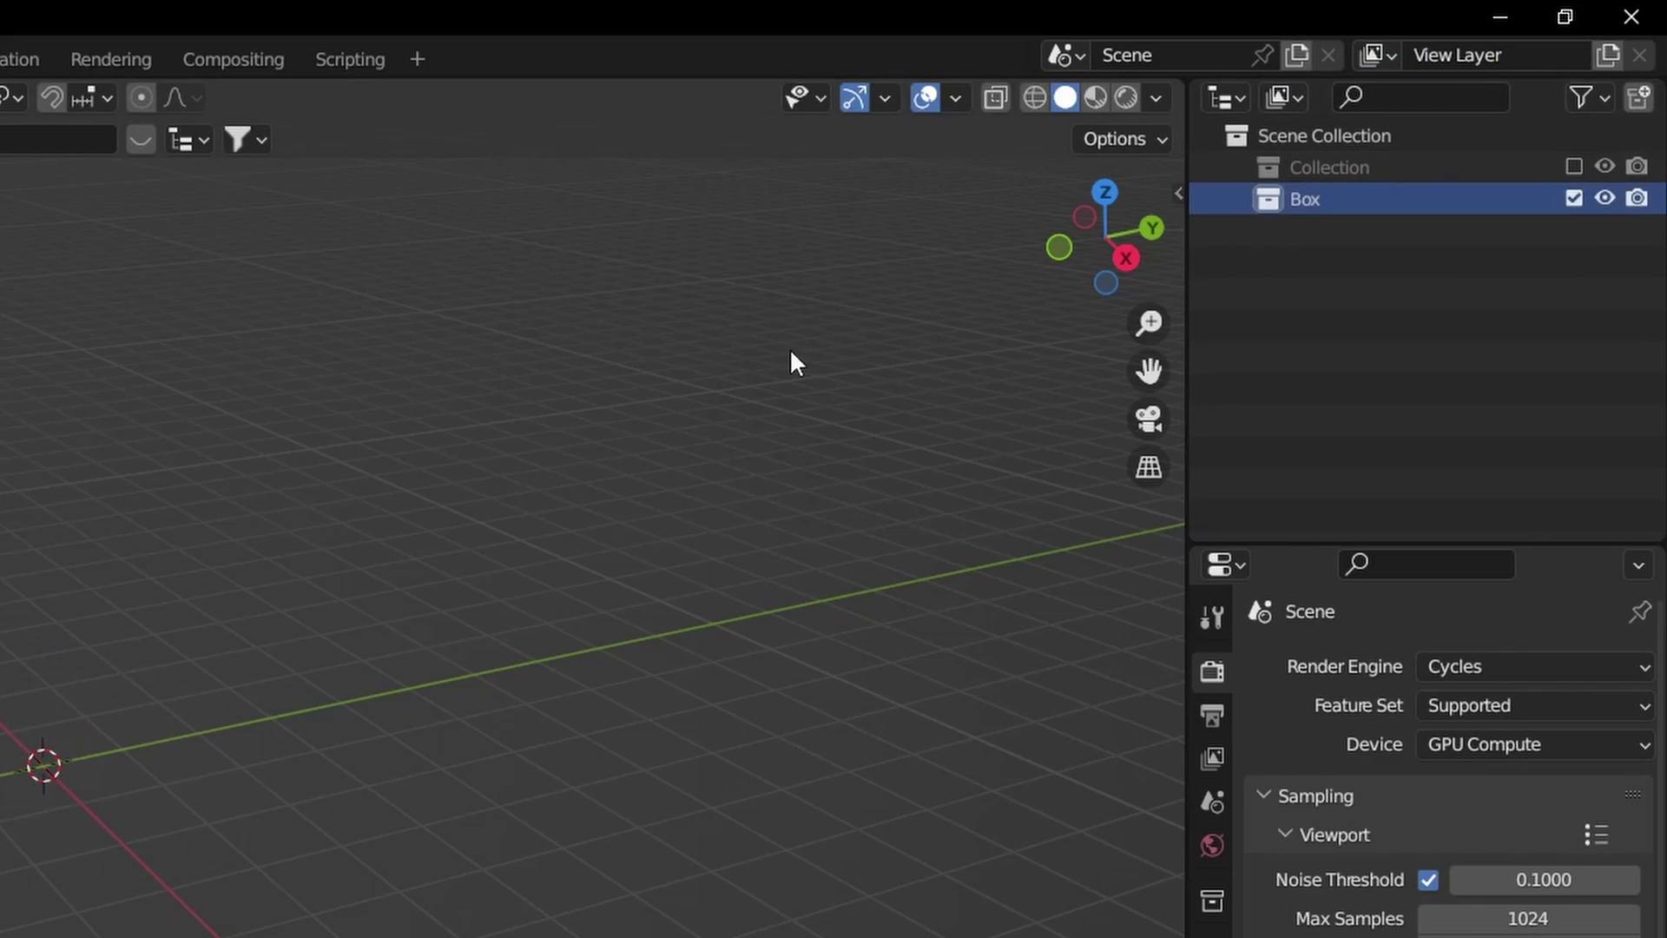
key(shift+a)
mouse_move(524, 158)
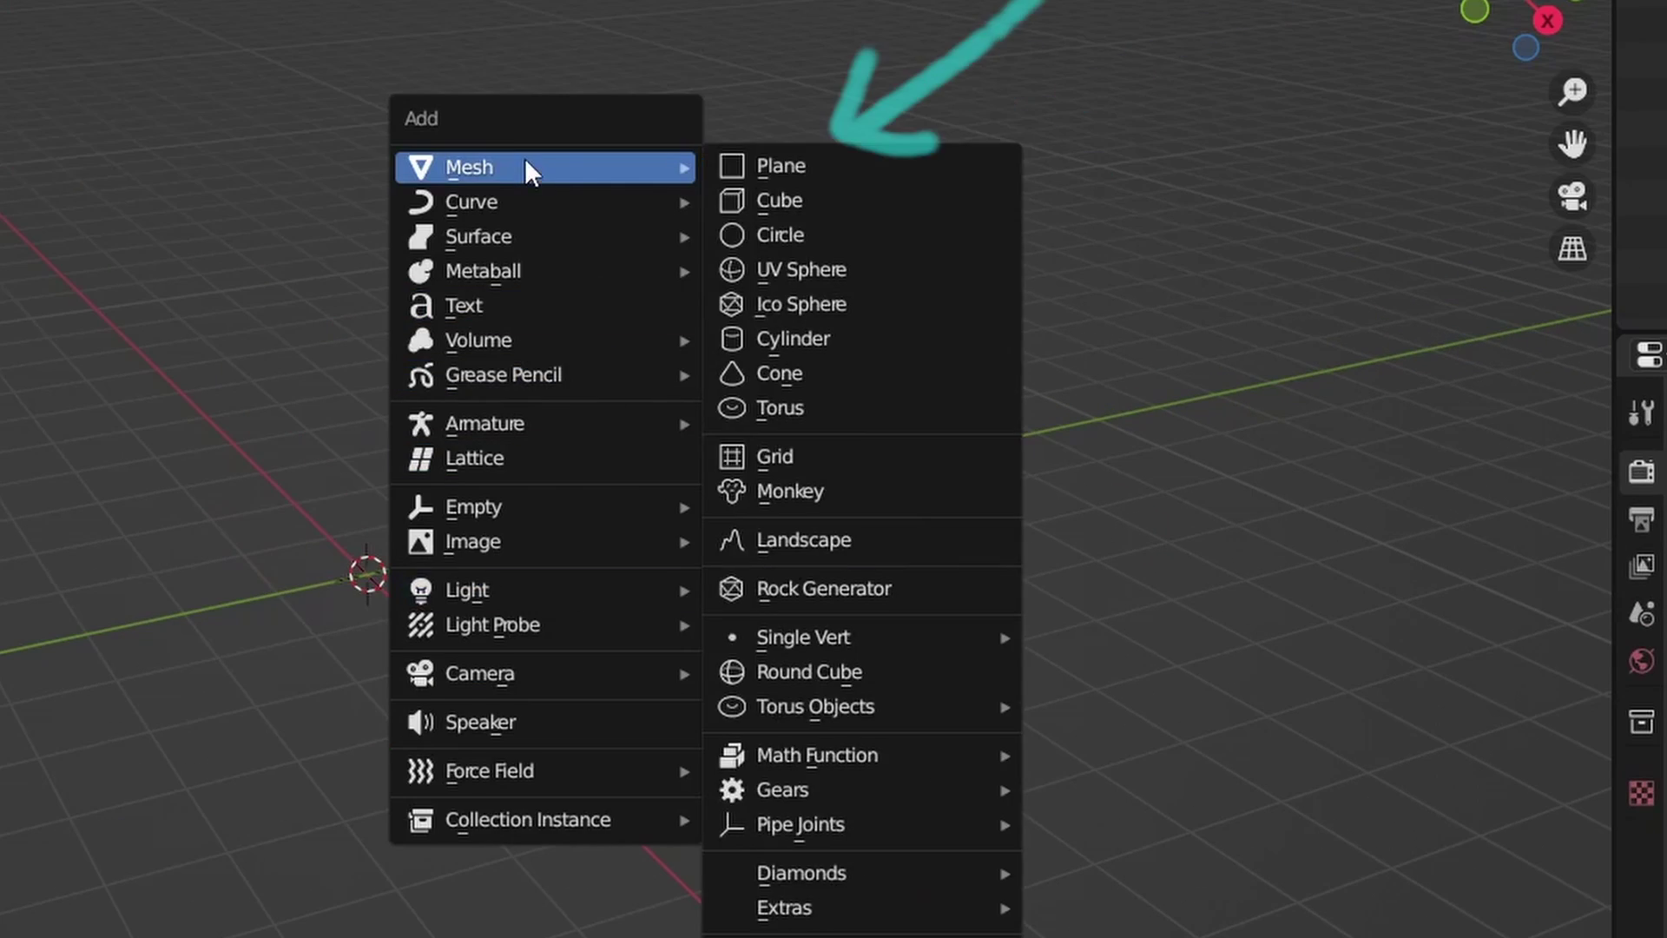
click(839, 179)
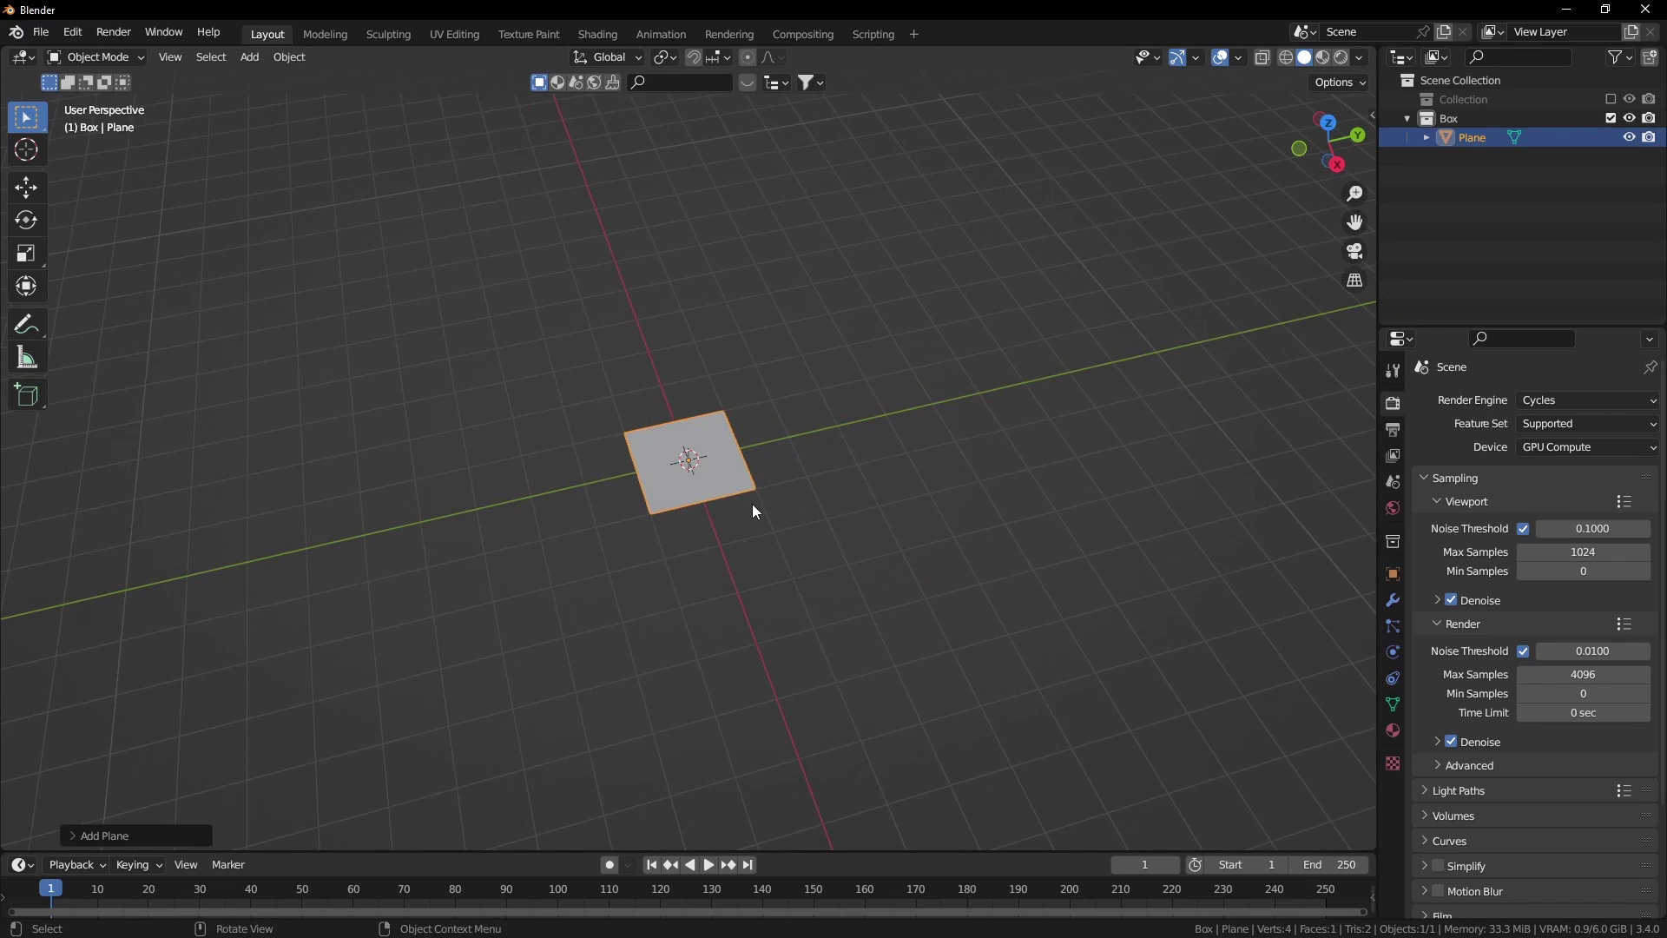
- Extrude the plane's positive-Y edge 2 m along Y in Edit Mode
key(Tab)
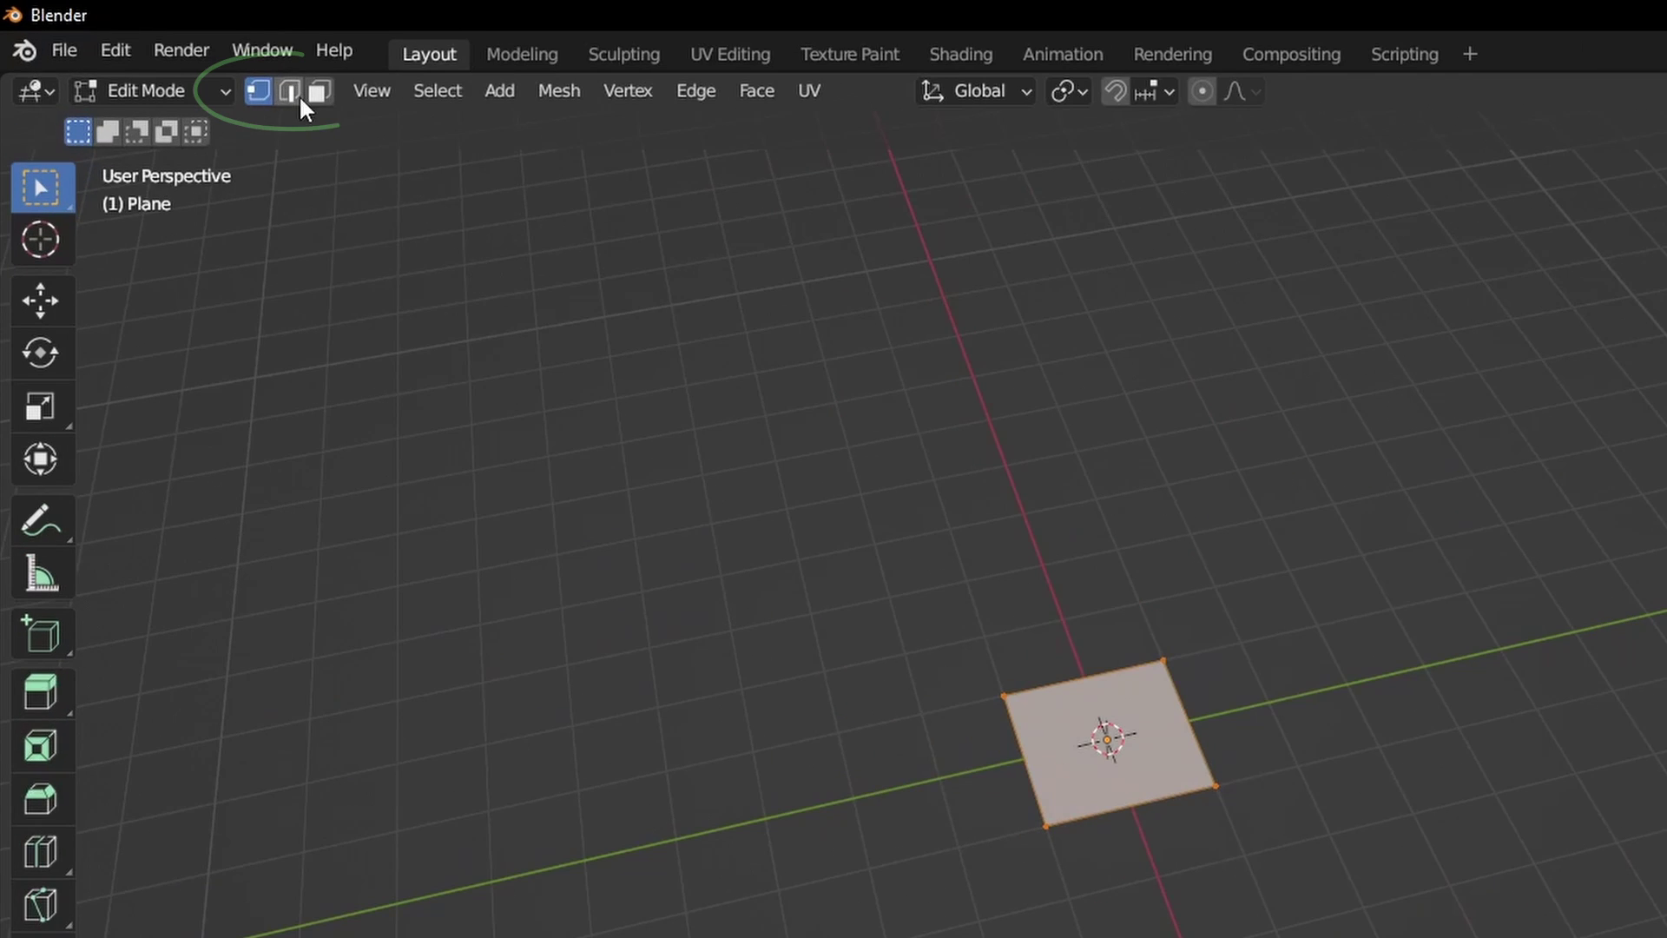
click(299, 95)
scroll(803, 453, up, 1)
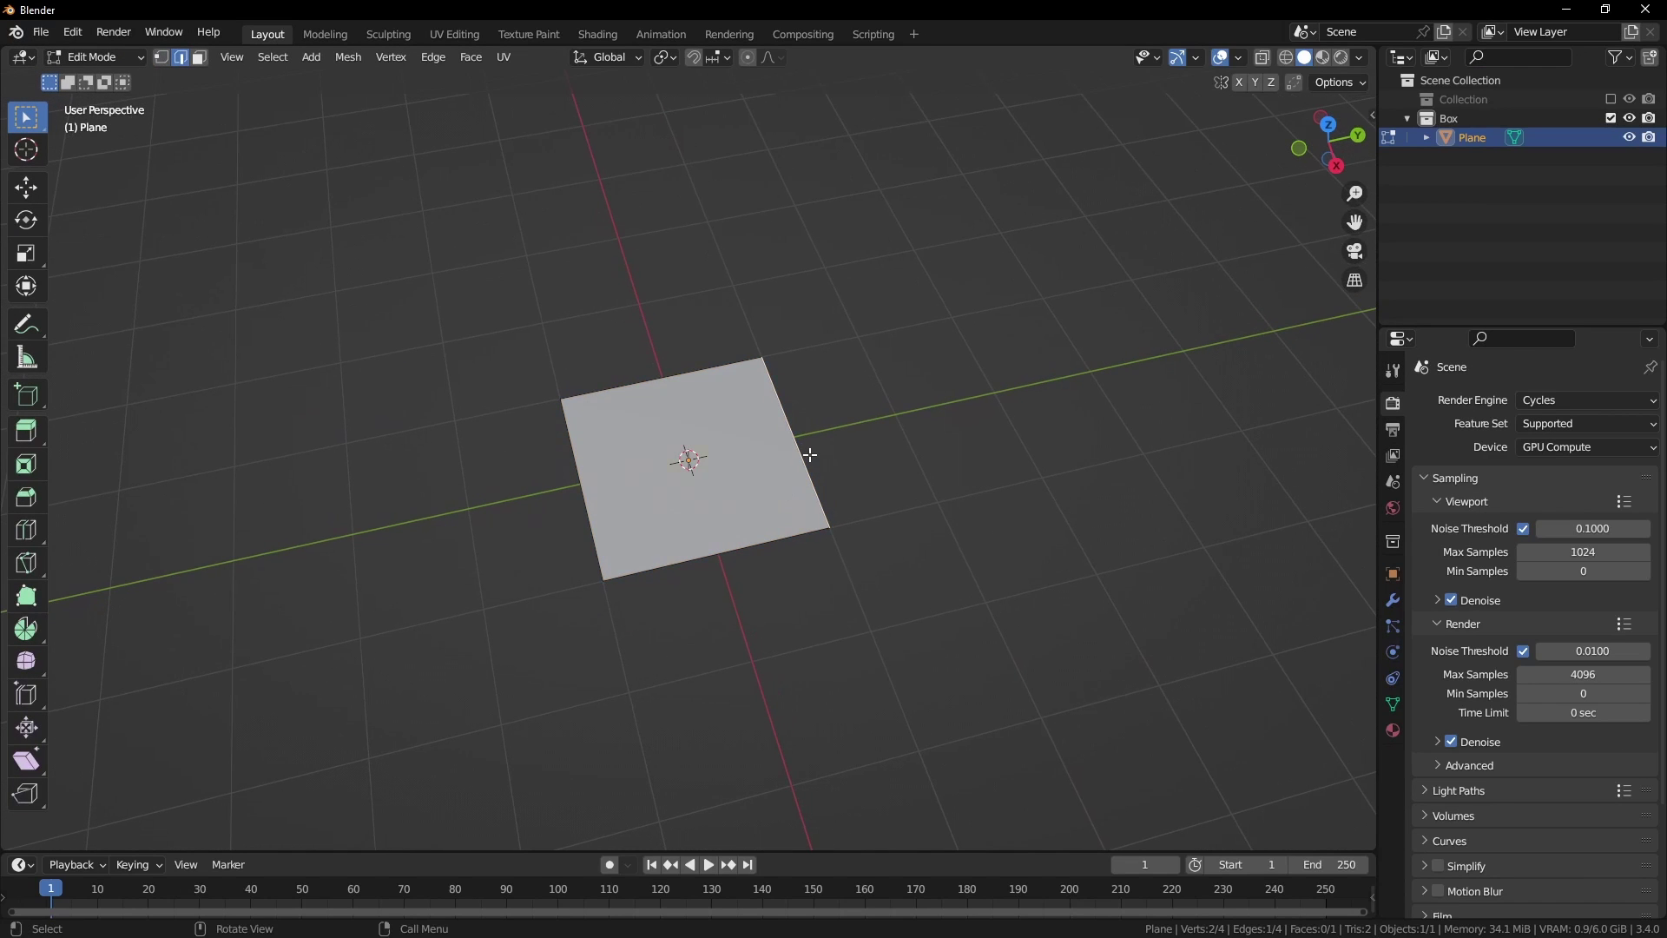
text(ey)
text(2)
key(Return)
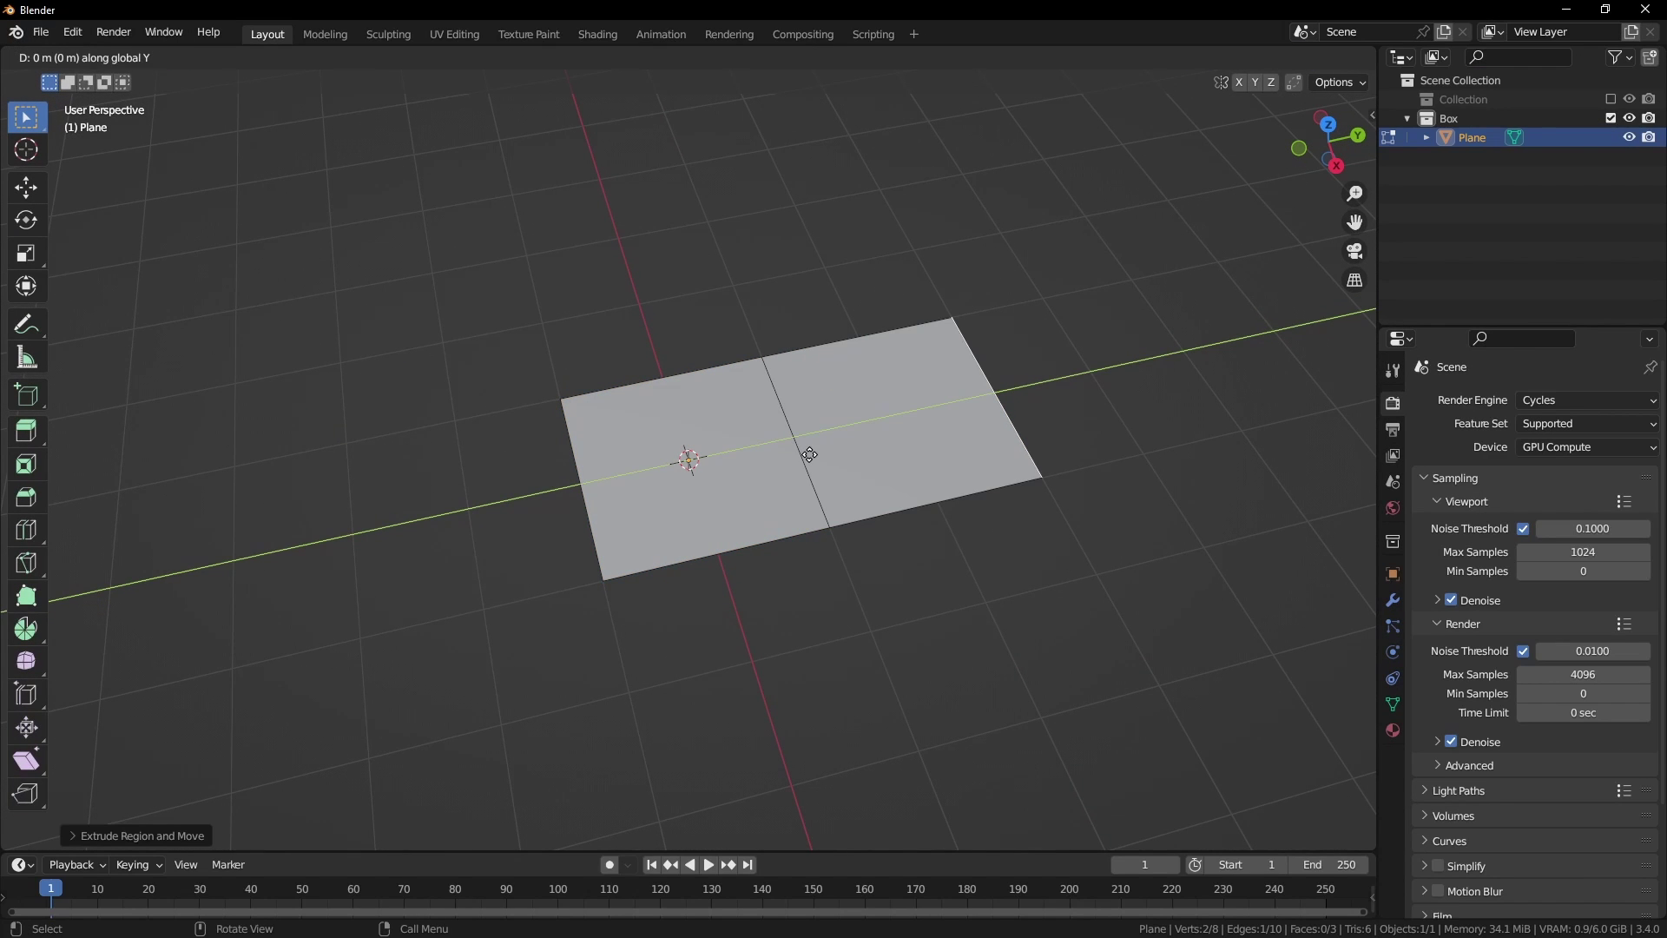
- Extrude the new outer edge another 0.8 m along Y and scale it to 0.8 along X as a tapered flap
text(.8)
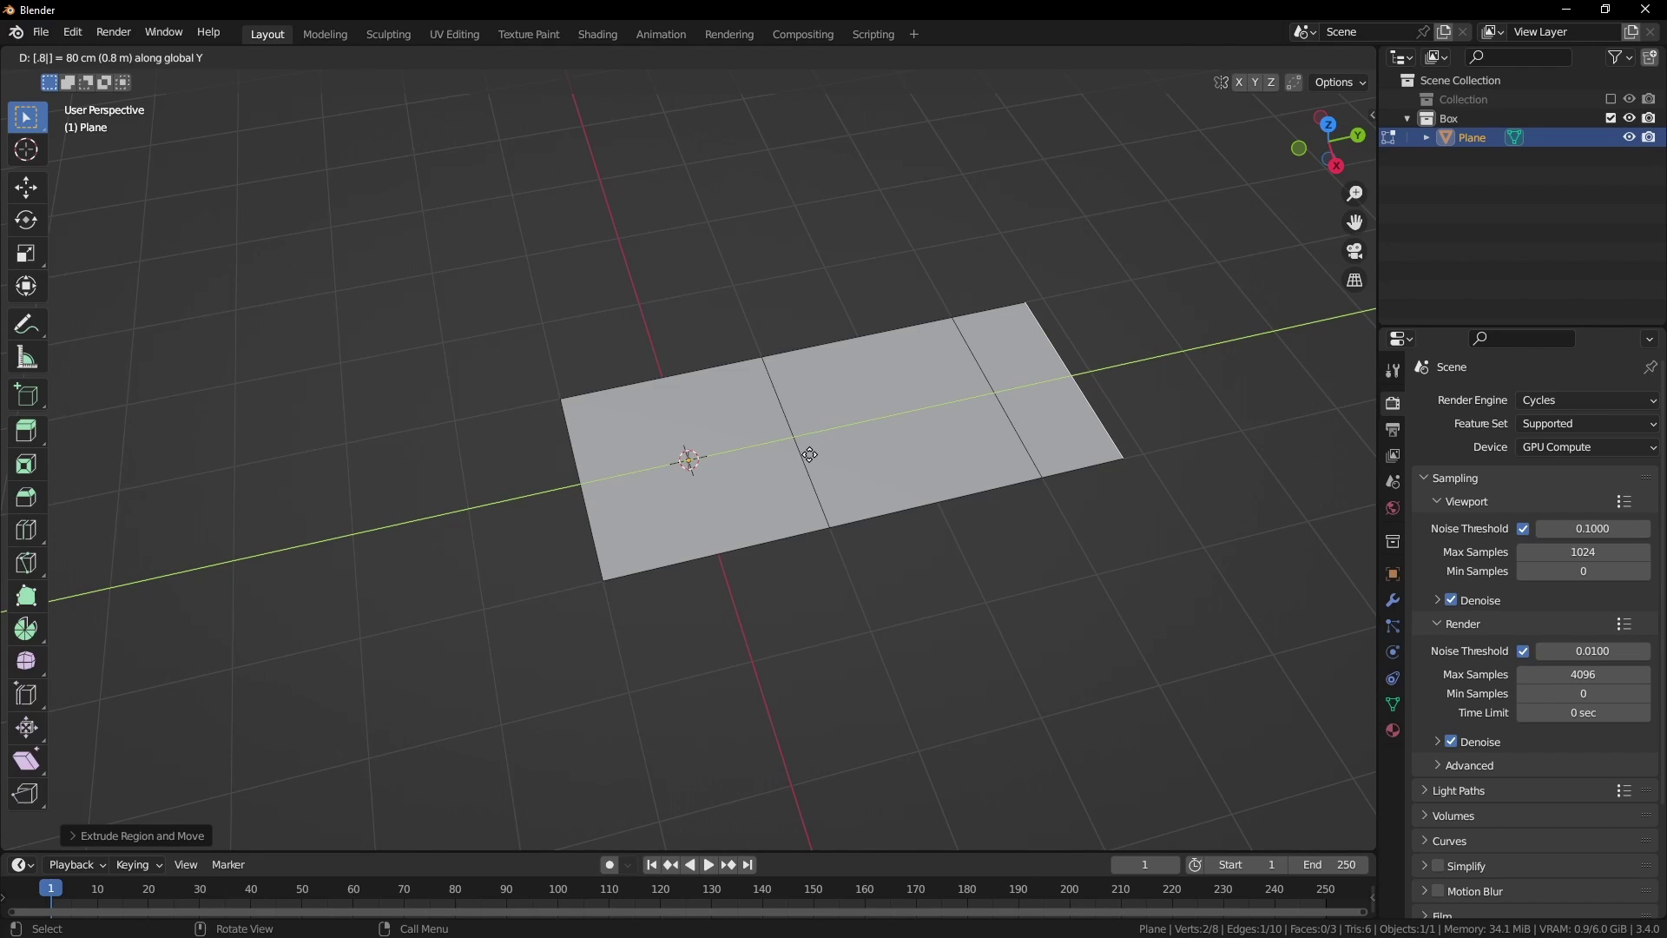
key(Return)
key(s)
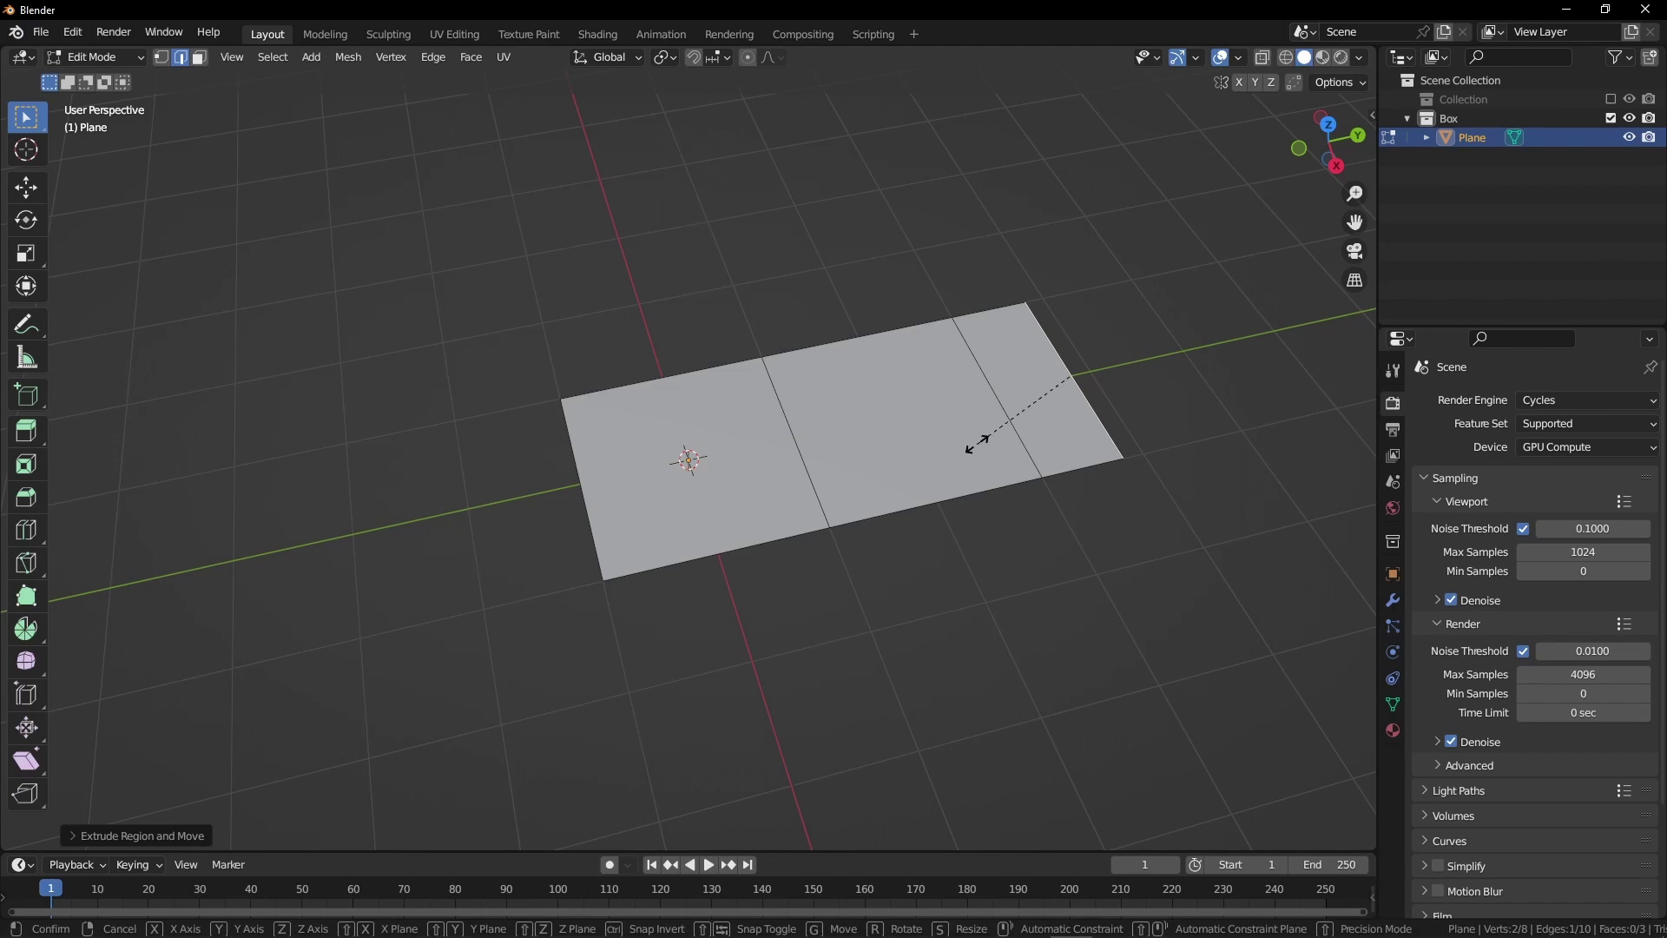
key(x)
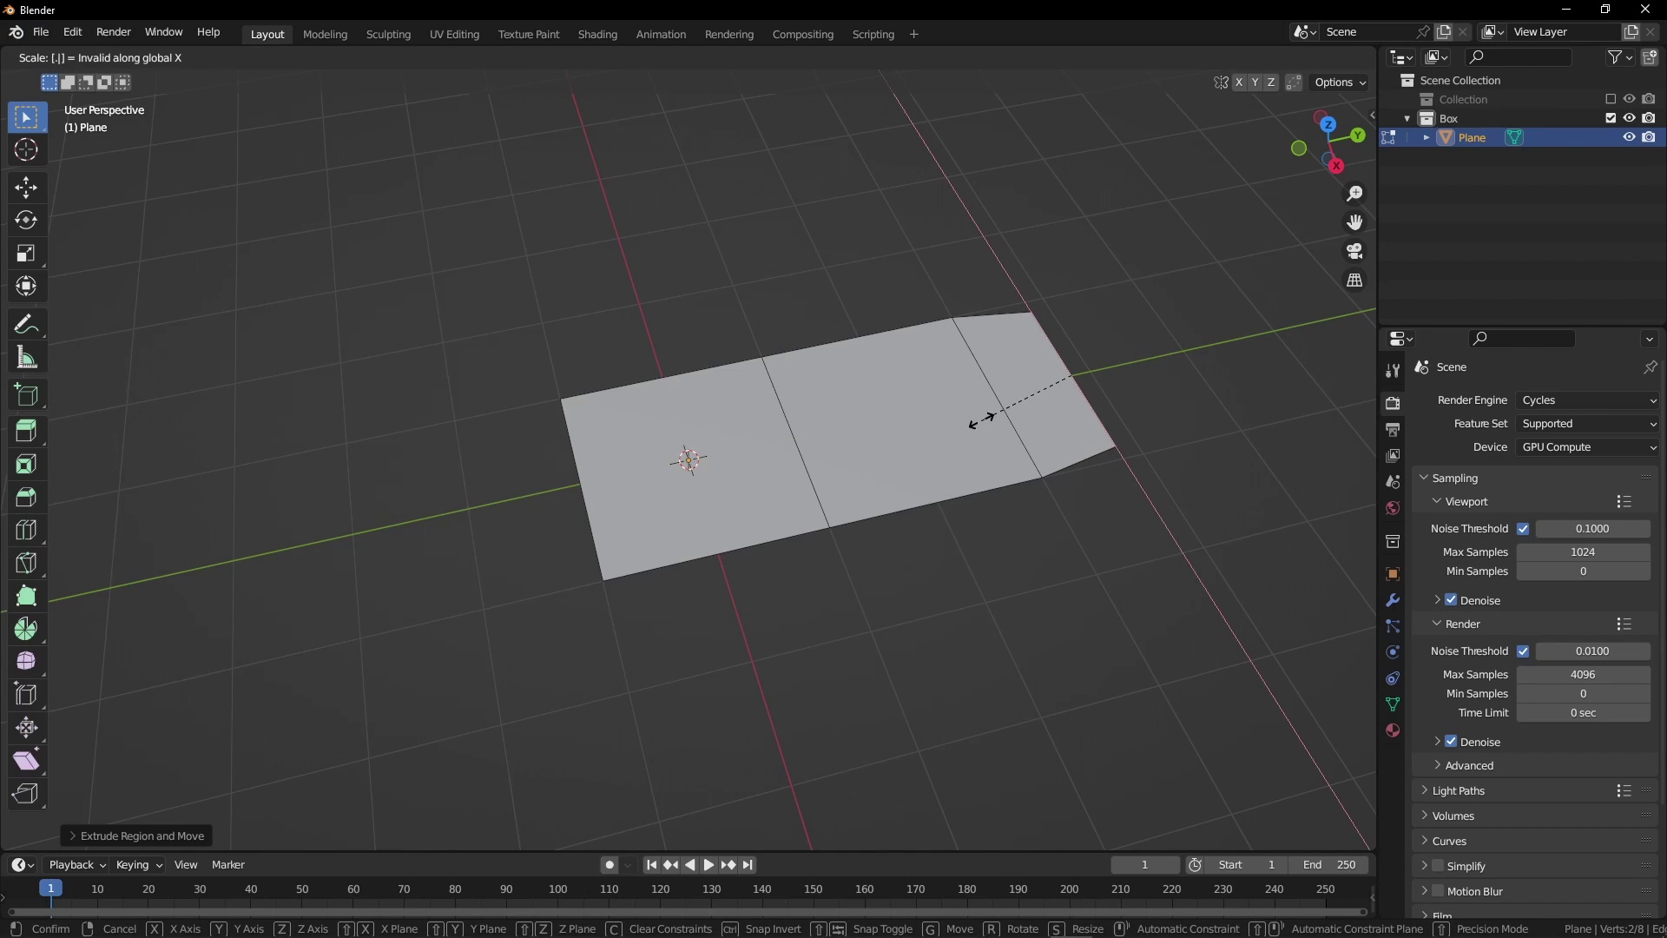
text(.8)
key(Return)
- Extrude the original square's negative-Y edge -2 m along Y
click(584, 508)
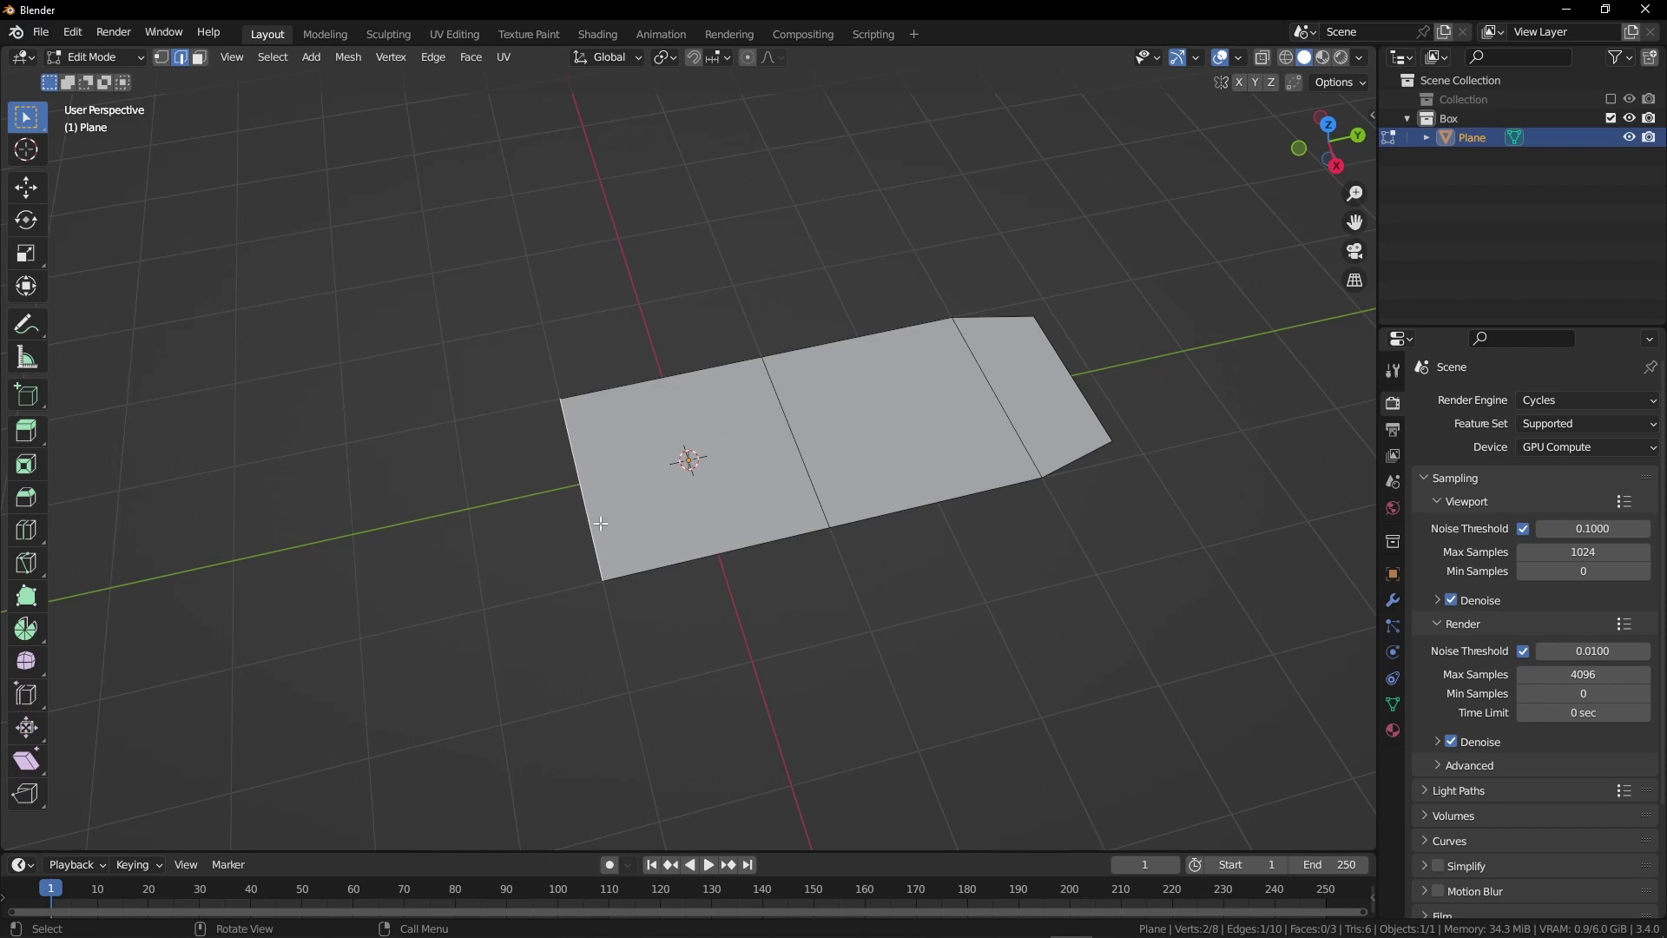
text(ey)
text(-2)
key(Return)
- Extrude the negative-Y outer edge another -0.8 m along Y and narrow it along X to form a tapered flap
text(ey-.8)
key(Return)
text(sx)
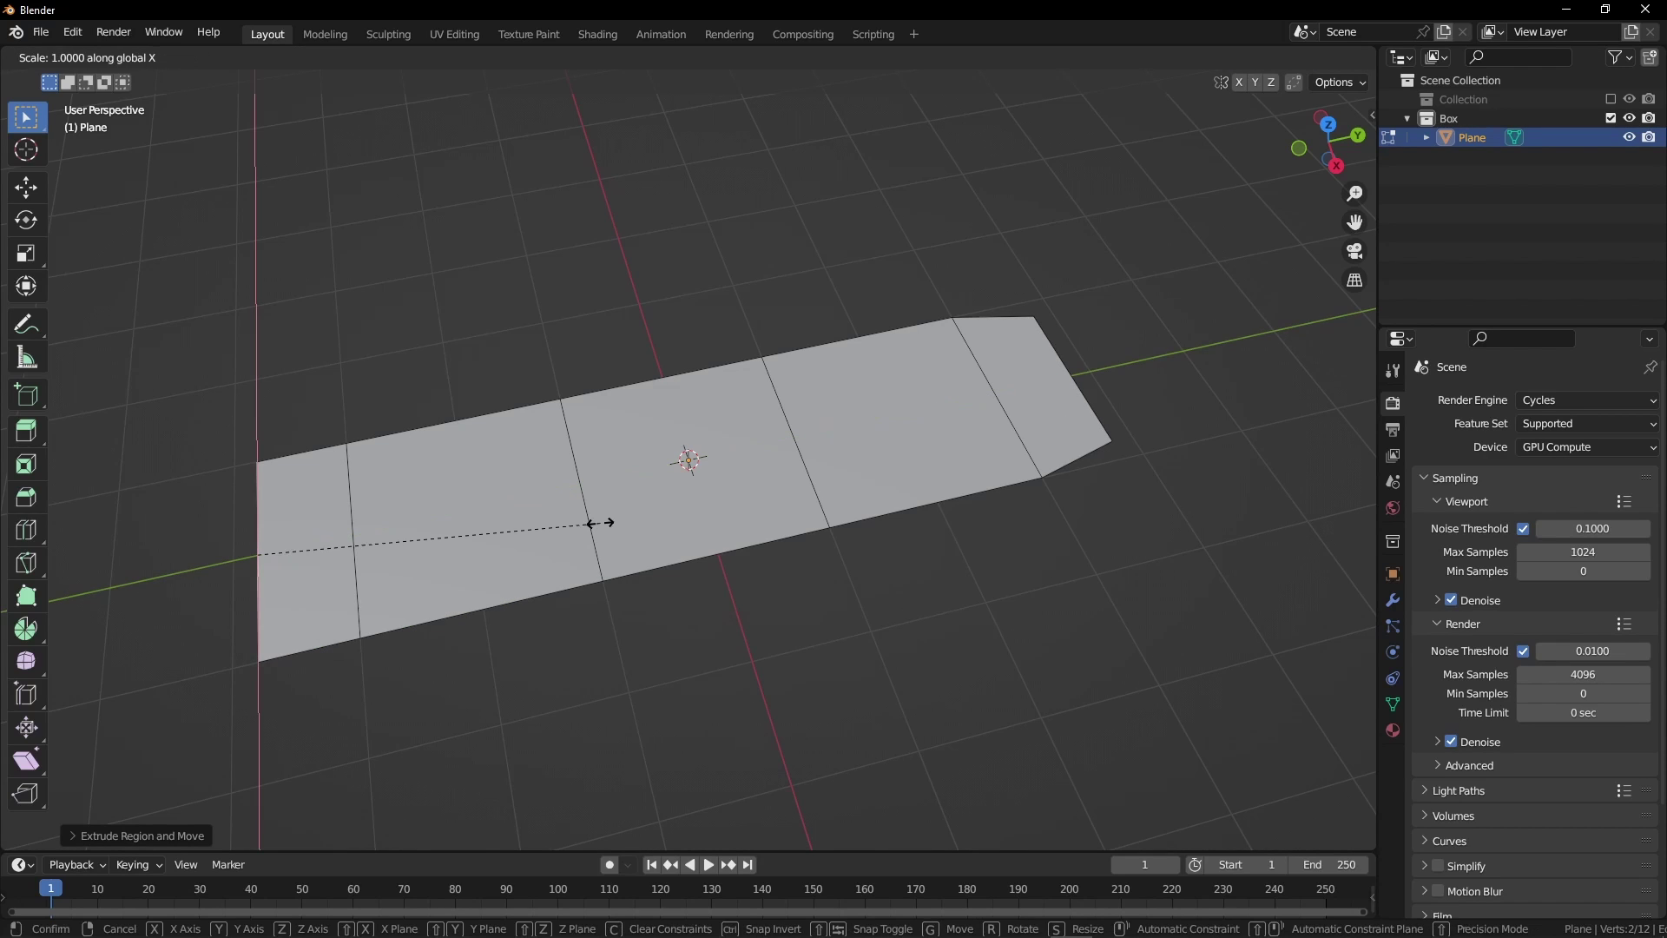
text(0)
key(Return)
- Extrude the center square's negative-X edge along X twice, by -2 m each time
click(645, 387)
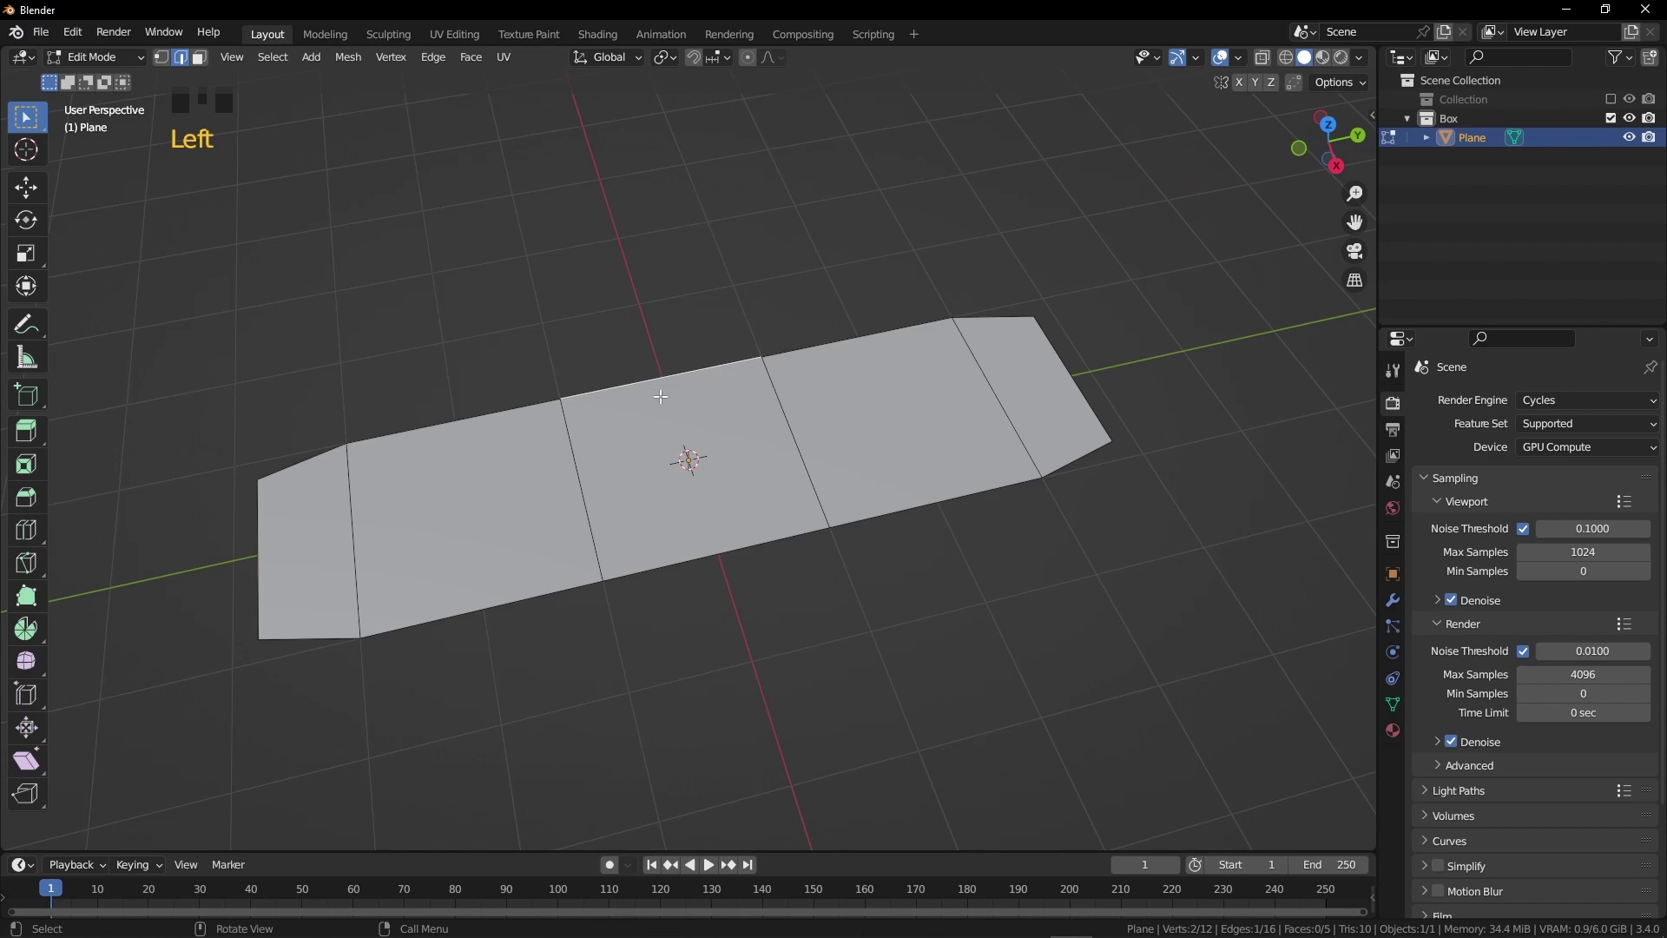
key(e)
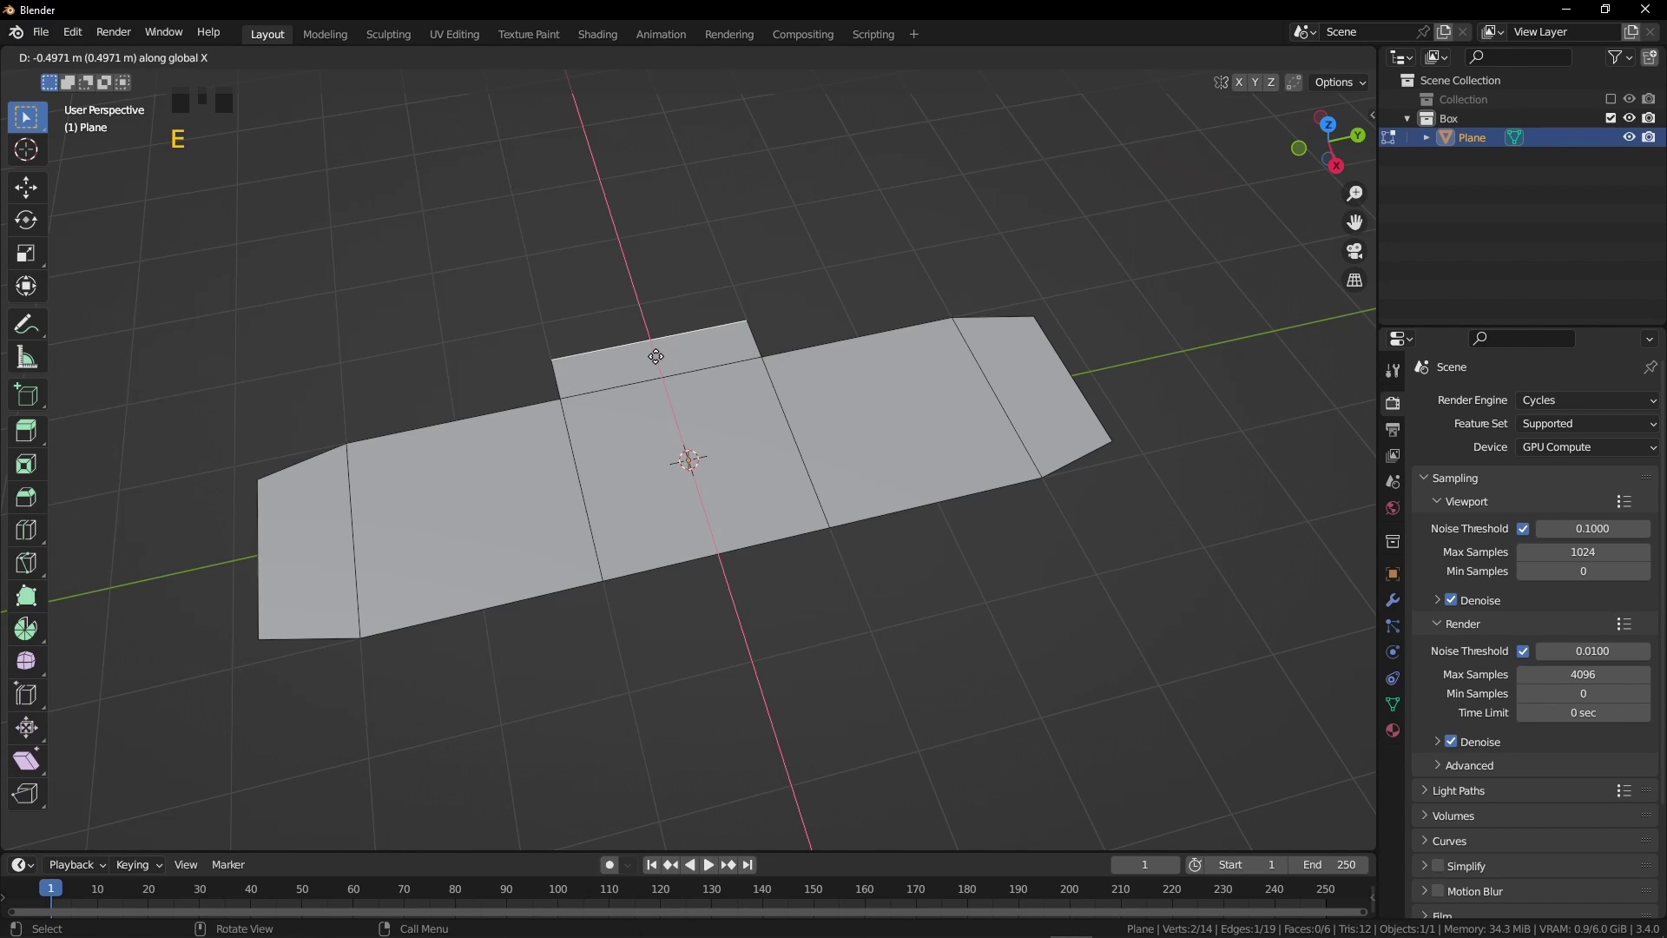
text(-2)
key(Return)
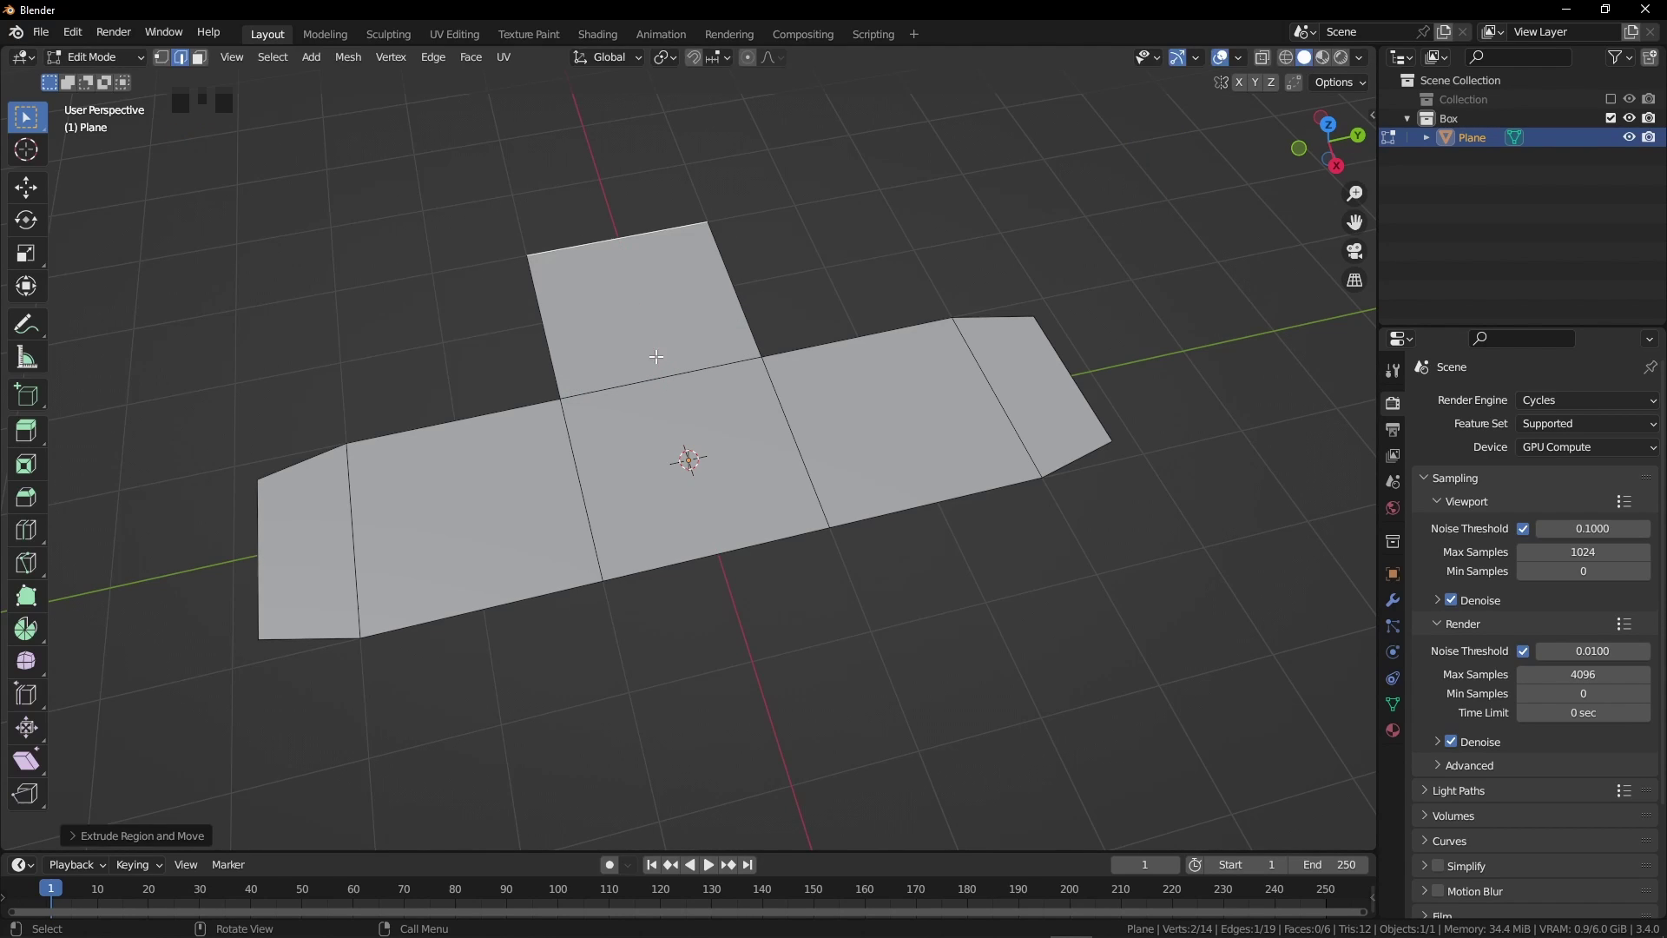
text(e-2)
key(Return)
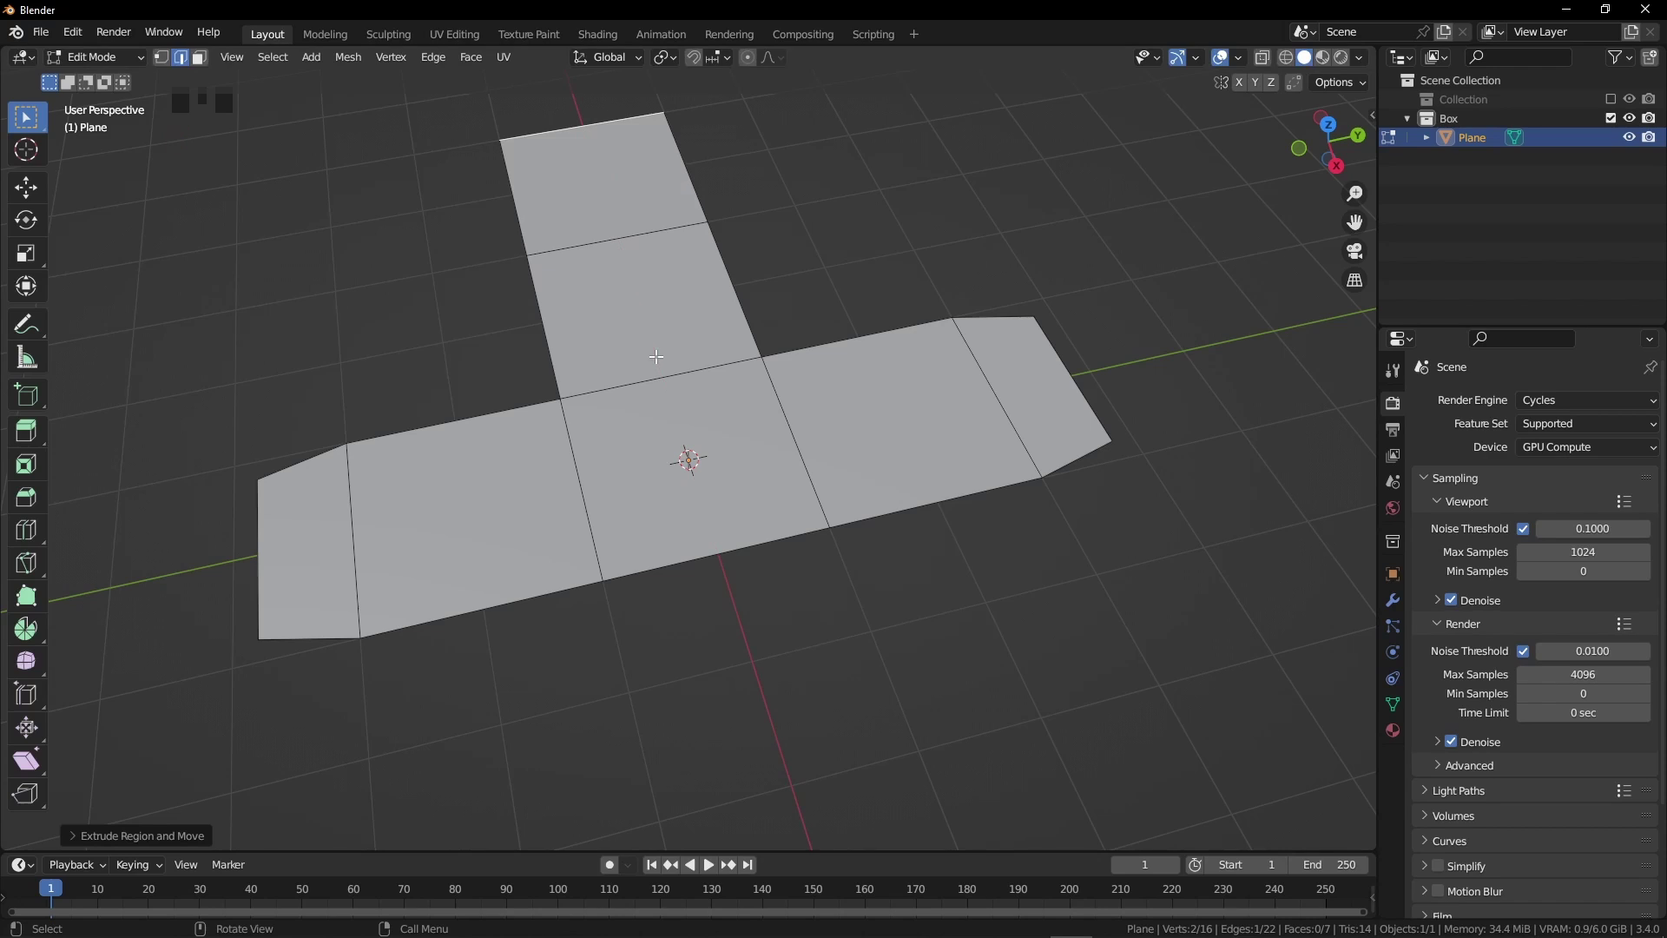
- Extrude a short flap along X from the end of the negative-X strip and narrow its outer edge along Y
key(e)
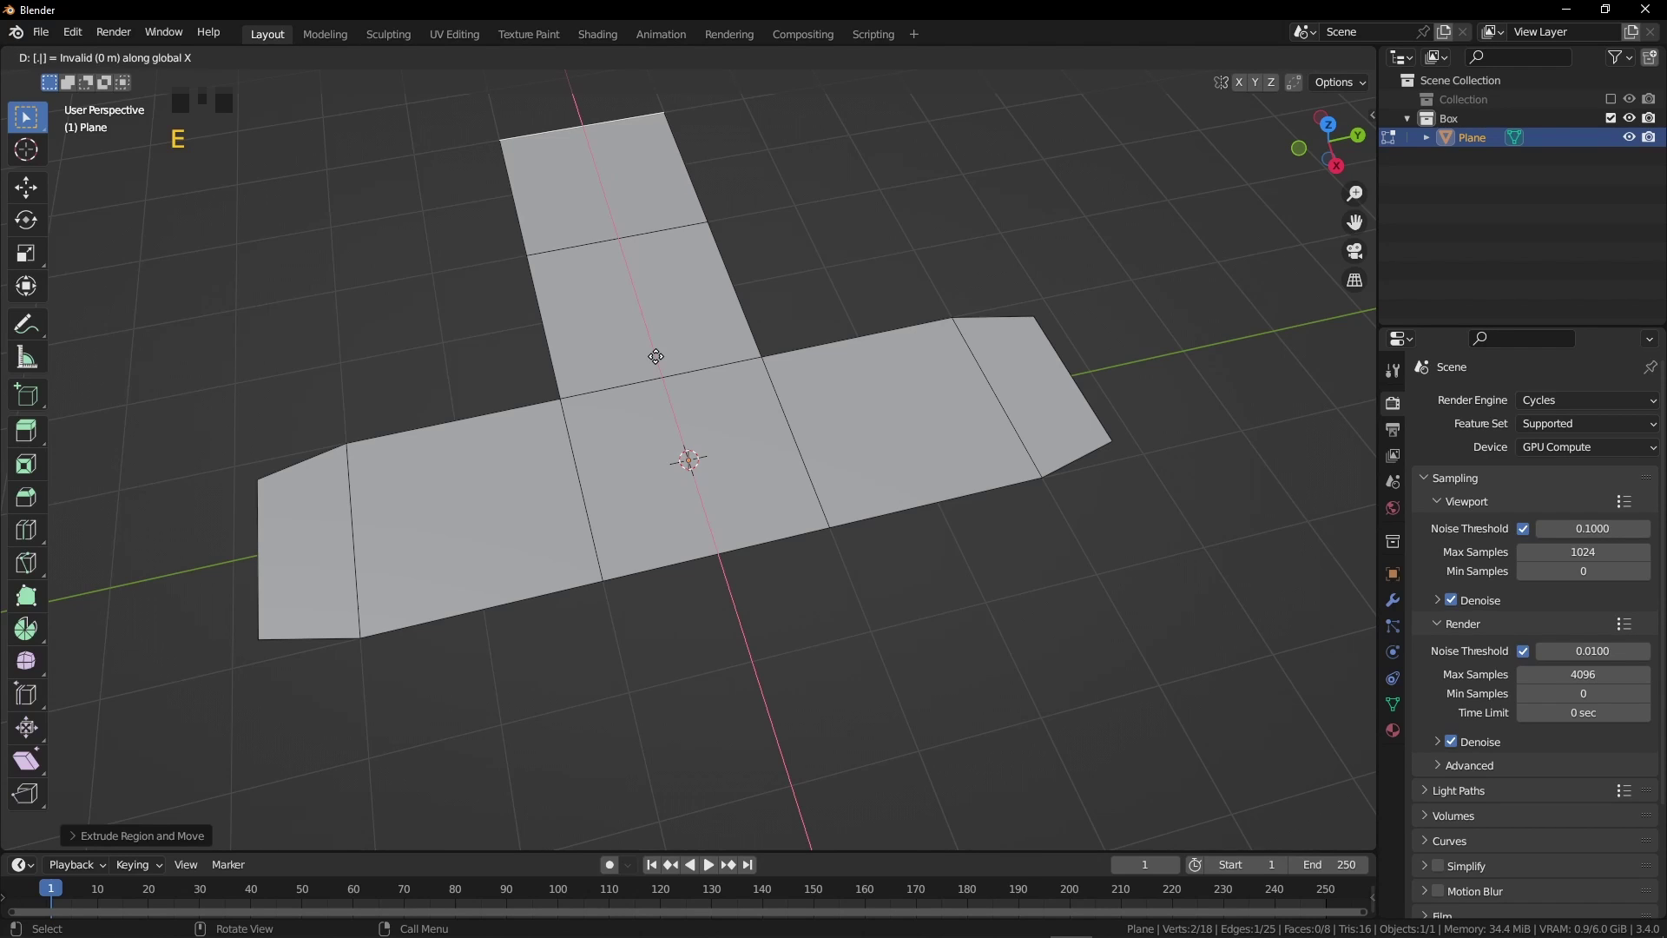
key(Return)
key(s)
key(y)
key(Return)
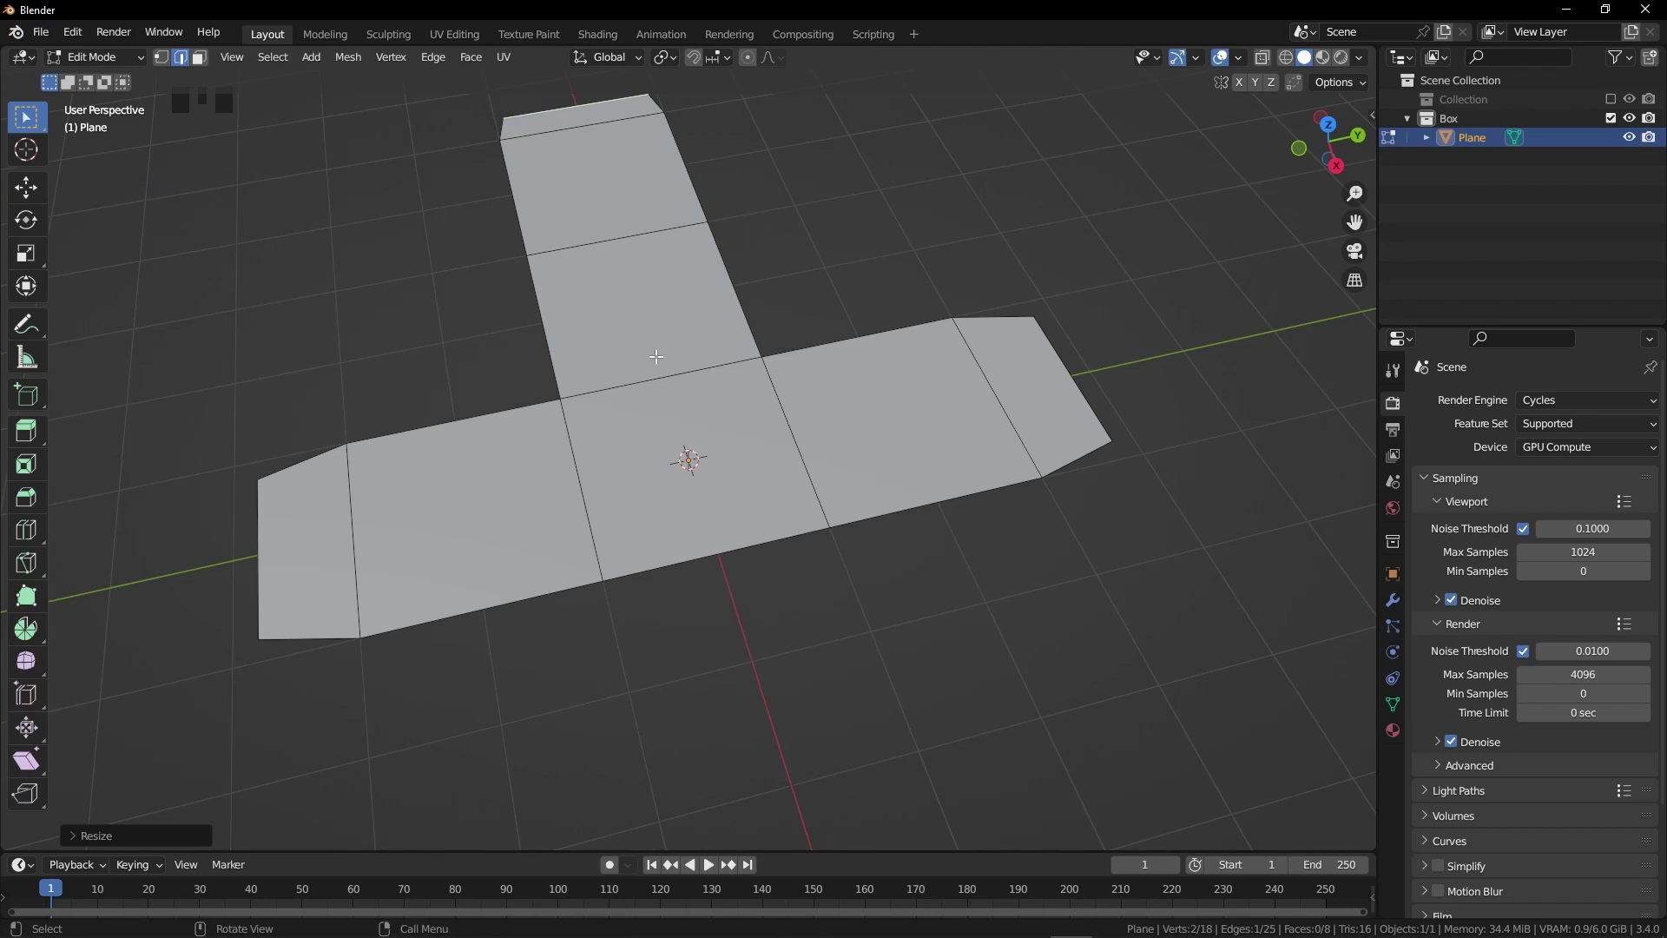
- Extrude the center square's positive-X edge along X to form another square panel
middle_drag(655, 357, 836, 525)
key(e)
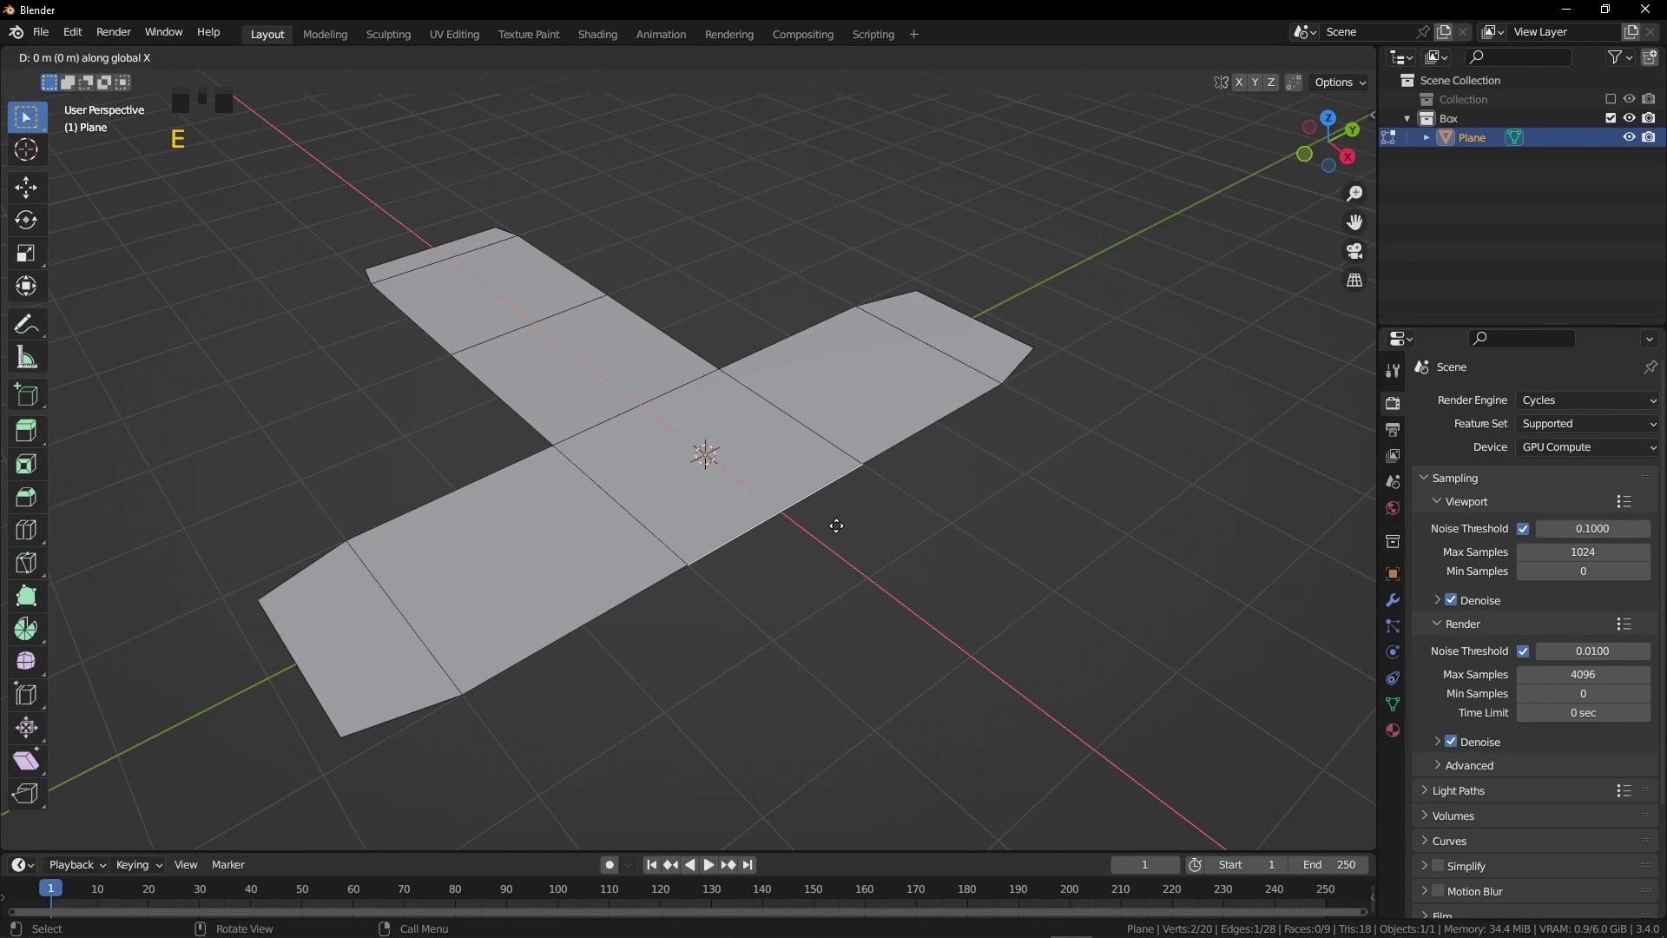
click(836, 525)
- With Individual Origins as the pivot, extrude both side panels' negative-X edges along X and scale them to 0.8 along Y
click(775, 355)
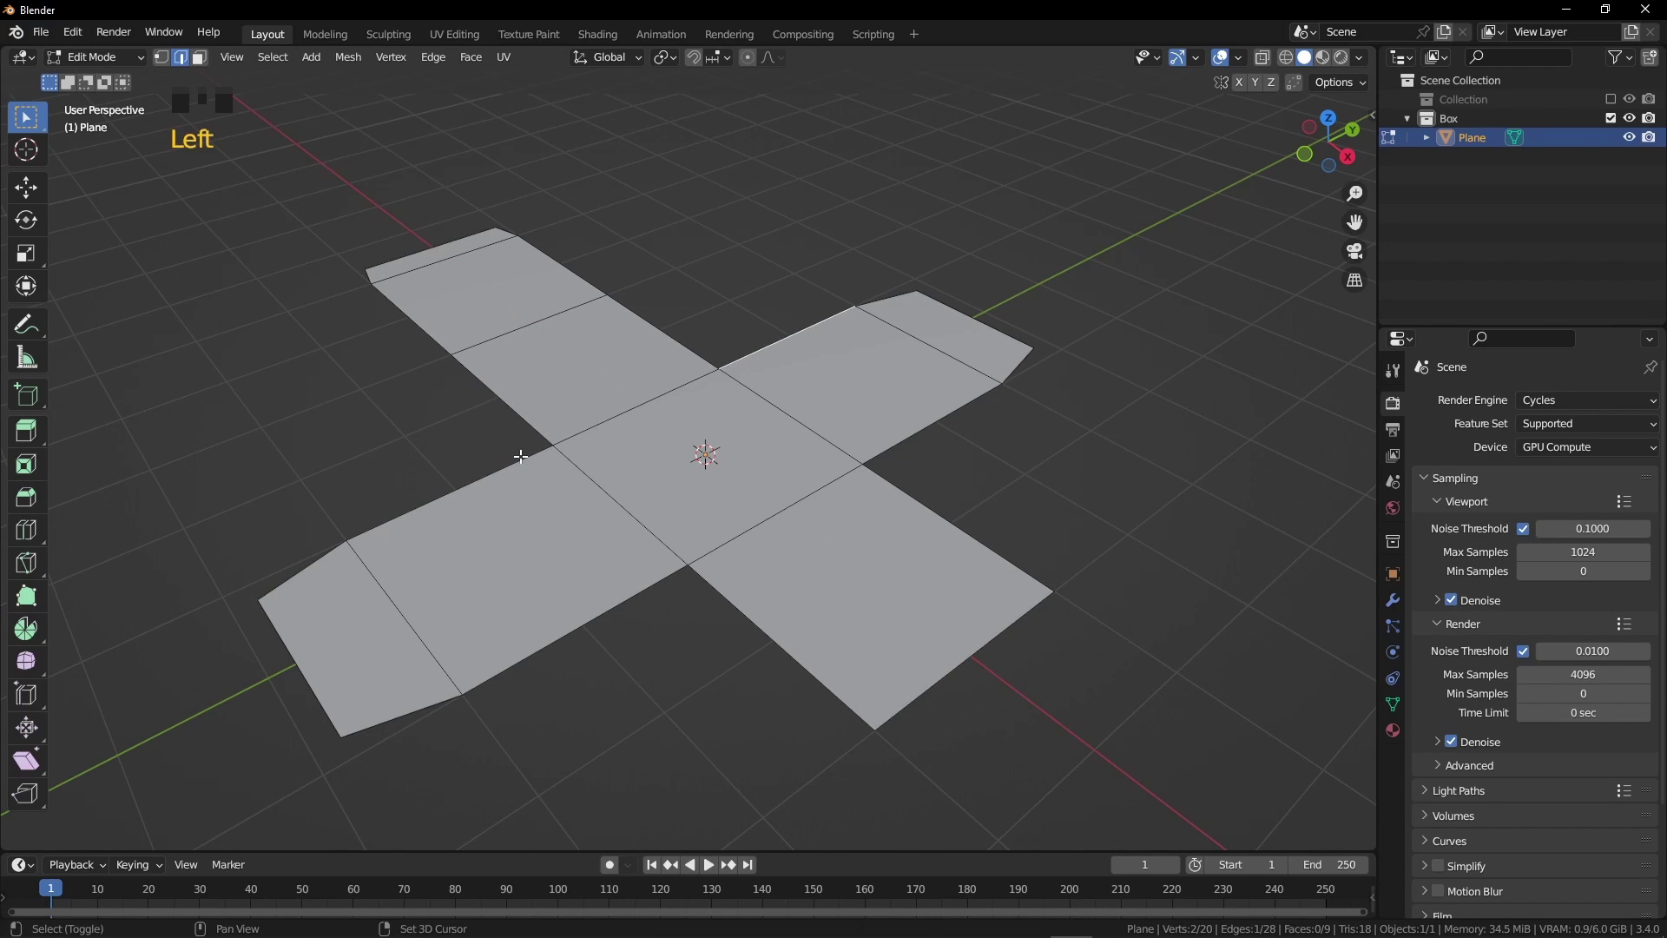
key(period)
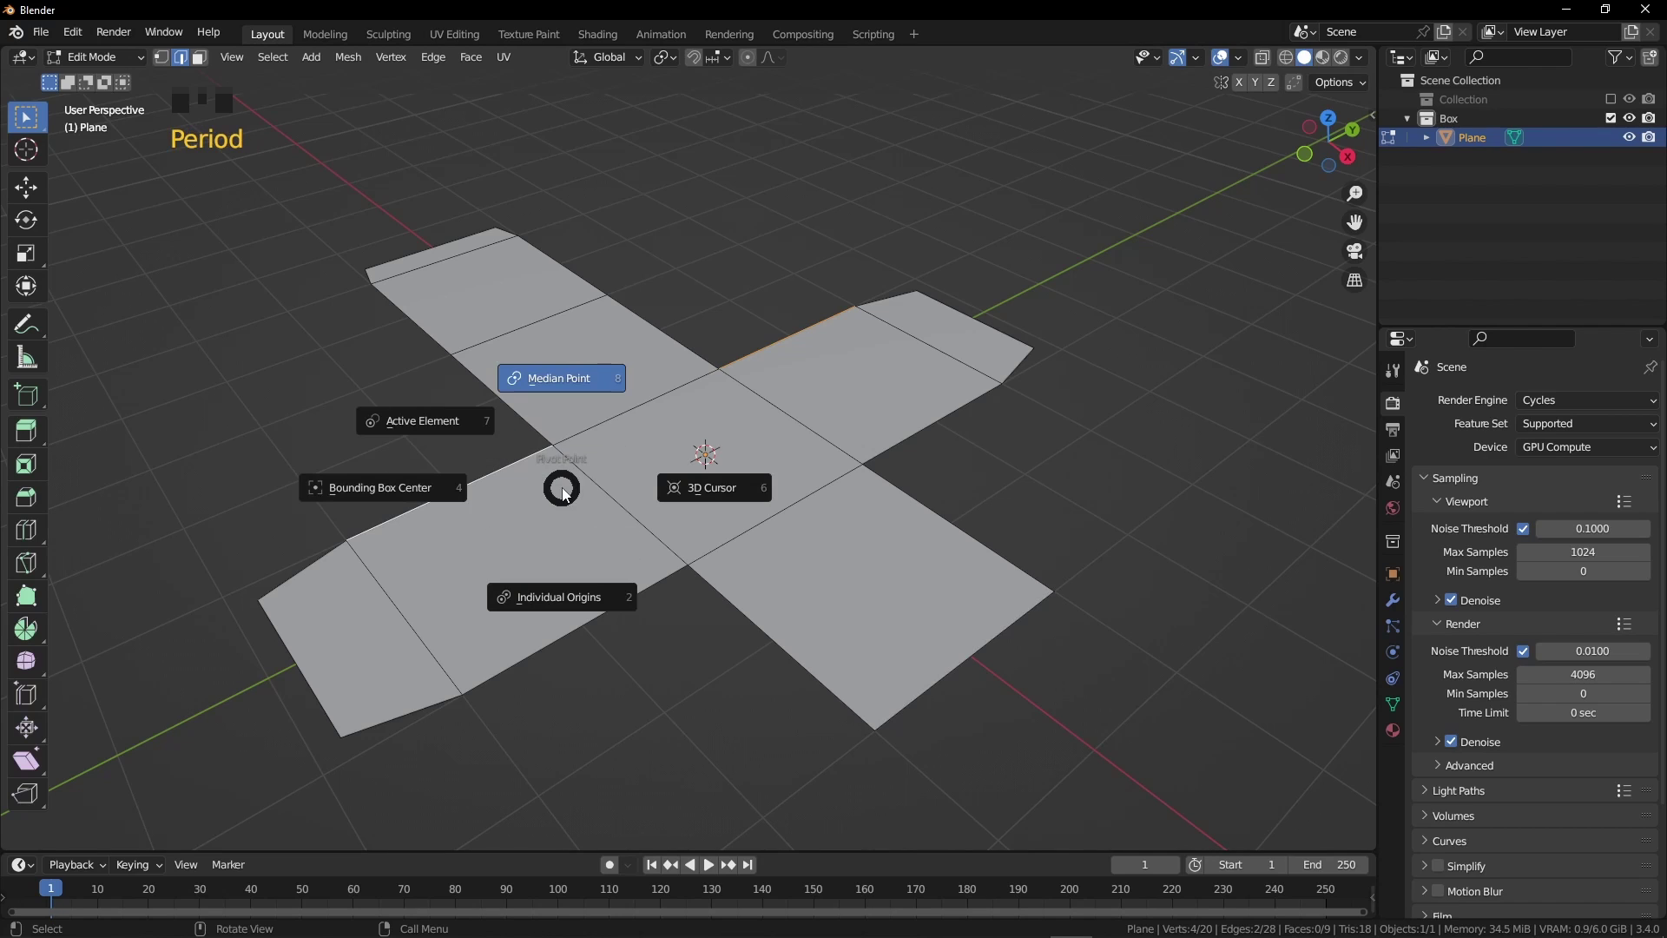
click(598, 580)
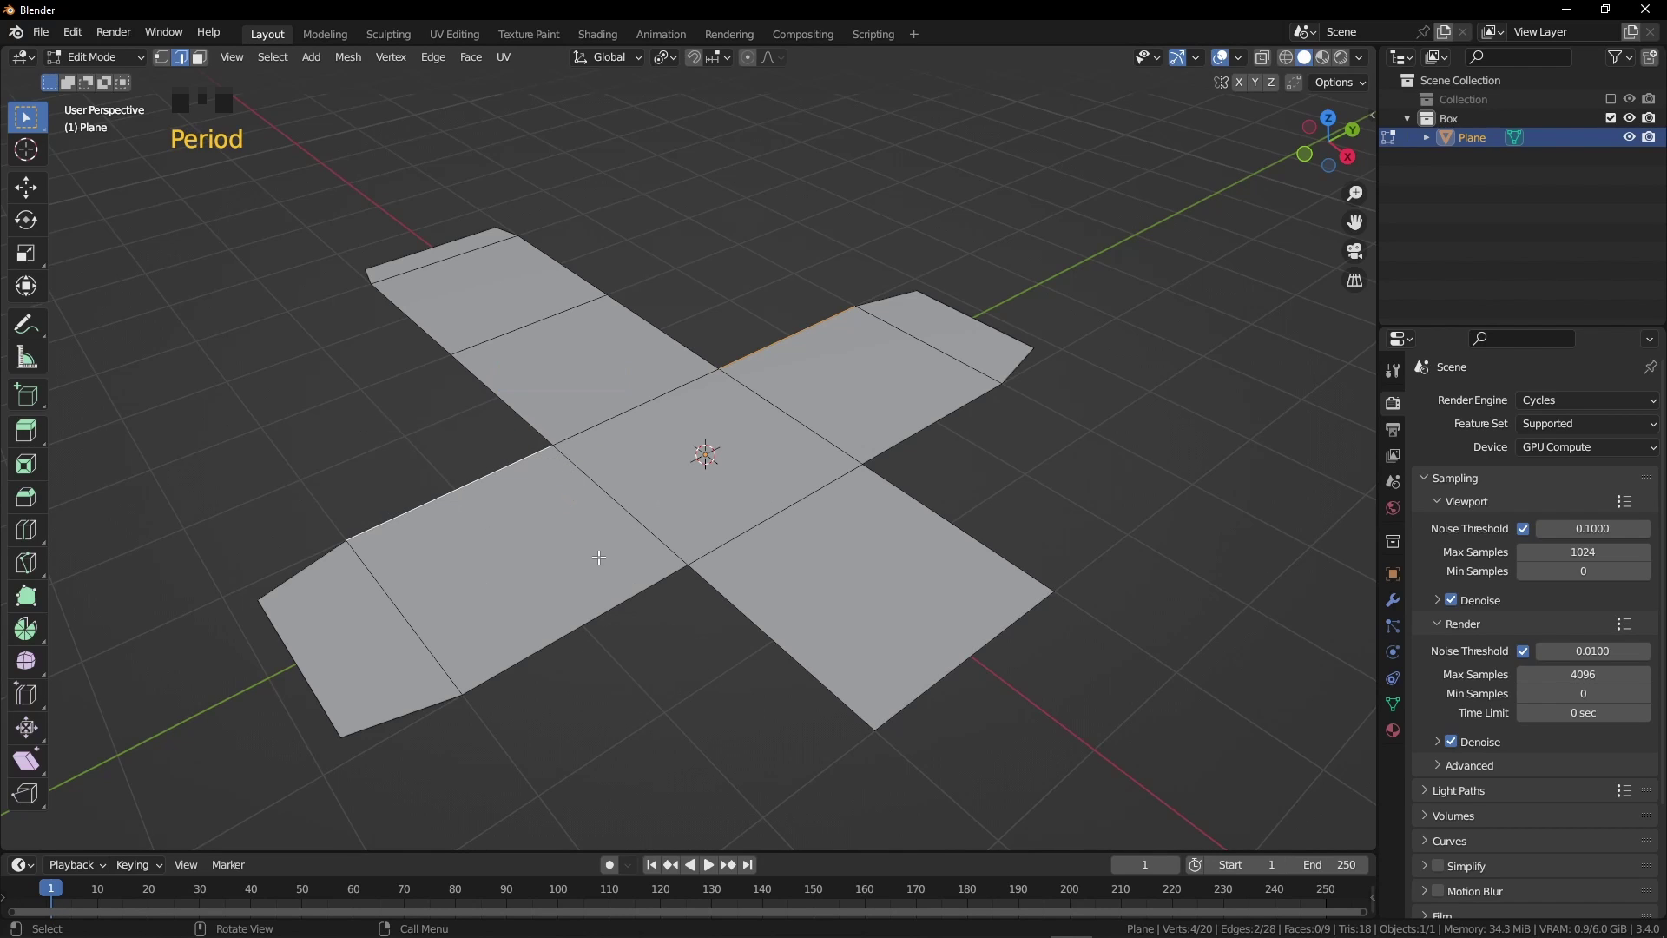
key(e)
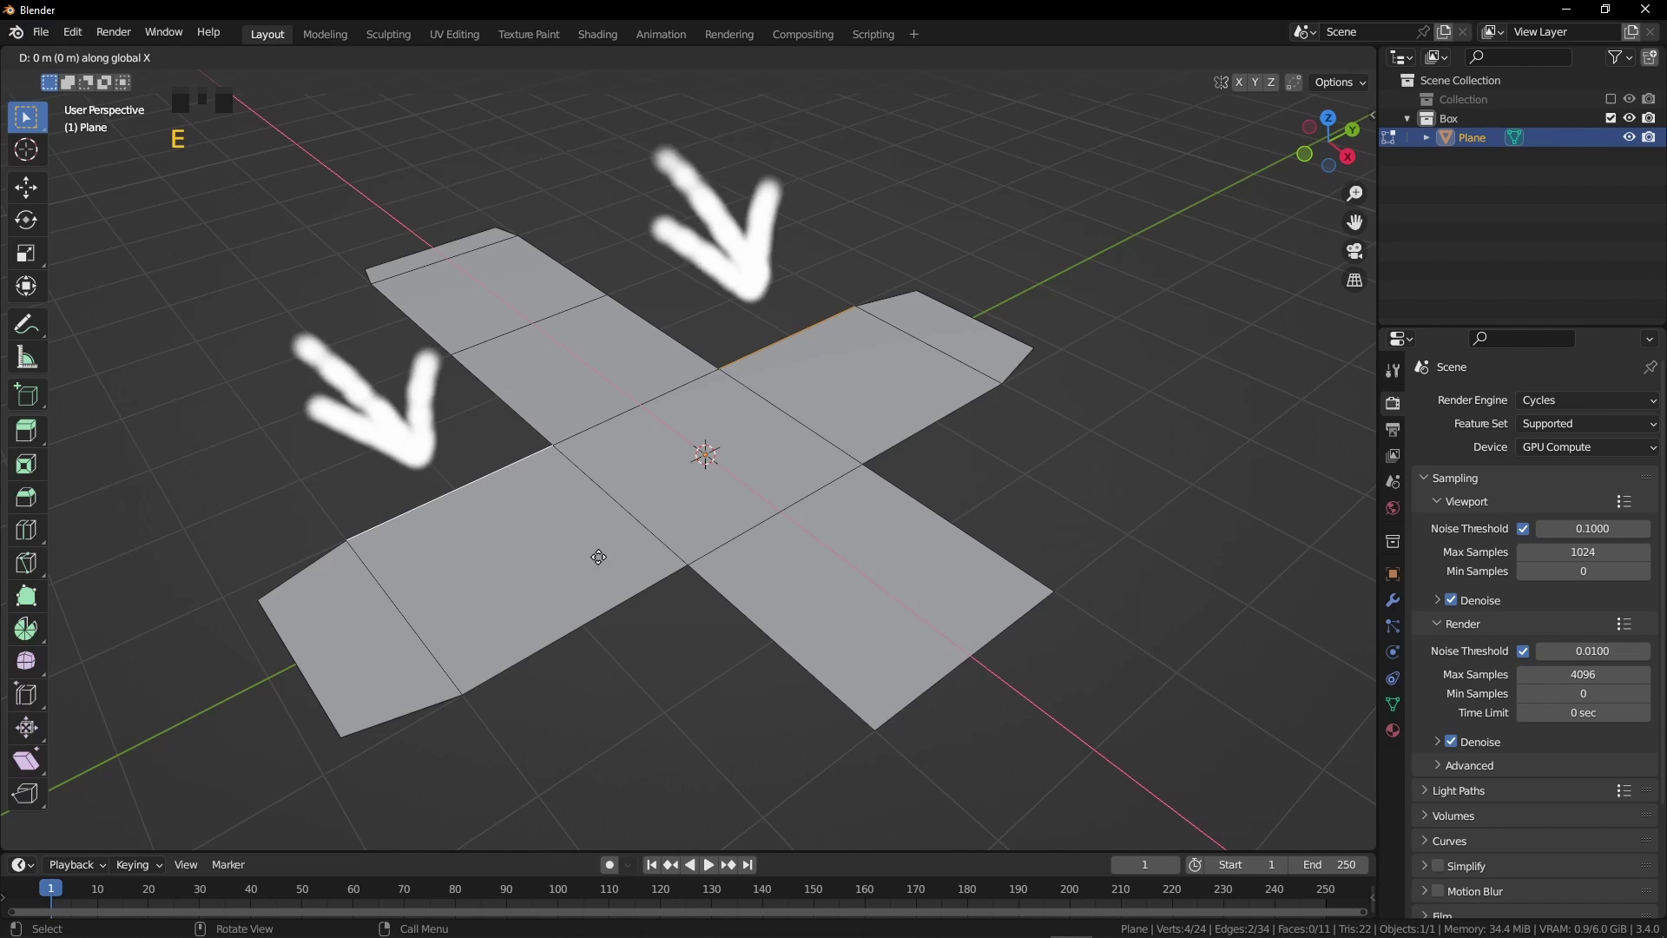
key(s)
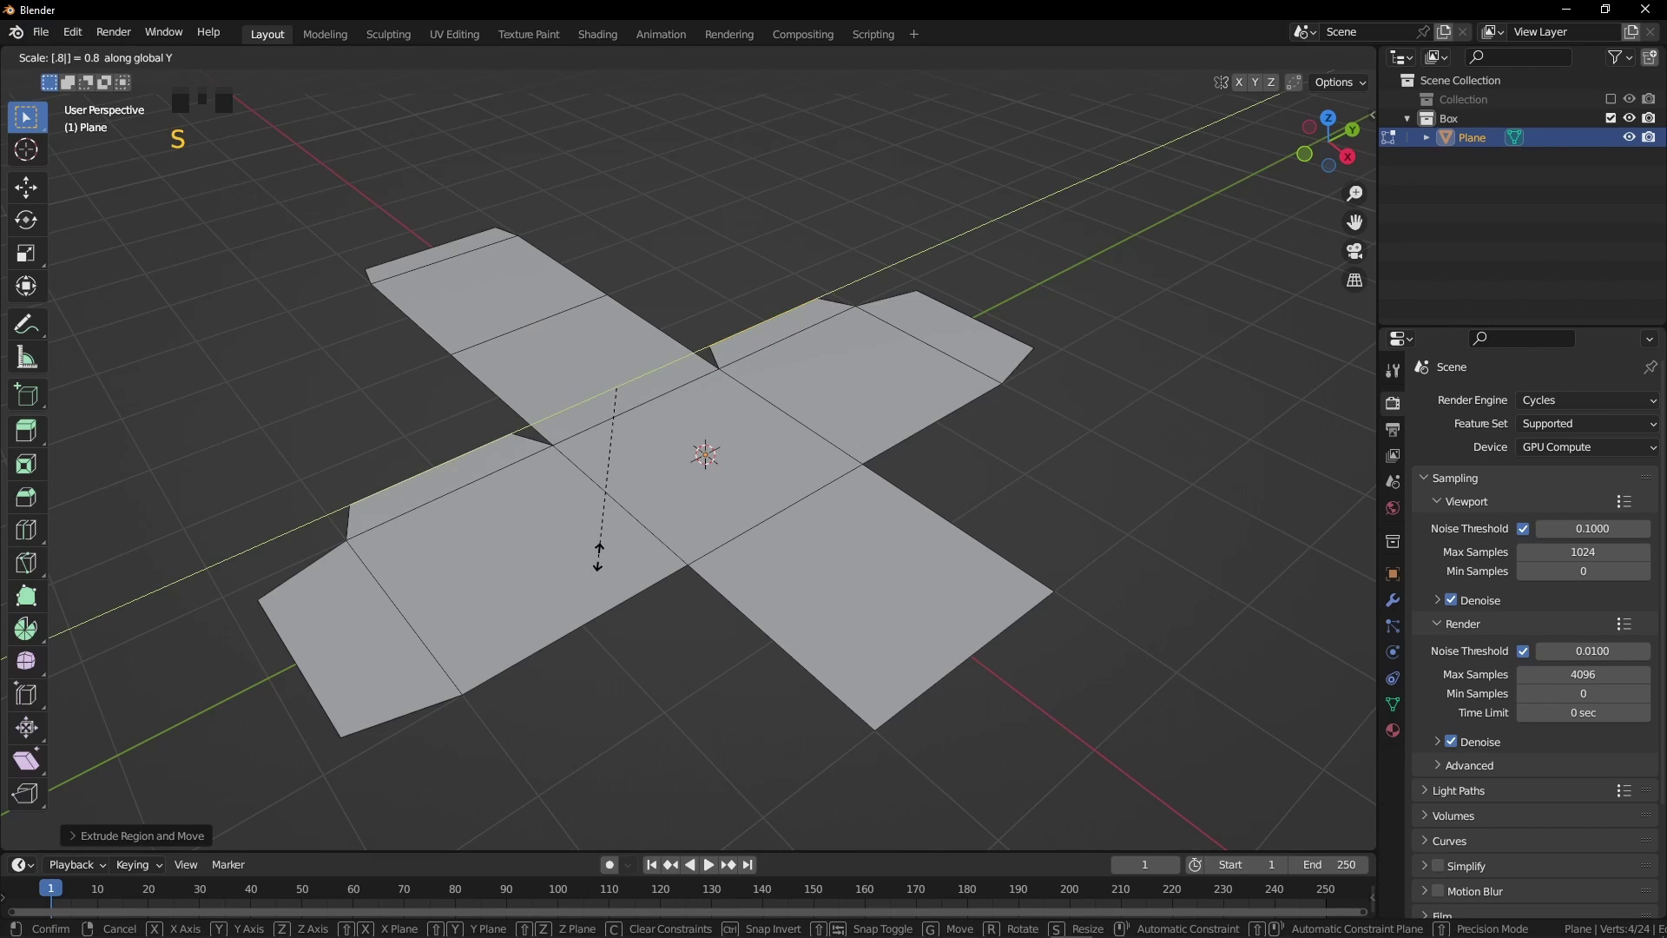
click(598, 557)
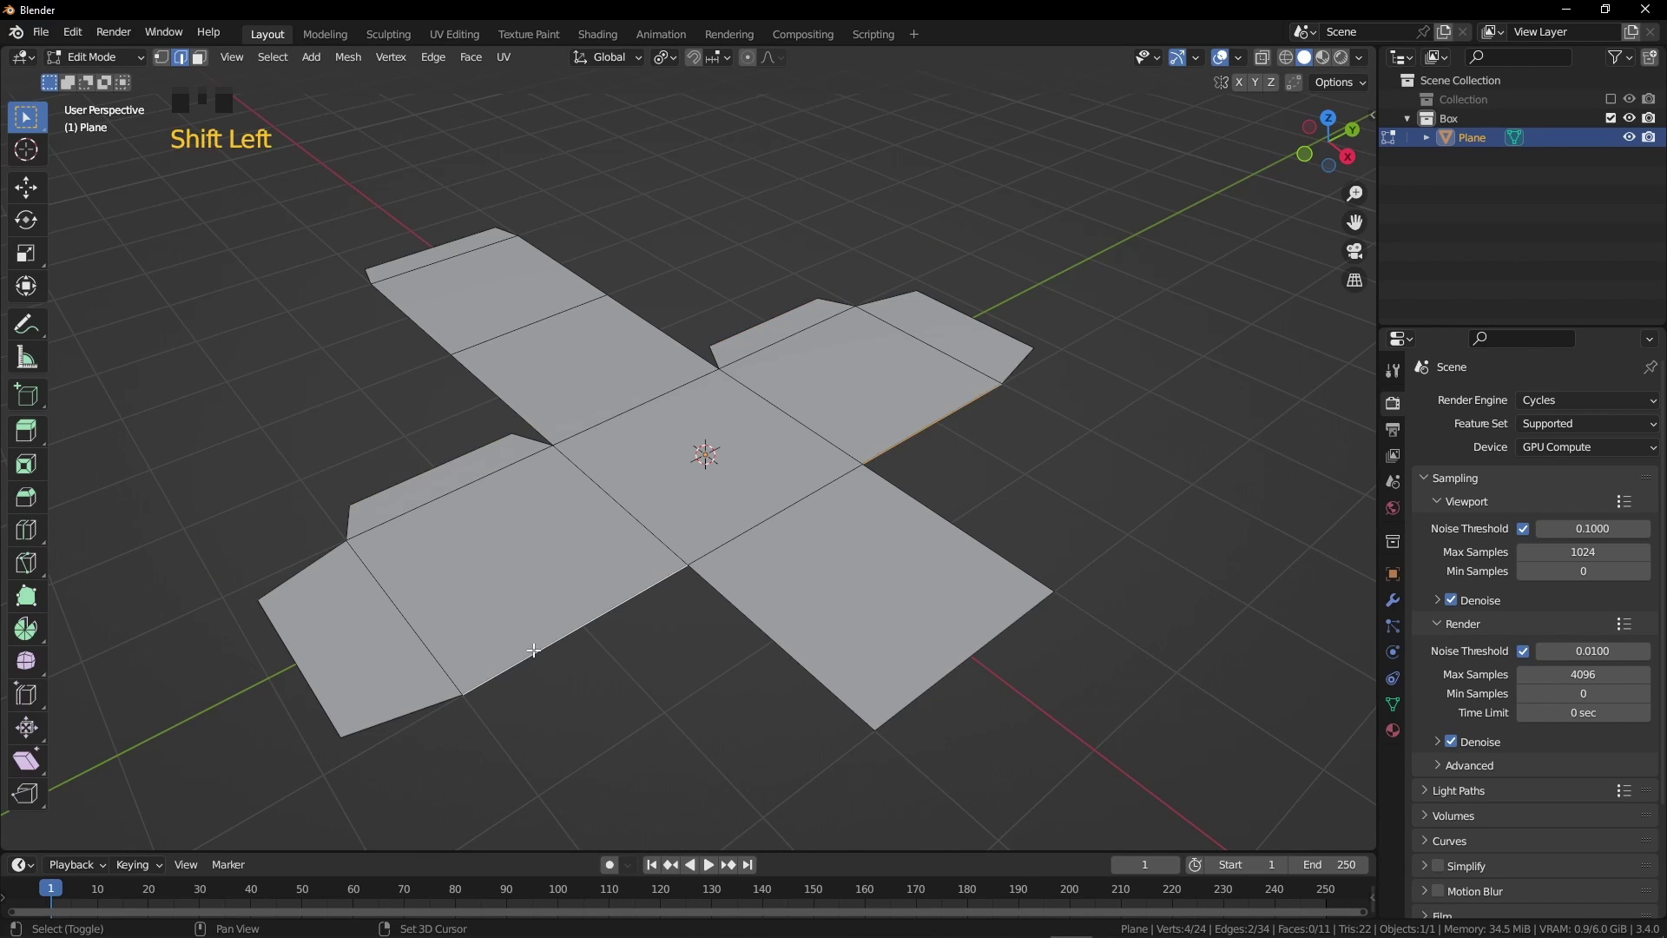
- Extrude both side panels' positive-X edges 0.4 m along X and scale them to 0.8 along Y
text(e)
text(.4)
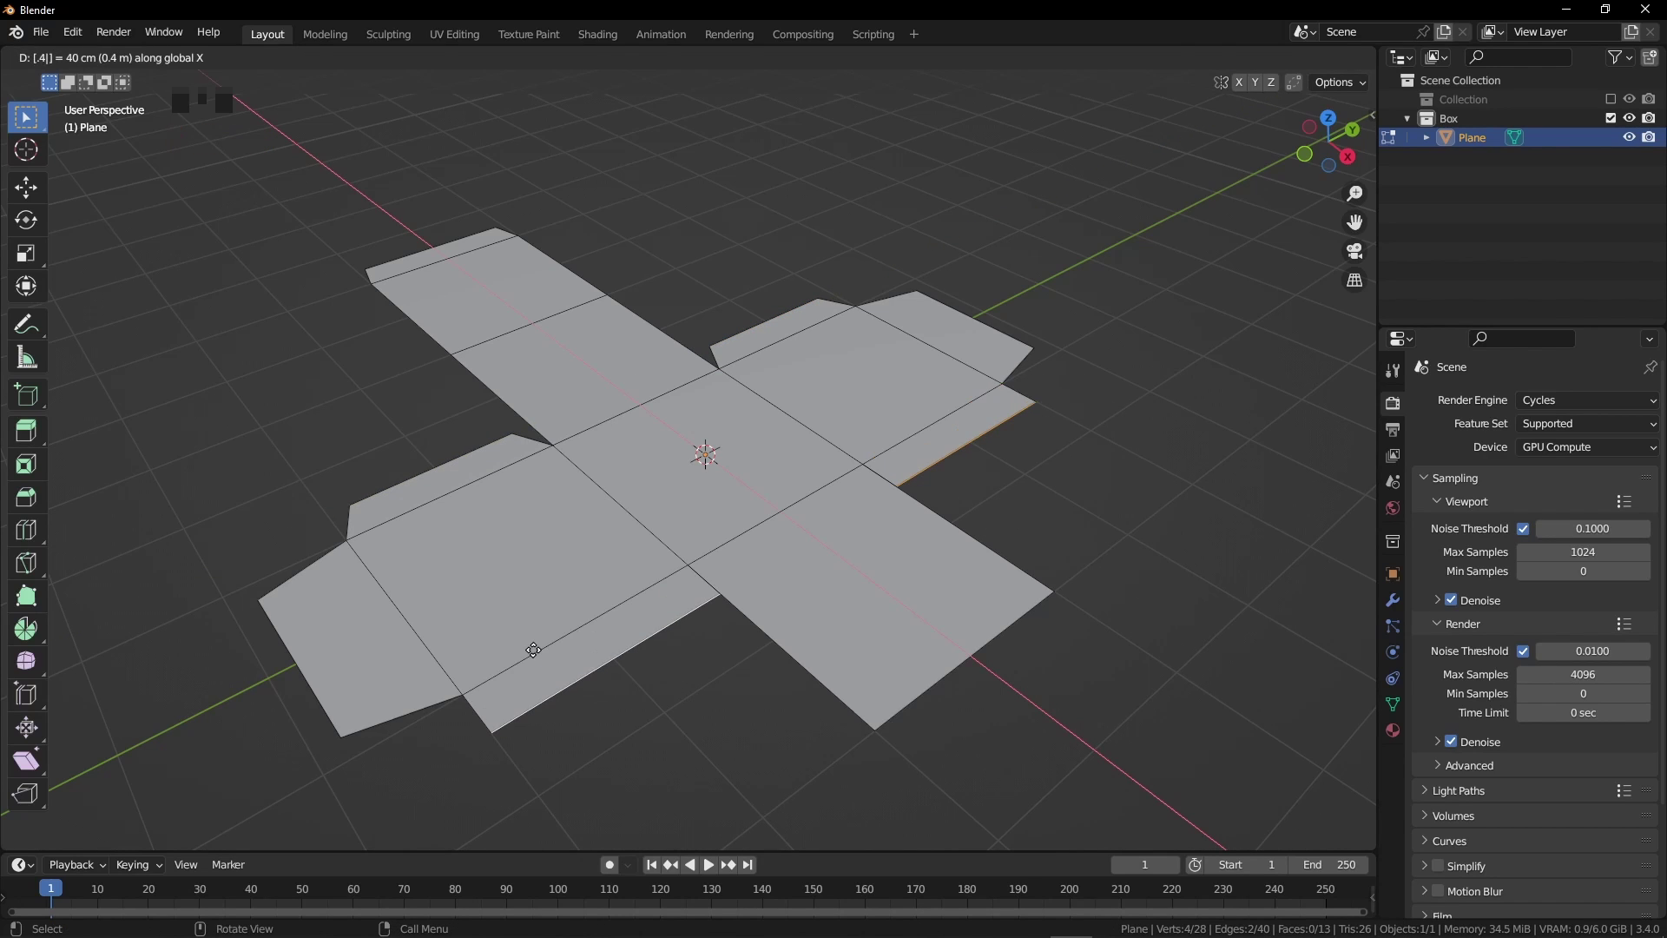
key(Return)
text(sy)
text(.8)
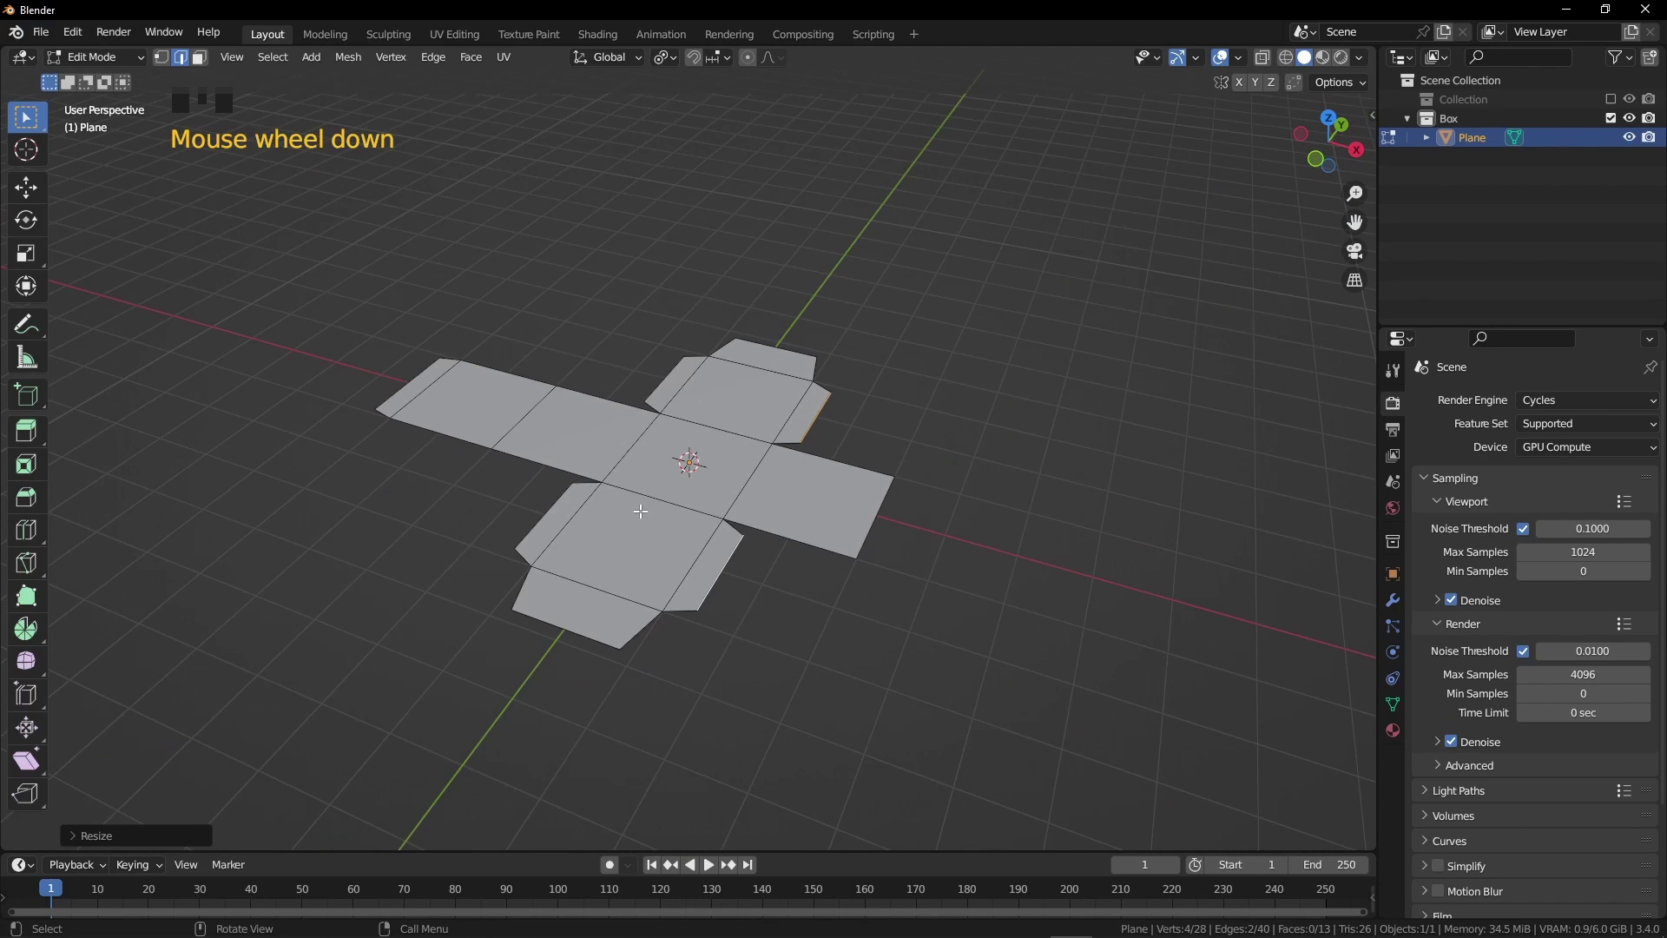
- Return to Object Mode and add a single-bone armature at the center of the box net
key(Tab)
key(shift+a)
mouse_move(330, 697)
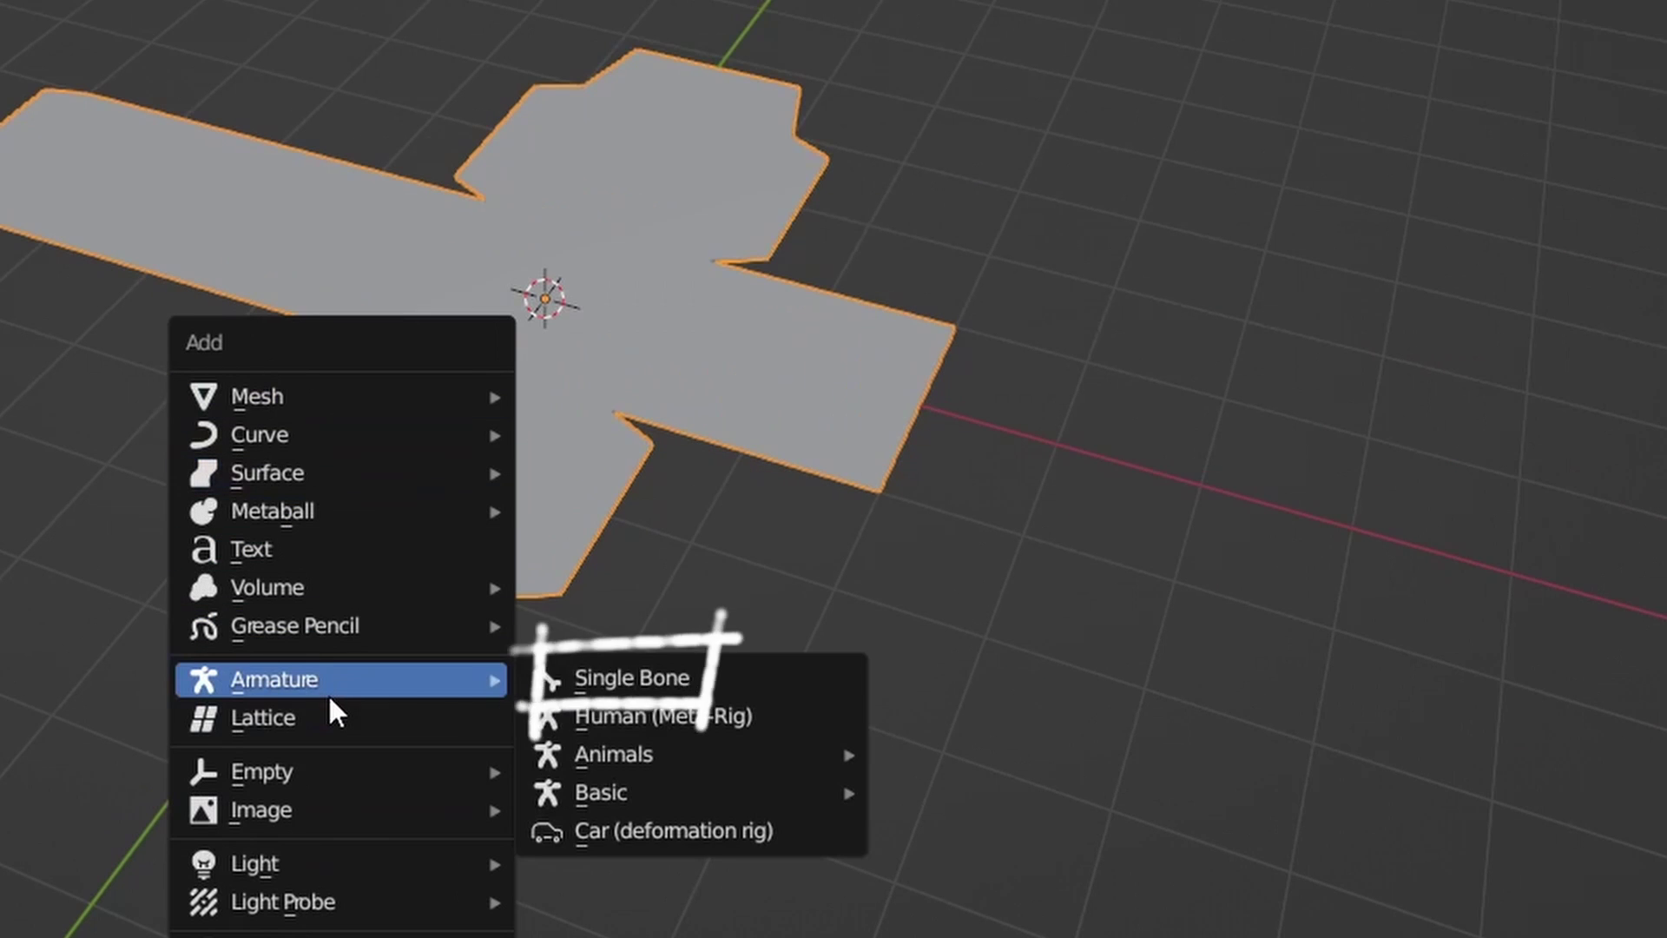
click(631, 677)
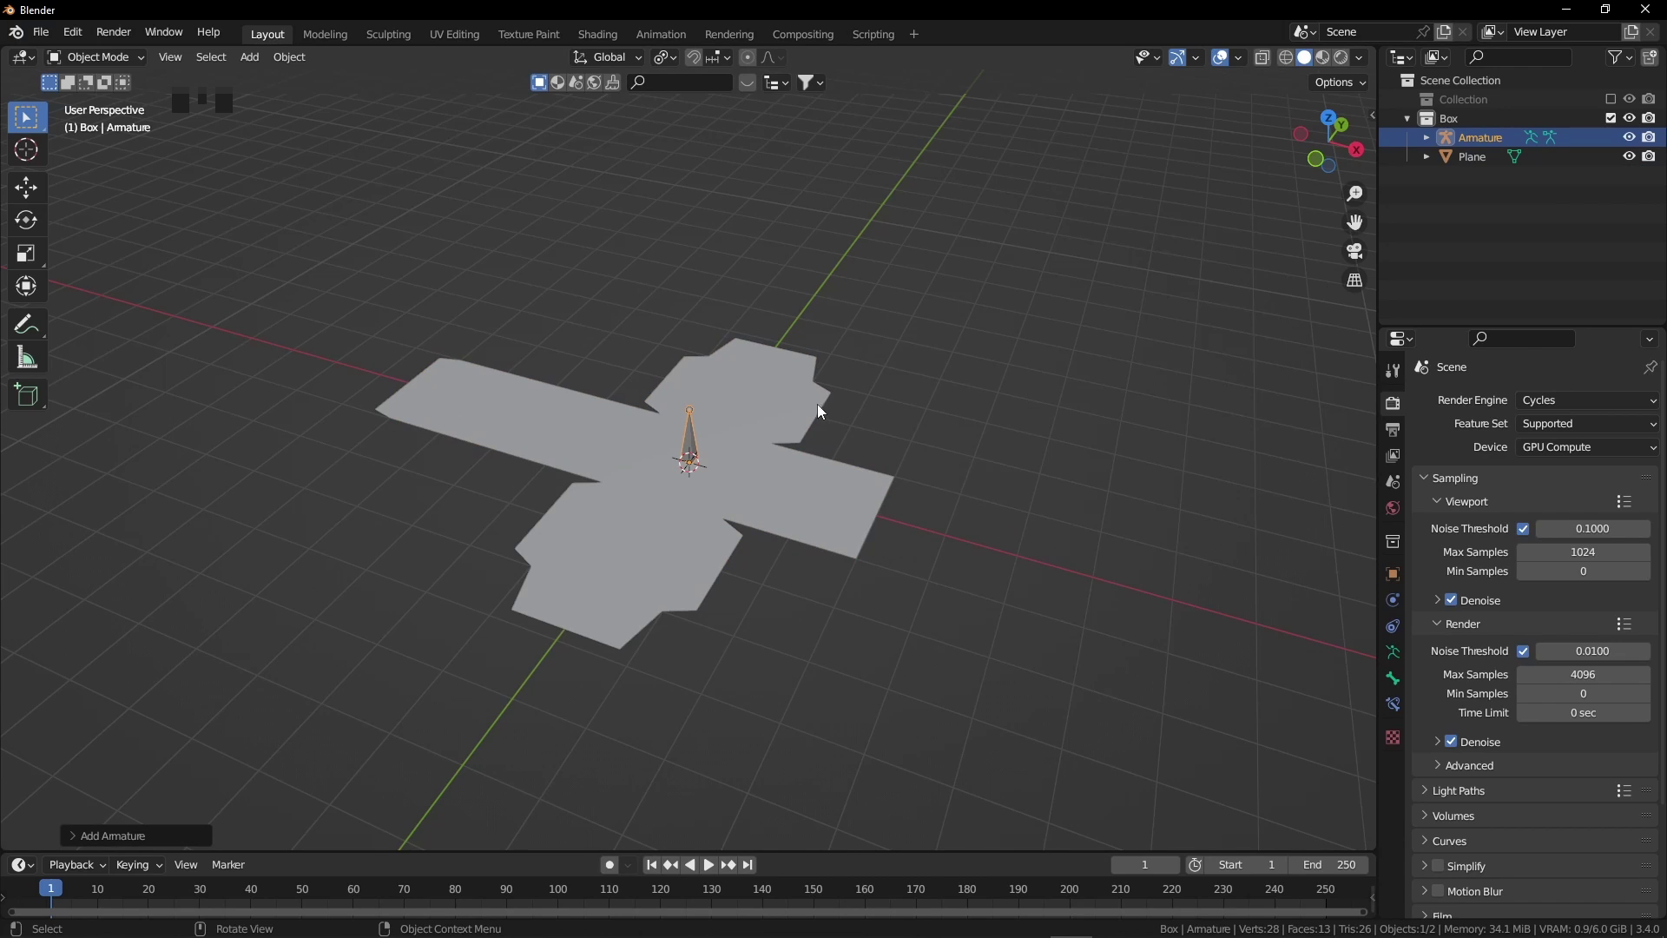
- In the armature's Edit Mode, scale the bone to double its length along Z and move it -2 m along Z
middle_drag(818, 405, 776, 373)
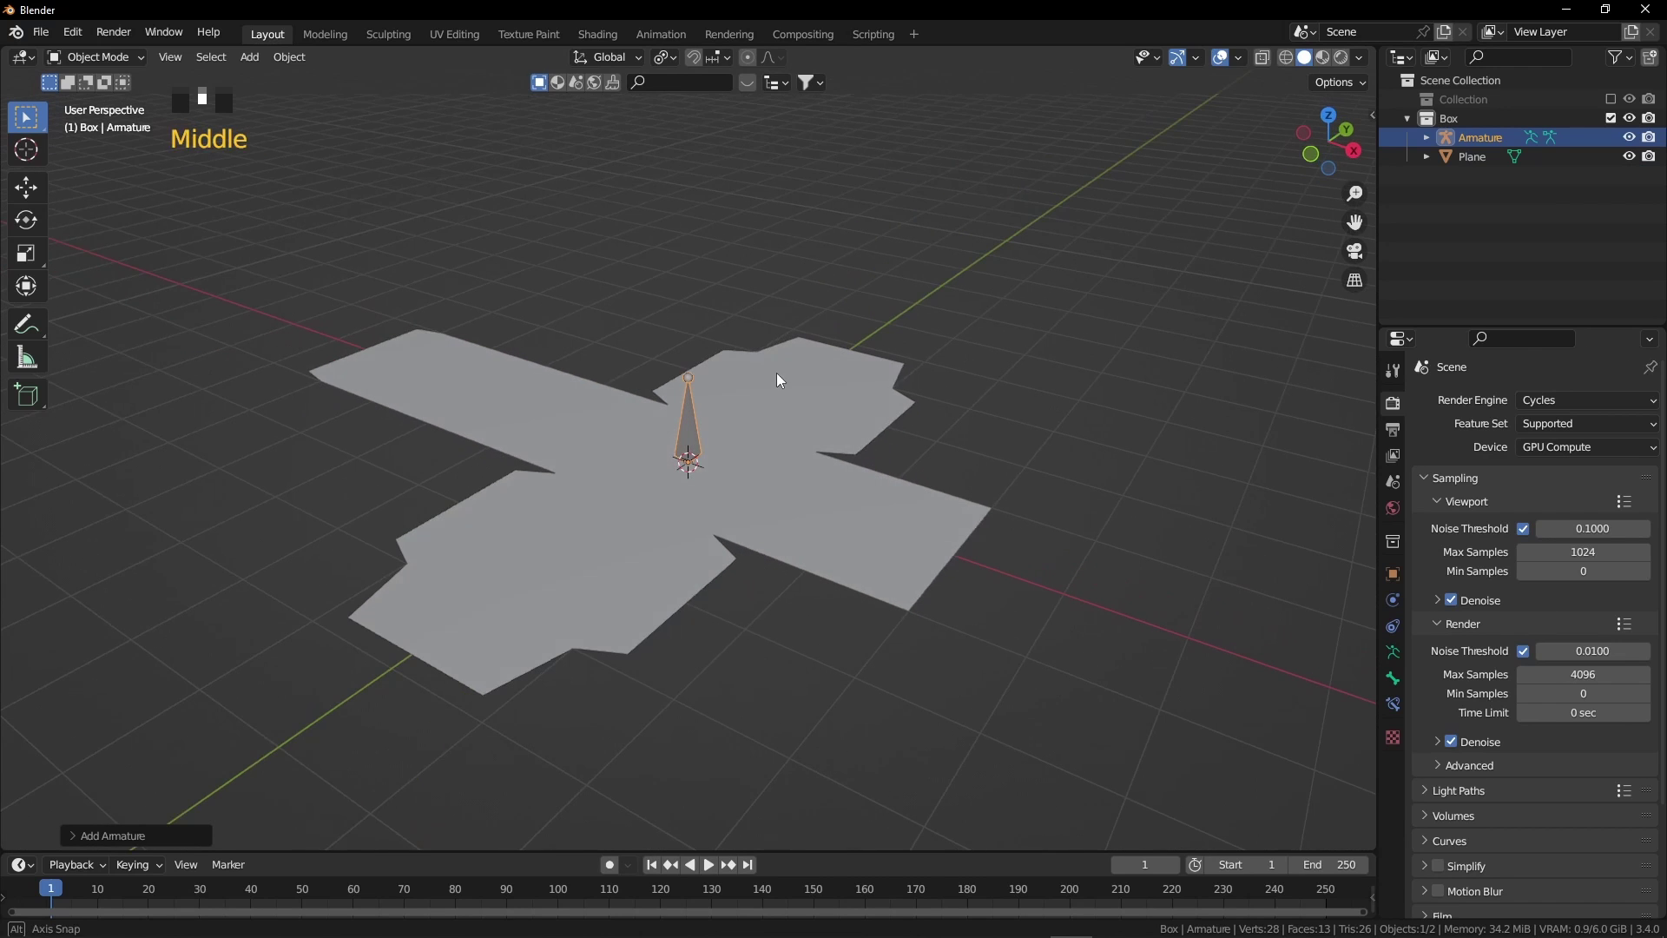
key(Tab)
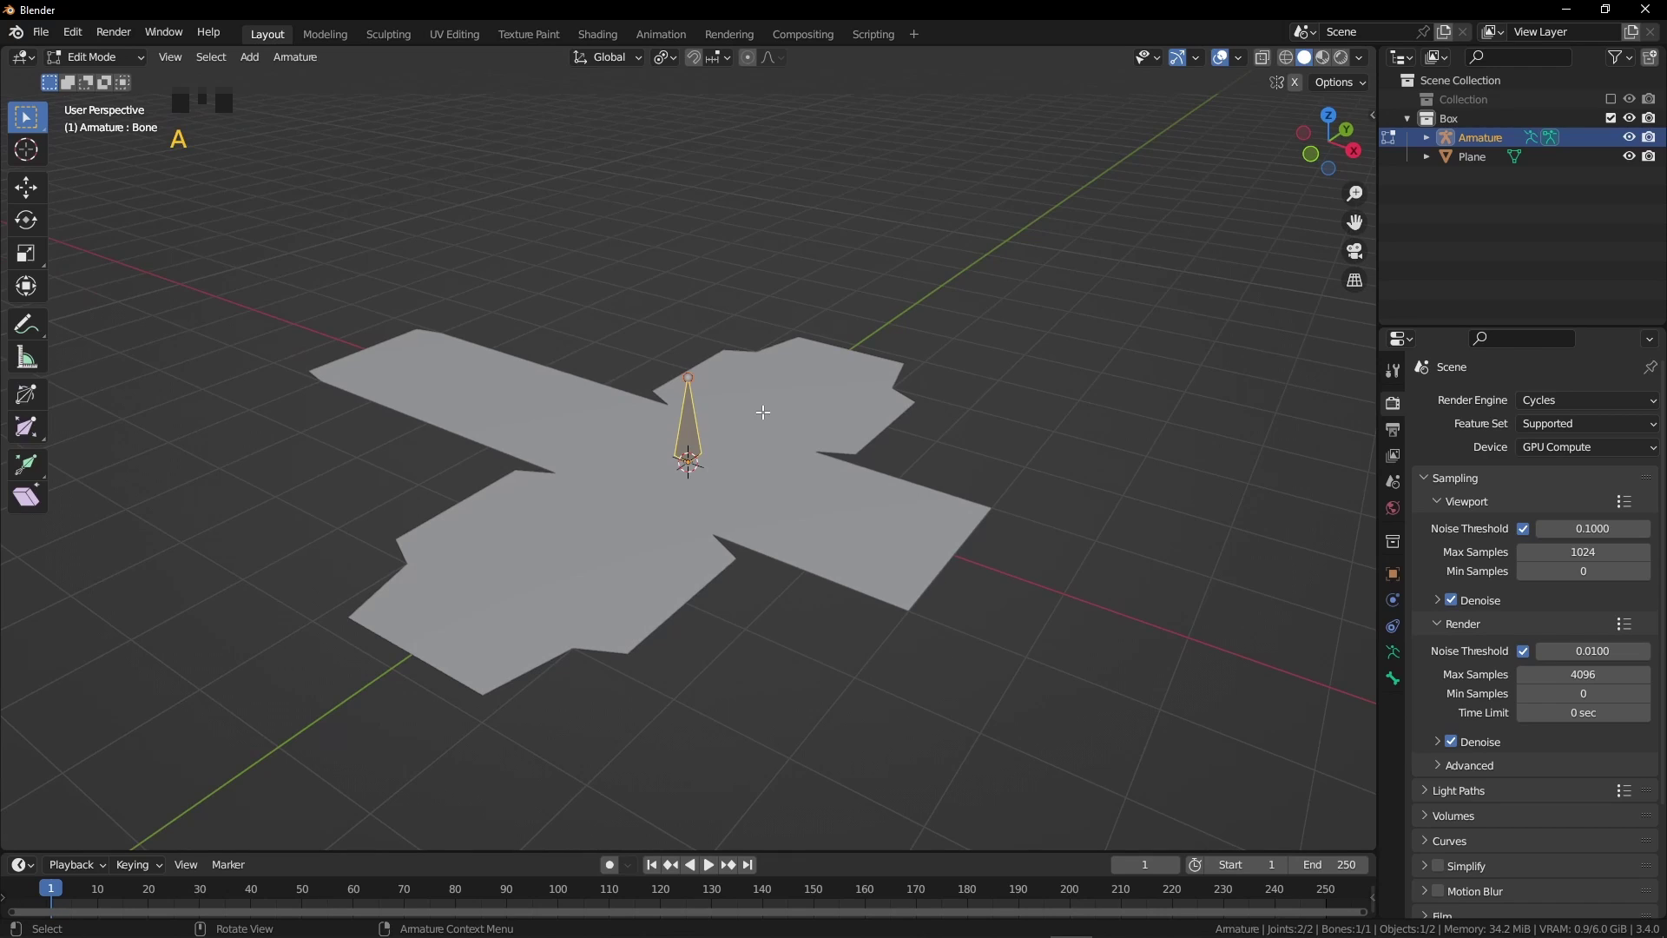
key(s)
key(z)
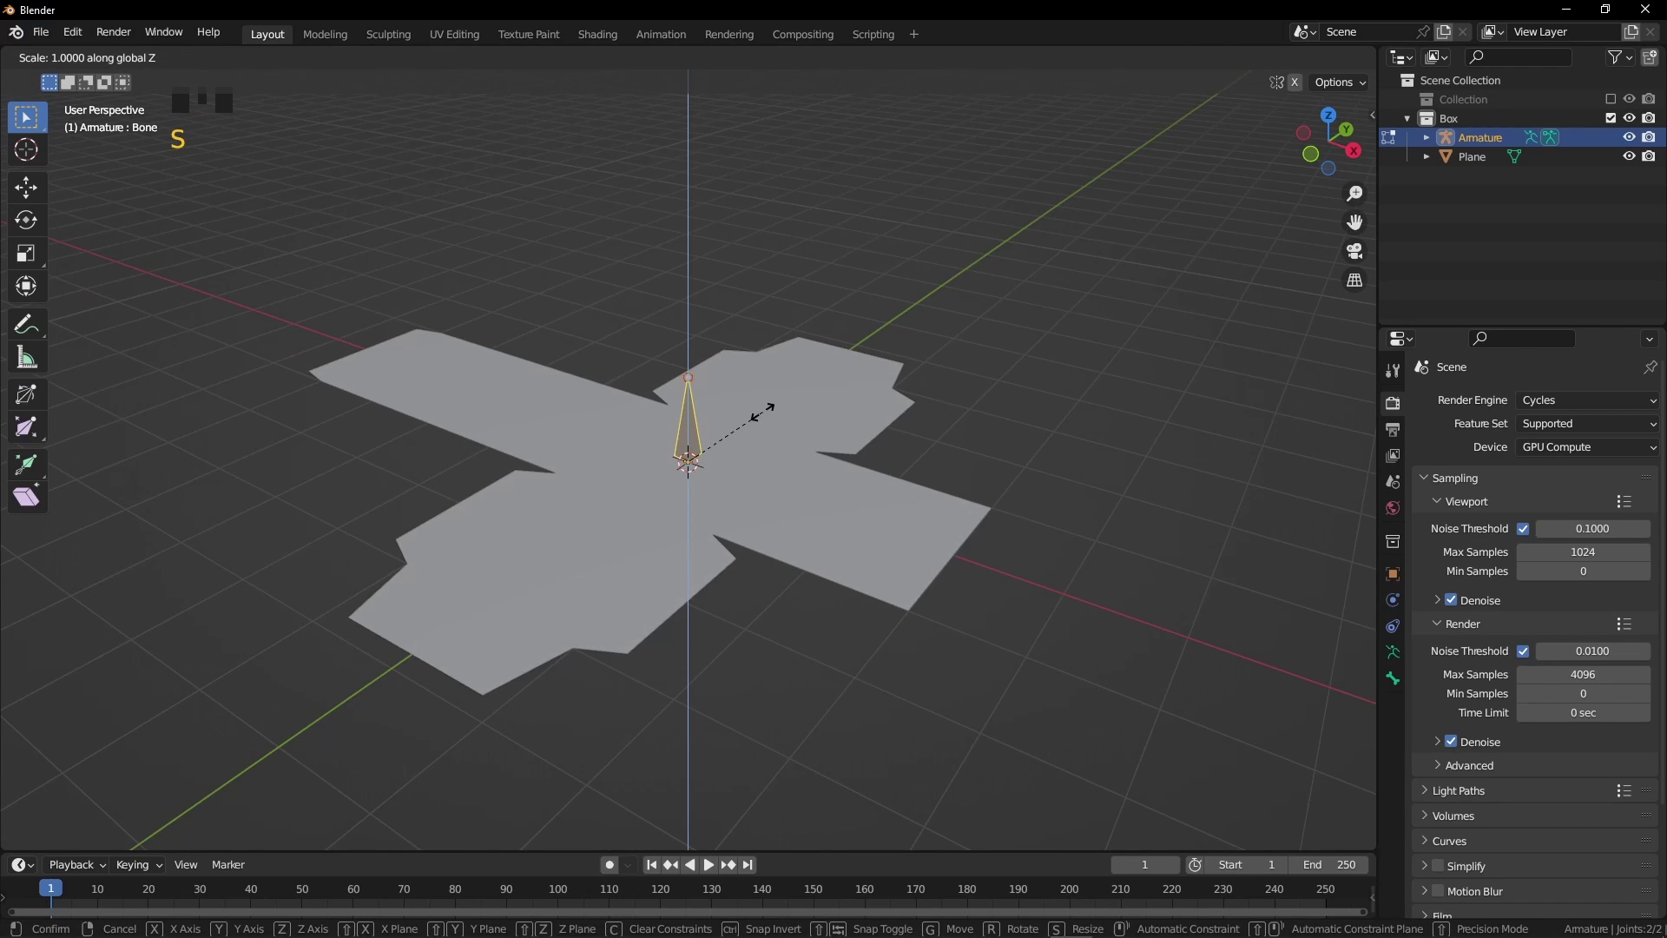
click(762, 408)
text(gz-2)
key(Return)
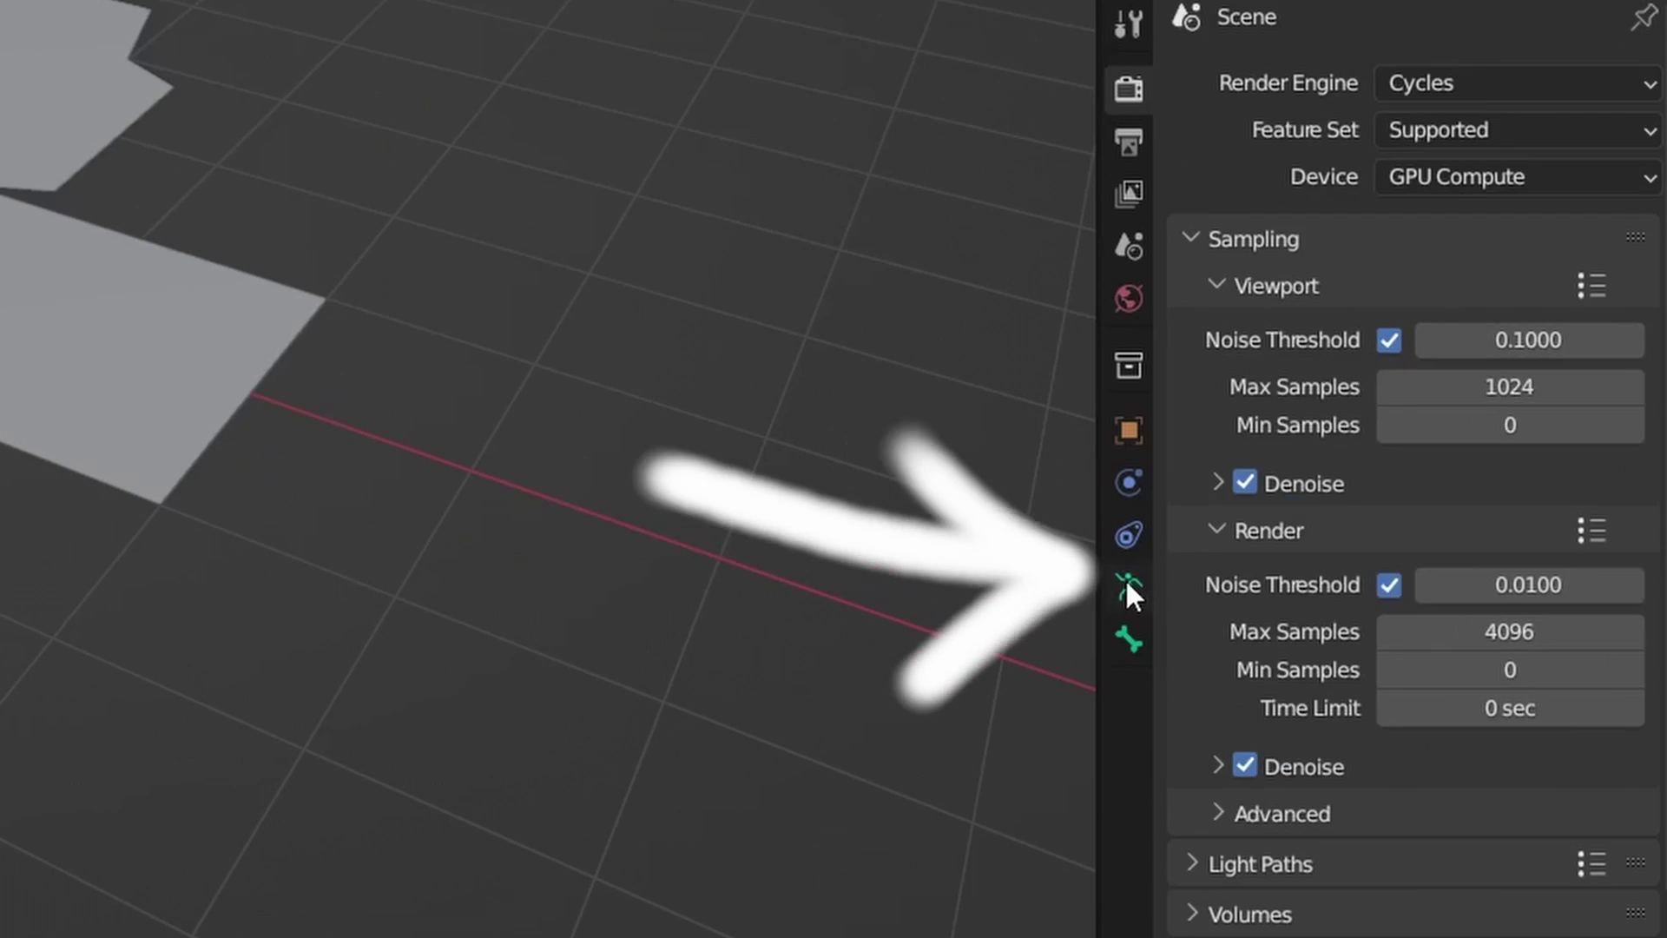
- Turn on Names and In Front in the armature's viewport display and switch the viewport to wireframe shading
click(1393, 652)
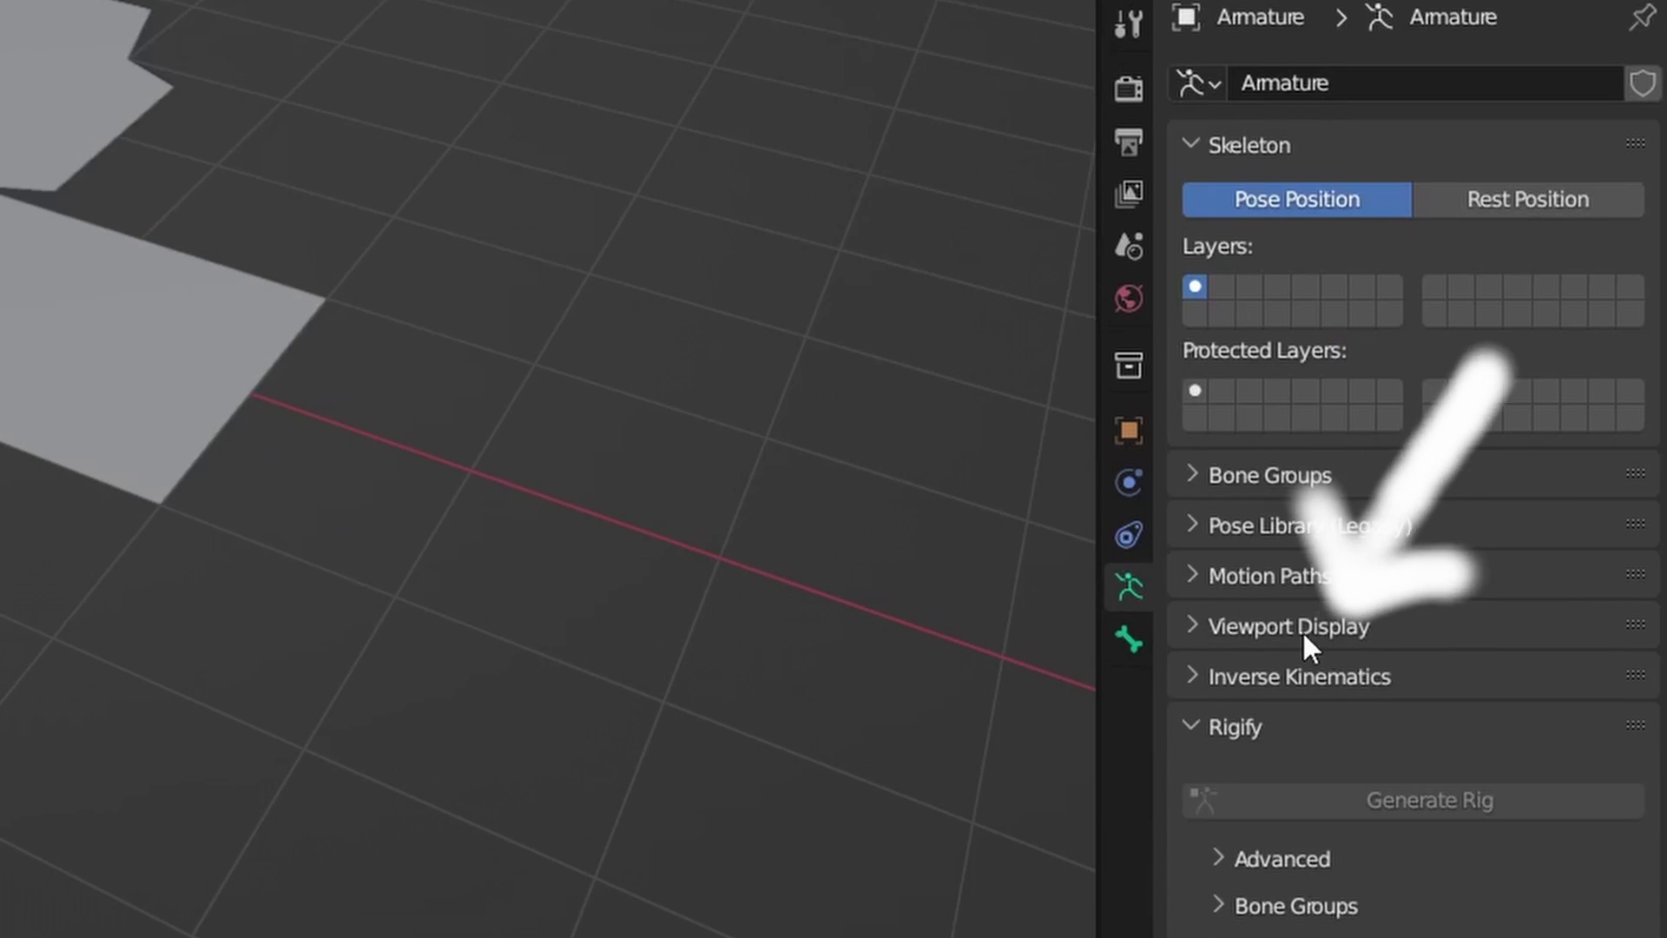
click(1507, 677)
click(1372, 523)
click(1375, 650)
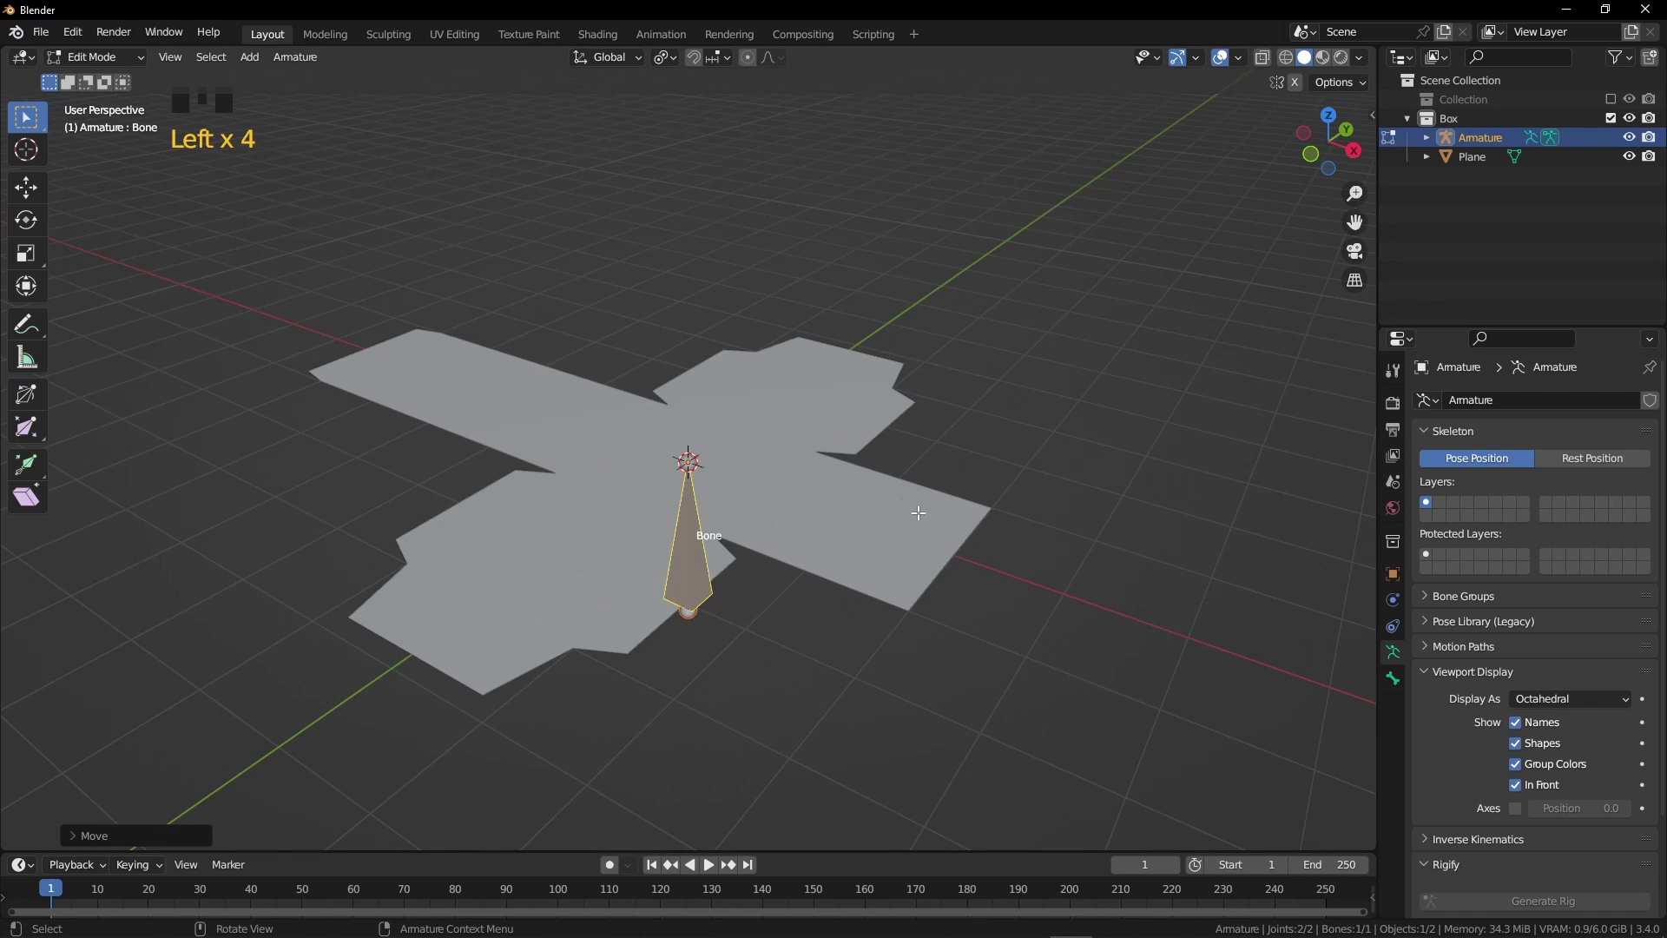
middle_drag(920, 514, 911, 420)
key(z)
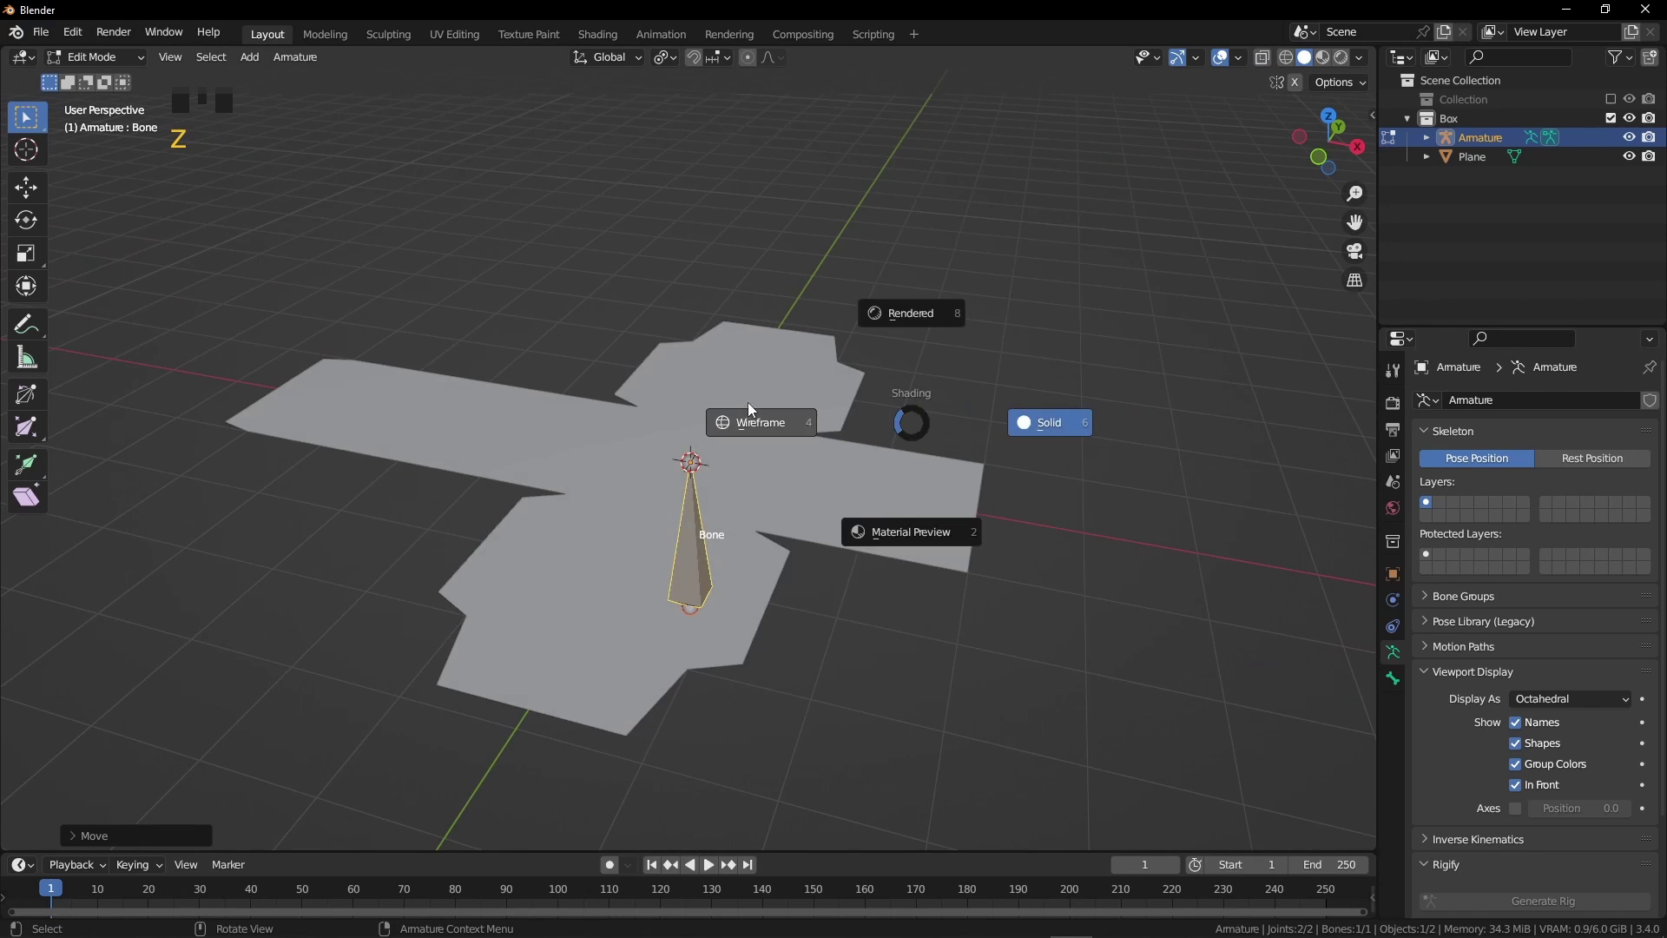
click(749, 407)
- In top view, extrude a new bone one panel width long toward positive X from the joint at the net's center
scroll(750, 407, up, 1)
click(690, 644)
middle_drag(700, 395, 707, 411)
click(699, 461)
key(KP_7)
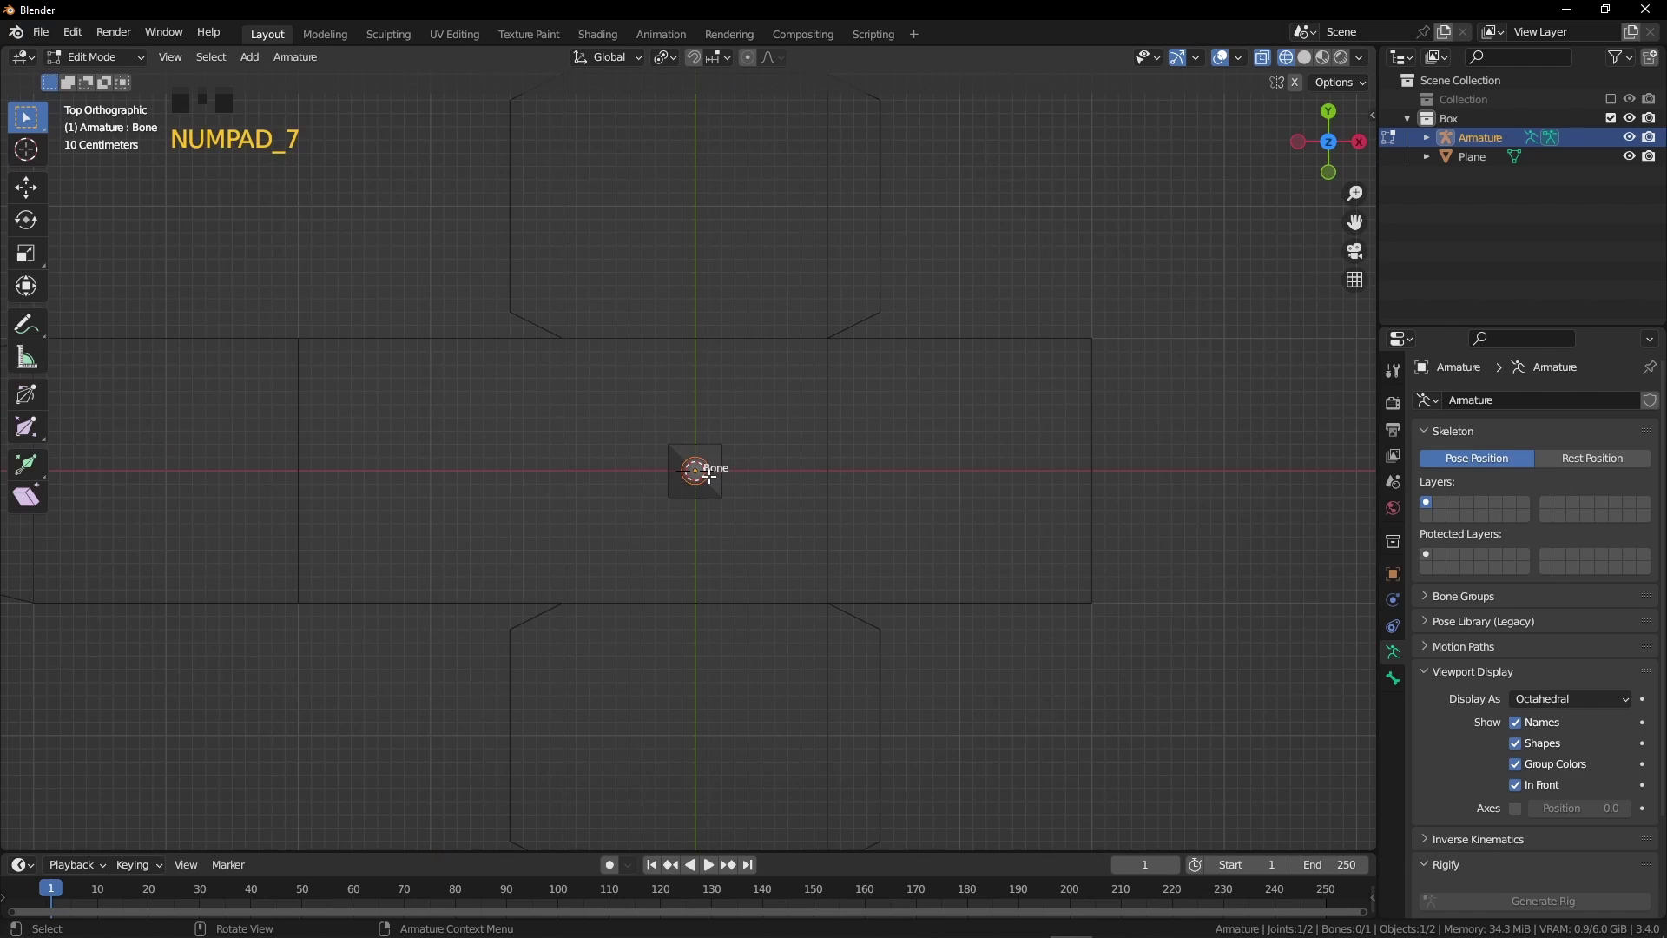
key(e)
click(981, 470)
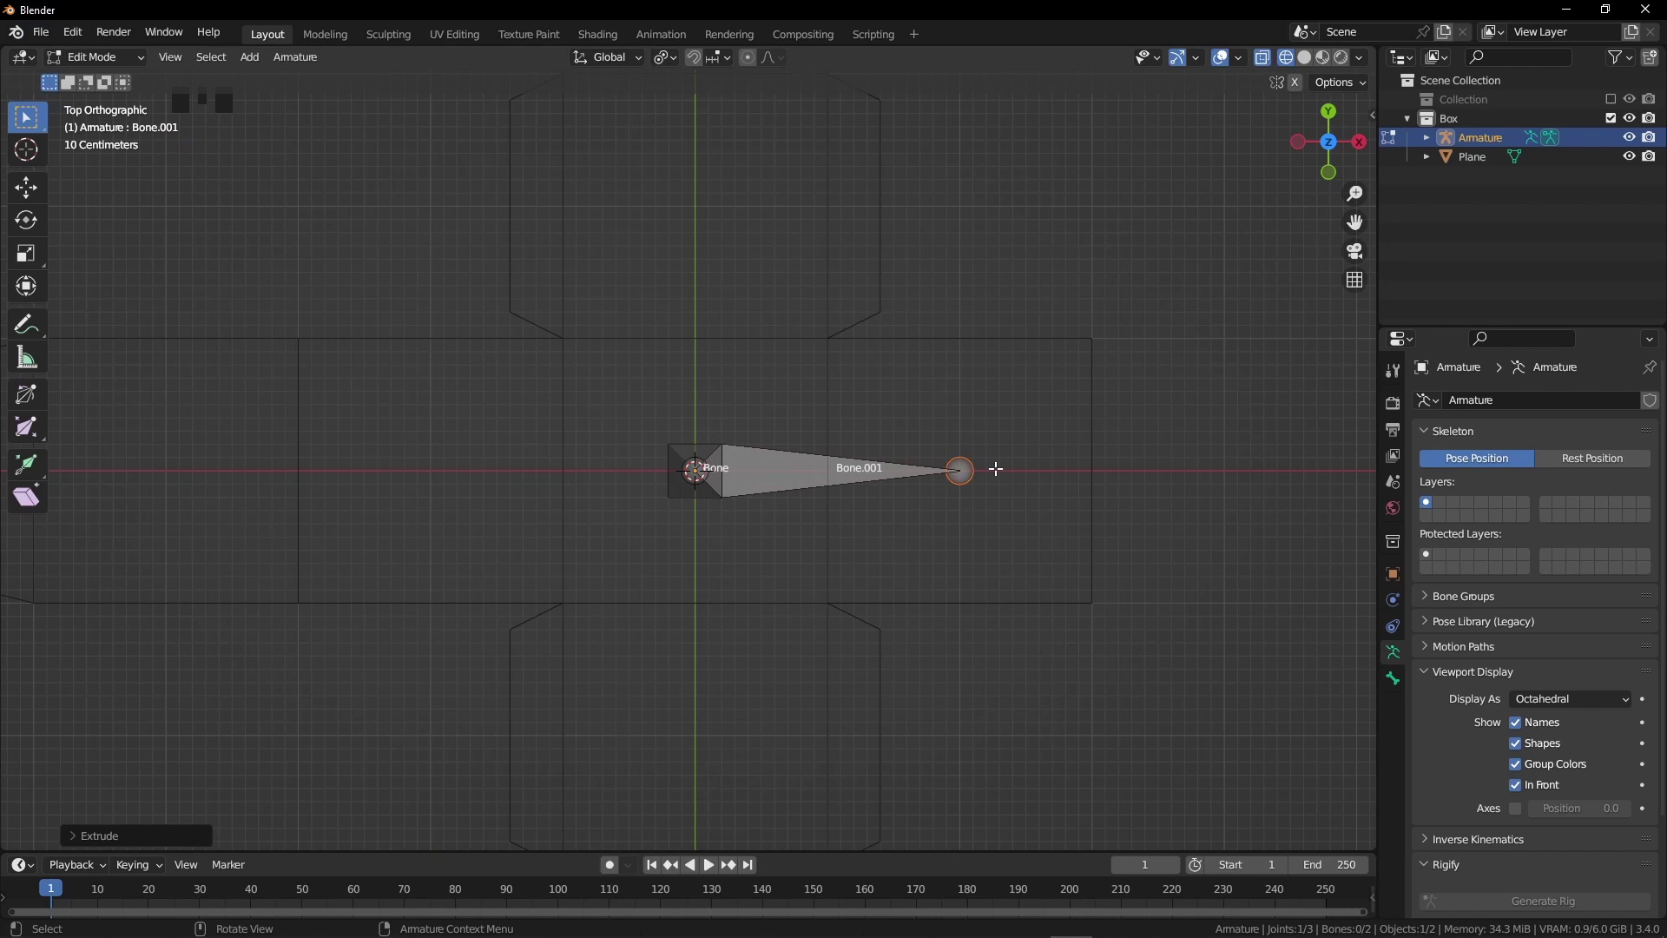
- Clear the new bone's parent and move it 1 m along X so it starts at the positive-X panel's fold
click(826, 471)
key(alt+p)
click(771, 492)
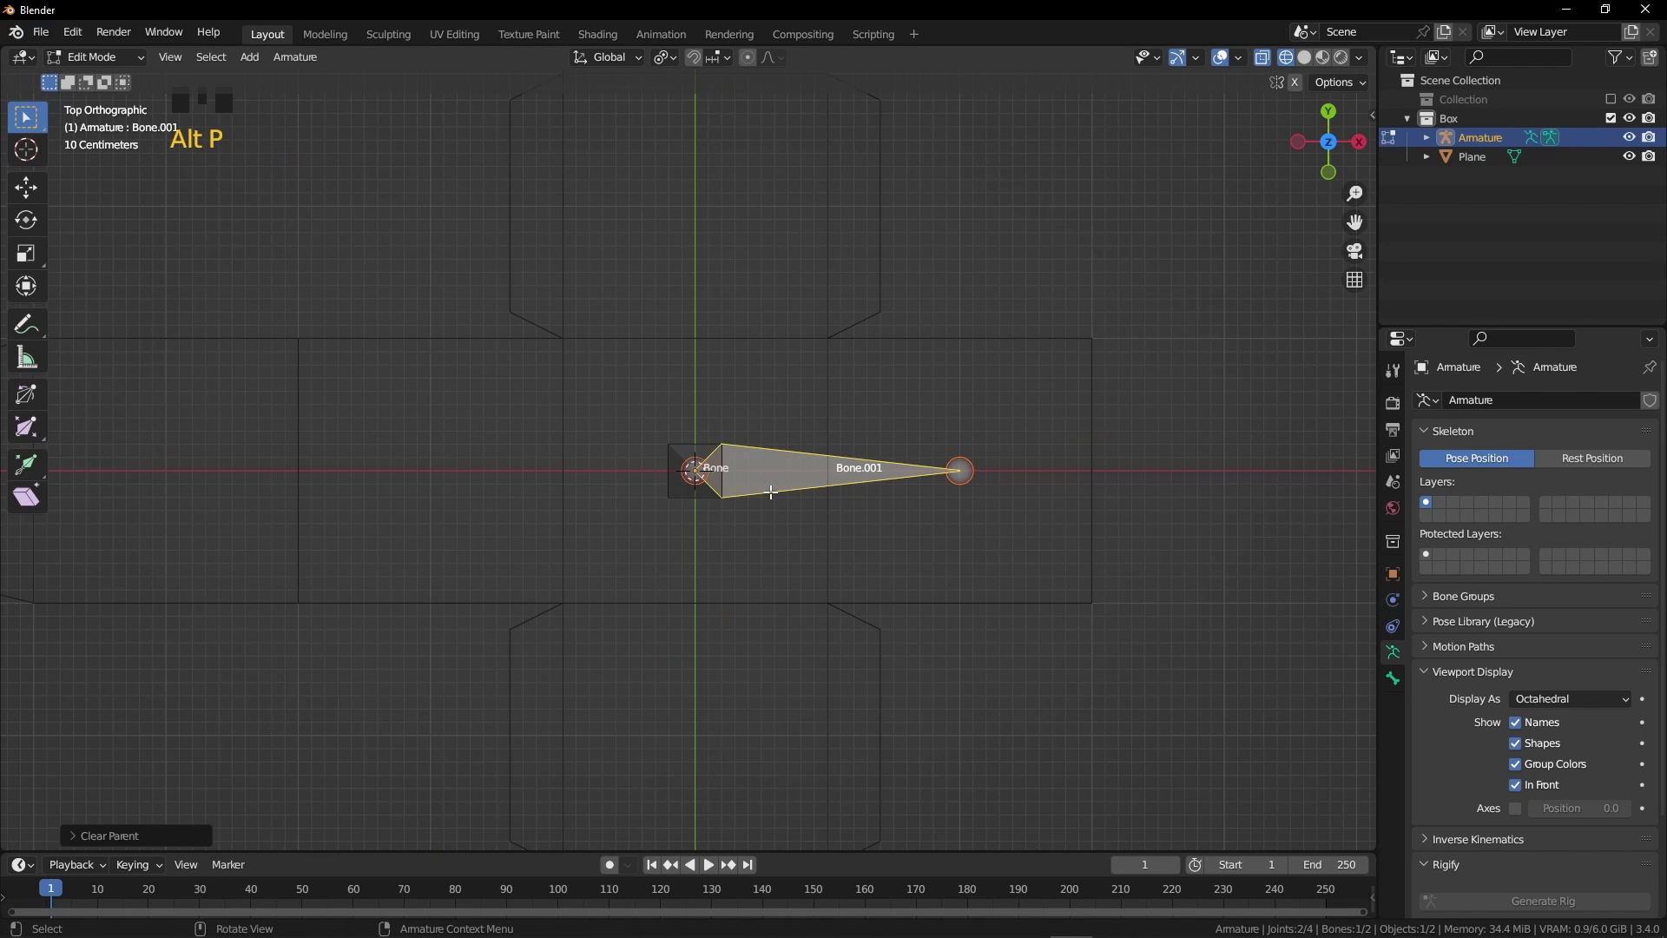
key(g)
text(x)
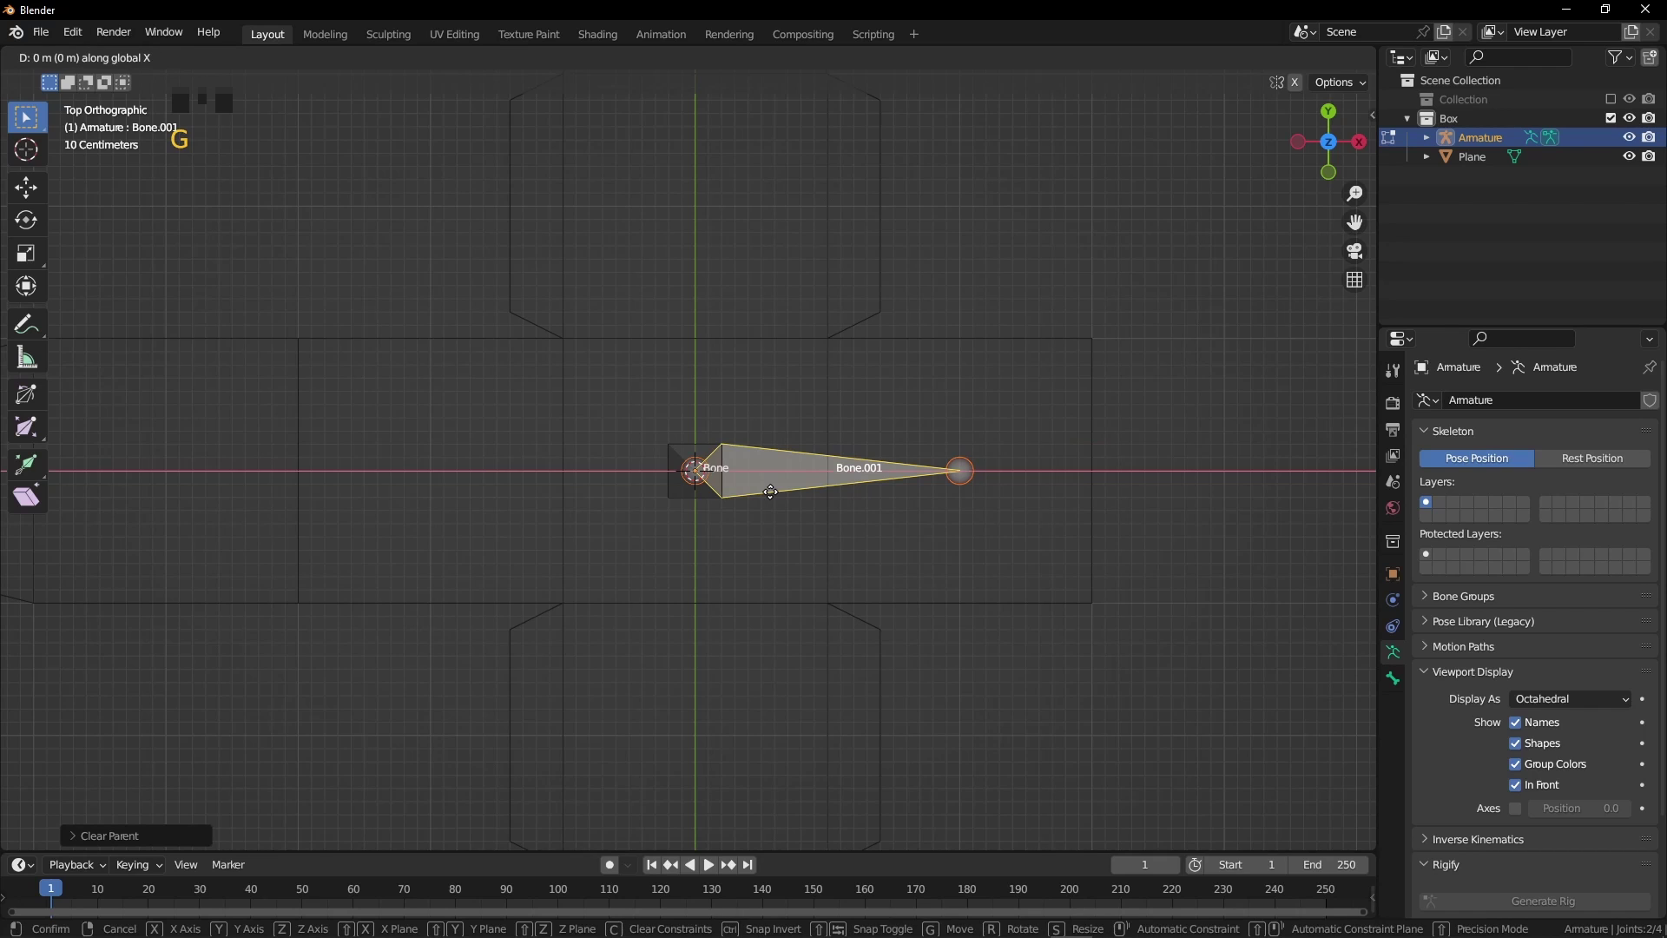
text(1)
key(Return)
- Duplicate the positive-X bone and rotate the copy -90° about the 3D Cursor onto the positive-Y panel
scroll(834, 486, down, 2)
key(shift+d)
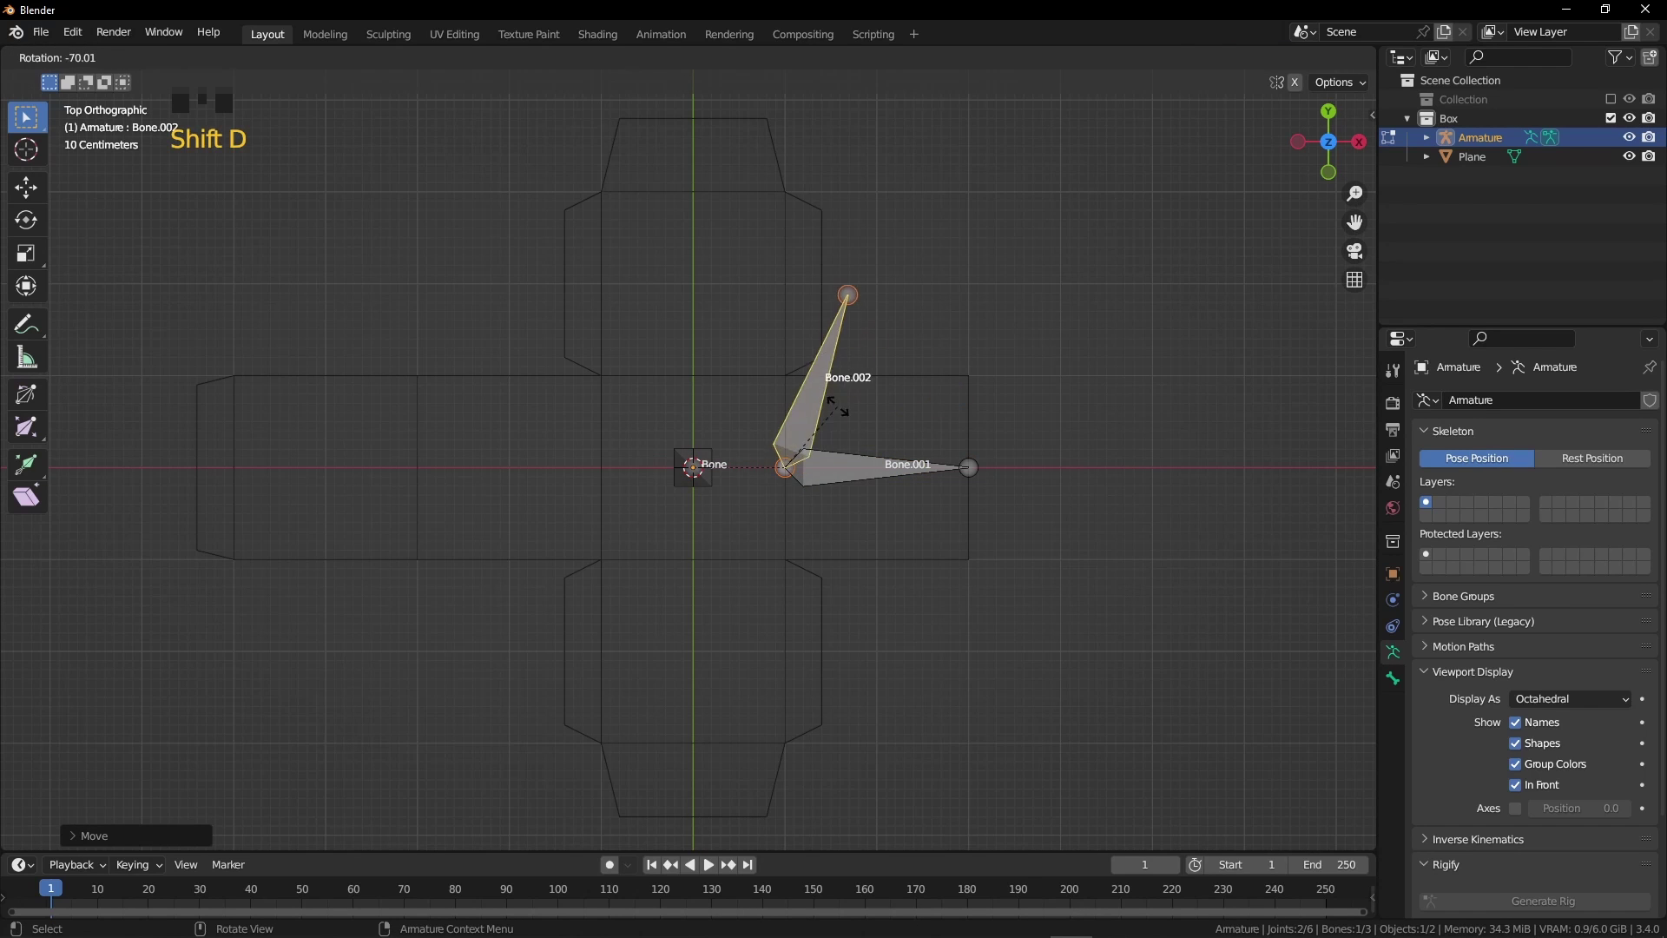
right_click(879, 476)
key(period)
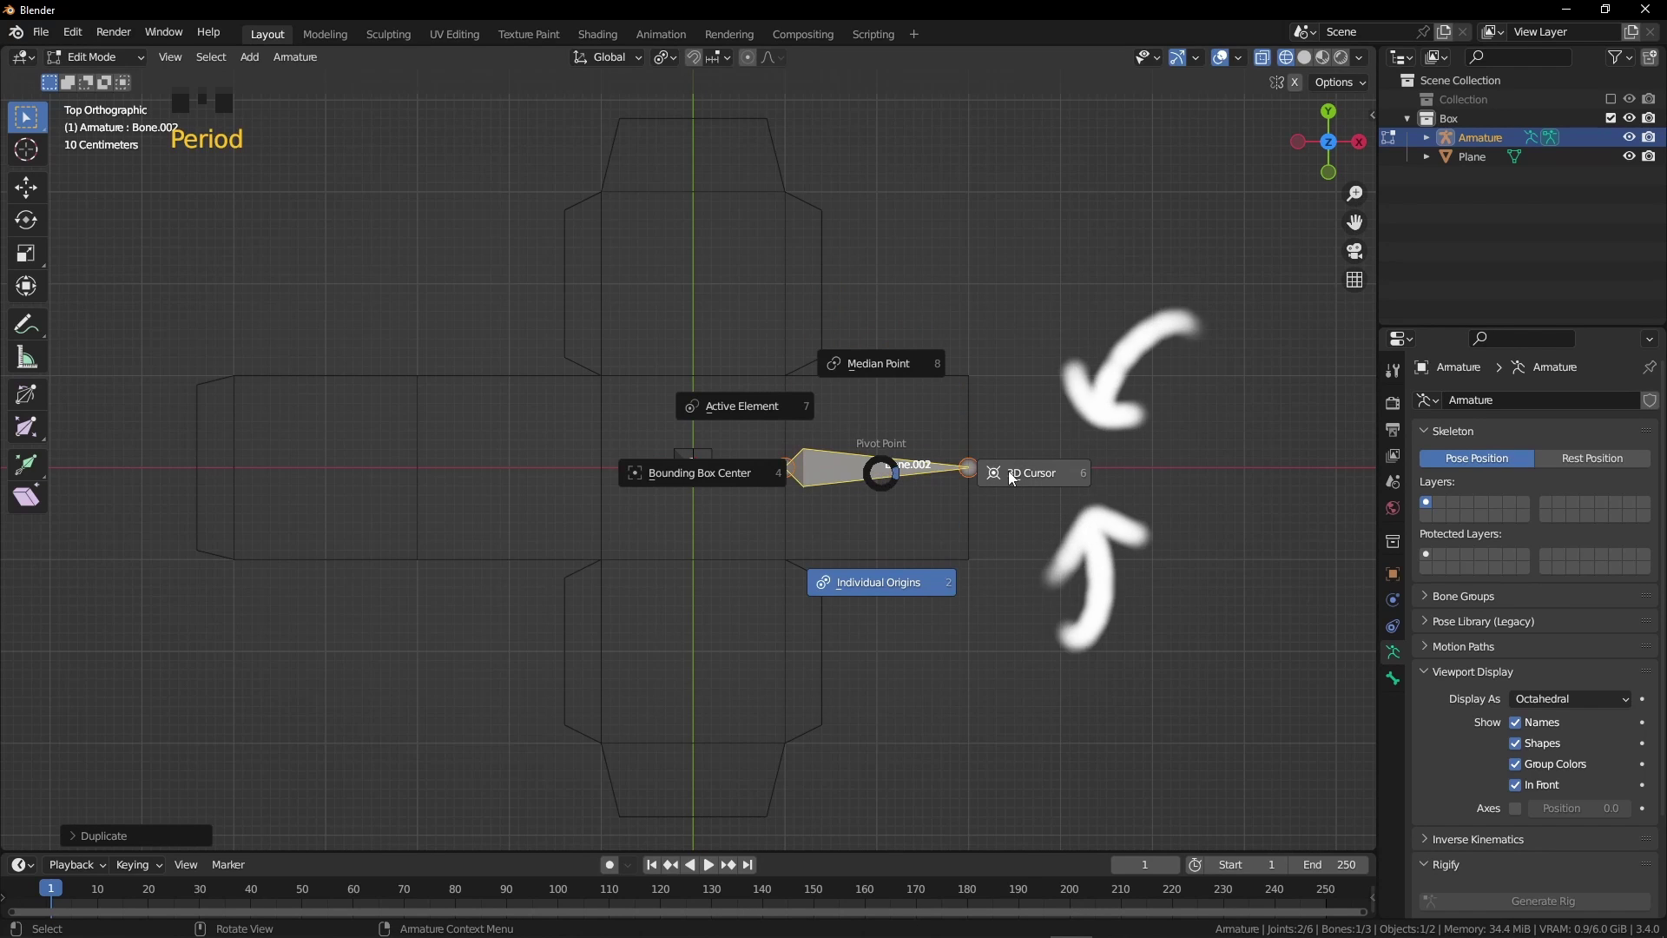
click(956, 497)
key(r)
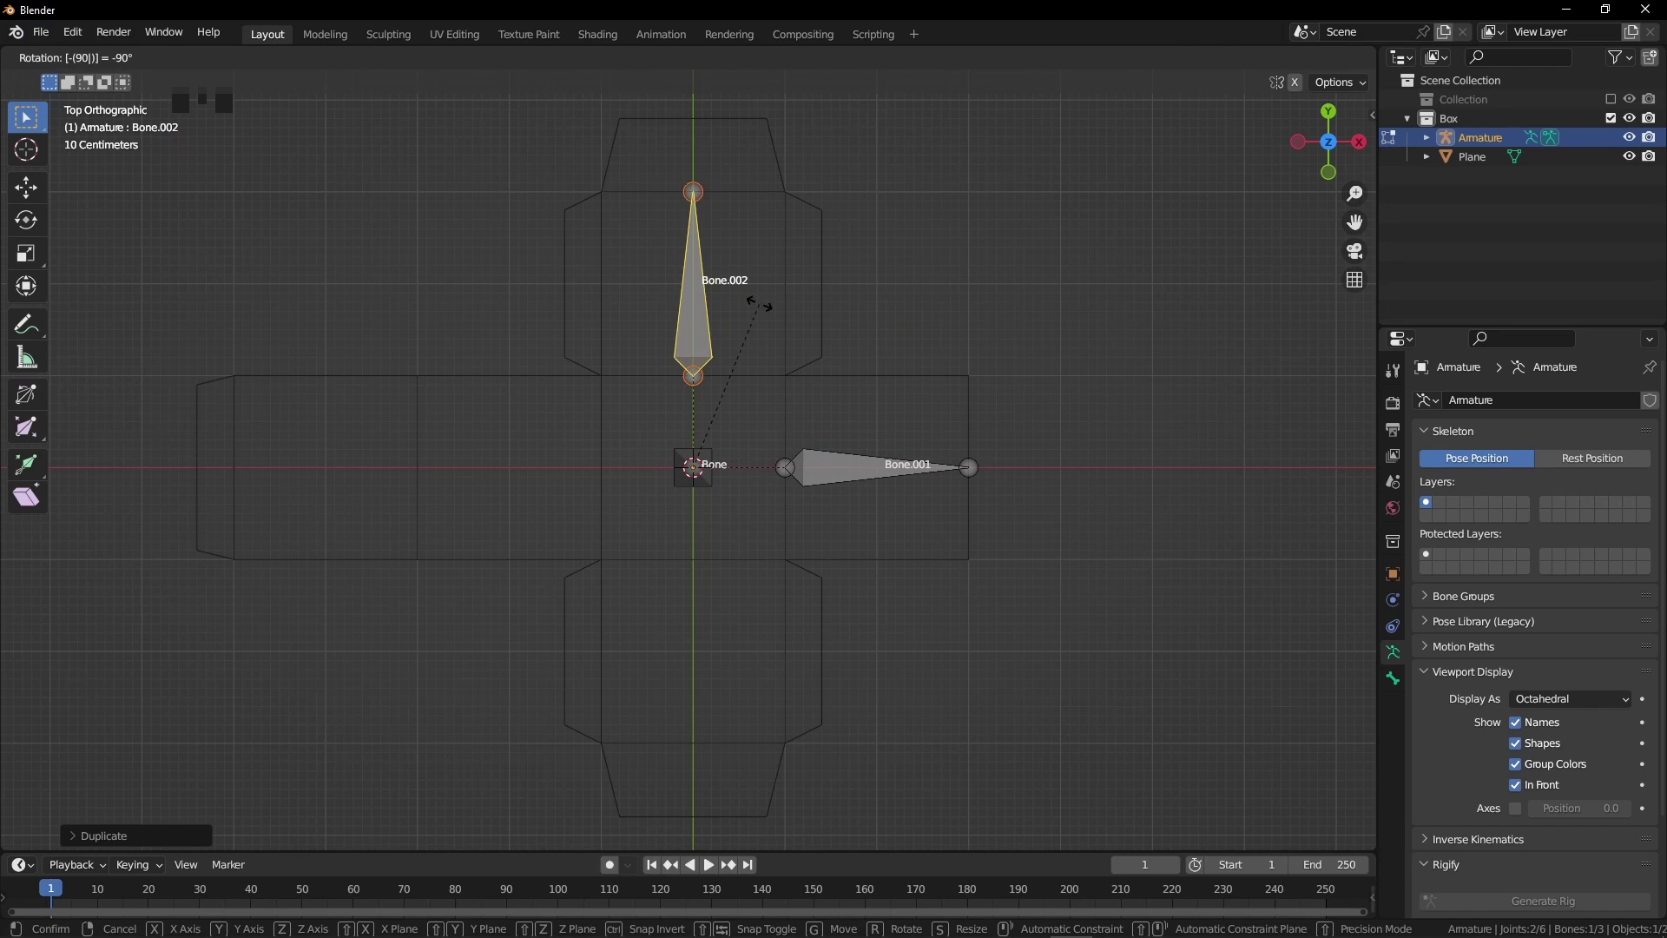
click(760, 305)
- Duplicate the positive-Y bone and rotate the copy -90° about the 3D Cursor onto the negative-X panel
key(shift+d)
right_click(718, 405)
text(r-90)
key(Return)
- From the positive-Y bone's tip, extrude one bone along Y to the end flap's edge and a short bone along X
click(708, 322)
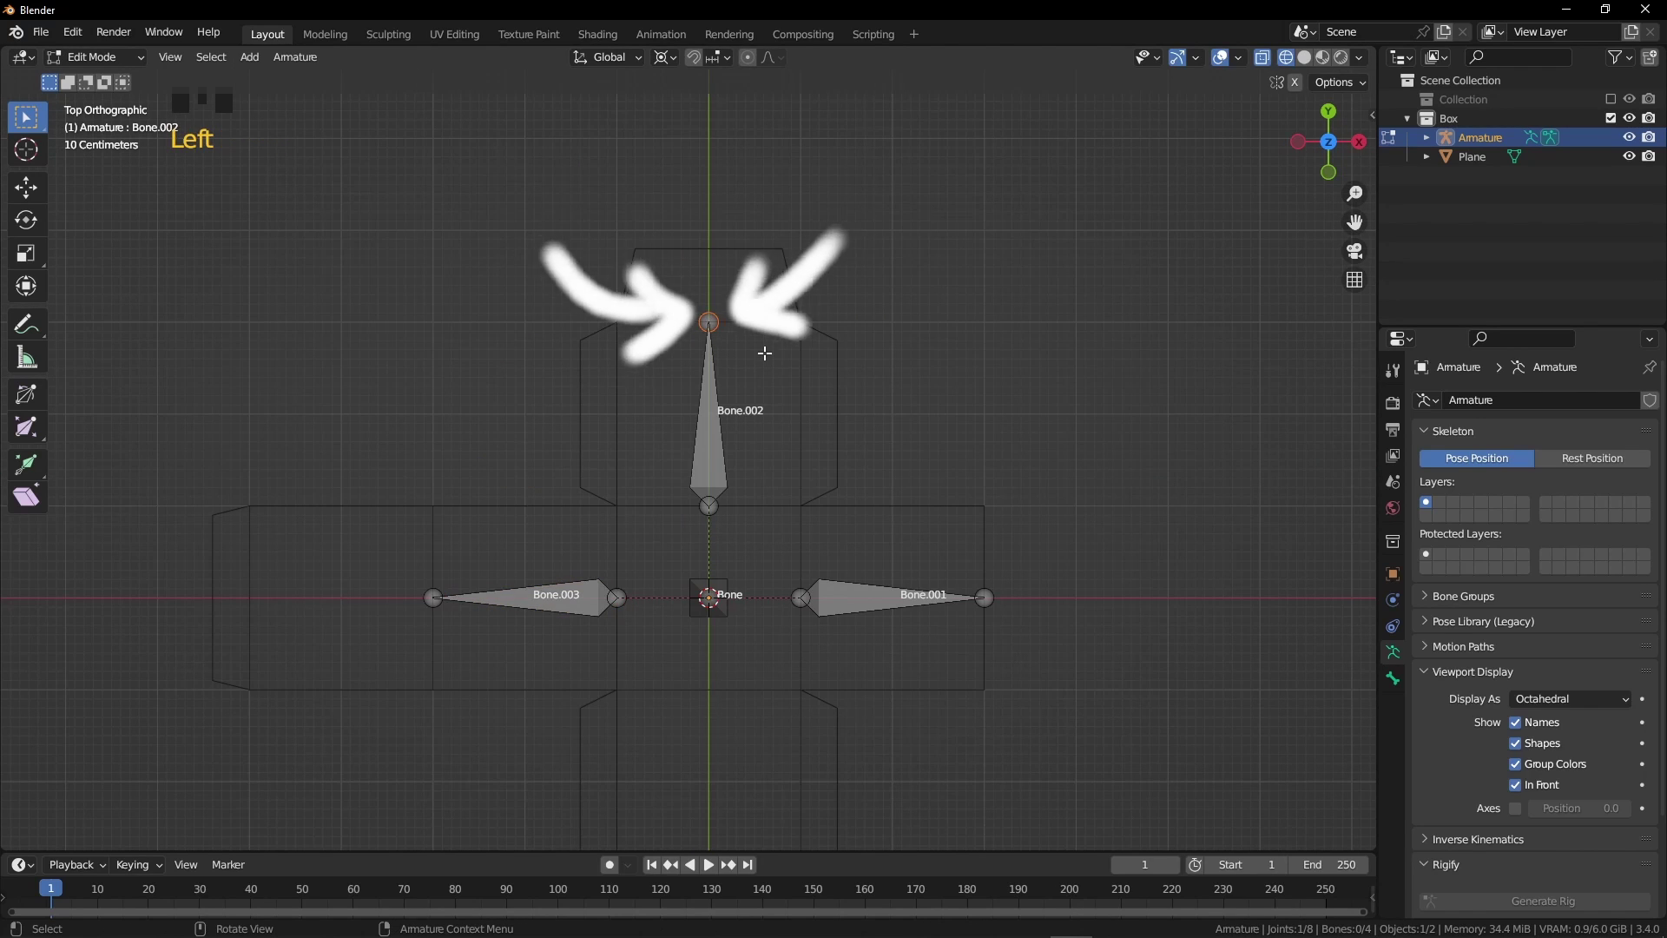
key(e)
key(y)
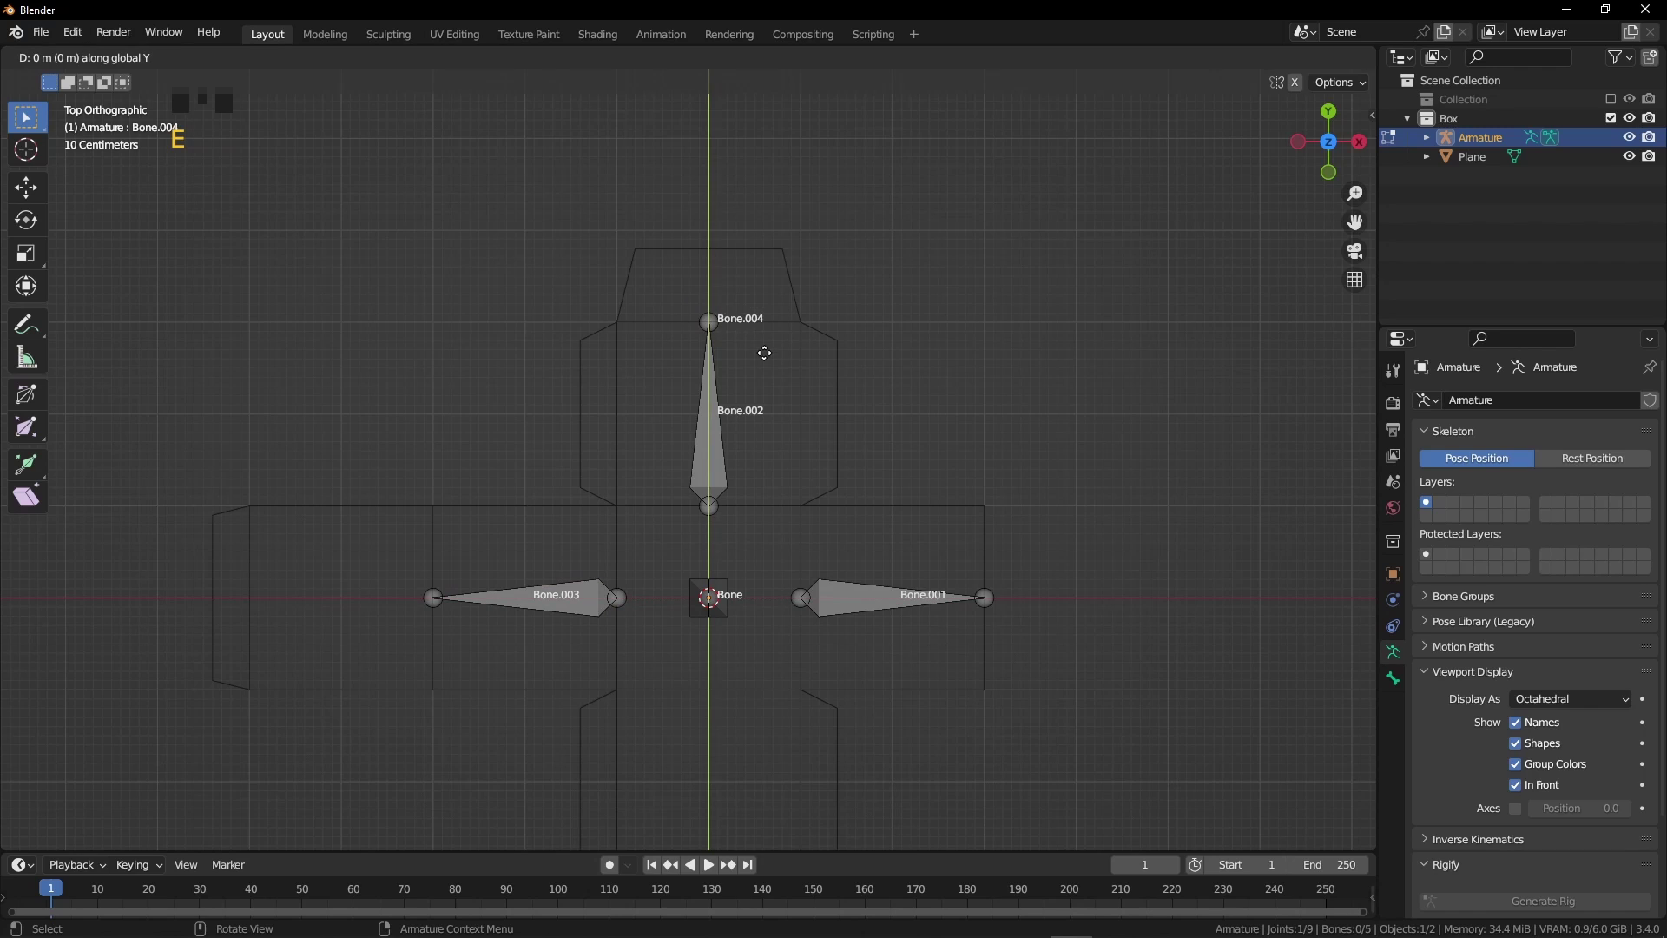
key(Return)
key(e)
key(x)
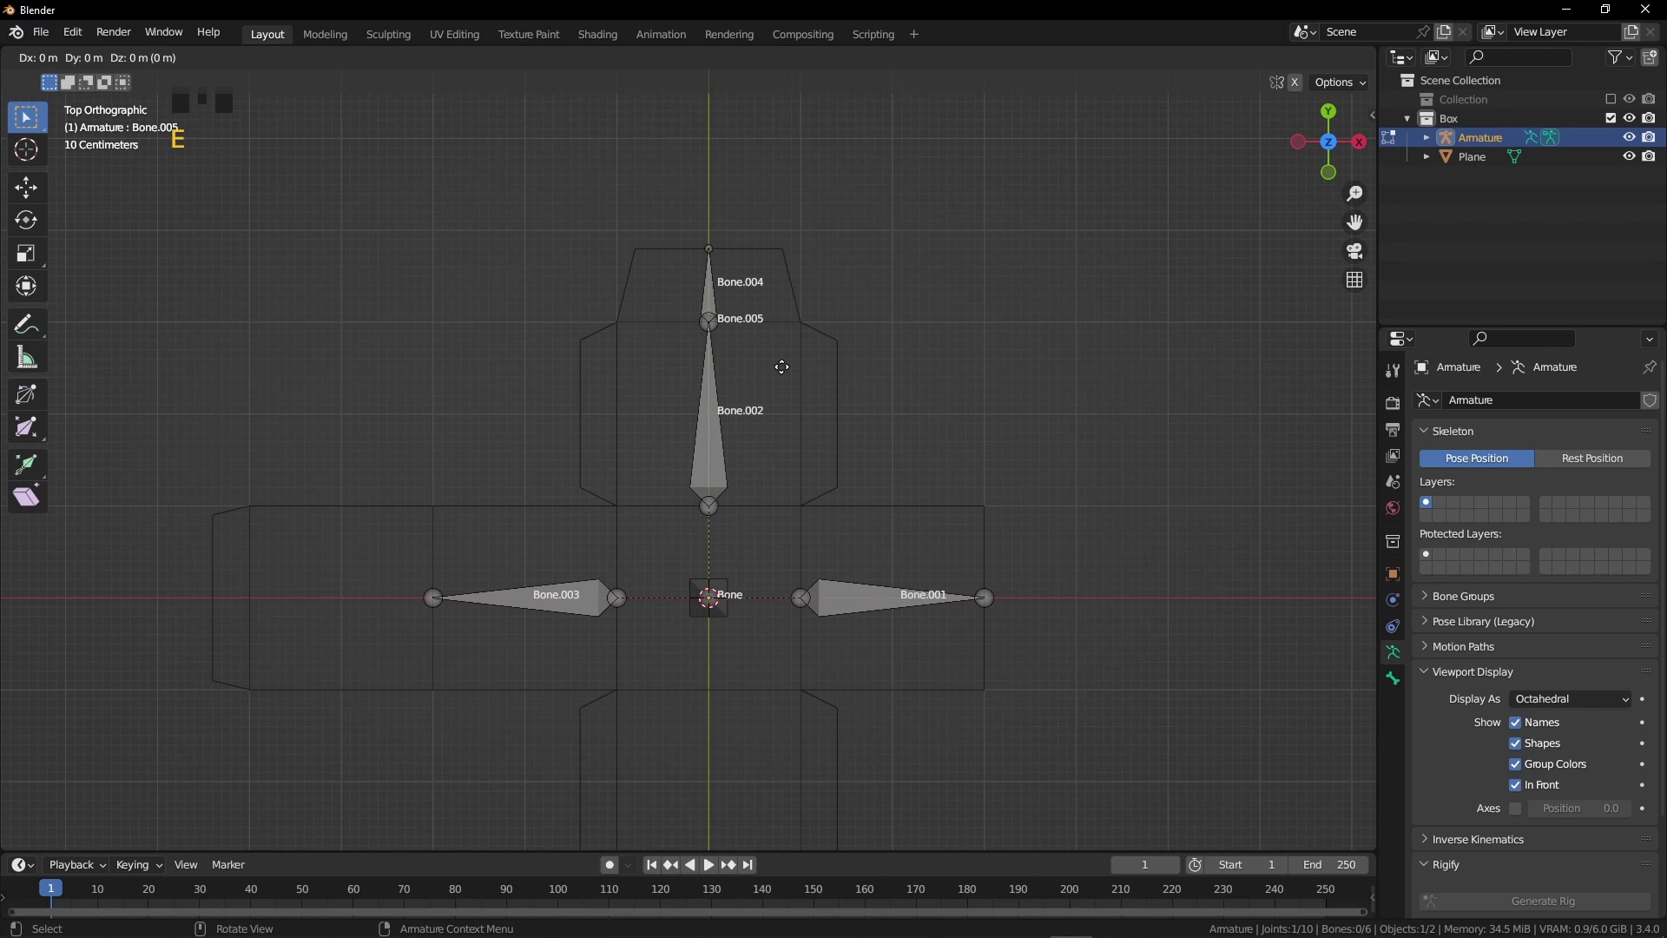
click(781, 367)
- Disconnect the short X bone from its parent and move it onto the positive-X side flap, shifting it -1 m along Y
click(728, 323)
key(alt+p)
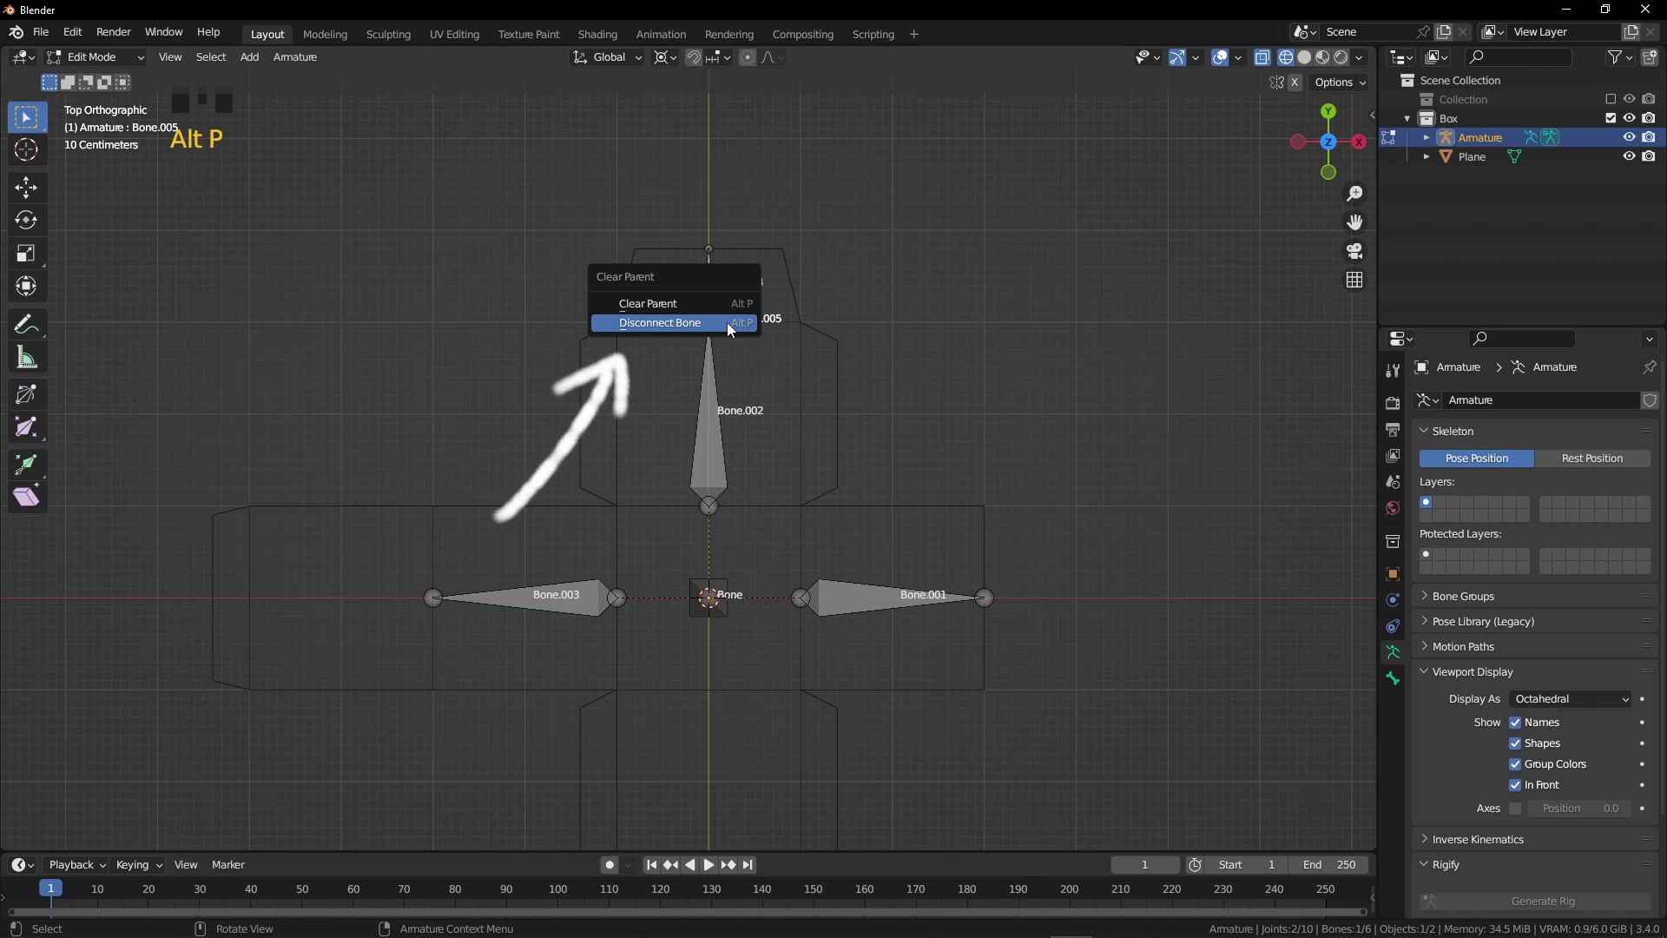
click(727, 322)
key(g)
key(y)
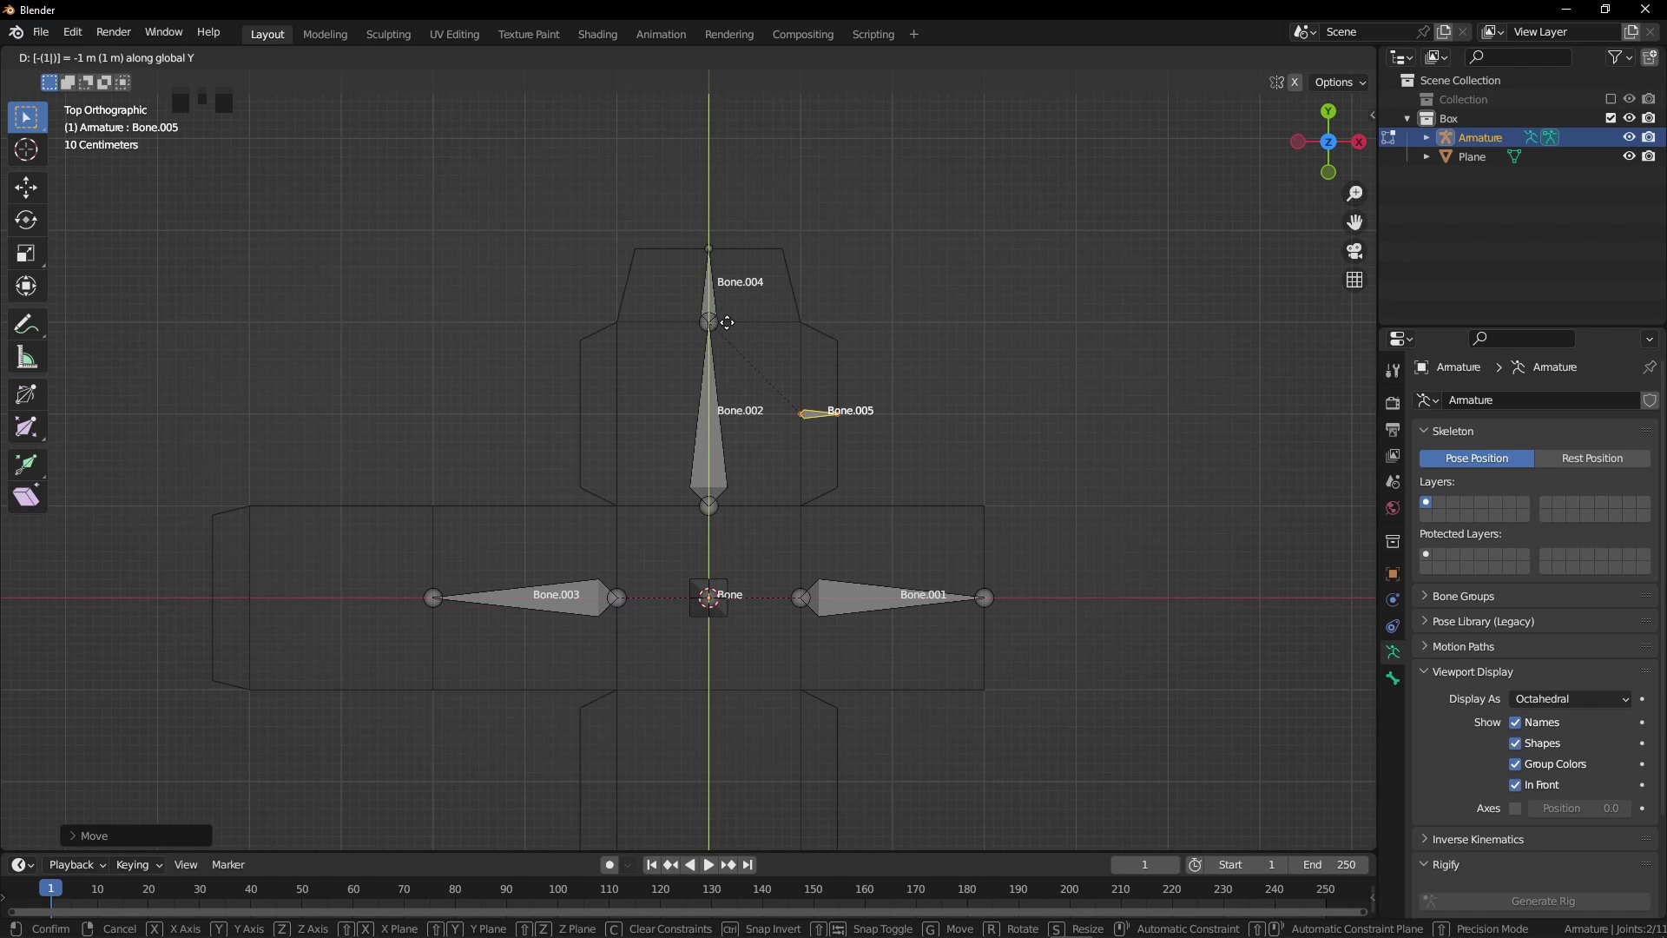
key(Return)
- Duplicate the side flap bone and move the copy along X to the fold of the opposite side flap
key(shift+d)
key(g)
key(x)
key(Return)
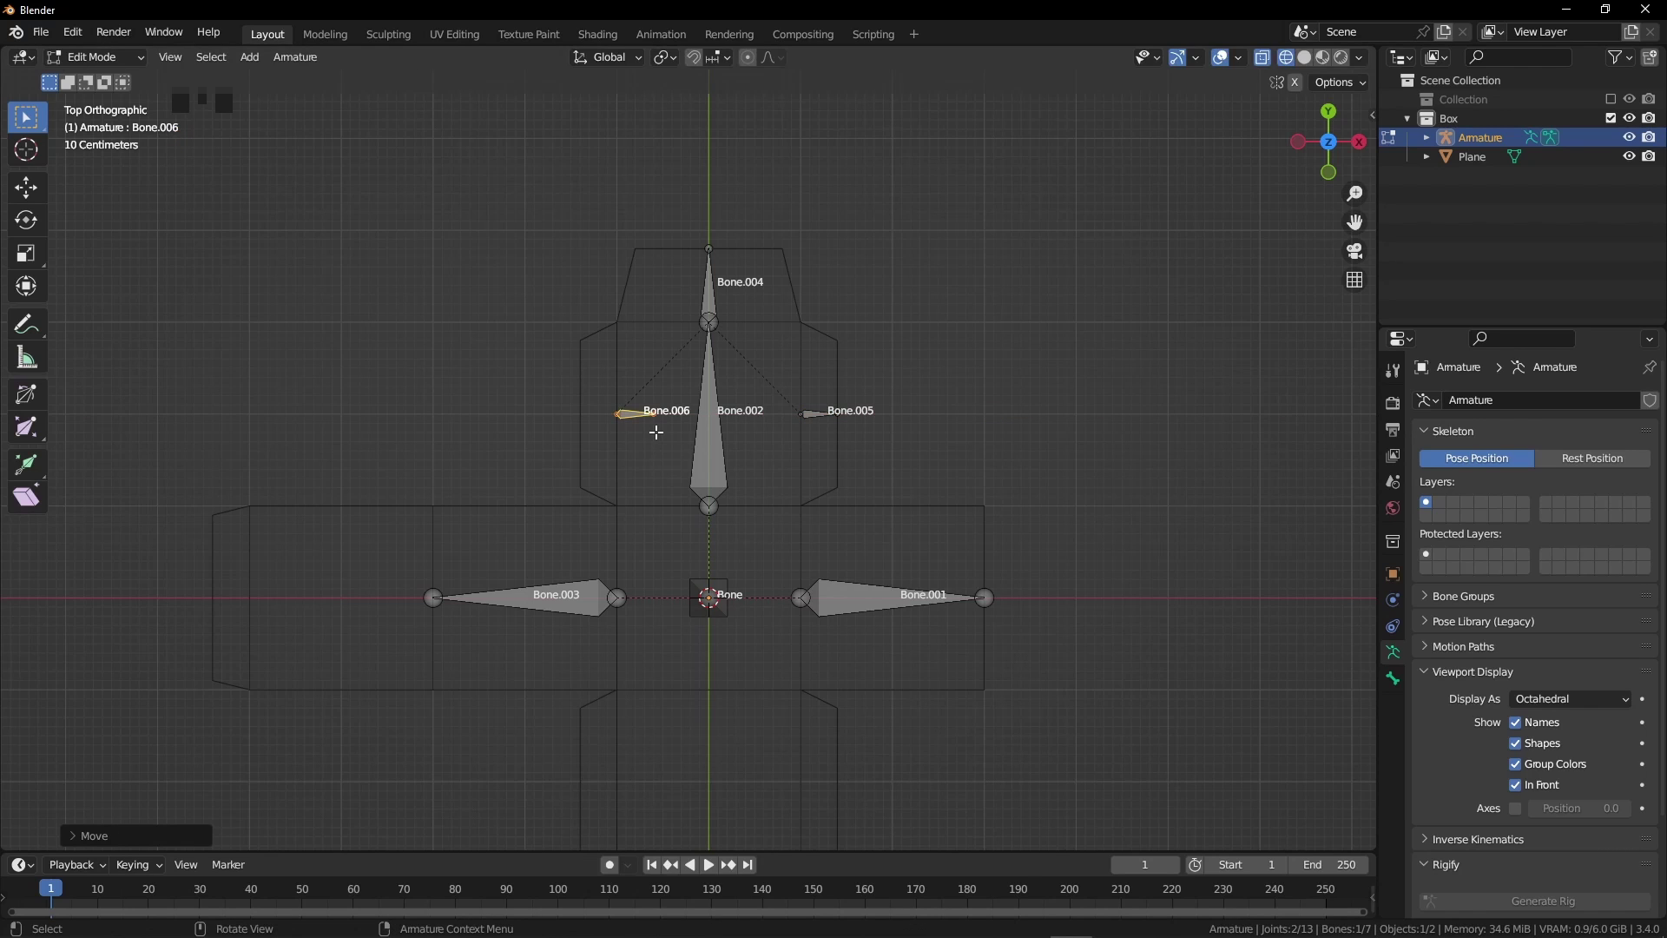
- Set the pivot to Individual Origins and rotate the copied flap bone to point outward toward negative X
key(r)
right_click(726, 425)
key(period)
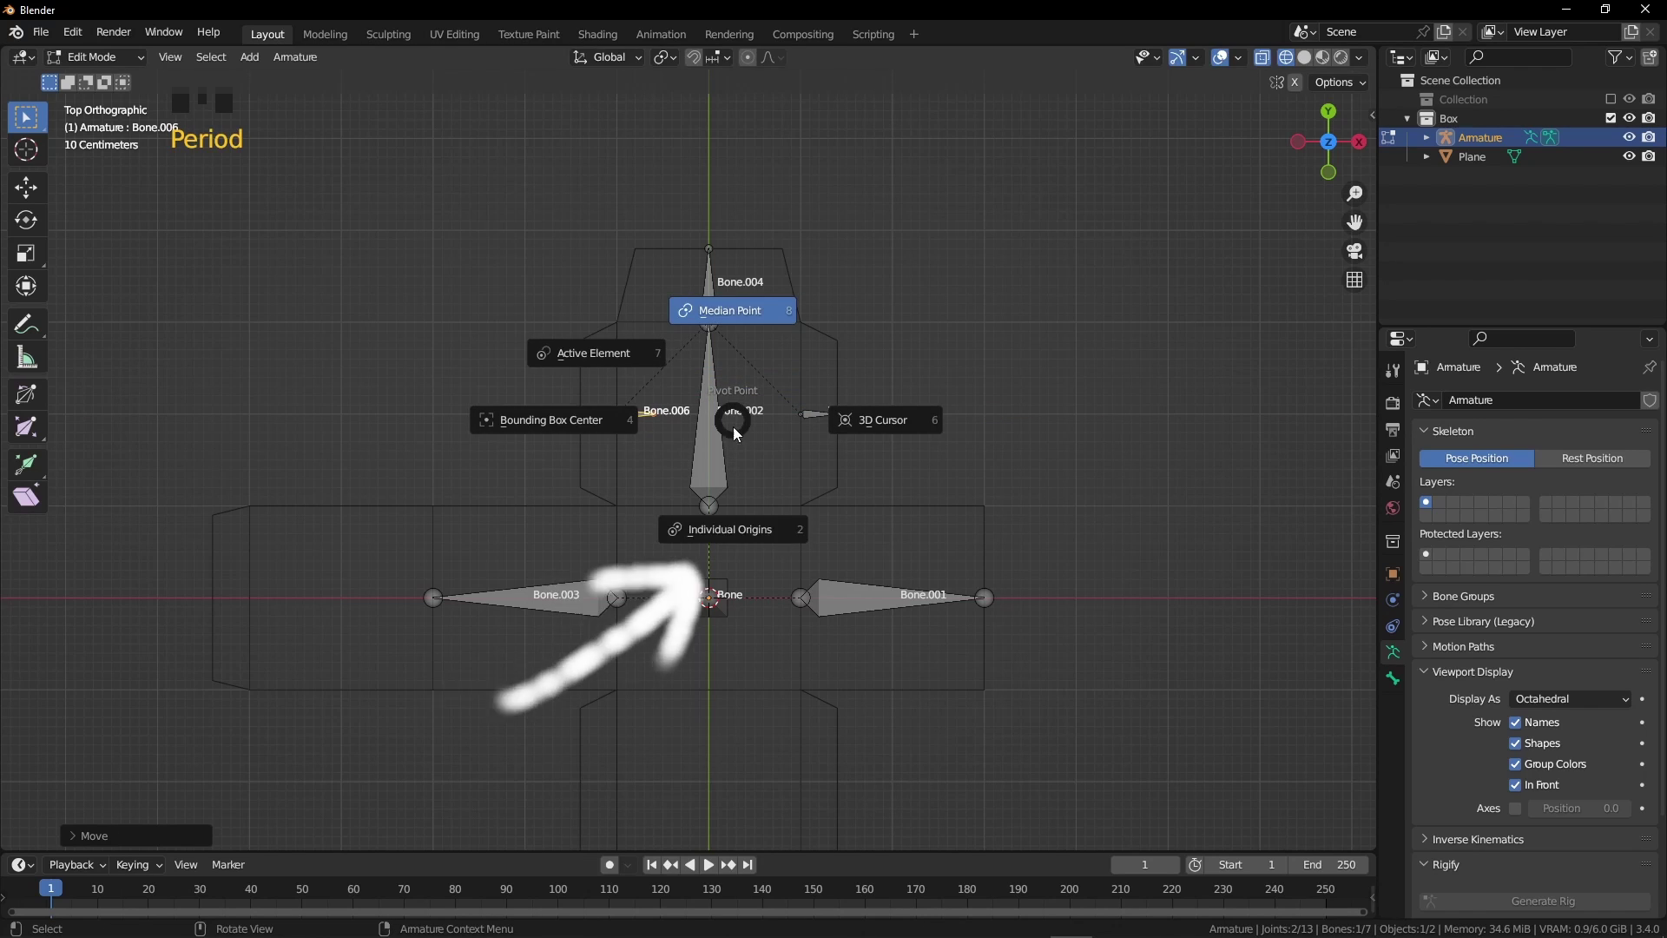
click(738, 517)
key(r)
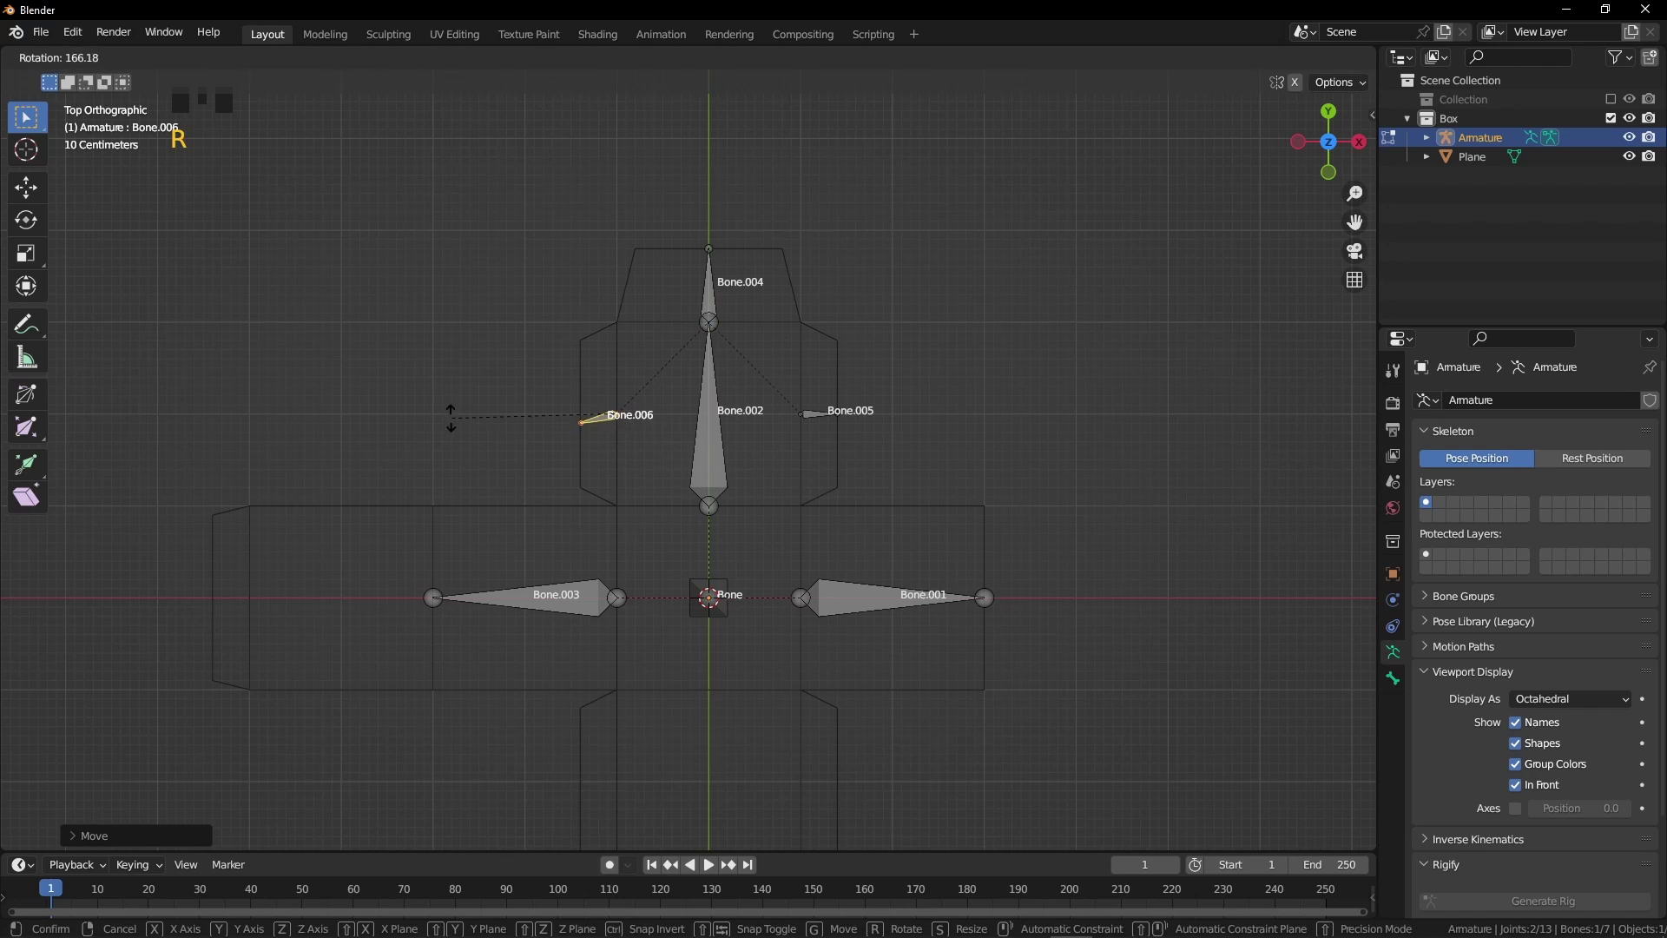
key(Return)
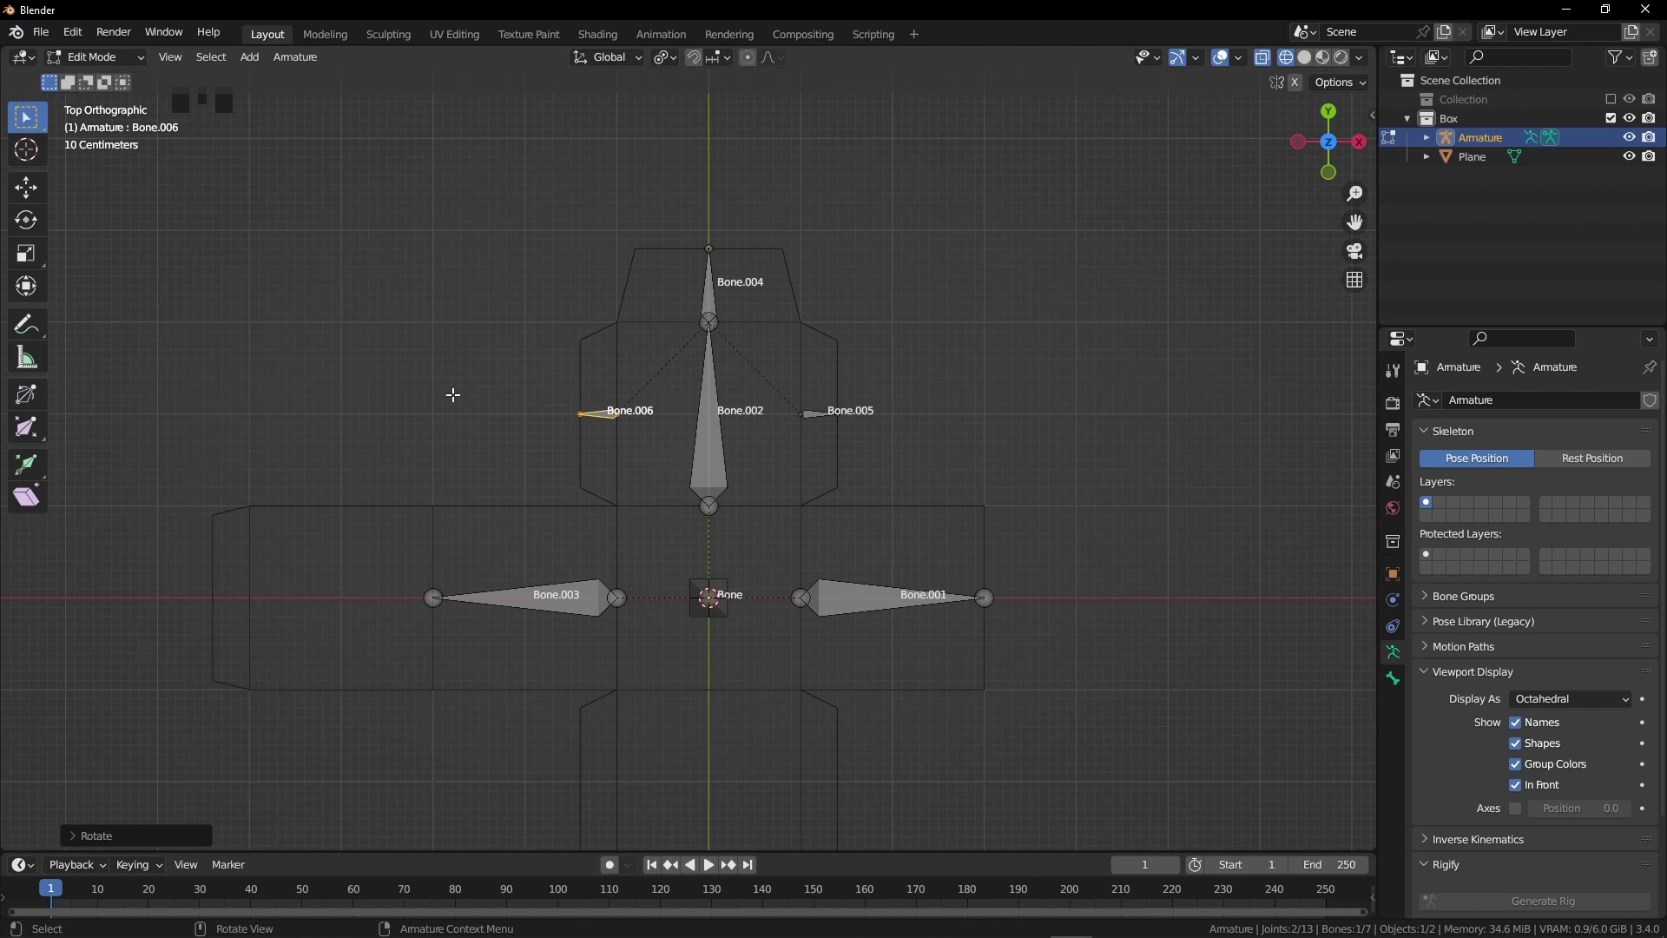
- Select the four positive-Y panel bones, duplicate them and rotate the copies about the 3D Cursor onto the negative-Y panel
shift+click(702, 423)
shift+click(710, 291)
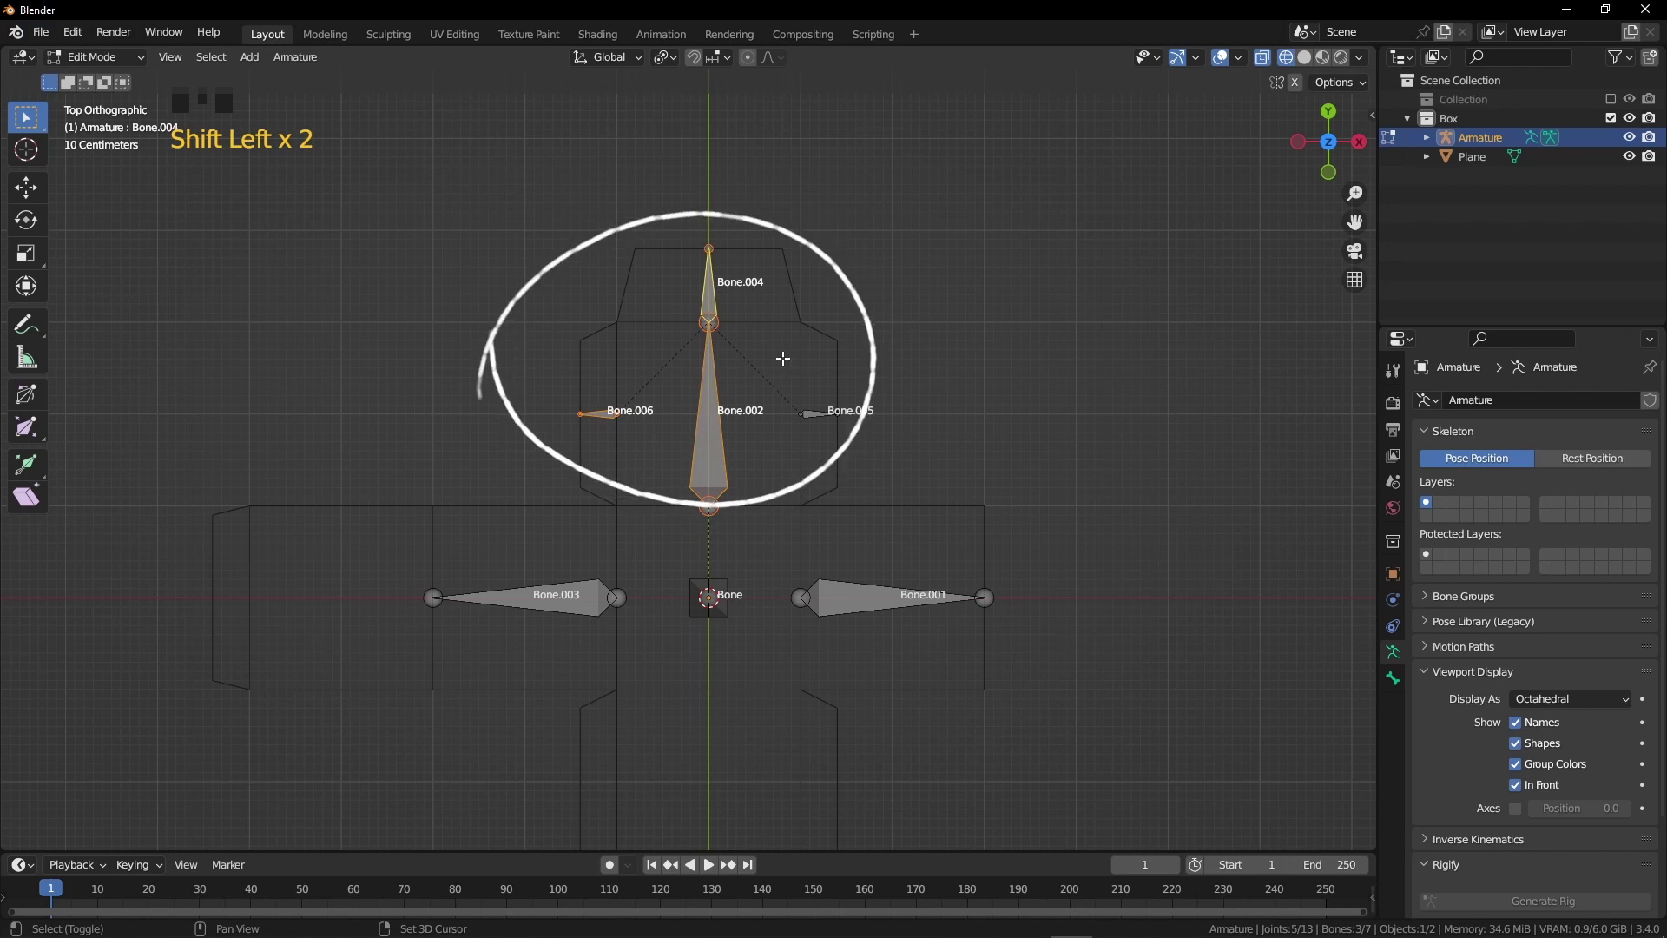
shift+click(829, 416)
scroll(842, 486, down, 4)
mouse_move(852, 524)
shift+middle_down()
mouse_move(754, 402)
mouse_move(740, 434)
shift+middle_up()
scroll(754, 402, up, 4)
key(period)
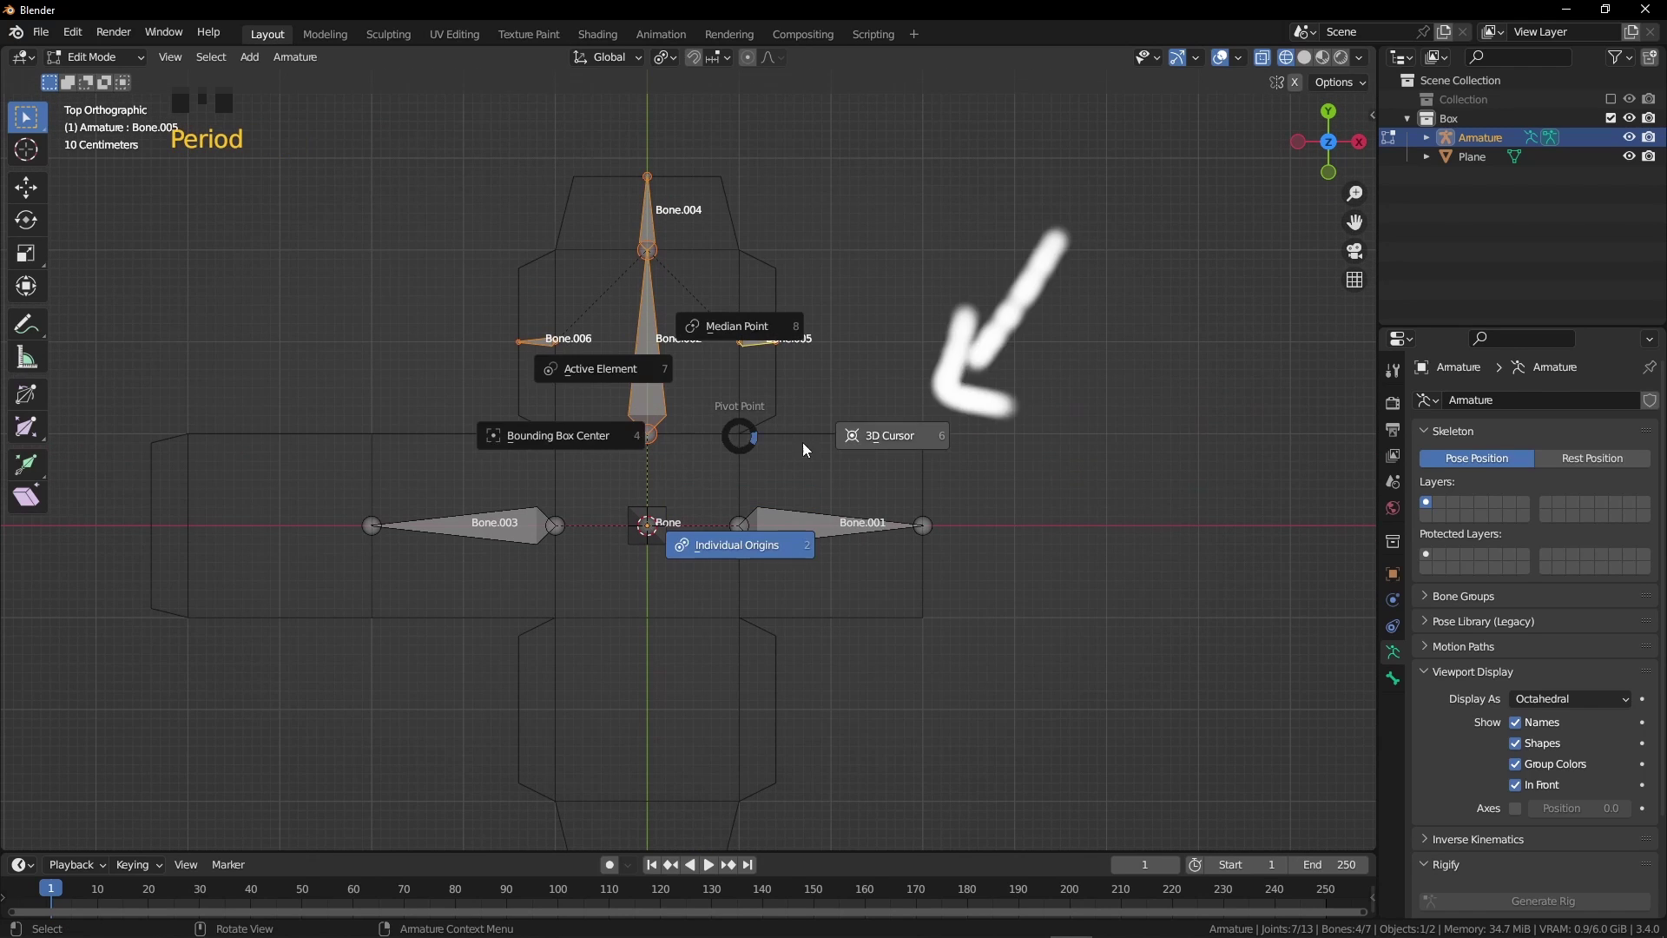
key(shift+d)
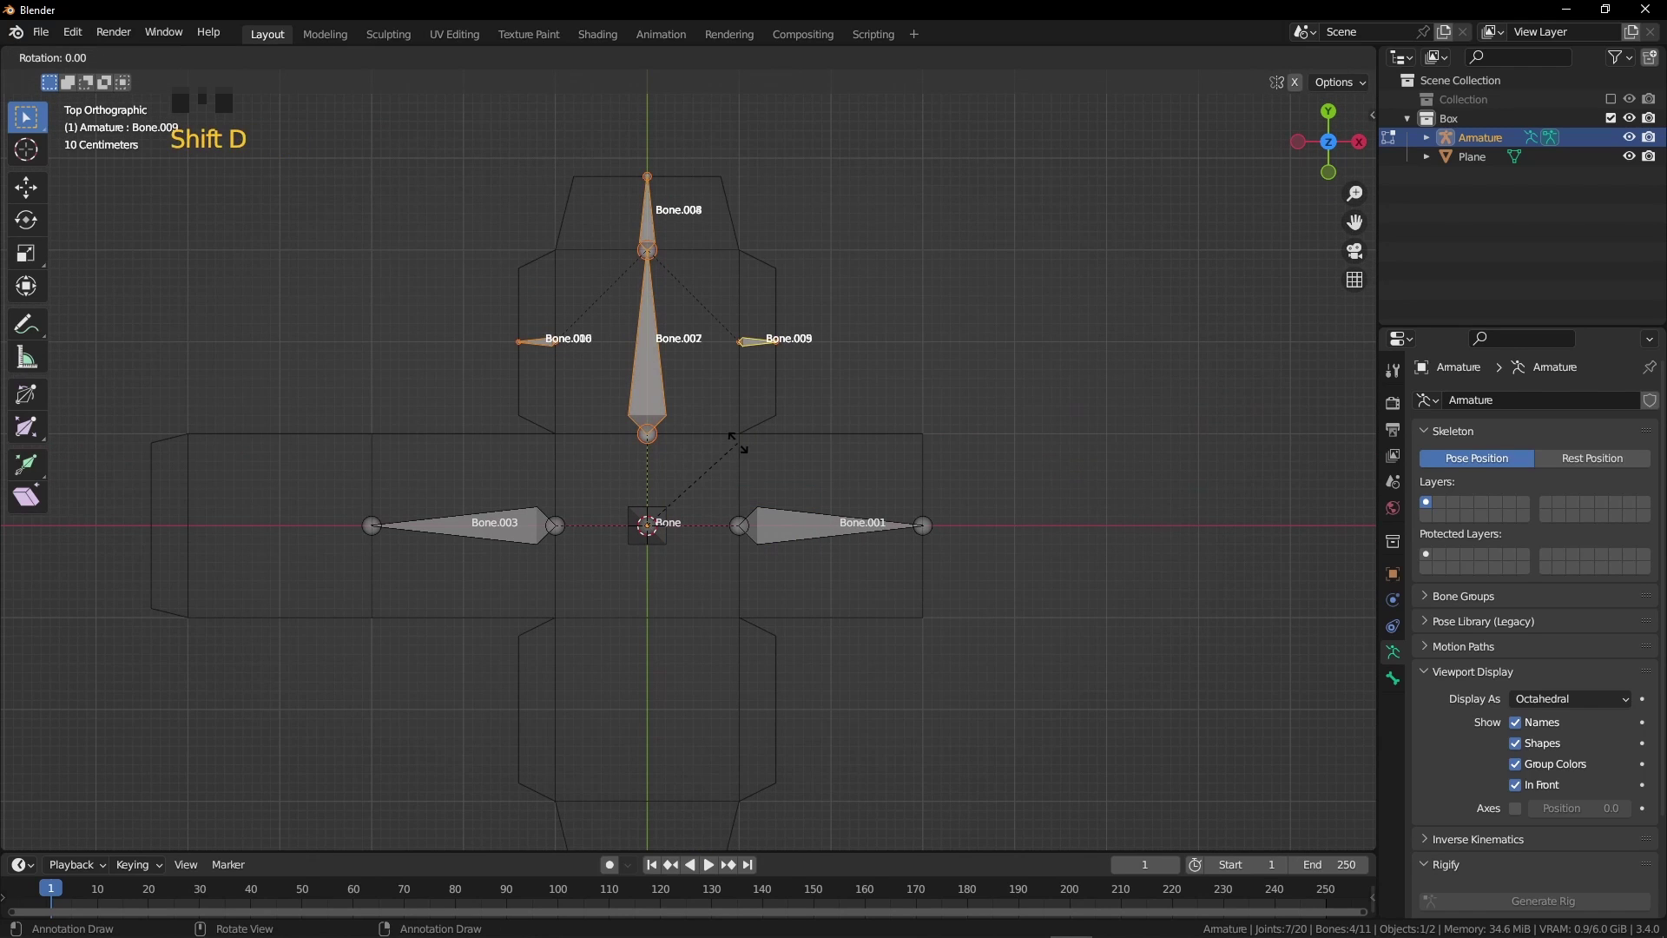
click(737, 446)
- Extrude the negative-X bone's tip -2 m along X, and extrude another bone along X to the end flap's edge
shift+middle_drag(737, 446, 811, 400)
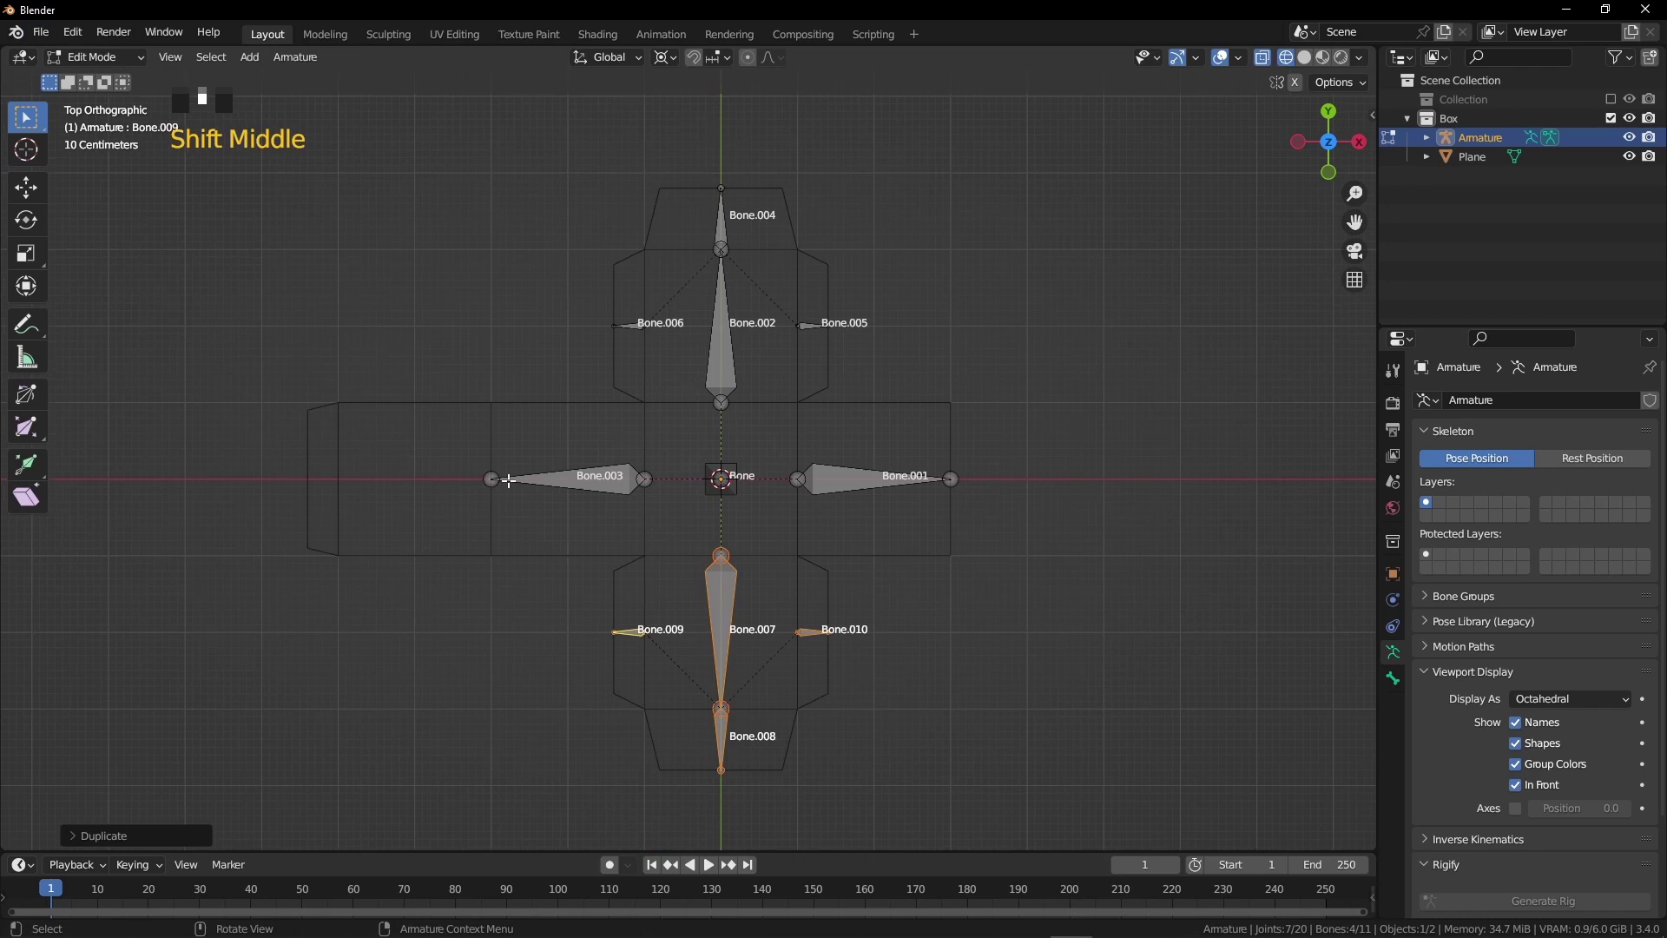
click(511, 494)
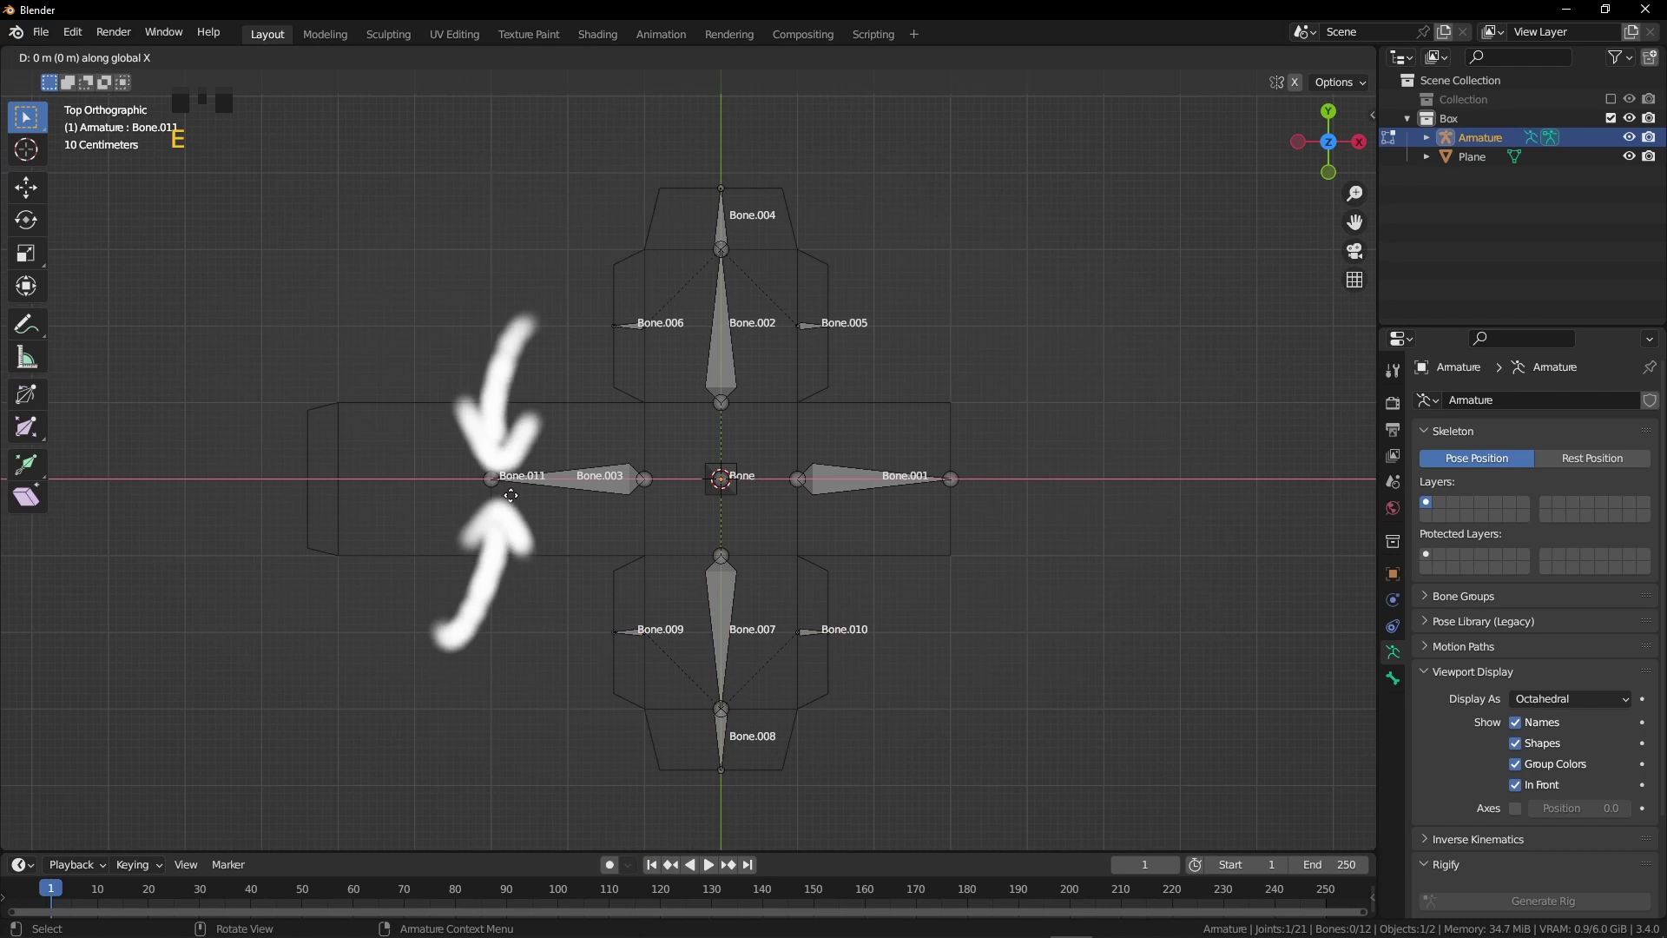
text(ex-2)
key(Return)
key(e)
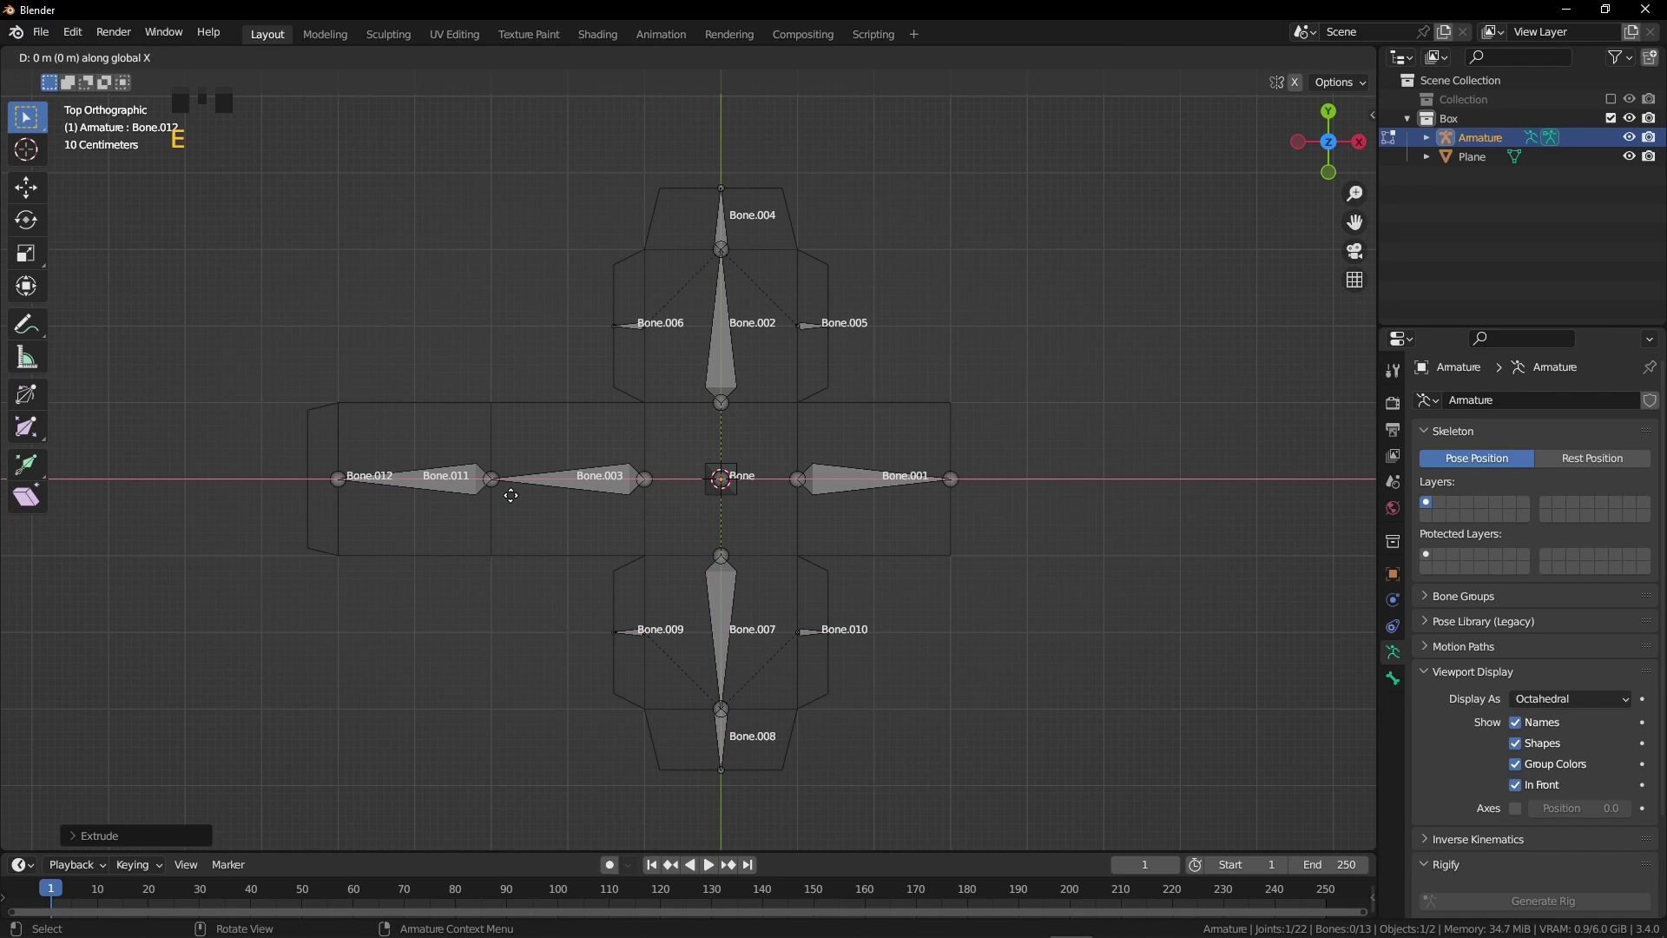
key(Return)
- Rename the bones along the X axis, starting from the negative-X end flap, as 1, 2, 3 and 4
click(337, 483)
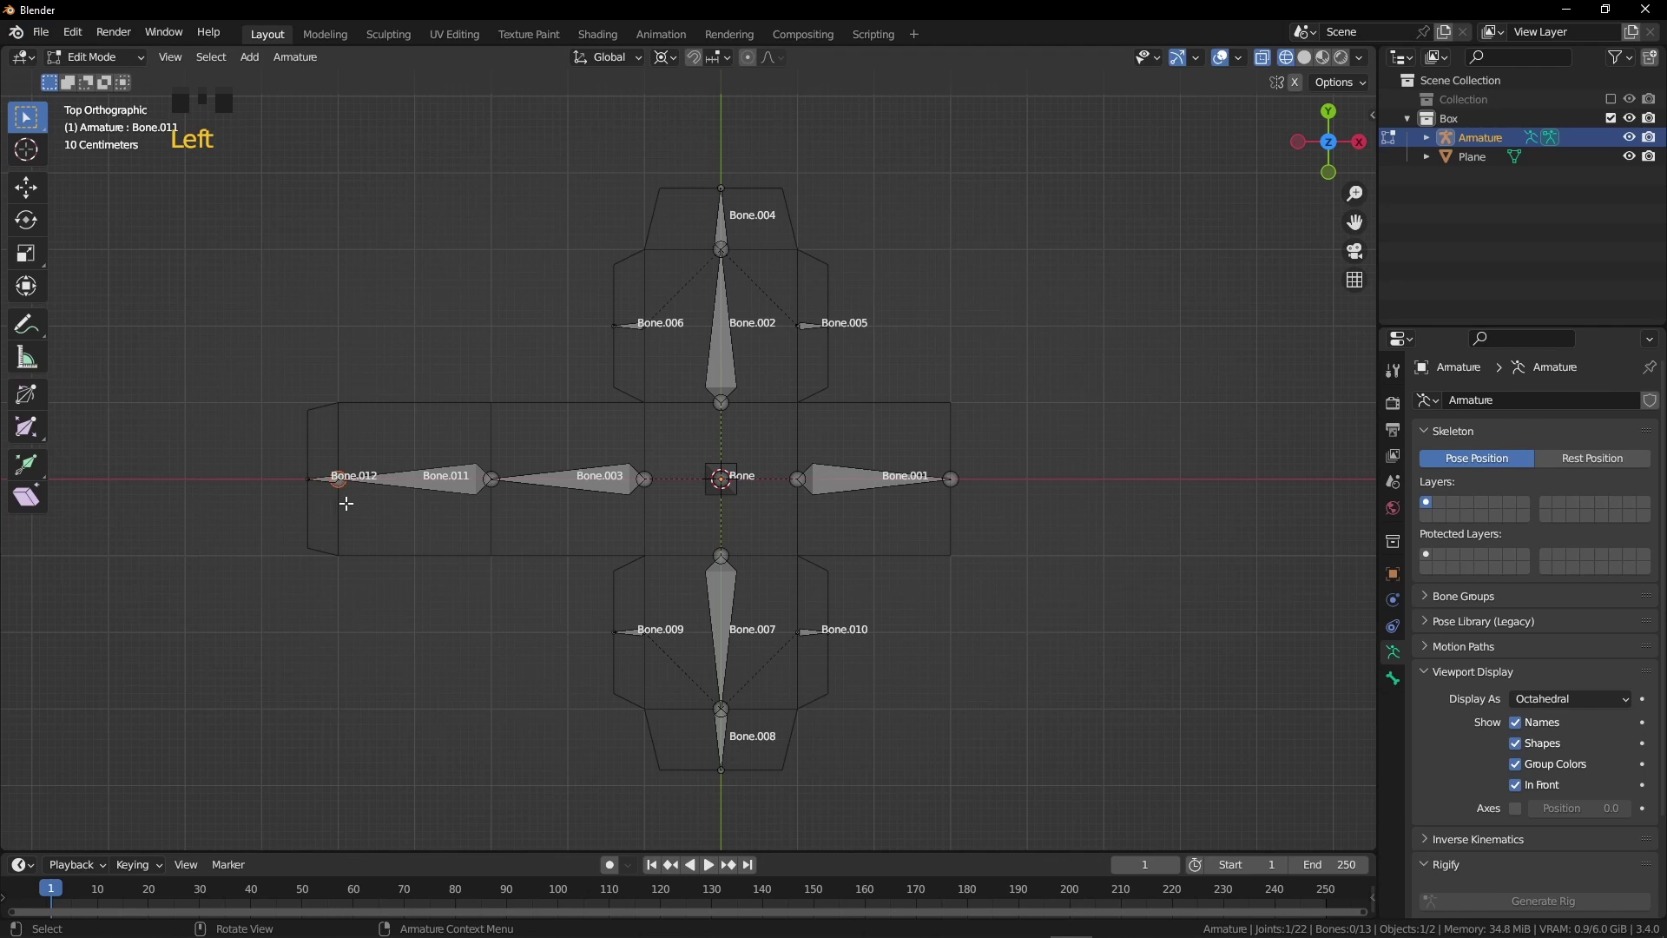
scroll(388, 447, up, 3)
key(F2)
text(1)
key(Return)
click(496, 500)
key(F2)
text(2)
key(Return)
click(1186, 499)
key(F2)
text(4)
key(Return)
- Rename the positive-Y end flap bone as ver 1 and the positive-Y panel bone as ver 2
scroll(1184, 496, down, 2)
shift+middle_drag(1172, 459, 986, 529)
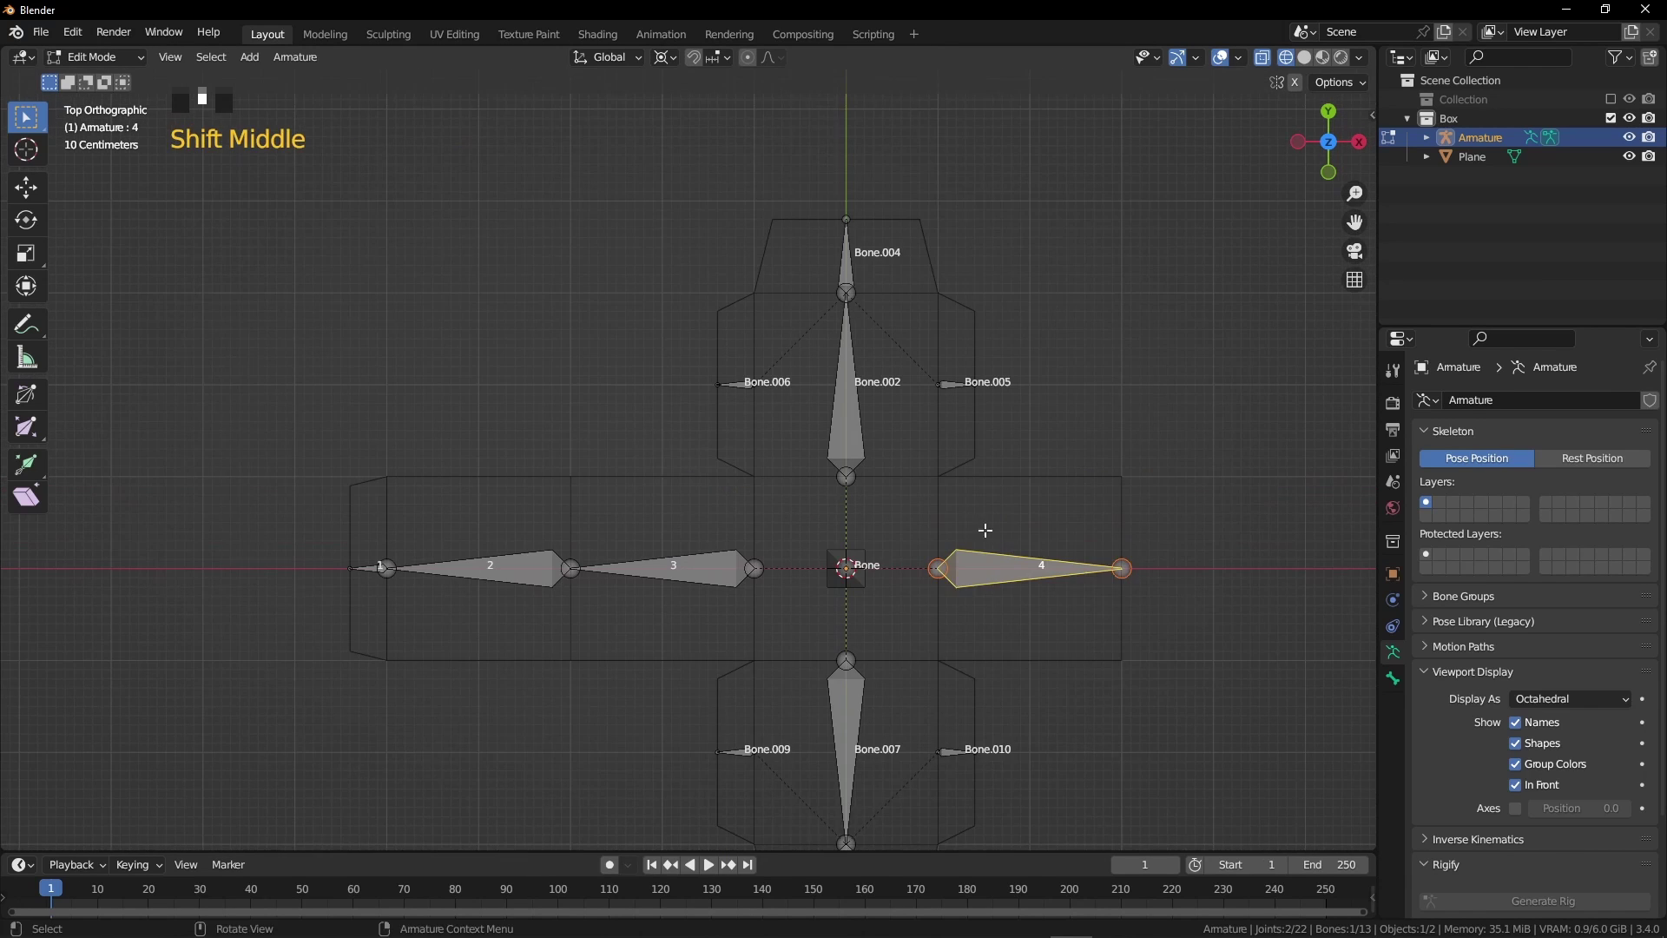
click(880, 355)
key(F2)
text(1)
key(Return)
click(842, 467)
key(F2)
text(ver 2)
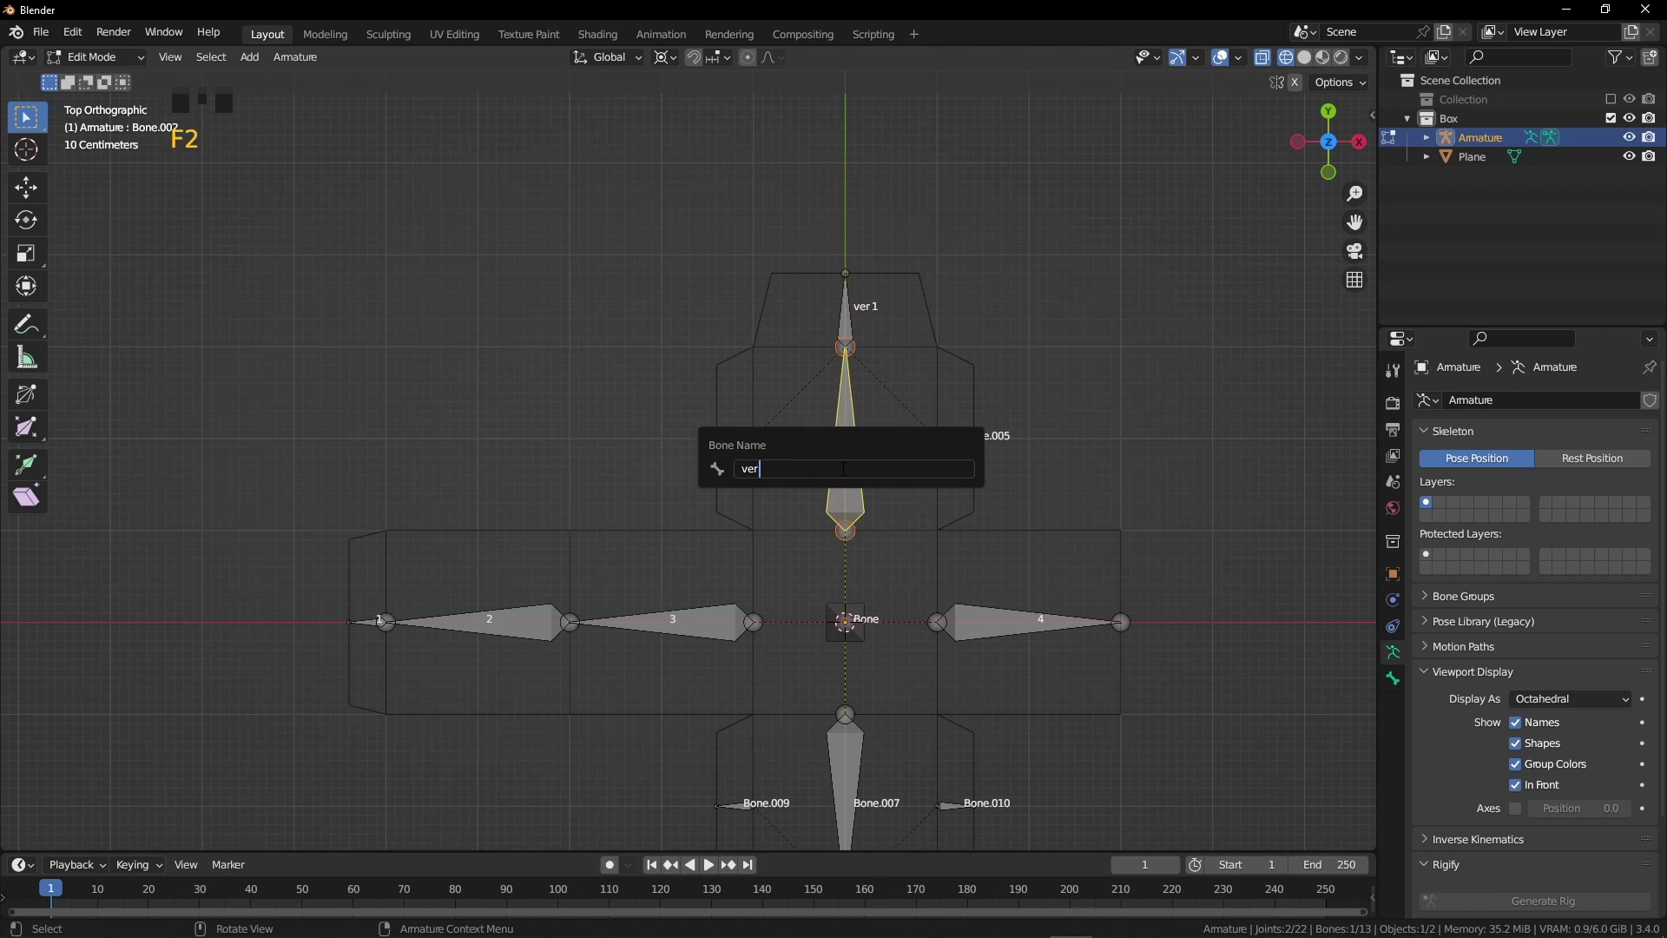
key(Return)
- Rename the negative-Y panel bone as ver 2 and the negative-Y end flap bone as ver 3
scroll(843, 467, down, 2)
shift+middle_drag(843, 467, 784, 302)
text(2)
key(Return)
click(790, 612)
key(F2)
text(ver 3)
key(Return)
scroll(786, 533, up, 1)
click(807, 528)
key(F2)
key(BackSpace)
key(BackSpace)
key(Return)
- Rename the positive-Y panel's side flap bones as small 1 on the negative-X side and small 2 on the positive-X side
click(717, 249)
scroll(756, 256, up, 3)
shift+middle_drag(768, 258, 692, 446)
key(F2)
text(small 1)
key(Return)
click(969, 288)
key(F2)
text(small 2)
key(Return)
- Rename the negative-Y panel's side flap bones as small 3 on the negative-X side and small 4 on the positive-X side
scroll(672, 784, down, 1)
shift+middle_drag(672, 785, 654, 654)
click(656, 627)
key(F2)
text(small 3)
key(Return)
click(907, 625)
key(F2)
text(small 4)
key(Return)
- Rename the upright bone at the centre of the box base as Mother bone
shift+middle_drag(946, 657, 727, 539)
scroll(858, 637, down, 2)
click(689, 503)
key(F2)
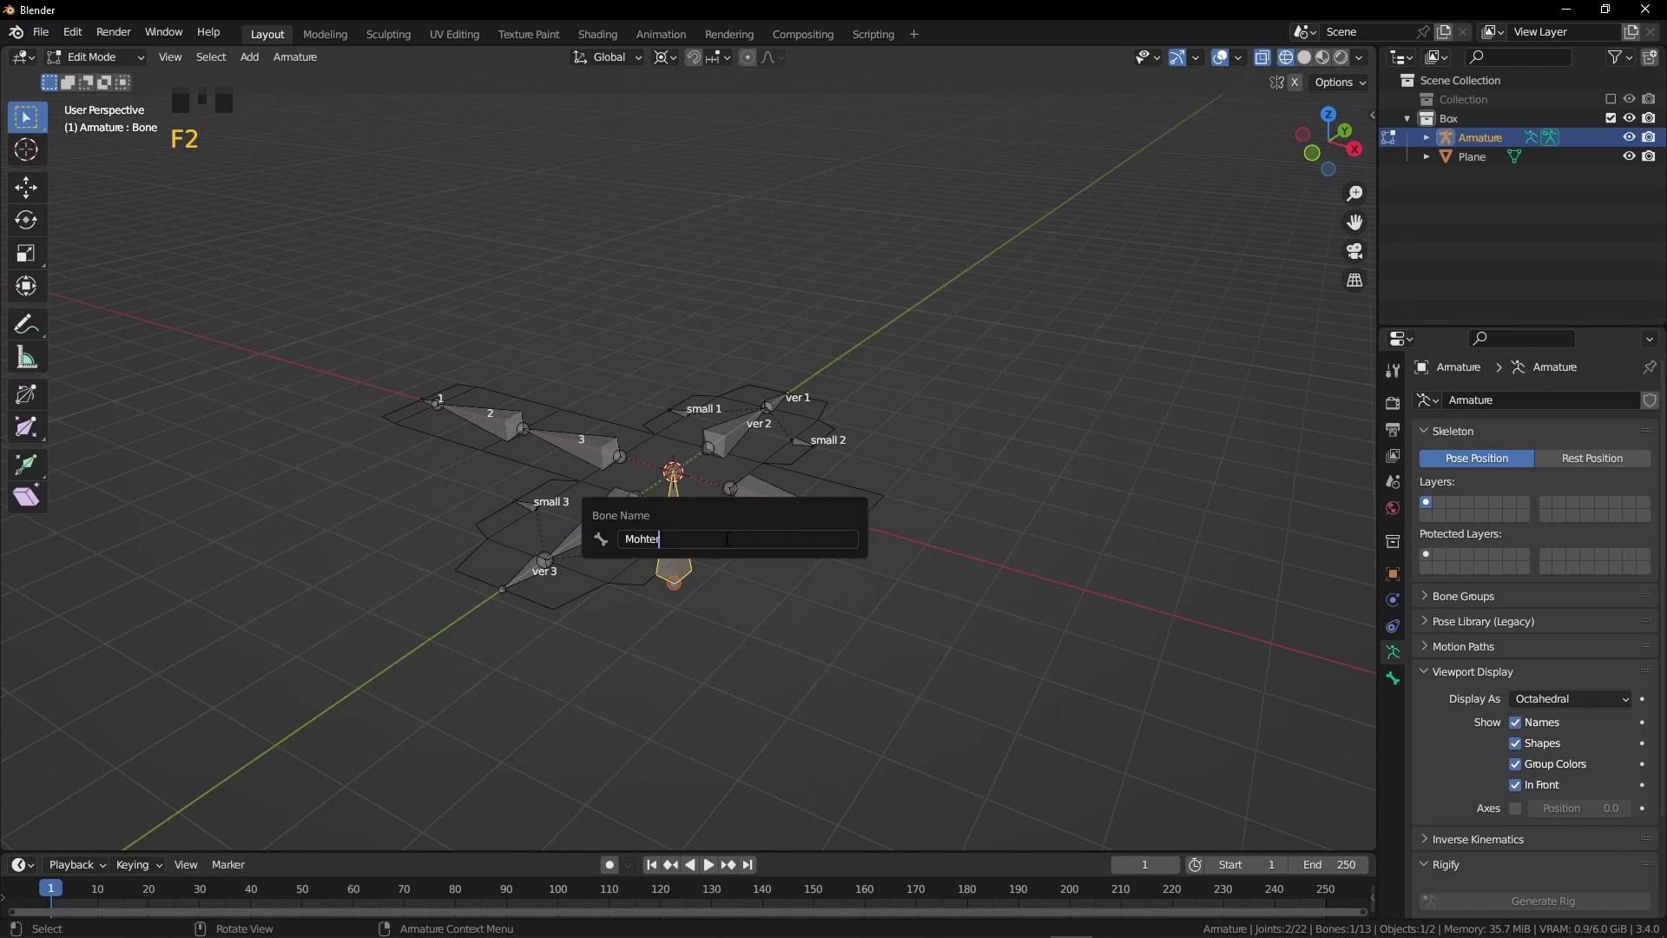
text(Mother bone)
key(Return)
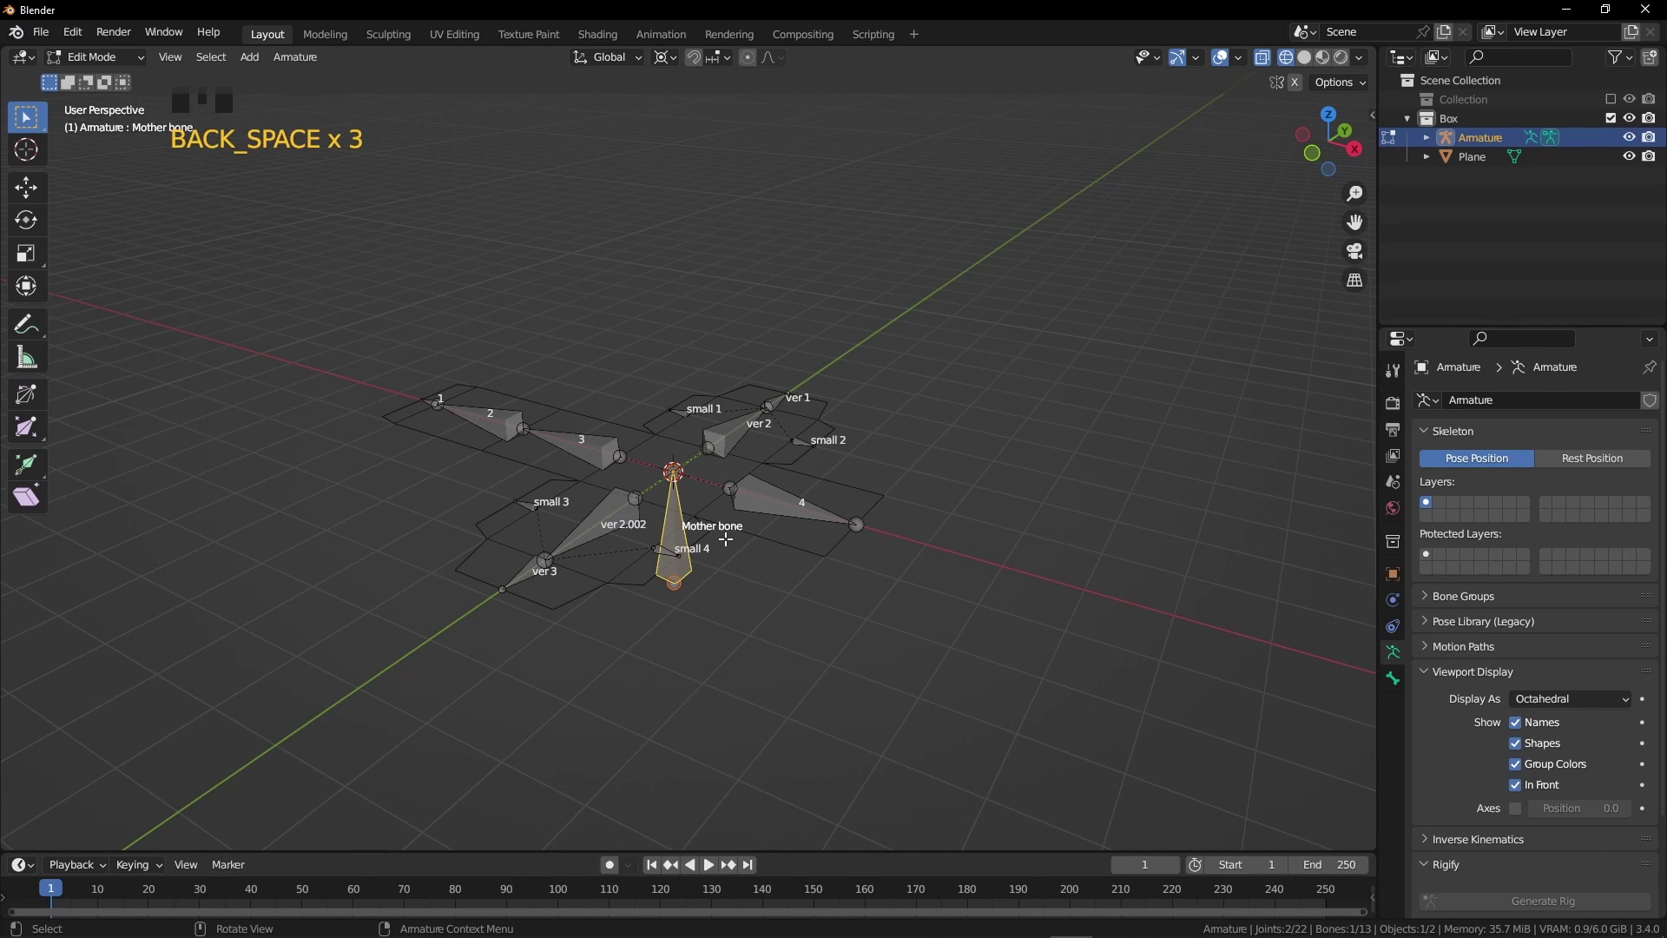
- Raise the Mother bone by 2 m along global Z and leave bone editing with the viewport in solid shading
text(gz)
text(2)
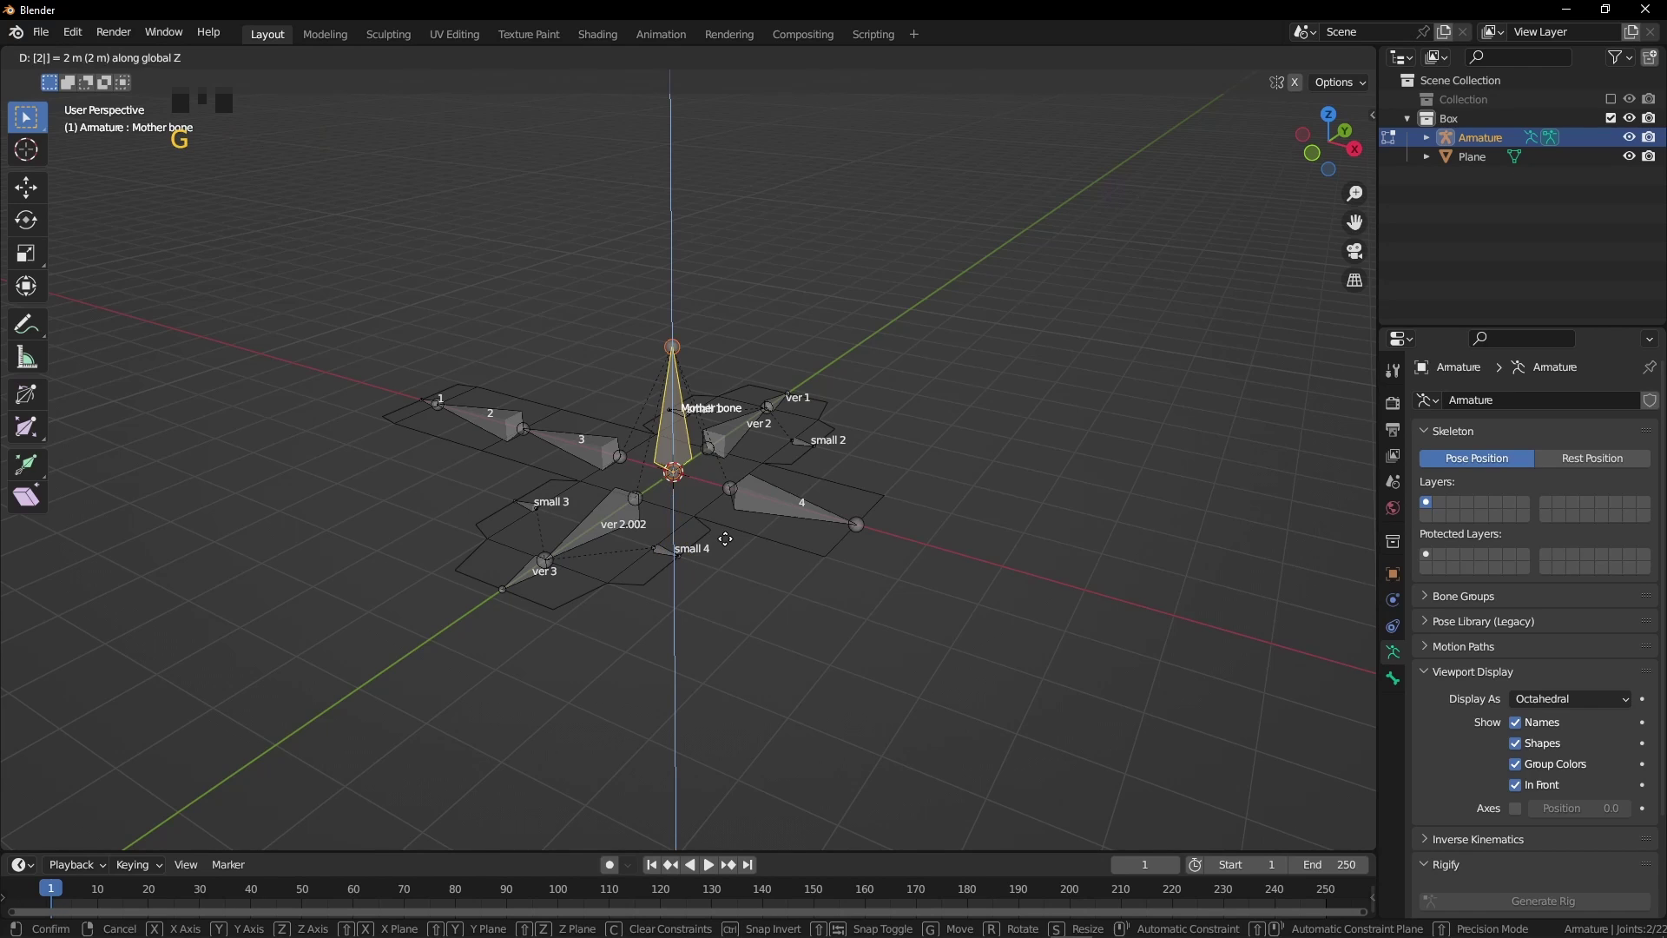
key(Return)
key(z)
scroll(820, 421, up, 1)
shift+middle_drag(818, 419, 816, 449)
key(Tab)
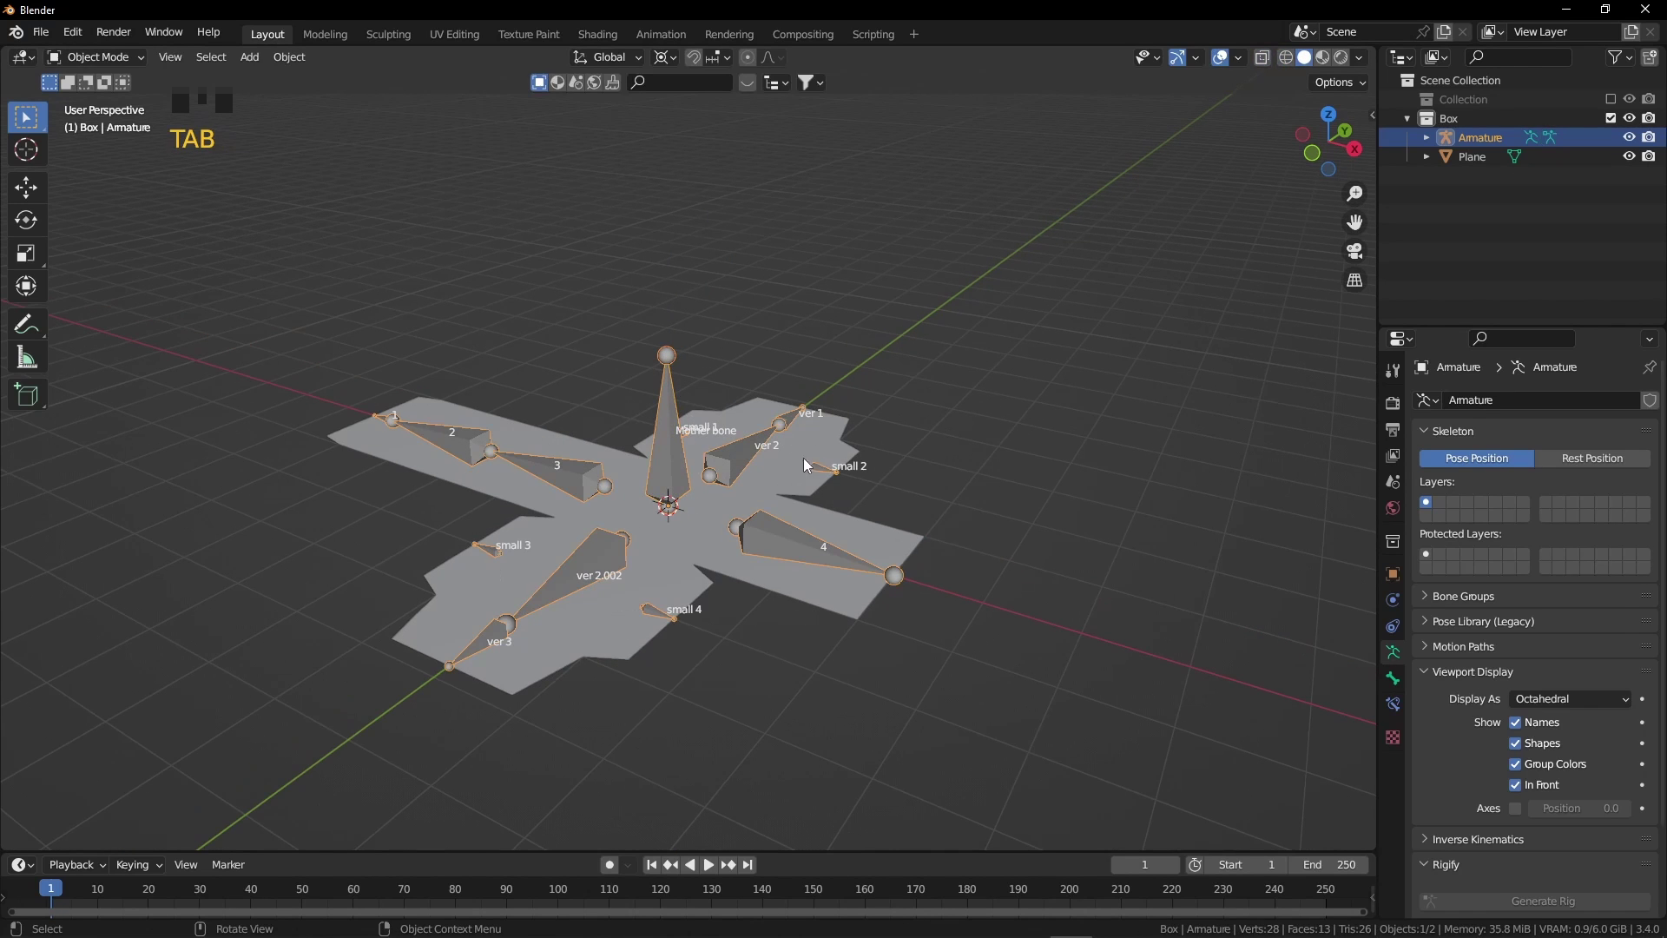
- Parent the box net mesh to the armature so that every bone gets its own vertex group
click(688, 526)
shift+click(673, 380)
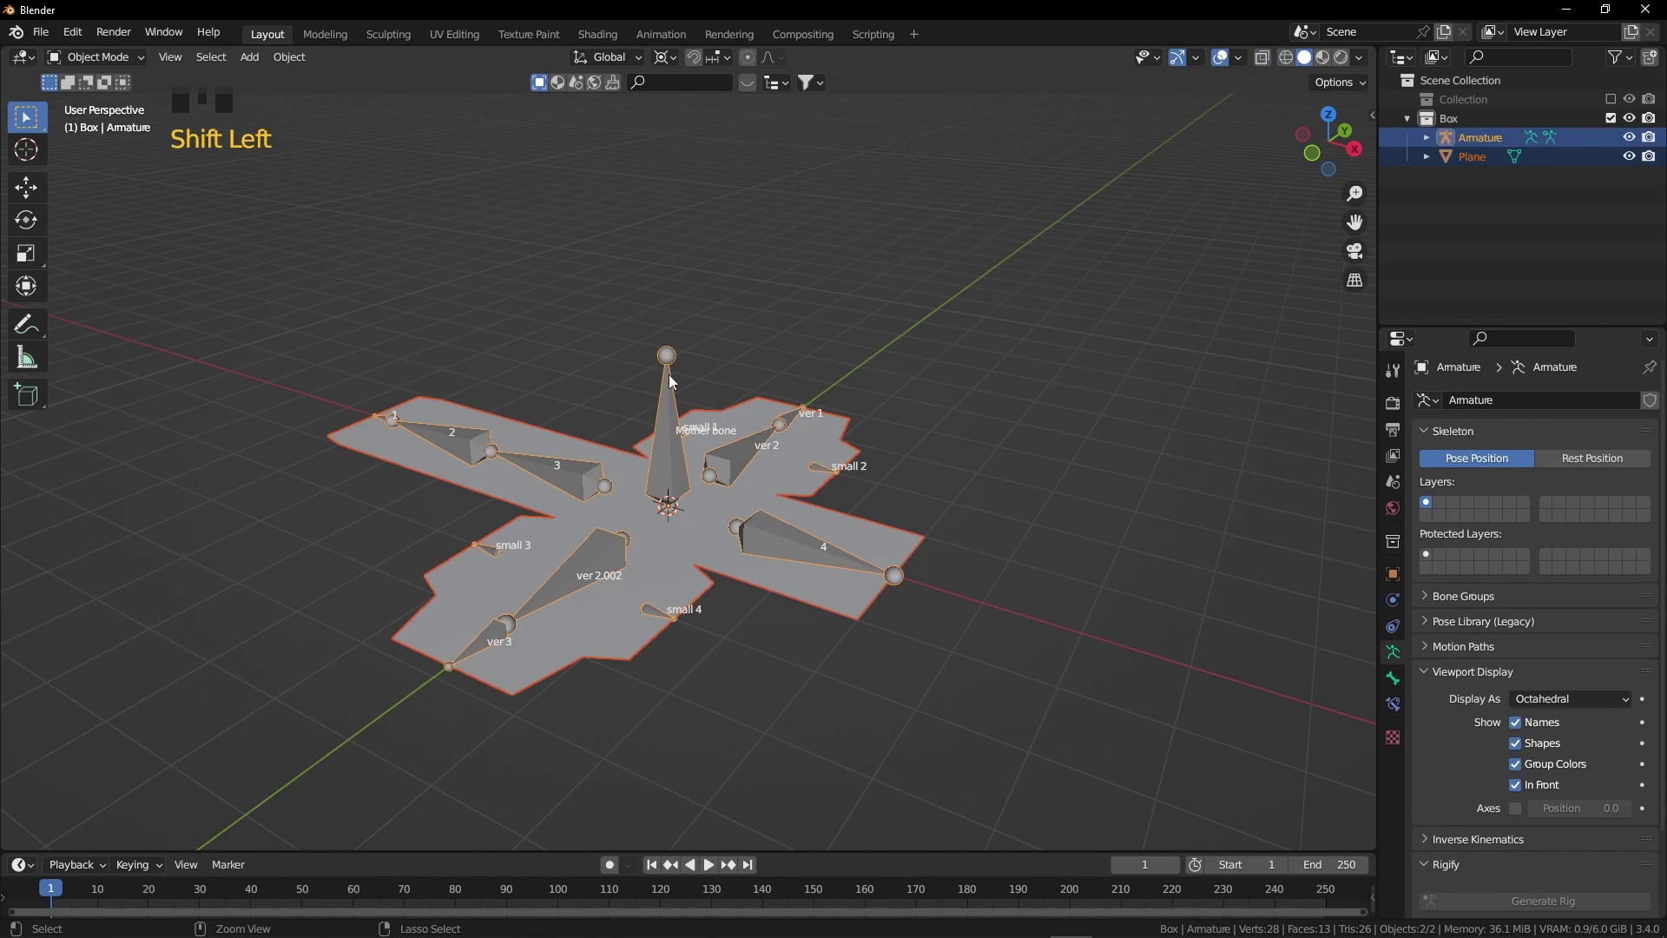
key(ctrl+p)
click(673, 380)
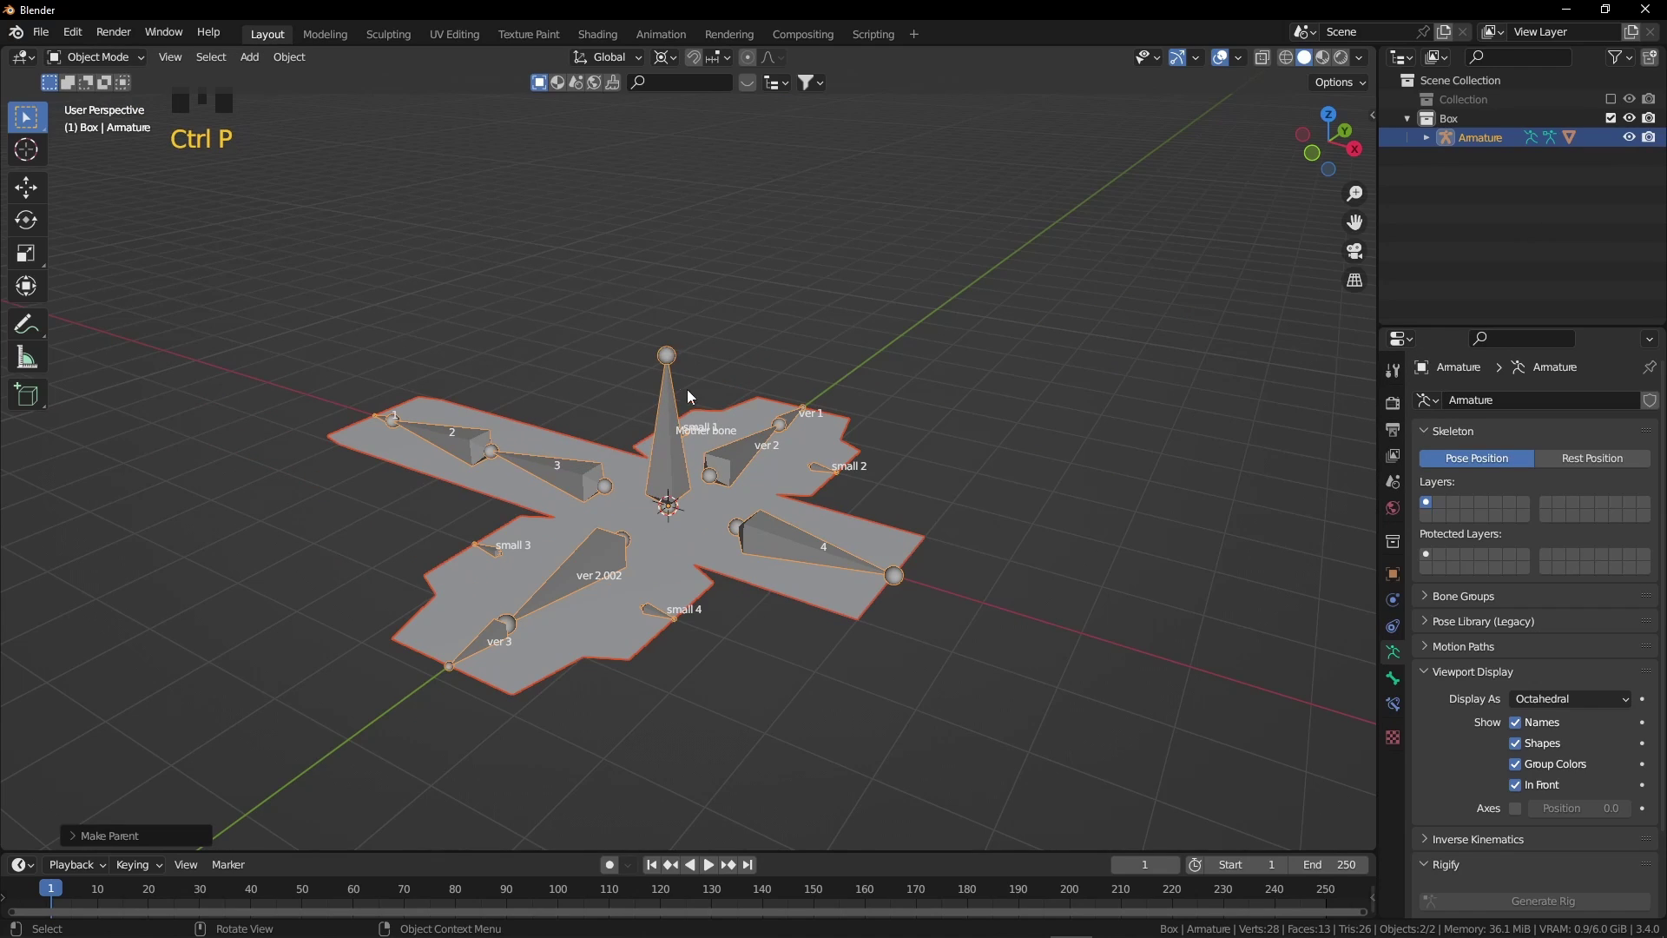
- Edit the box net mesh in face selection mode and assign the central face to the Mother bone vertex group
click(774, 478)
key(Tab)
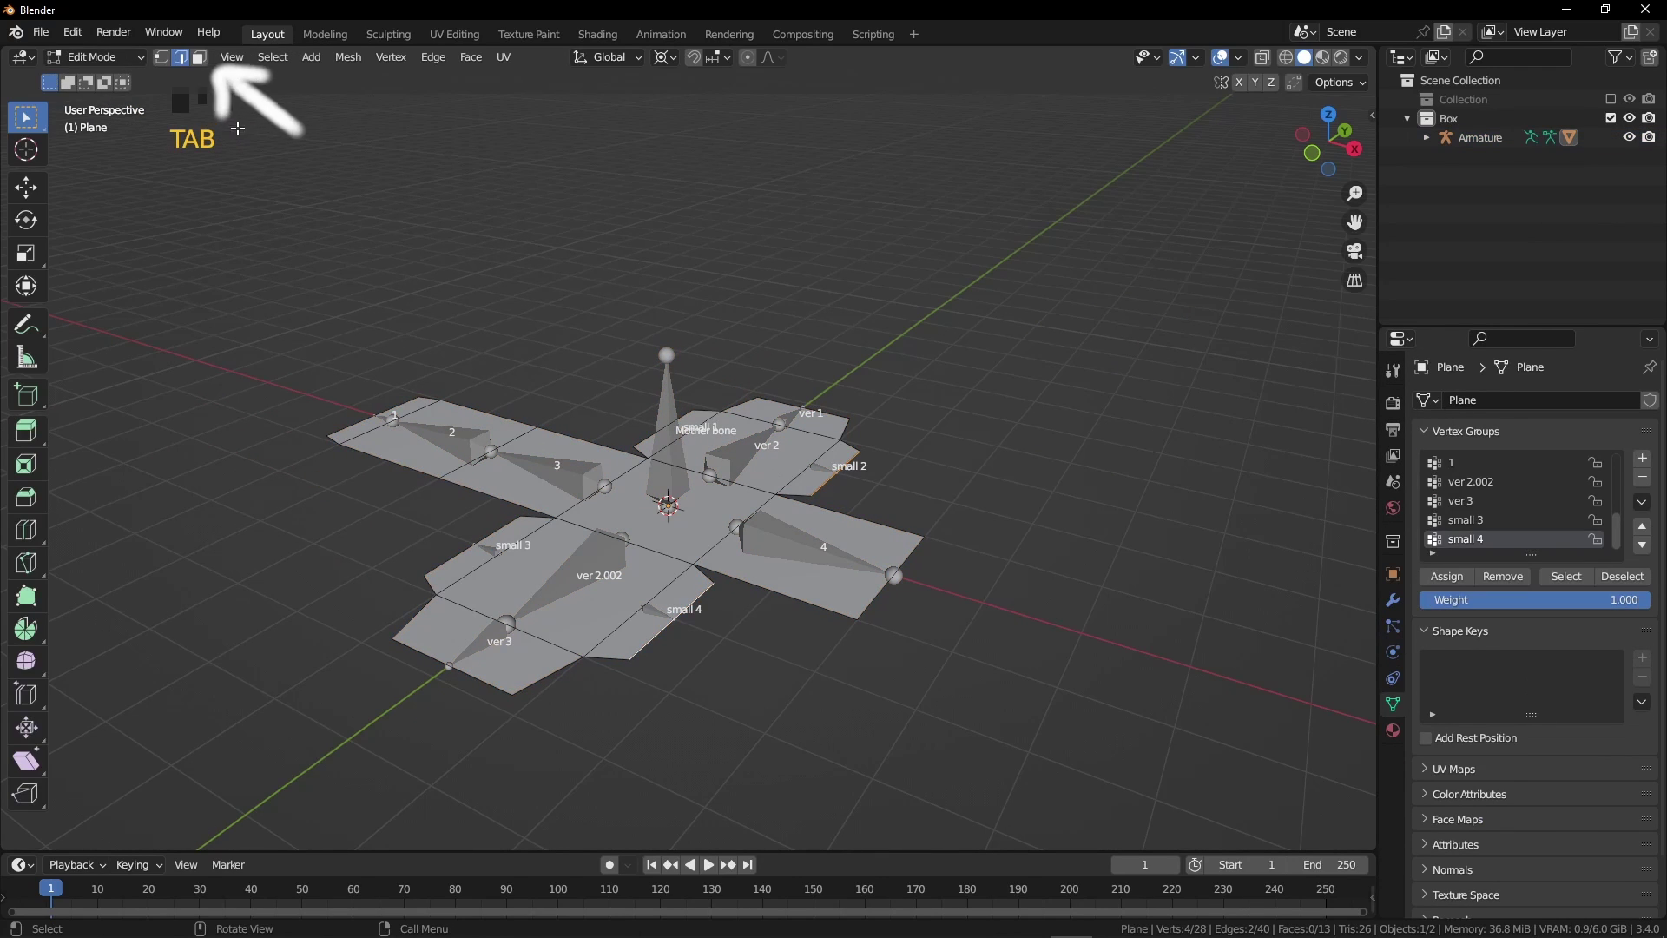
click(198, 57)
middle_drag(643, 409, 701, 475)
scroll(1506, 515, up, 13)
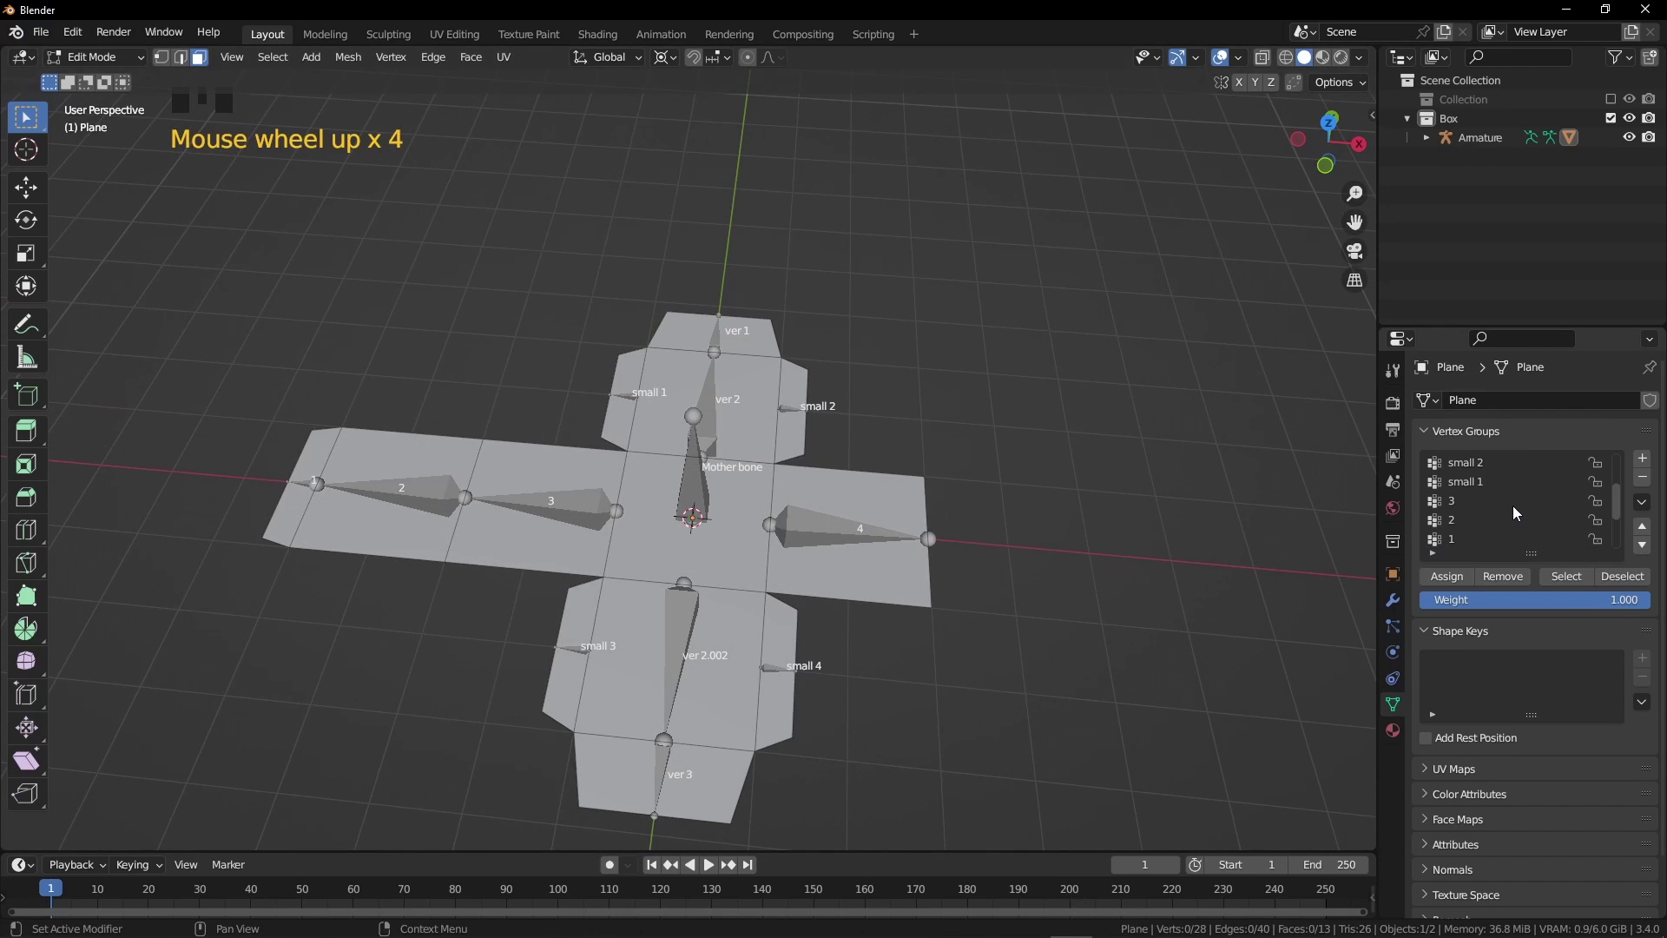
click(1490, 457)
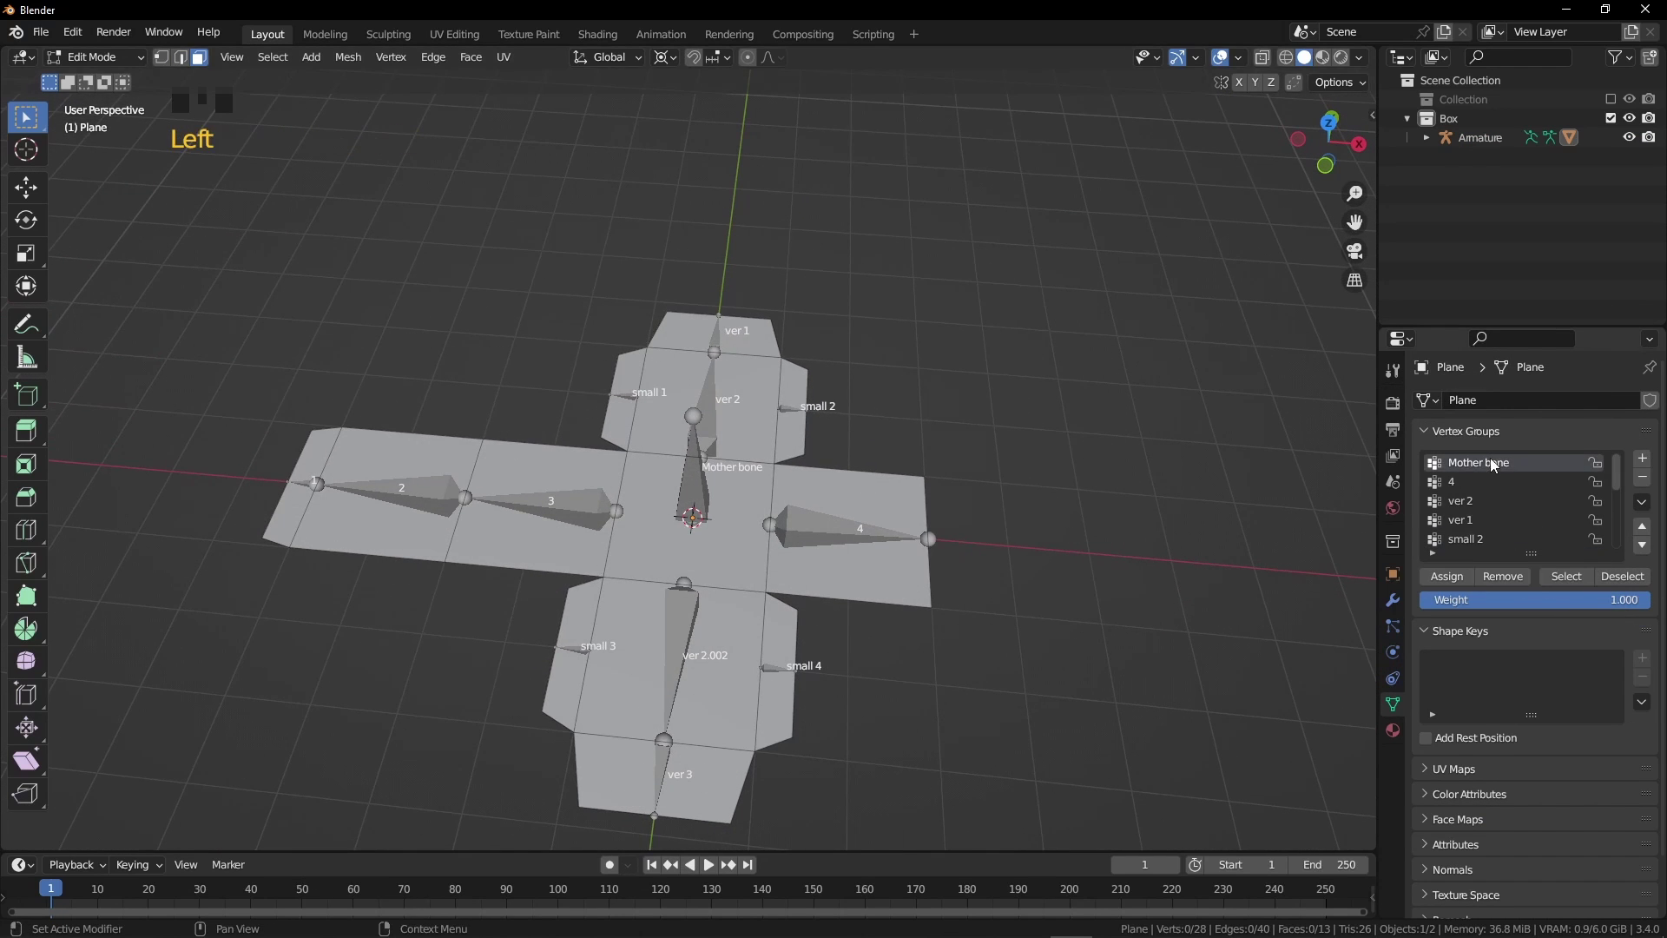
click(695, 539)
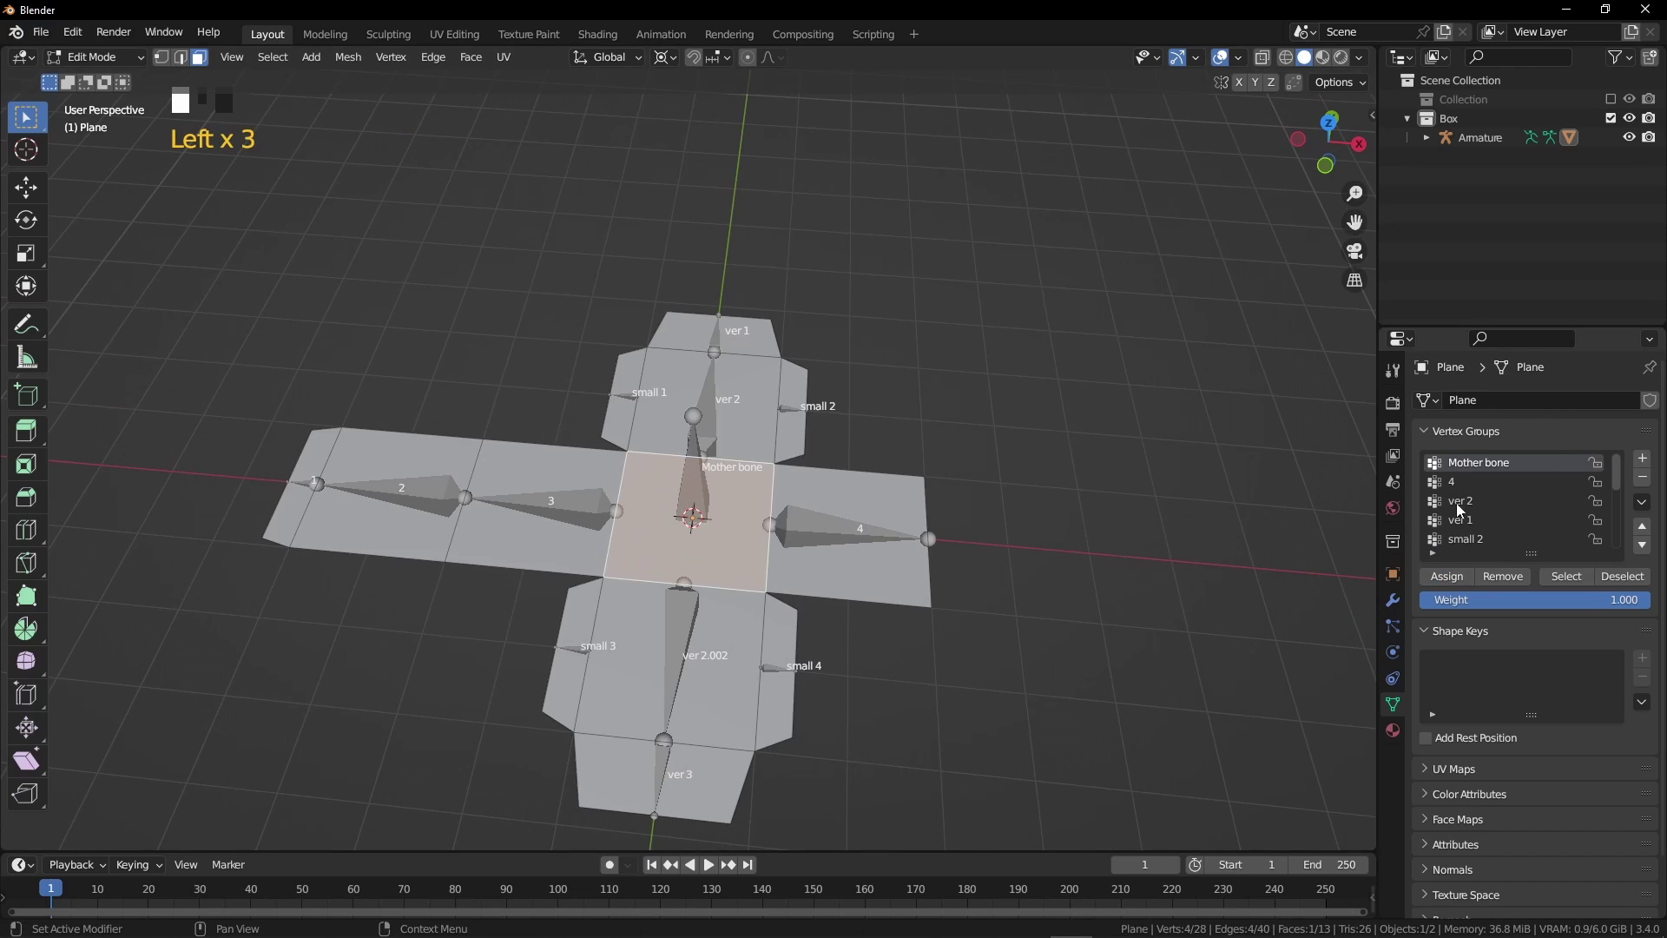
- Assign the positive-X panel to vertex group 4 and the positive-Y panel to vertex group ver 2
click(1476, 481)
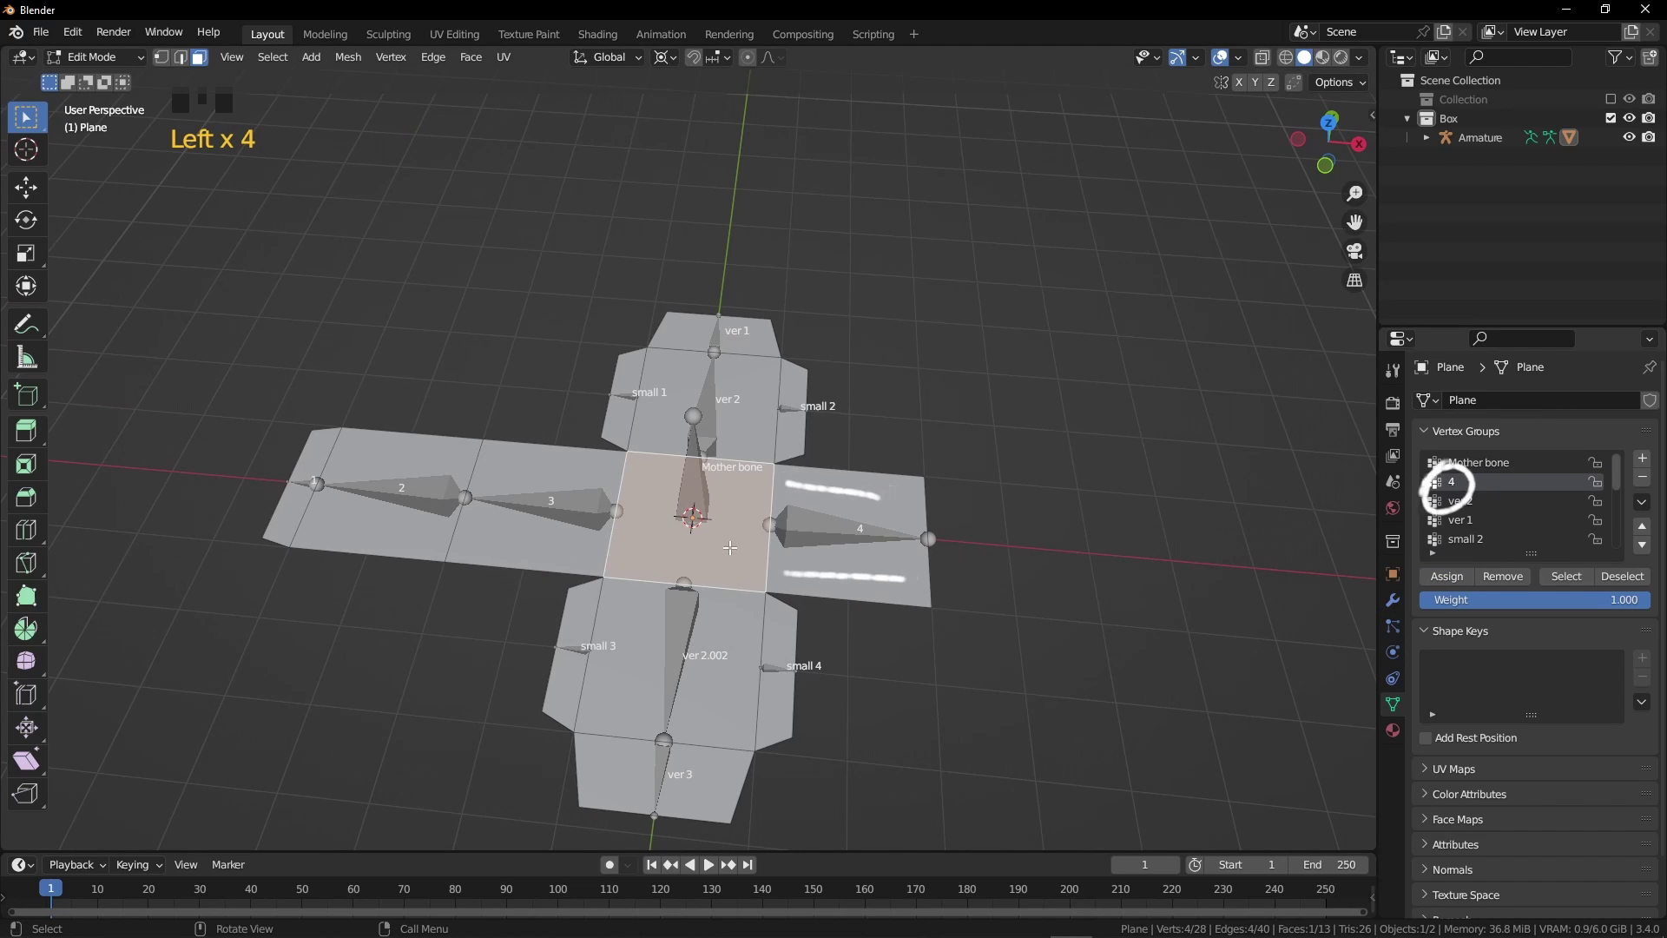
click(810, 563)
click(1445, 576)
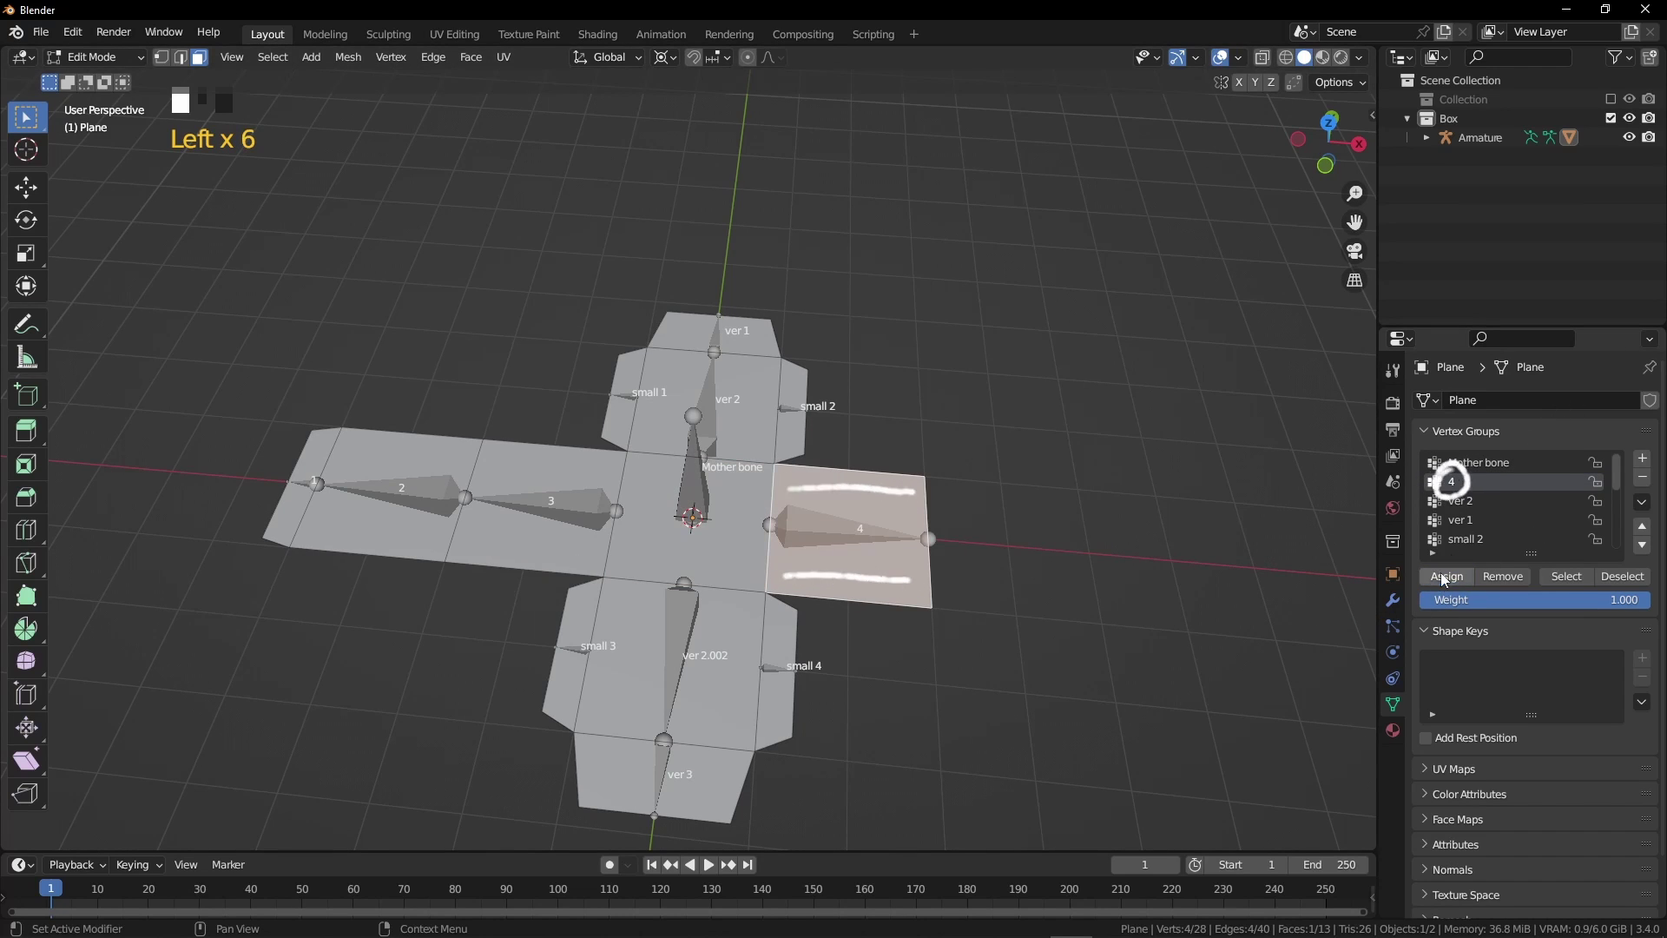
click(1467, 501)
click(760, 414)
middle_drag(760, 414, 809, 482)
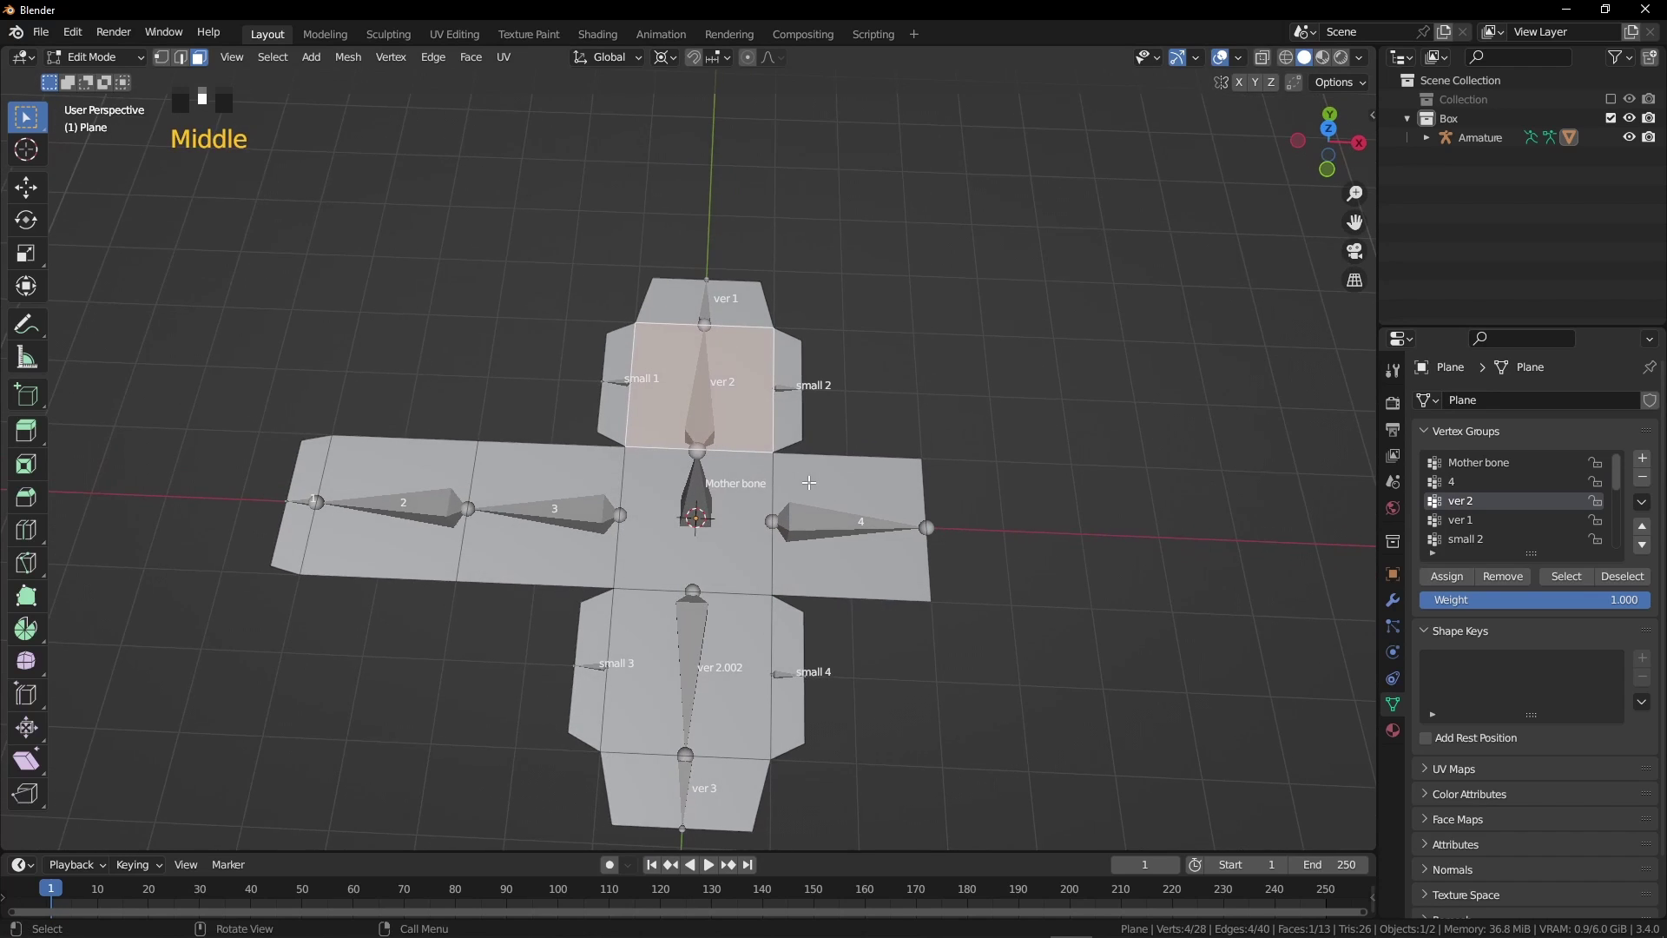
key(KP_7)
click(1437, 577)
- Assign the positive-Y end flap to vertex group ver 1 and the panel's side flaps to small 2 and small 1
click(1462, 523)
click(738, 265)
click(1444, 576)
click(1465, 539)
click(793, 356)
scroll(1465, 512, down, 4)
click(1466, 482)
click(600, 345)
- Assign the two negative-X panels to vertex groups 3 and 2, and their end flap to group 1
click(555, 477)
click(1455, 521)
click(302, 521)
- Assign the negative-Y panel to vertex group ver 2.002, its end flap to ver 3, and its side flaps to small 3 and small 4
scroll(1465, 521, down, 3)
click(720, 647)
click(1462, 520)
click(725, 772)
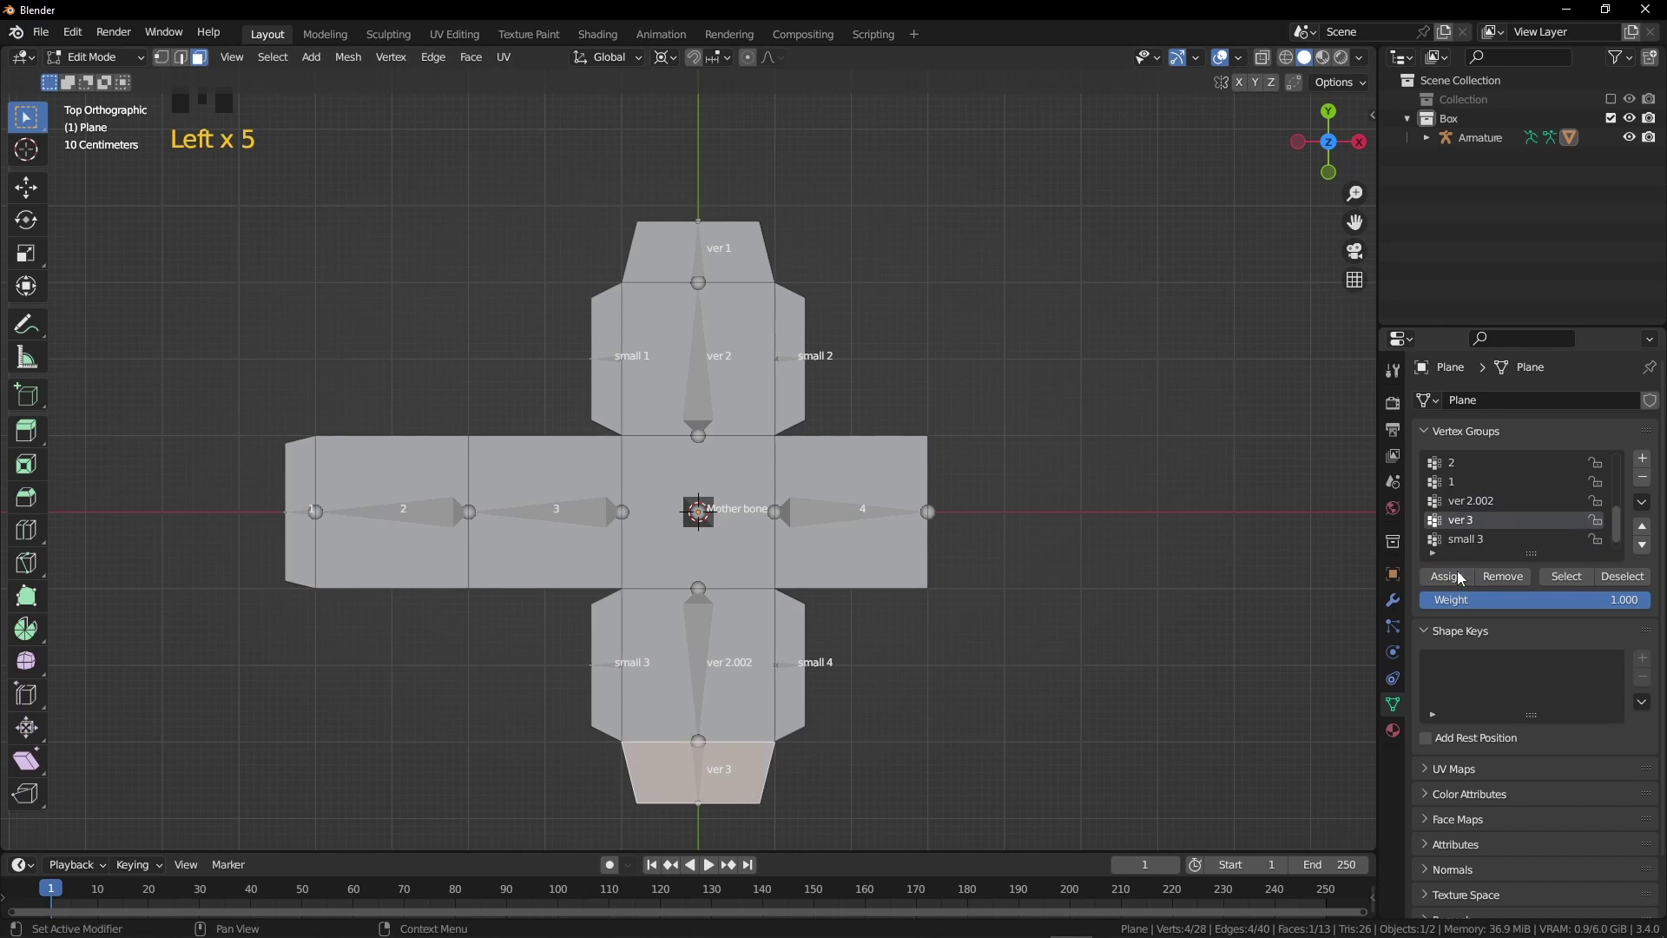
middle_drag(955, 569, 968, 606)
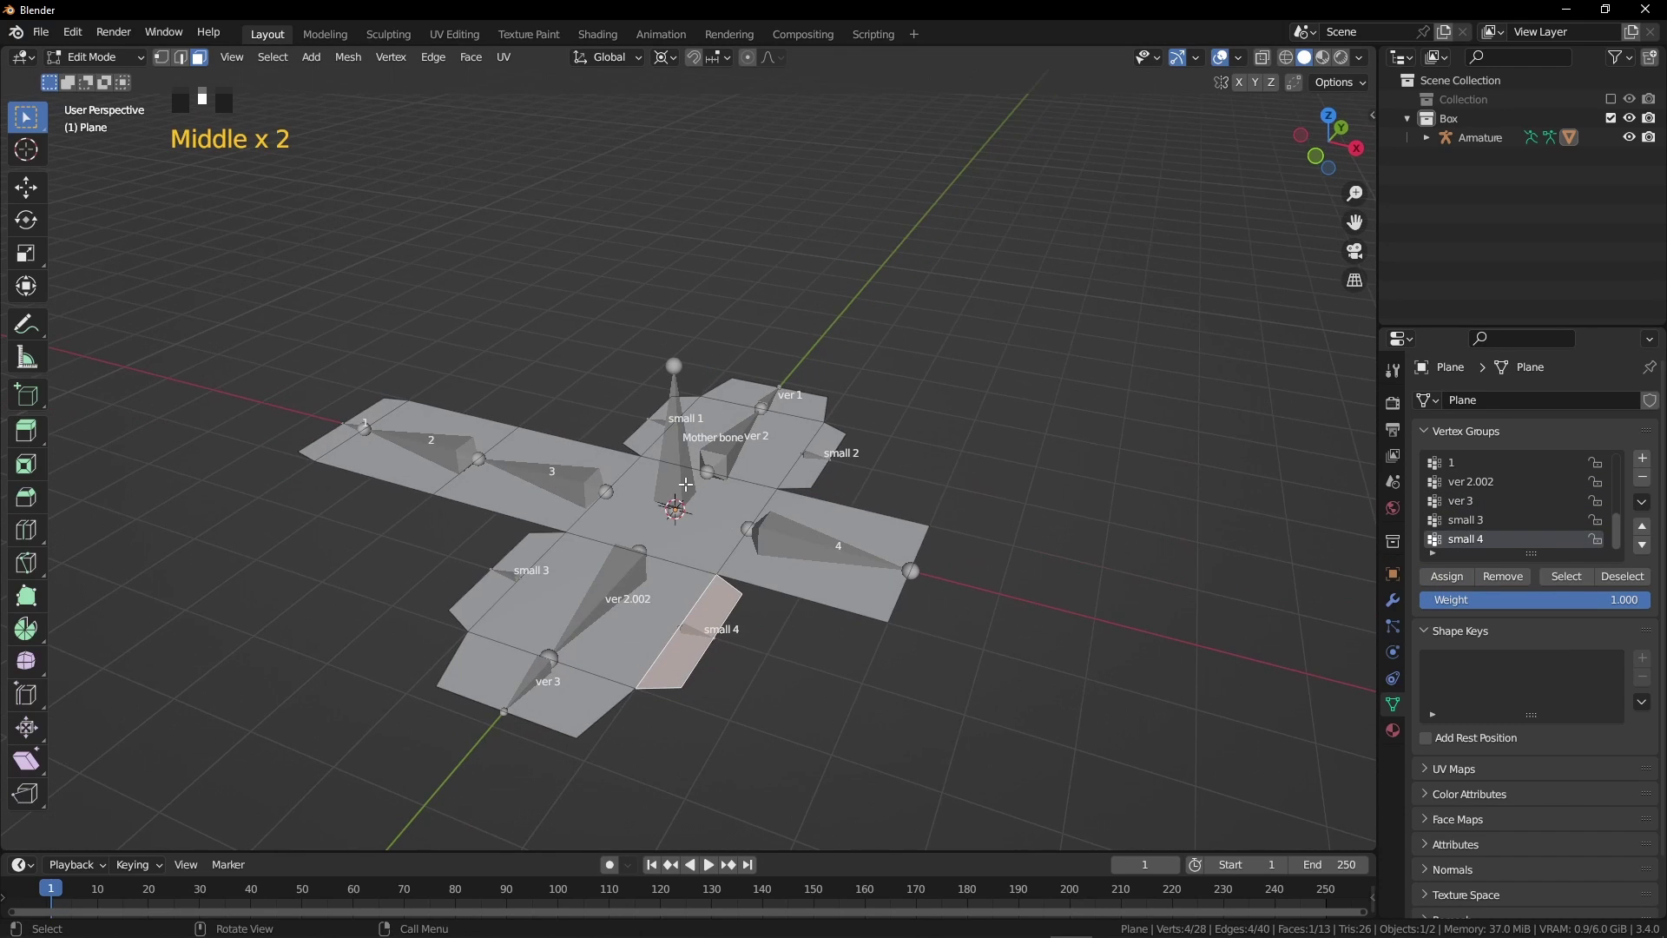
- Put the armature in Pose Mode and insert a Rotation keyframe at frame 1 for all bones except the Mother bone
key(Tab)
click(679, 469)
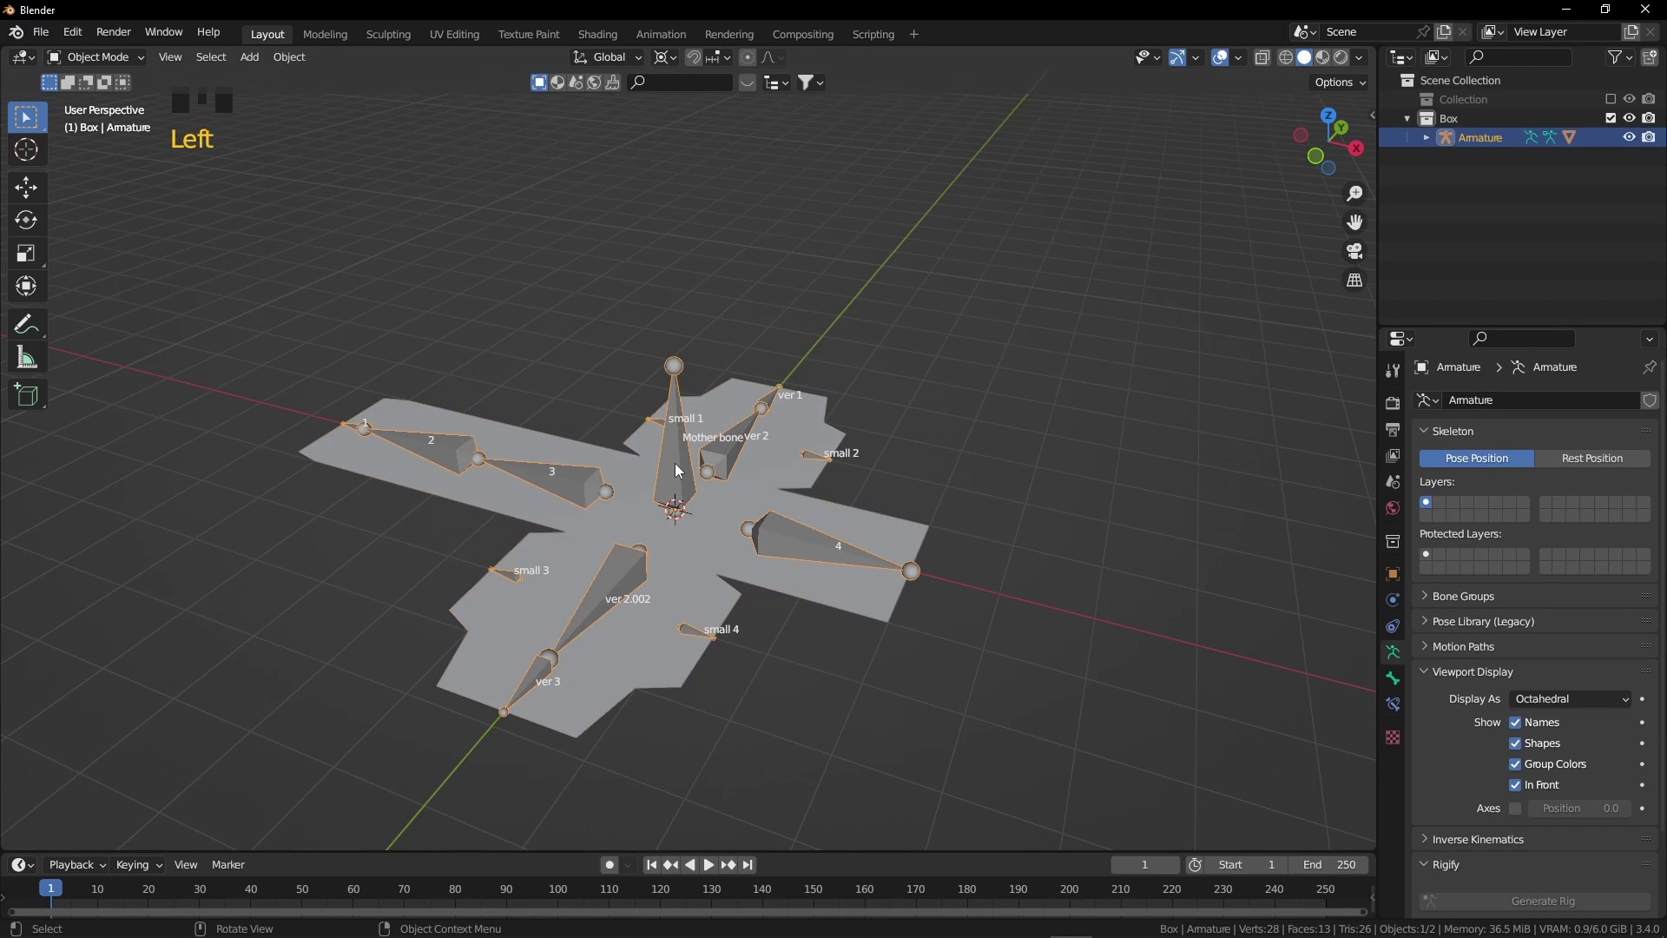
key(ctrl+Tab)
middle_drag(679, 469, 673, 546)
key(a)
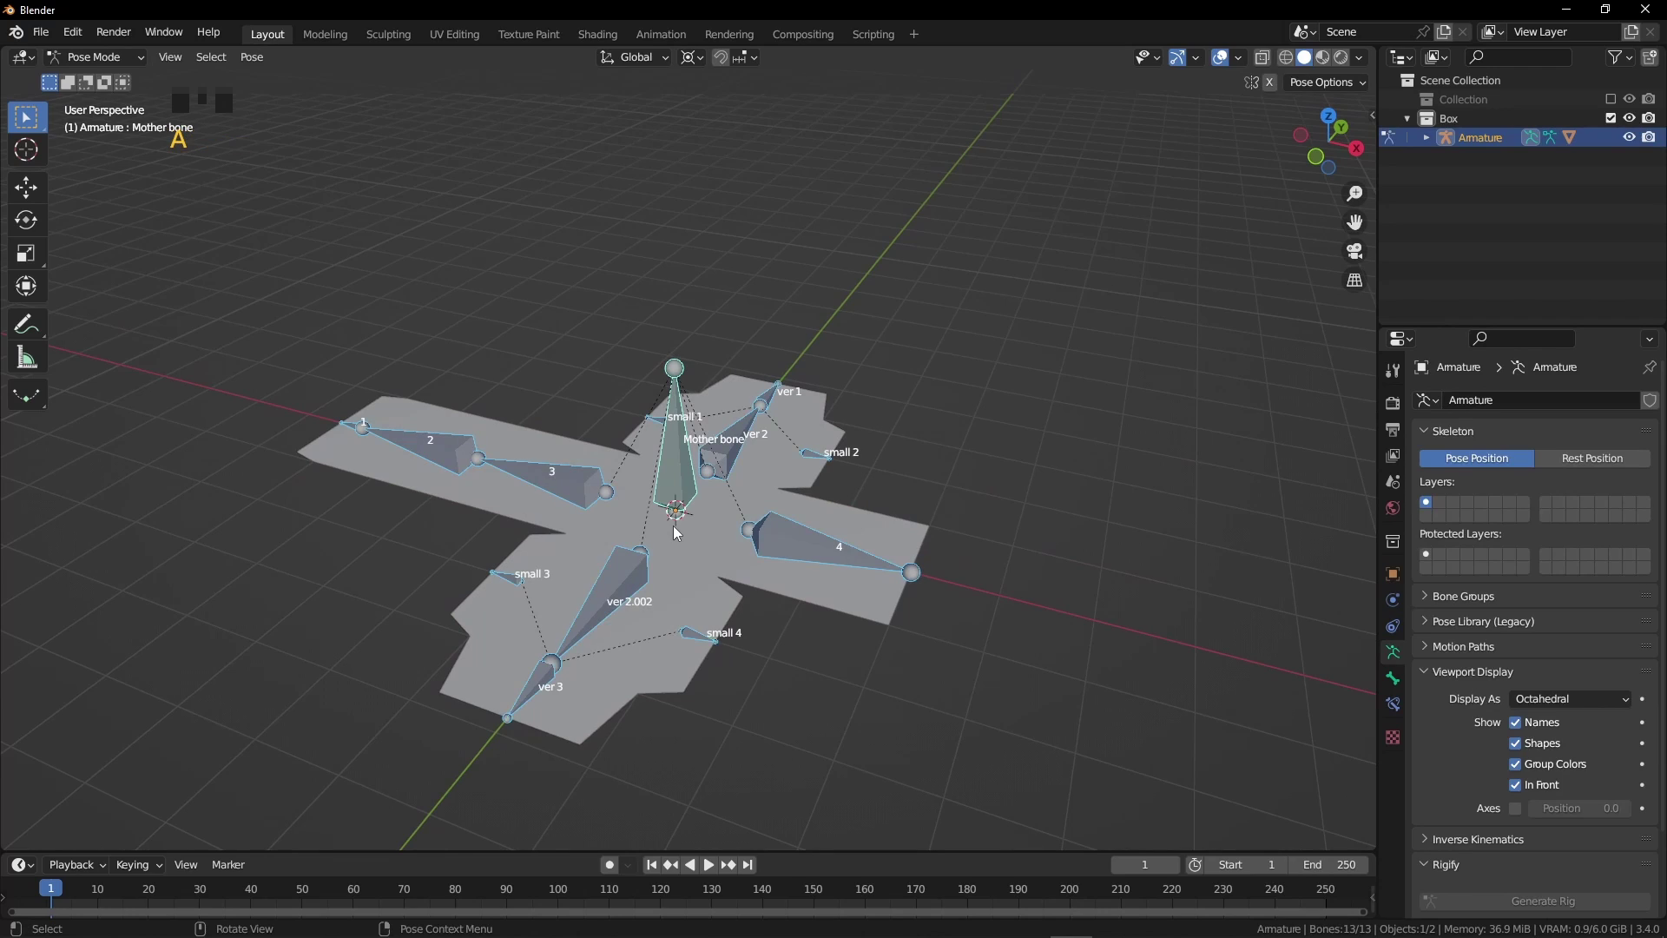
shift+click(681, 489)
key(i)
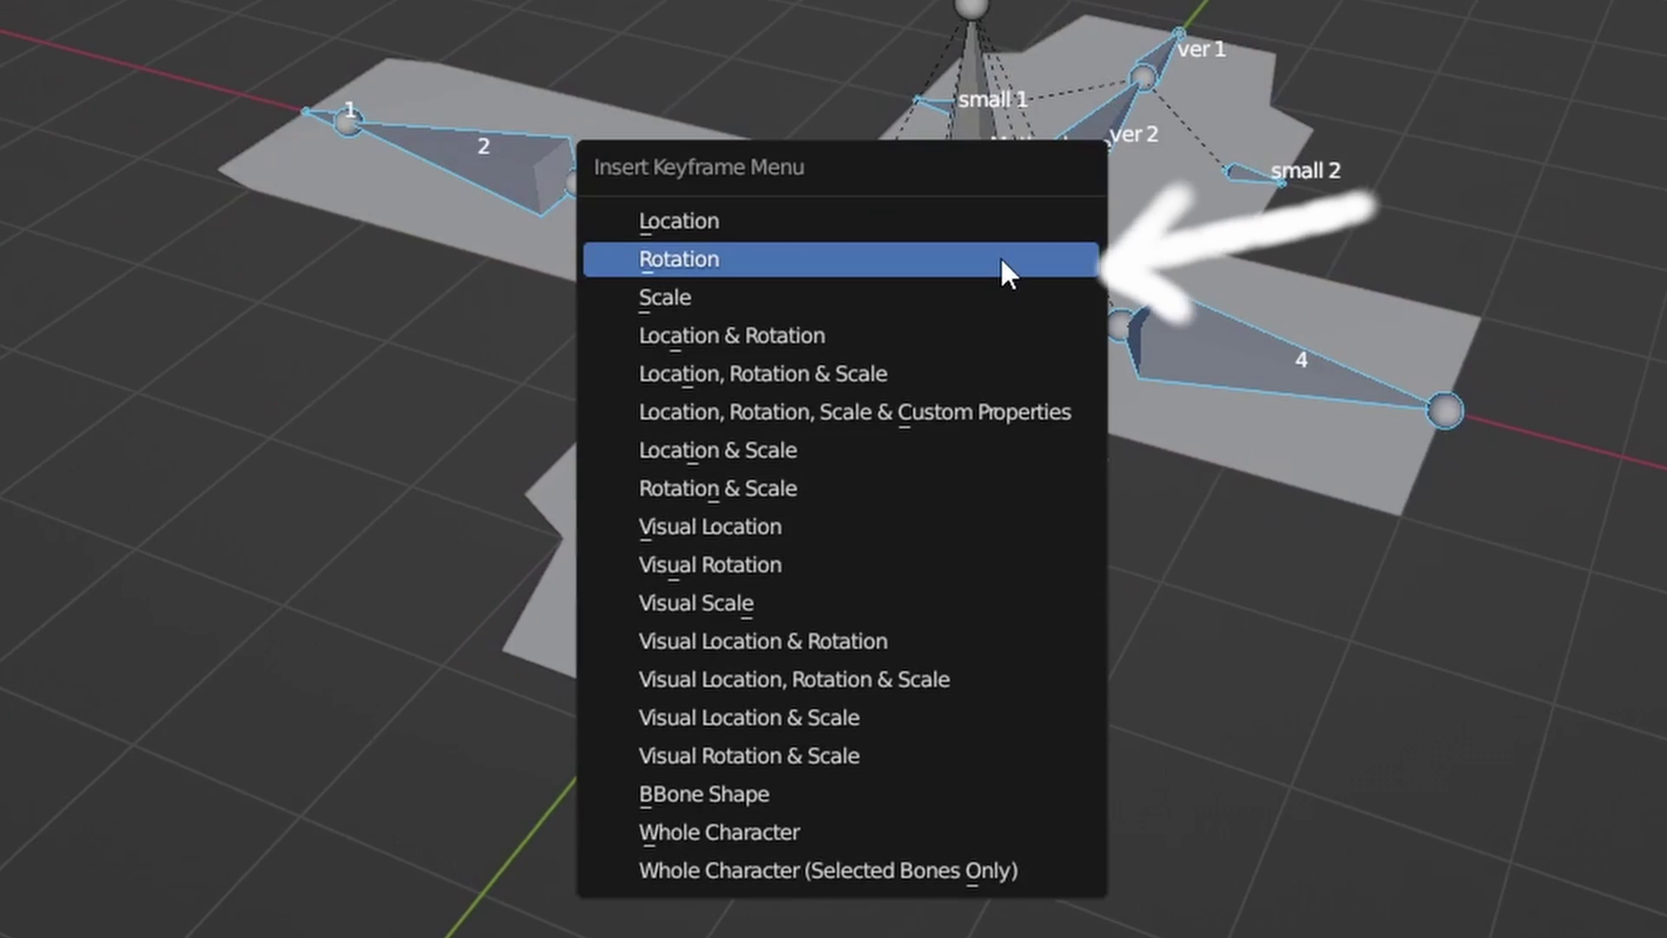
click(691, 499)
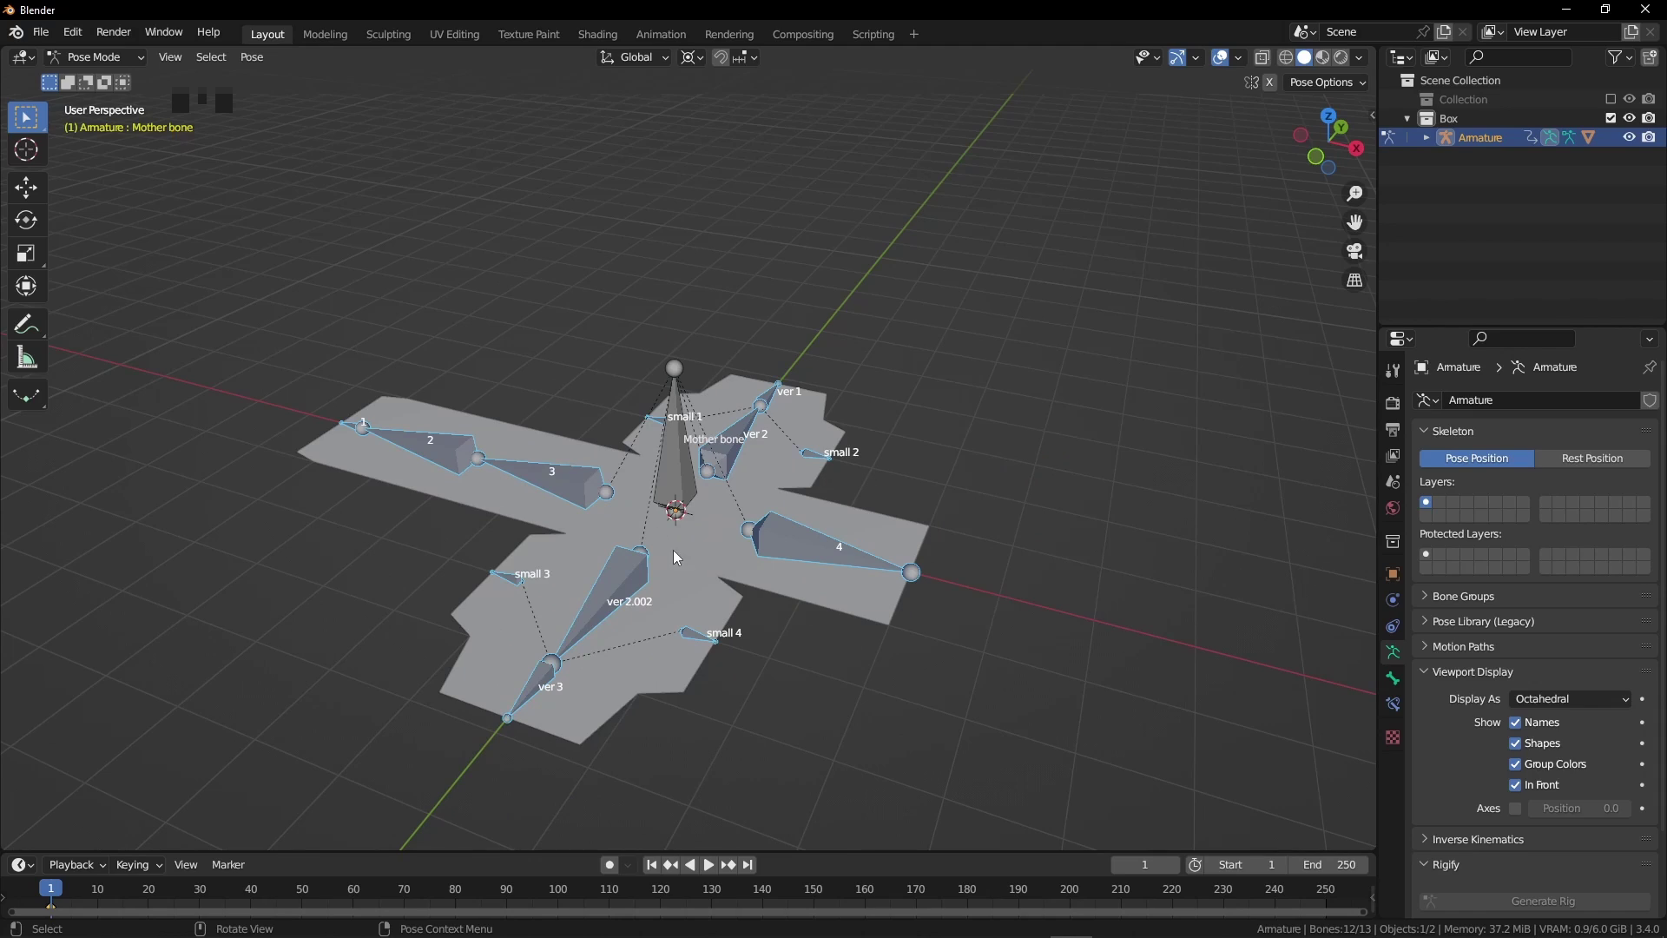
- Go to frame 30, select bone 3 and set the pivot point to Individual Origins
drag(52, 889, 200, 889)
middle_drag(579, 613, 545, 623)
click(596, 495)
key(period)
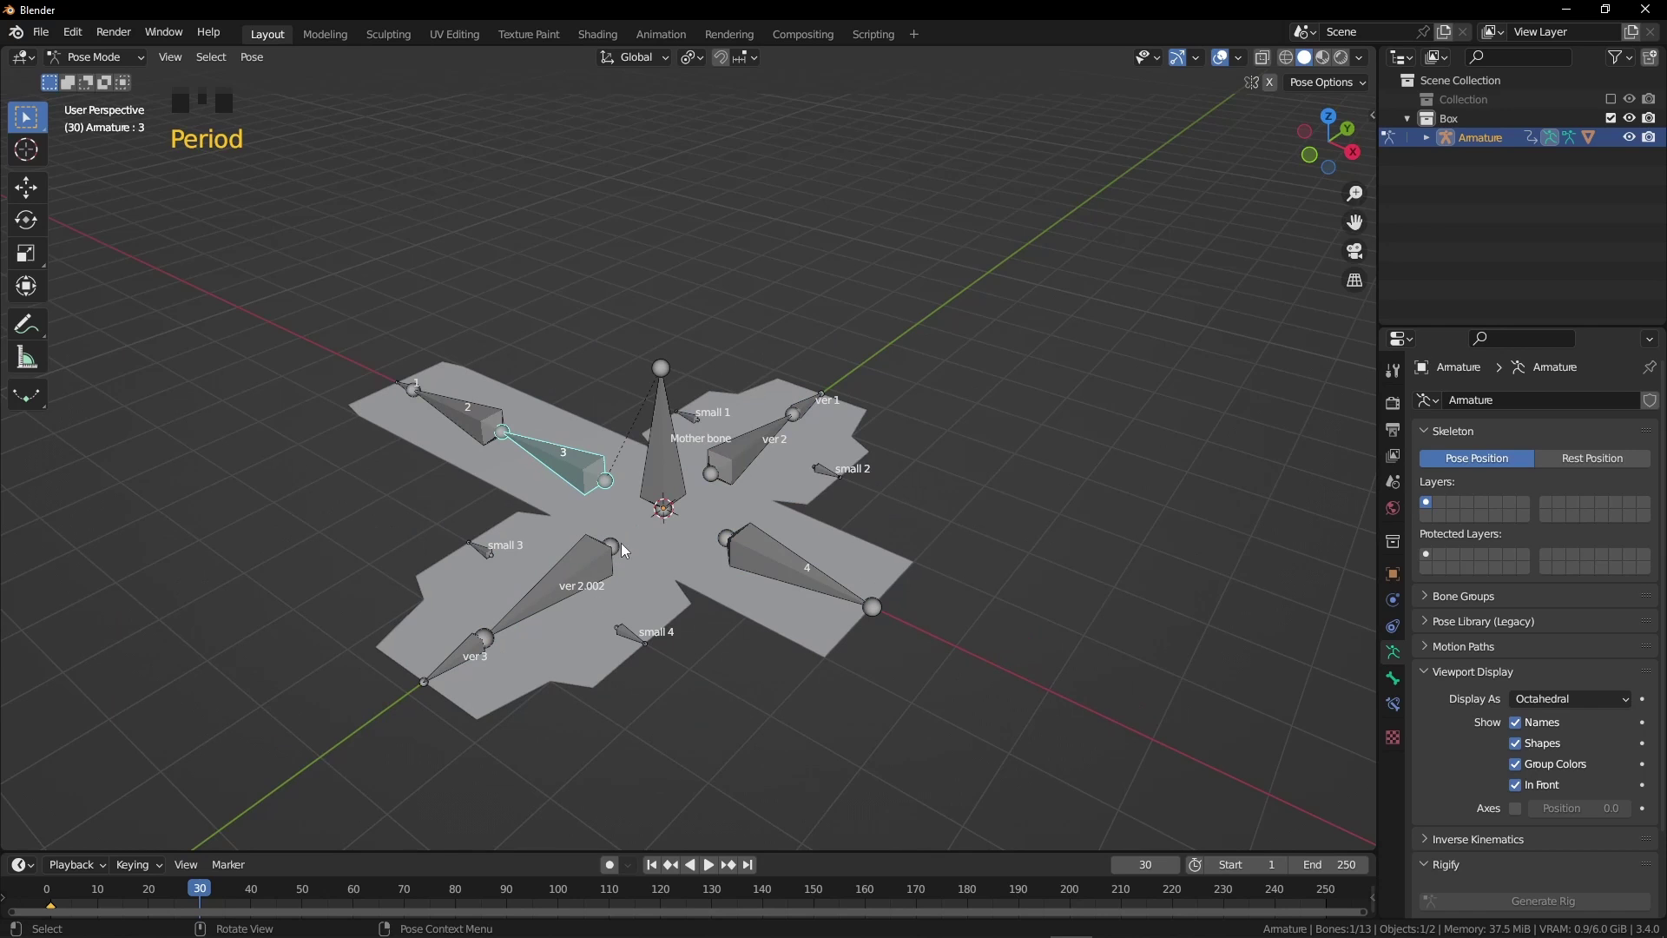
- Rotate bone 3 by 90° about global Y and insert a Rotation keyframe for it at frame 30
middle_drag(622, 543, 634, 538)
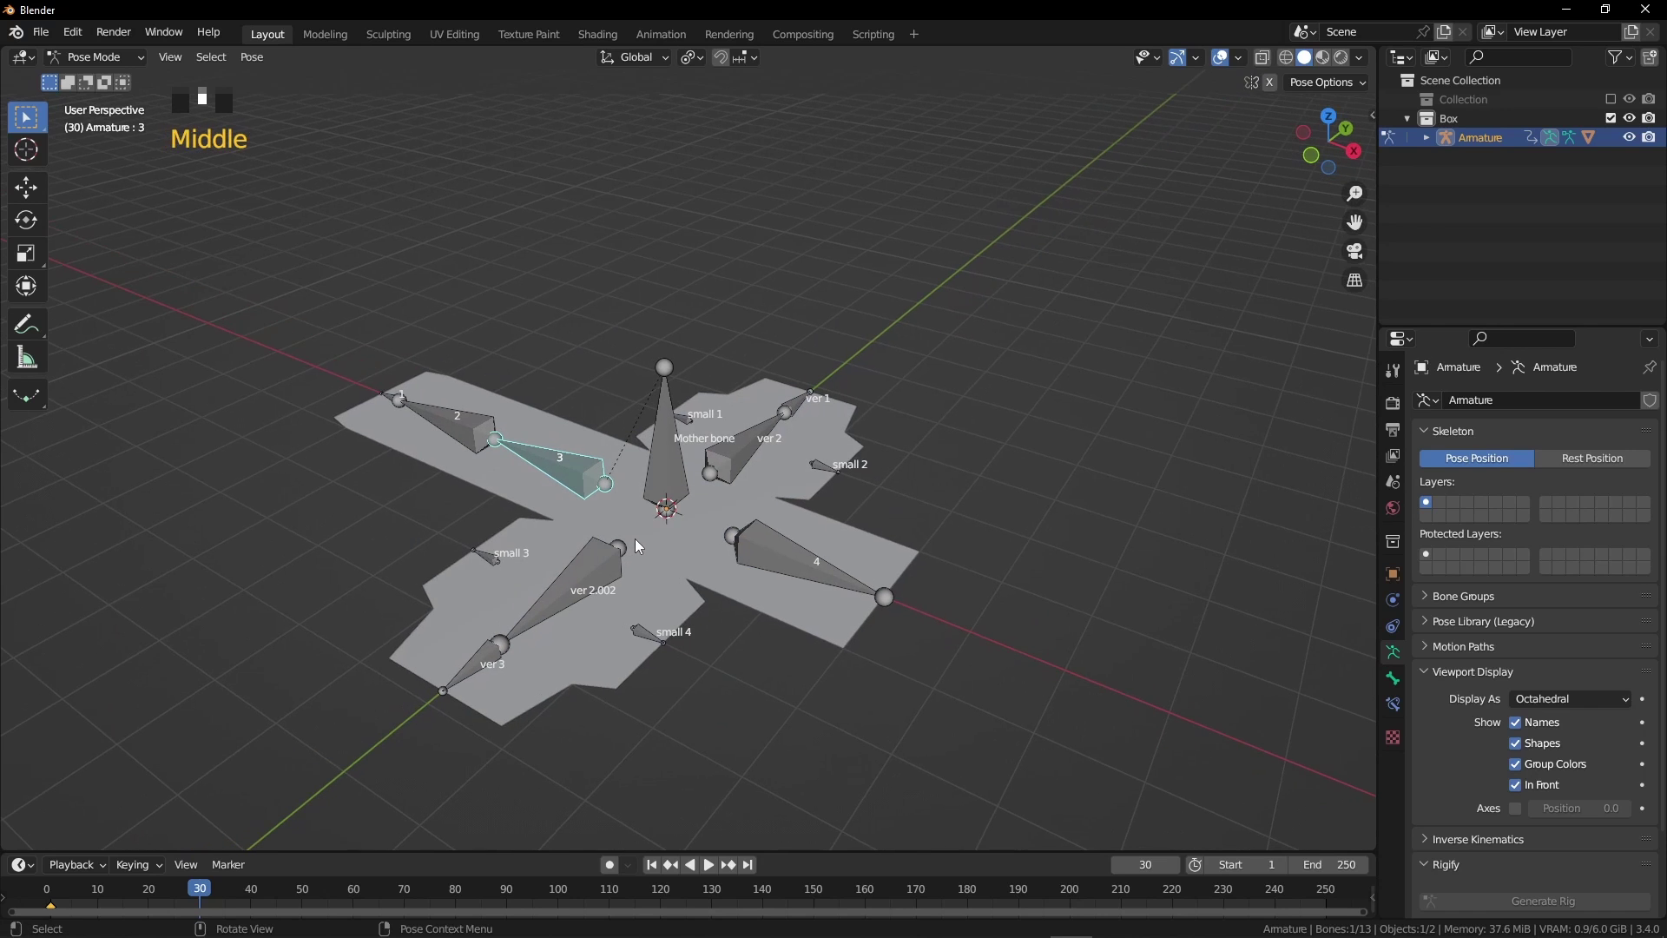
text(r90)
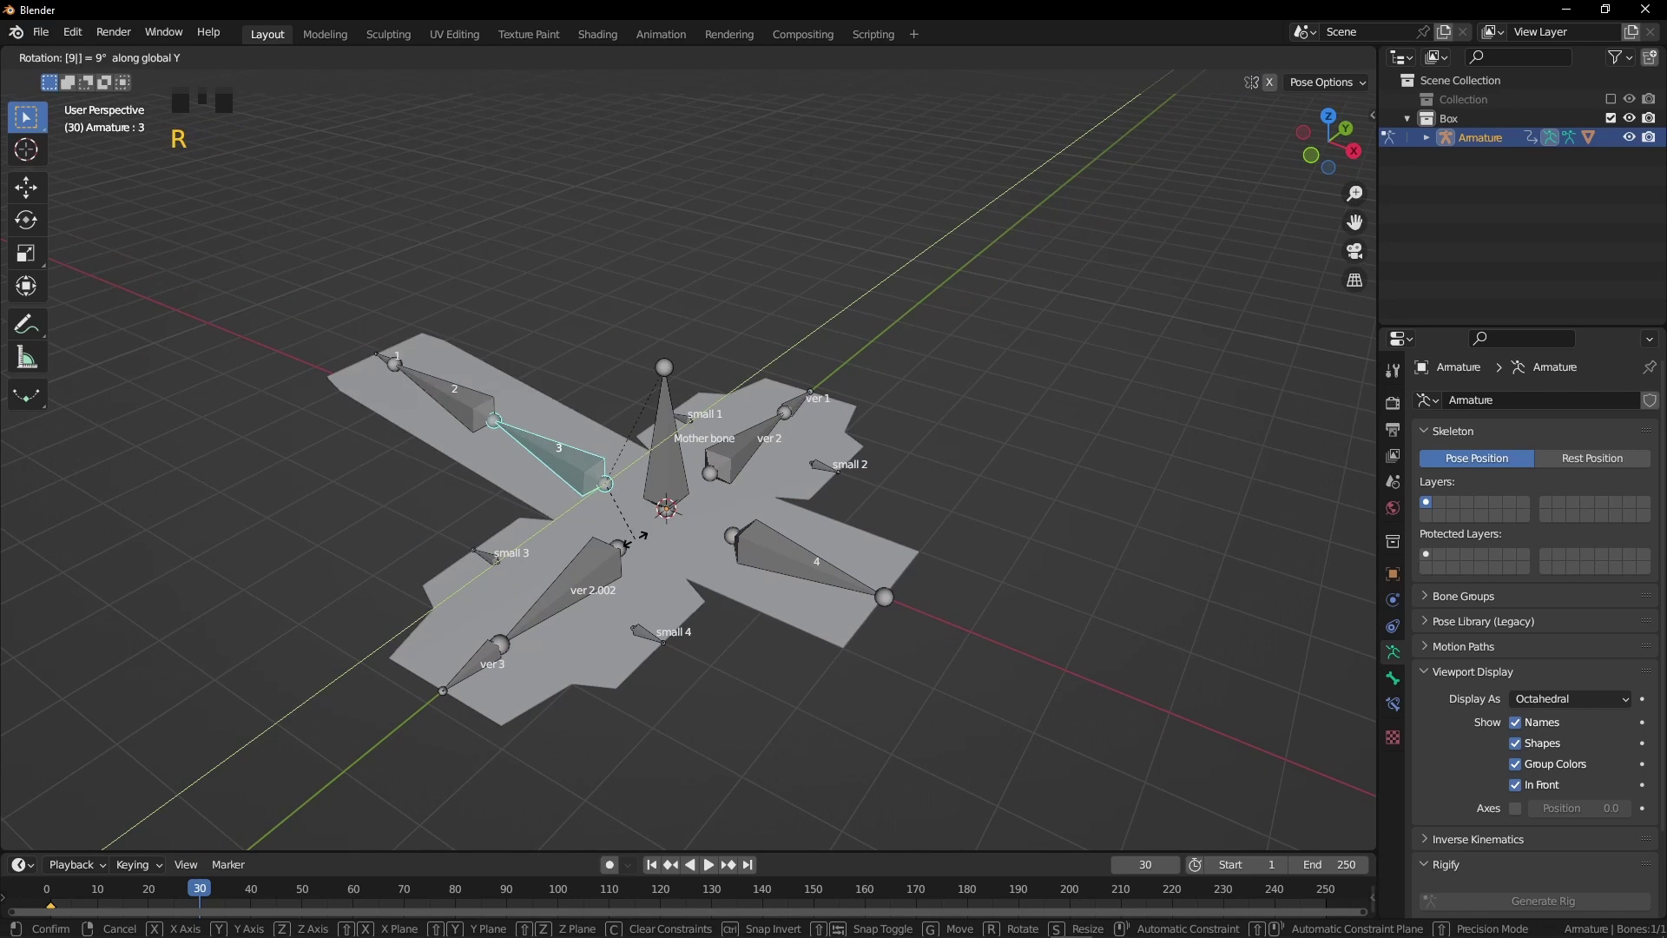
key(Return)
key(i)
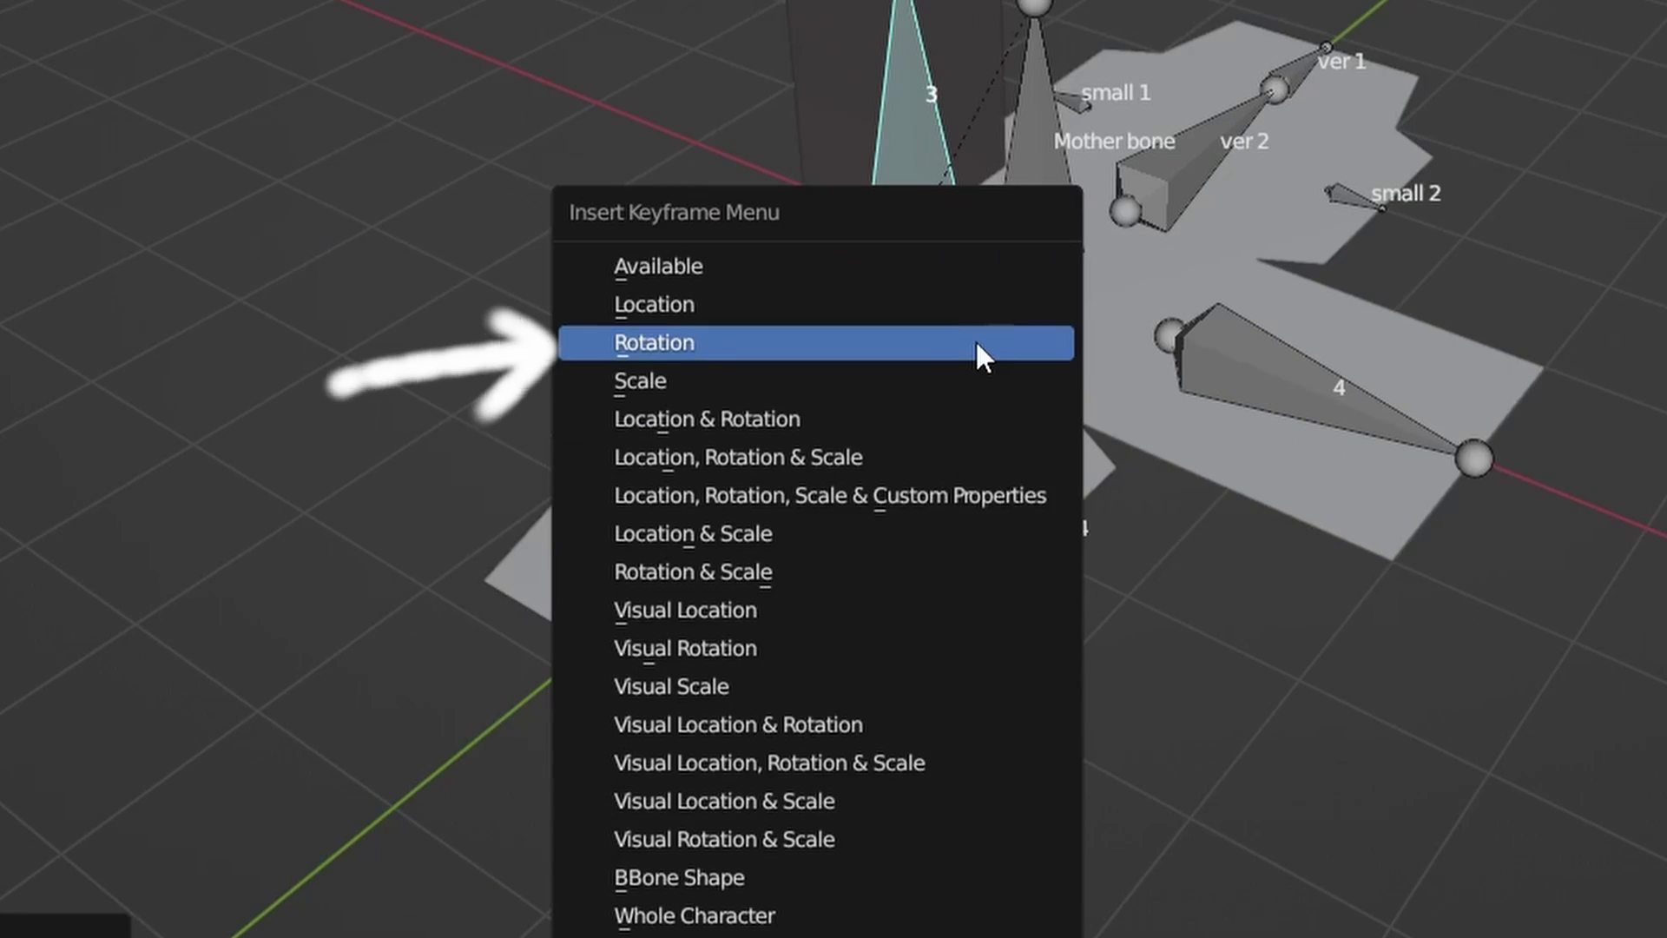
click(636, 546)
- Rotate bone 2 by 90° about global Y and insert a Rotation keyframe for it at frame 30
click(602, 346)
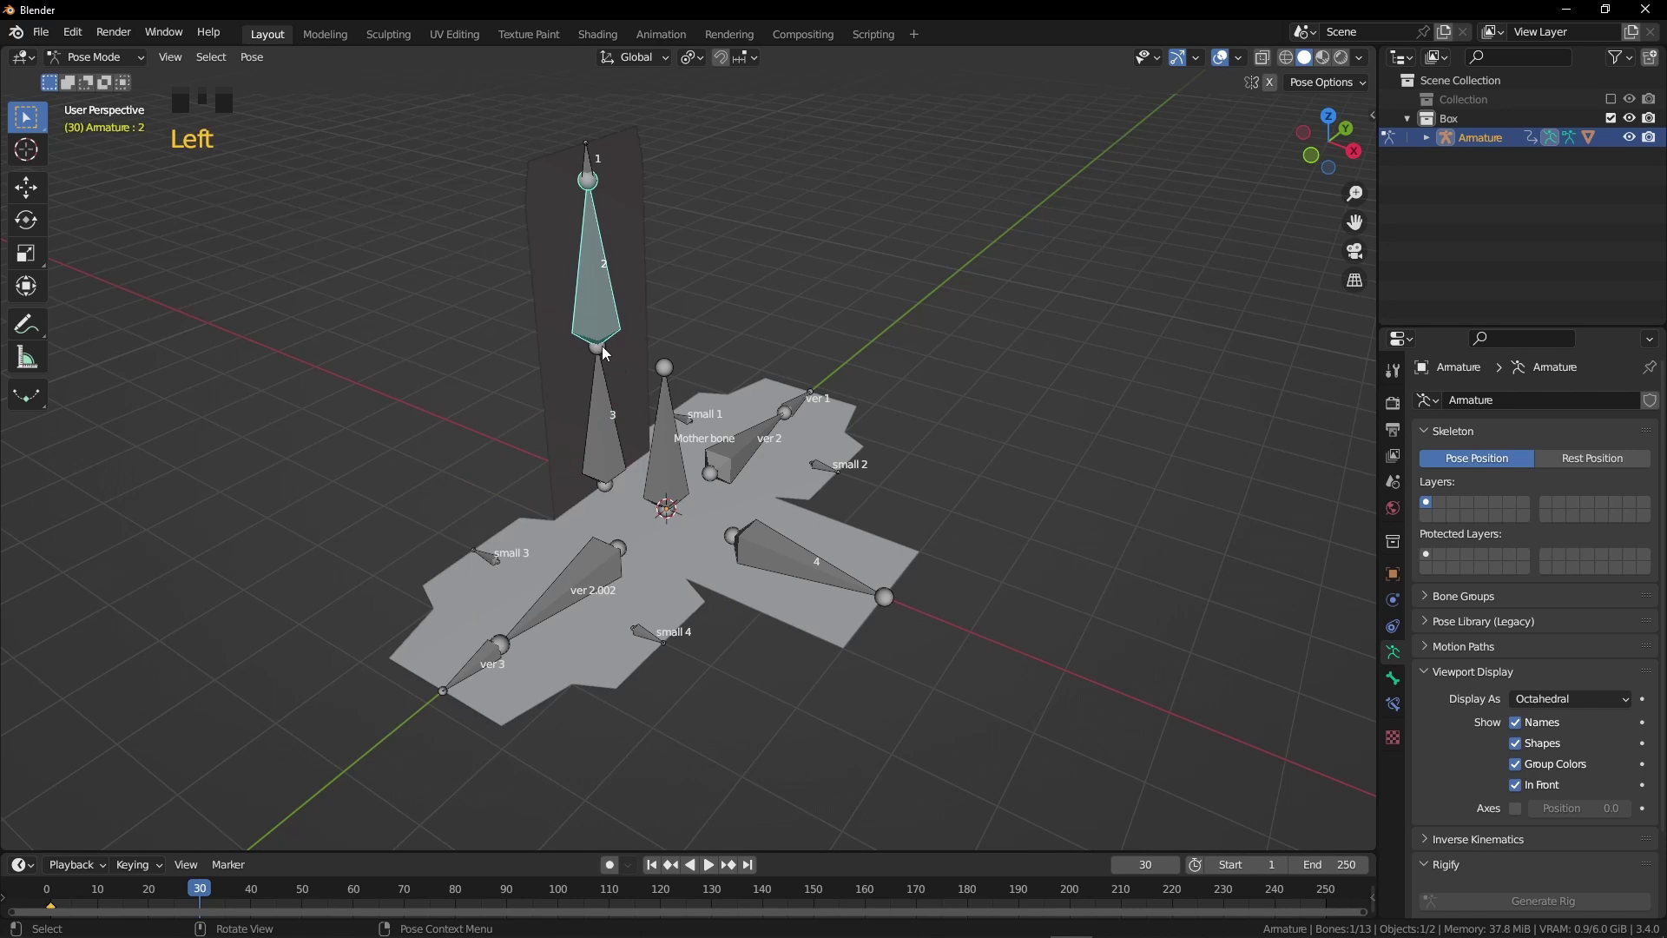
middle_drag(602, 345, 666, 417)
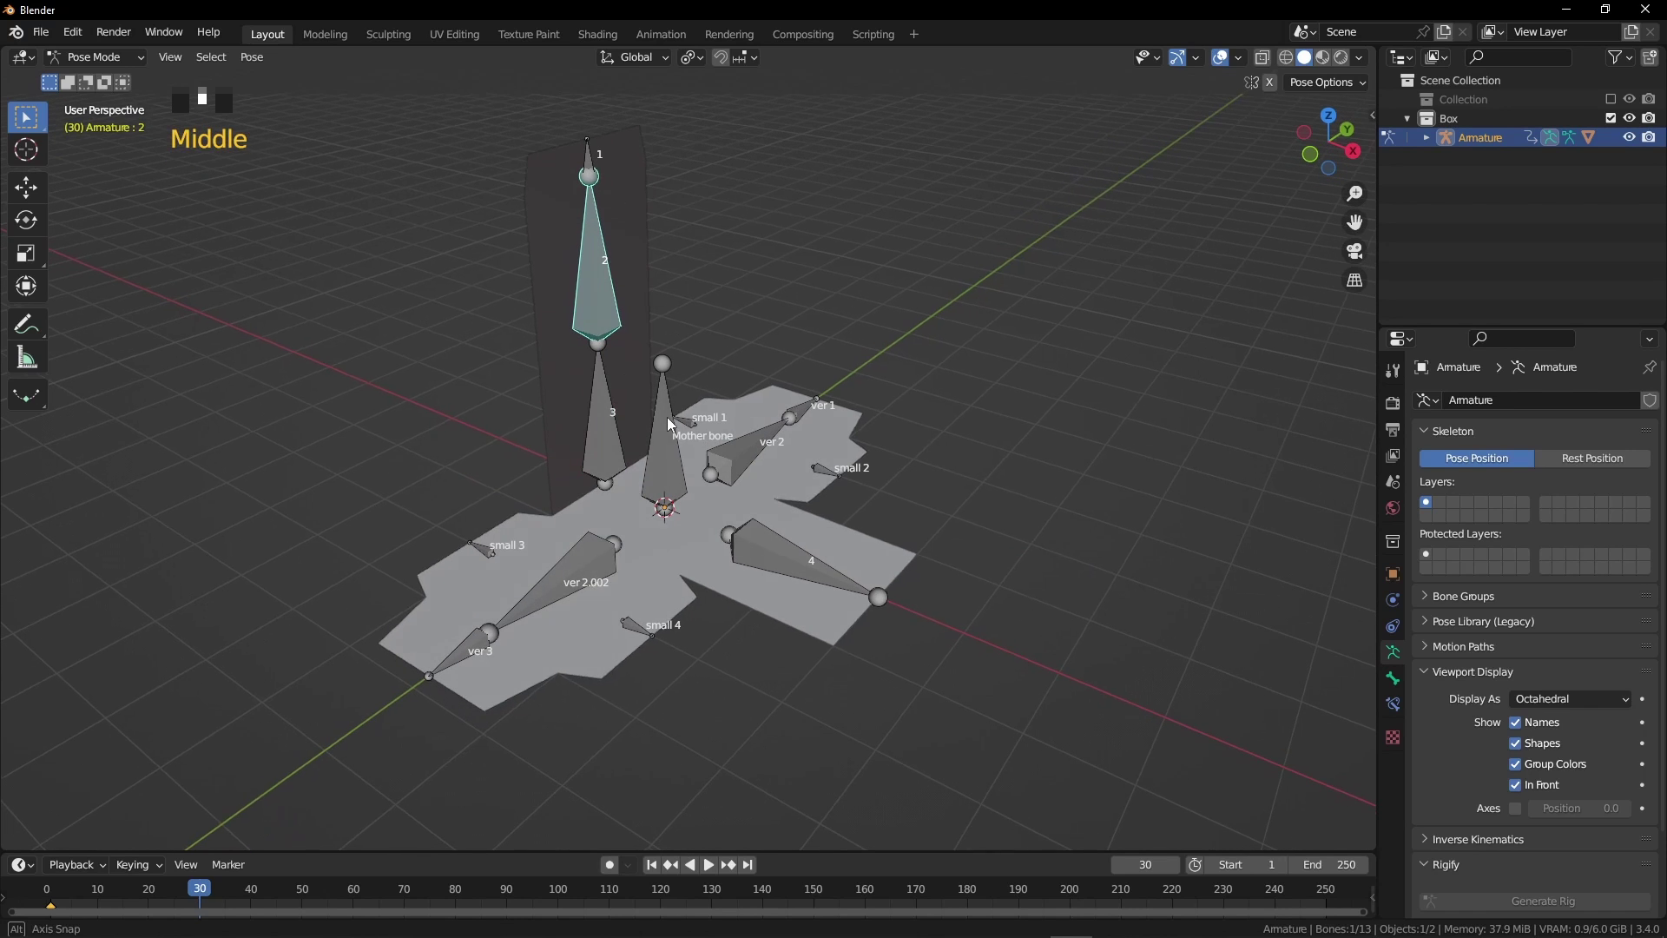
text(ry)
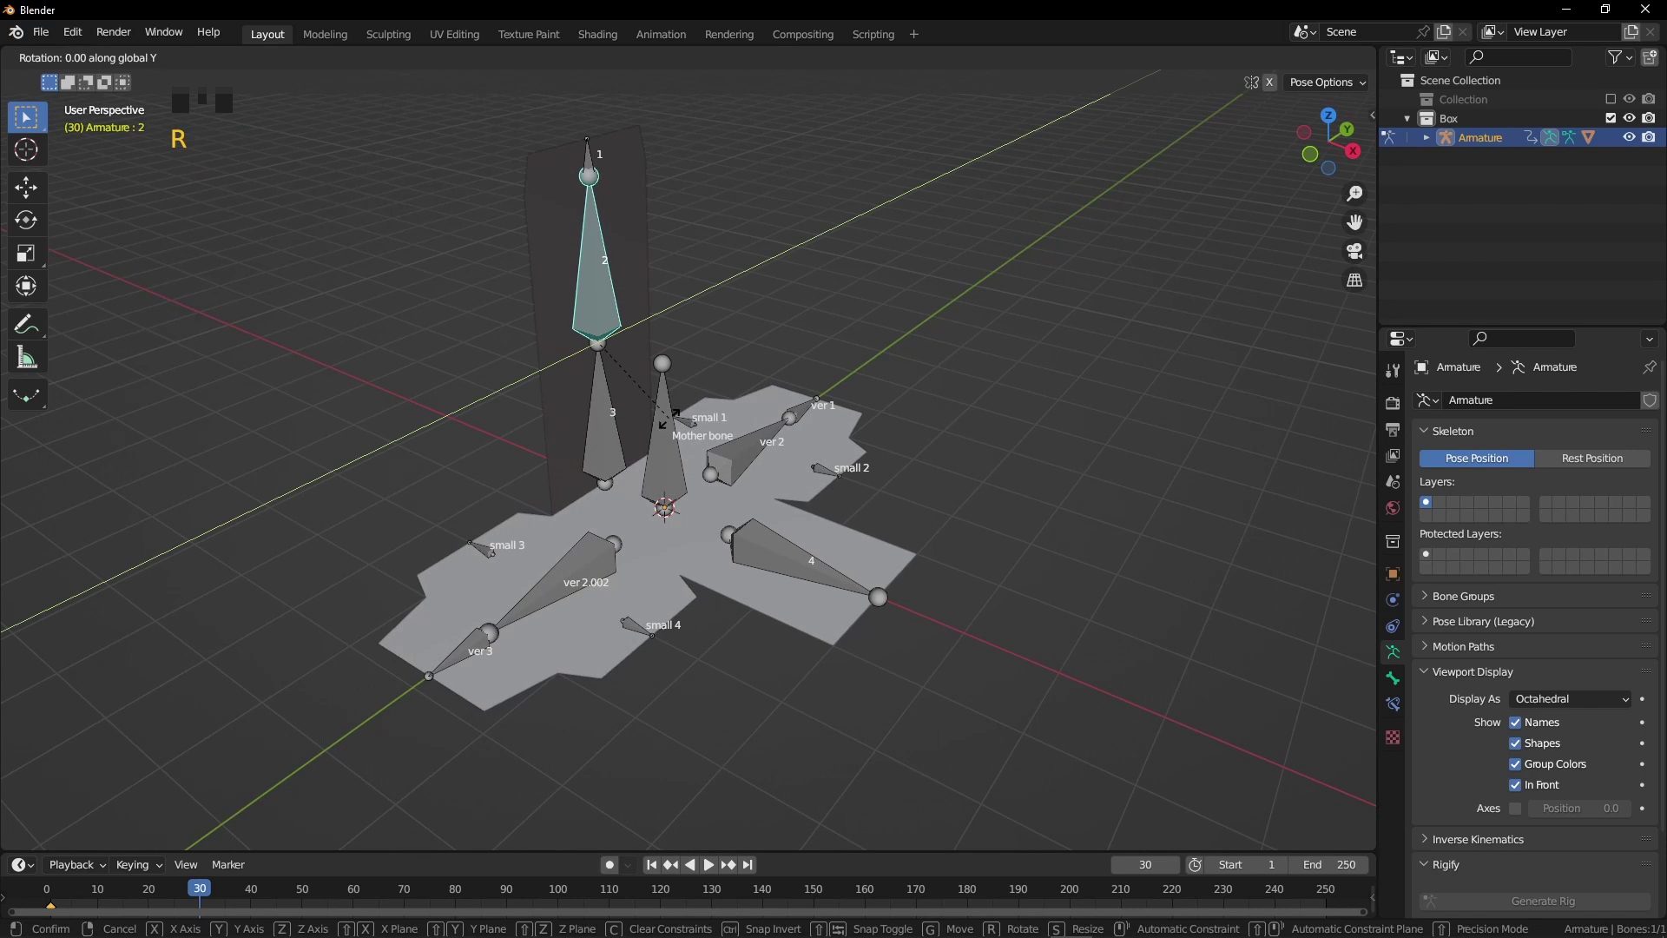
text(90)
key(Return)
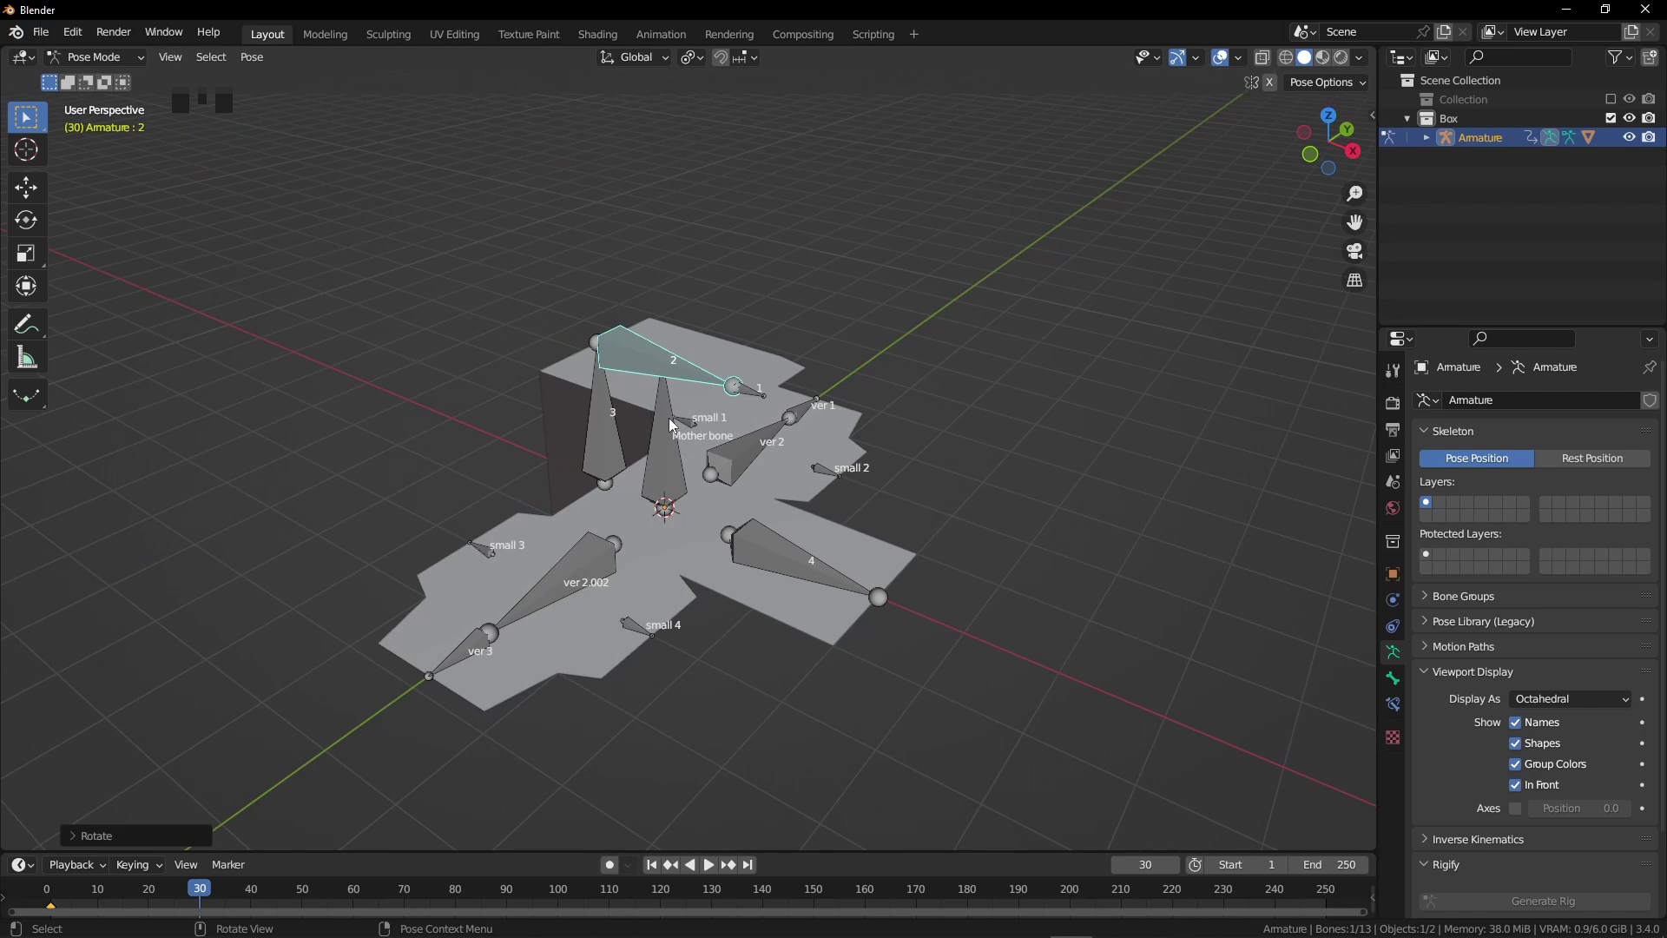
key(i)
click(669, 418)
- Rotate the end flap bone 1 by 90° about global Y and insert a Rotation keyframe for it at frame 30
click(752, 389)
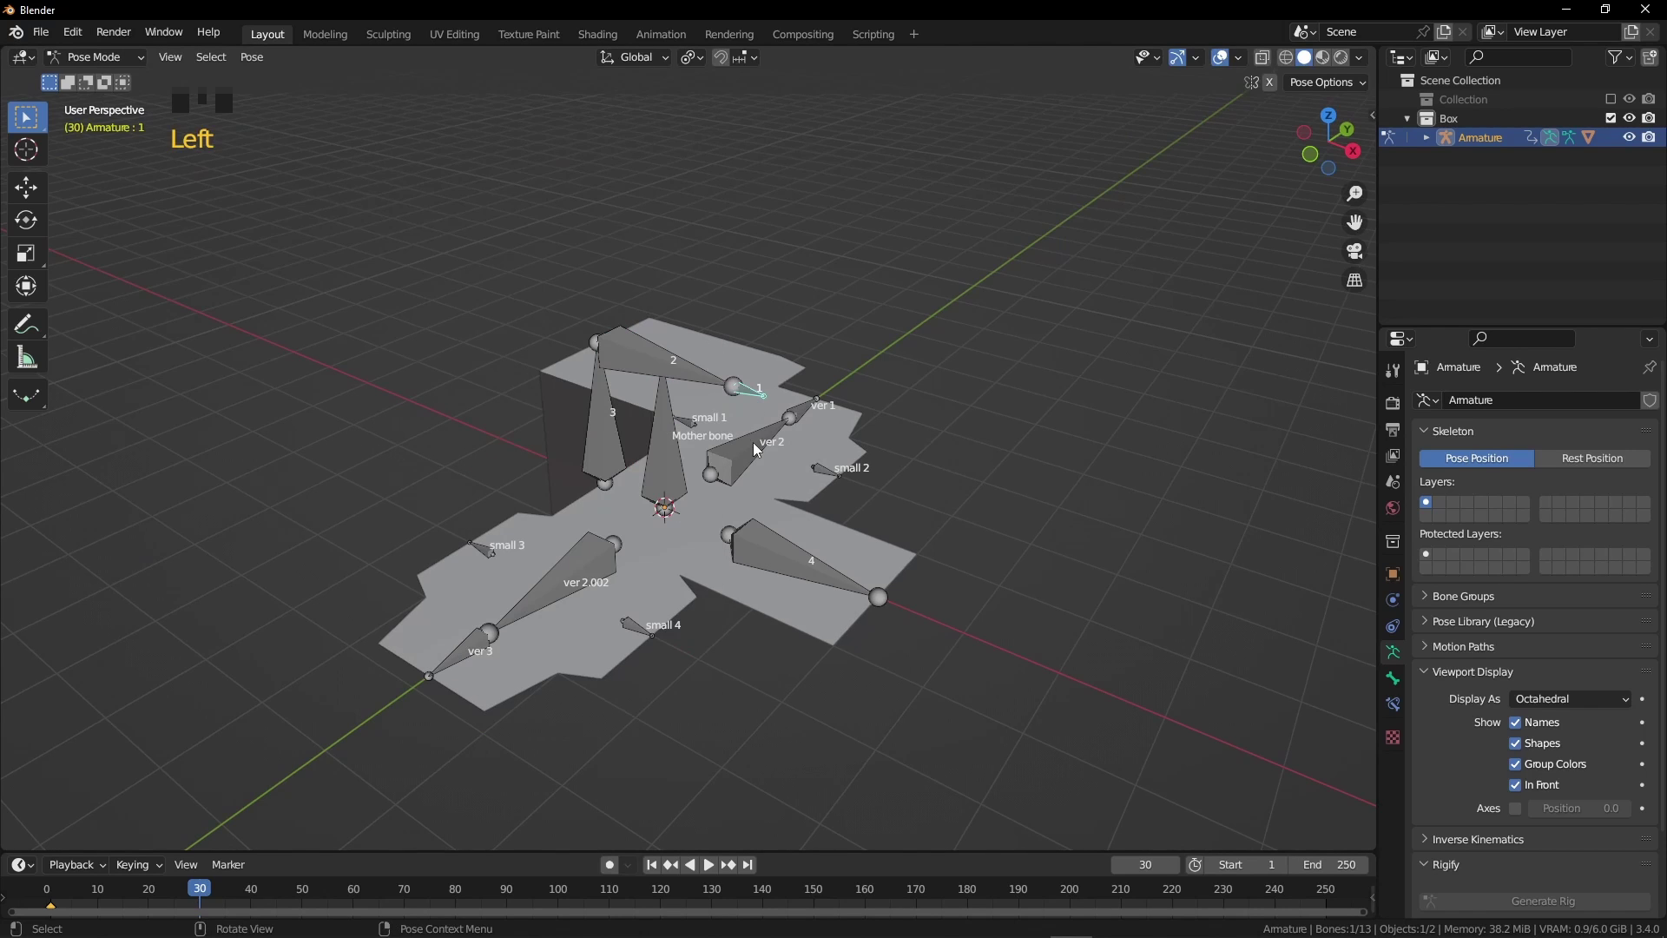
key(r)
key(y)
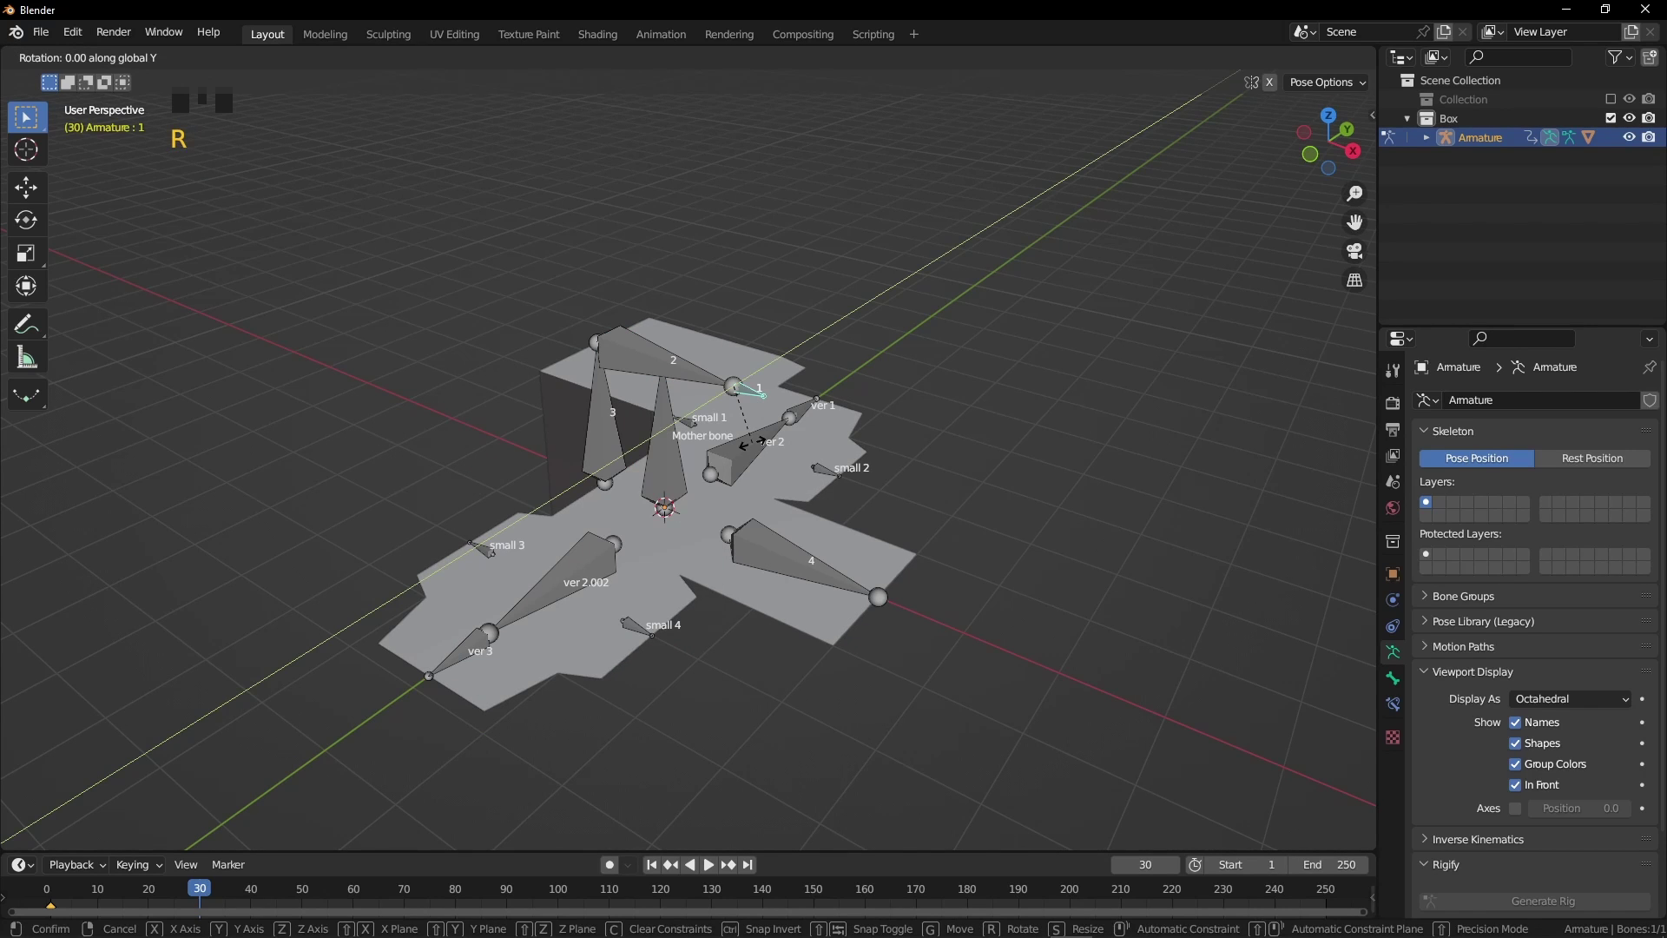
text(90)
key(Return)
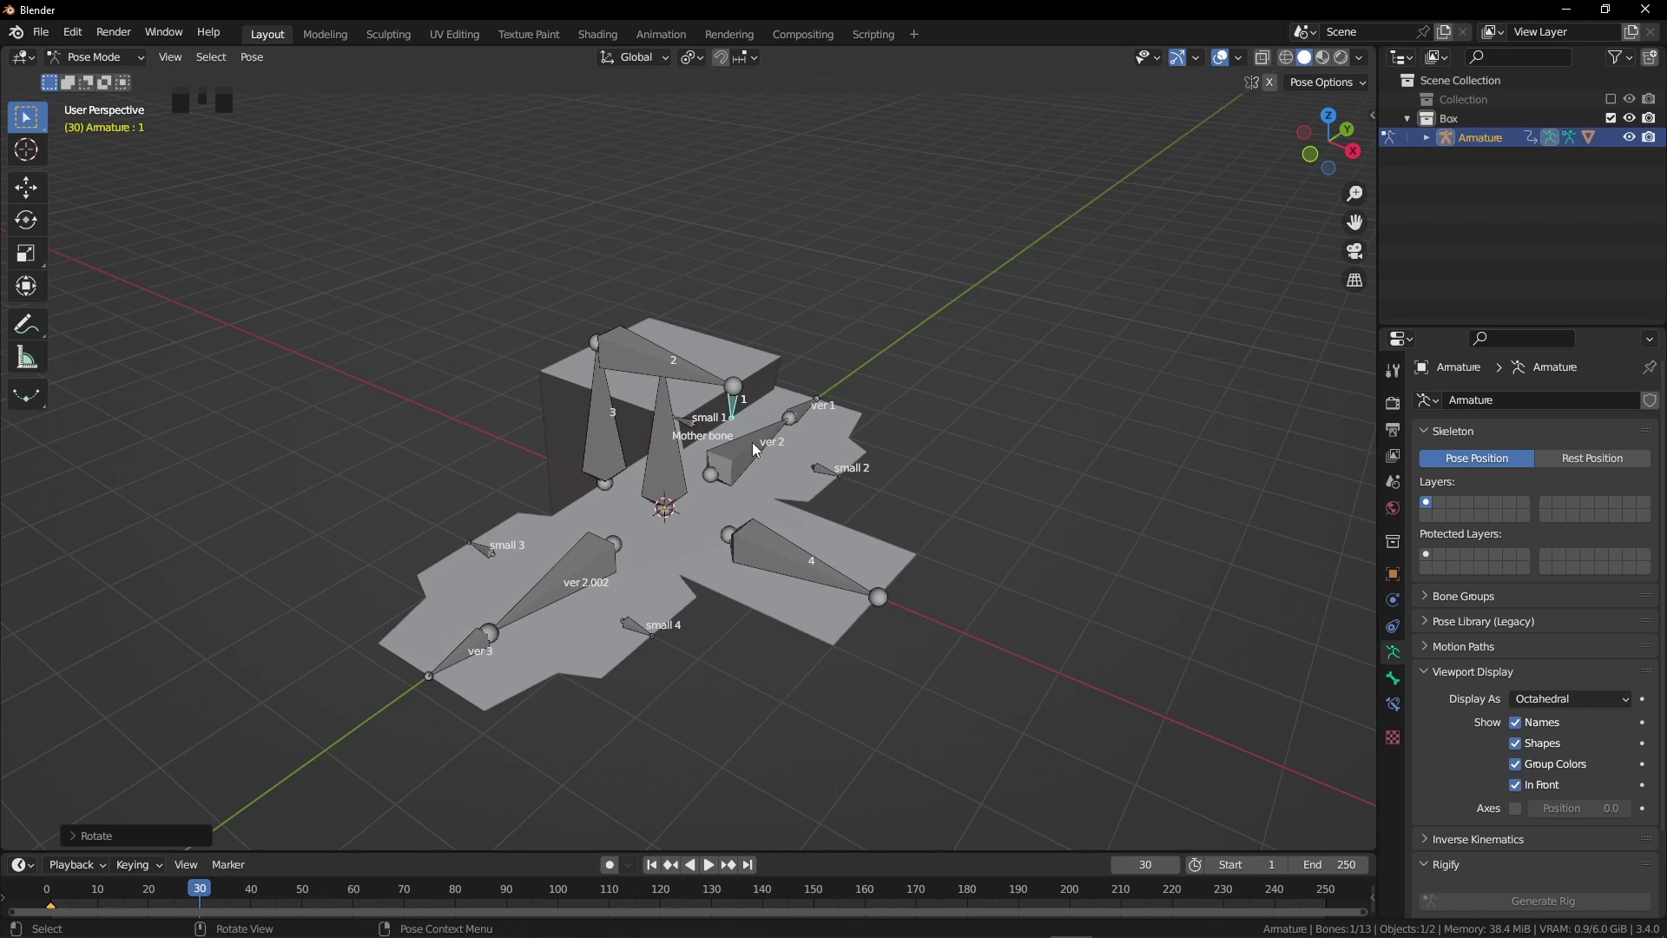
key(i)
click(752, 441)
- Rotate the side flap bones small 3 and small 1 by 92° about global Y and key their rotation at frame 30
click(485, 549)
middle_drag(624, 533, 586, 537)
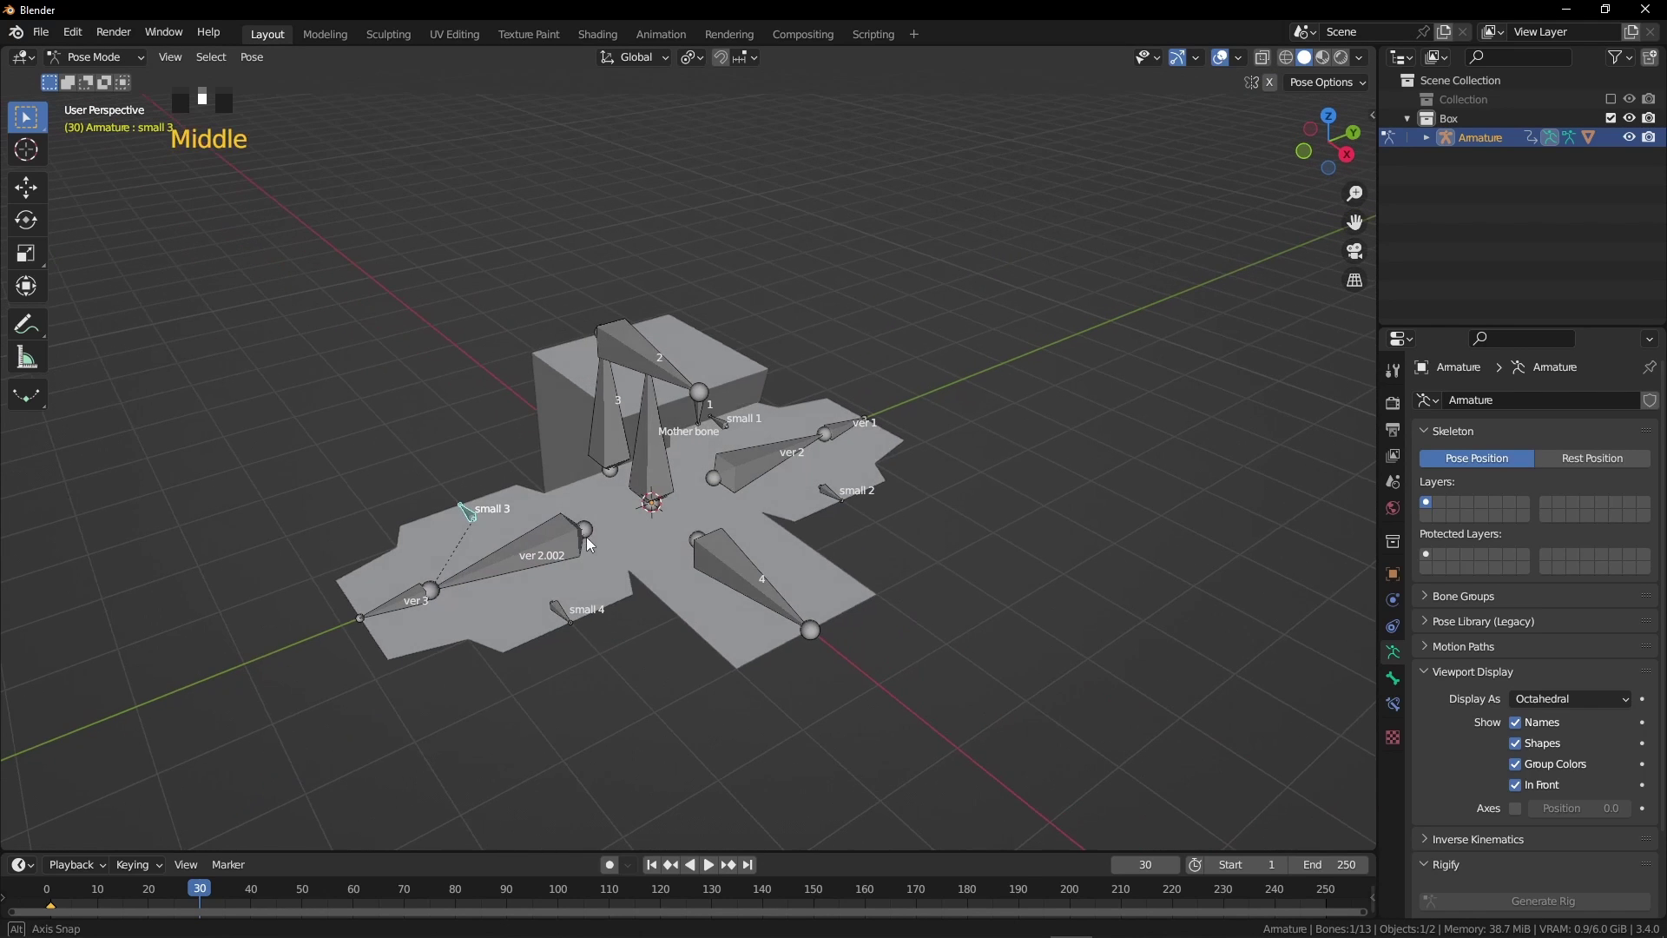
shift+middle_drag(702, 463, 429, 623)
shift+click(540, 481)
key(r)
text(y)
text(90)
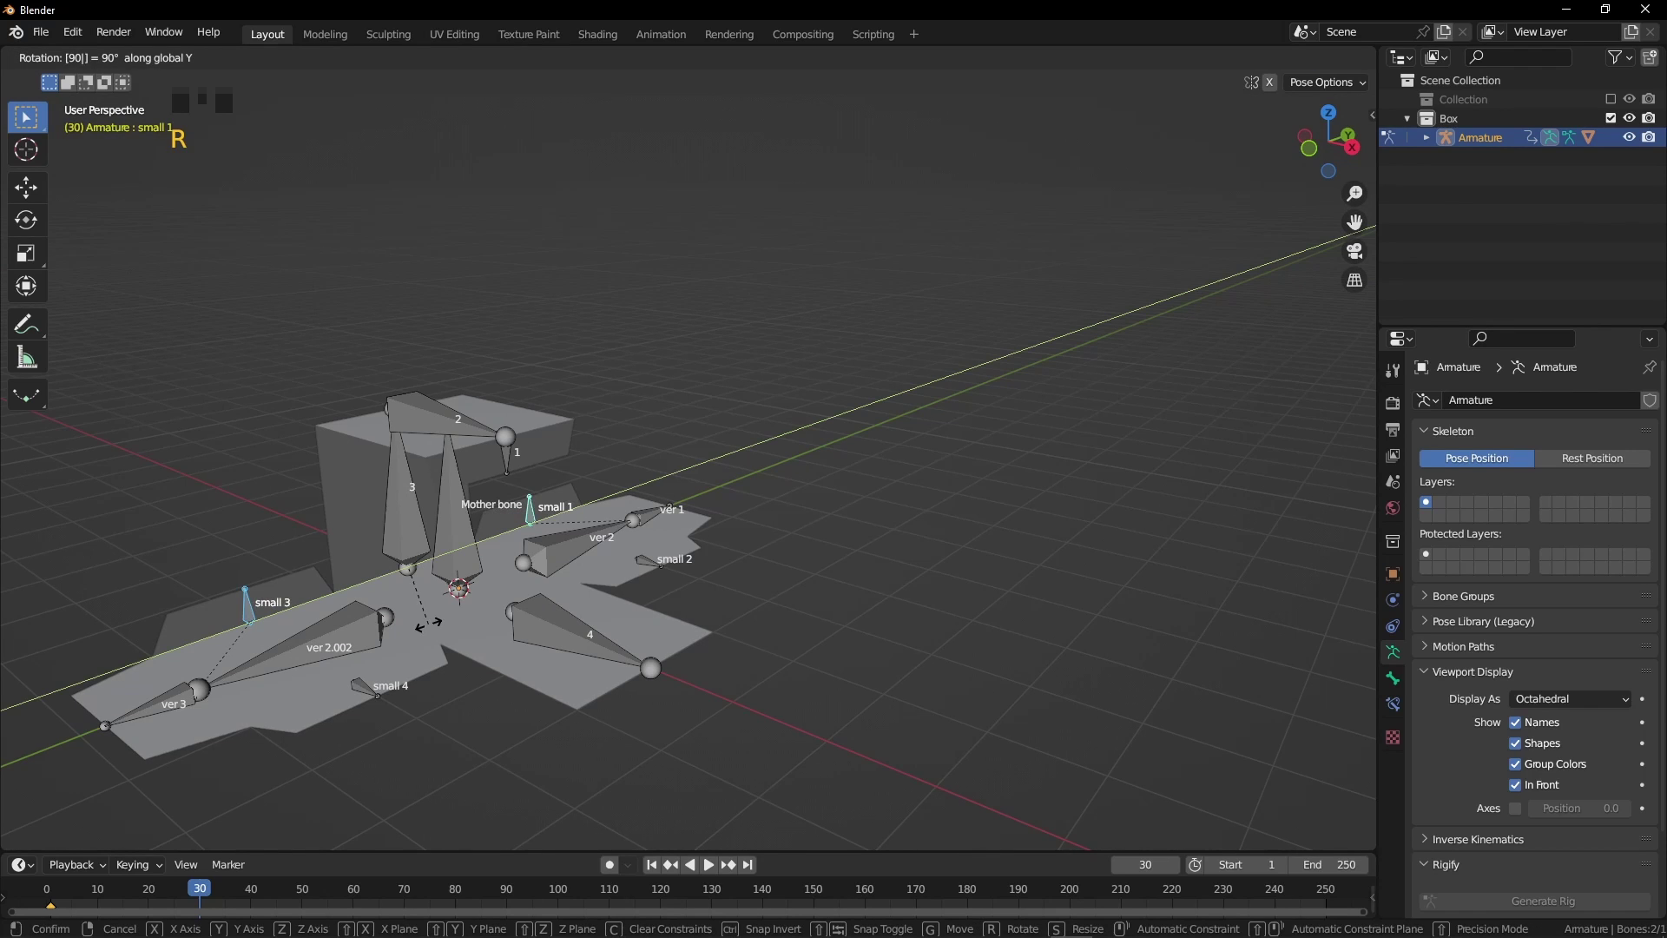
key(BackSpace)
text(2)
key(Return)
key(i)
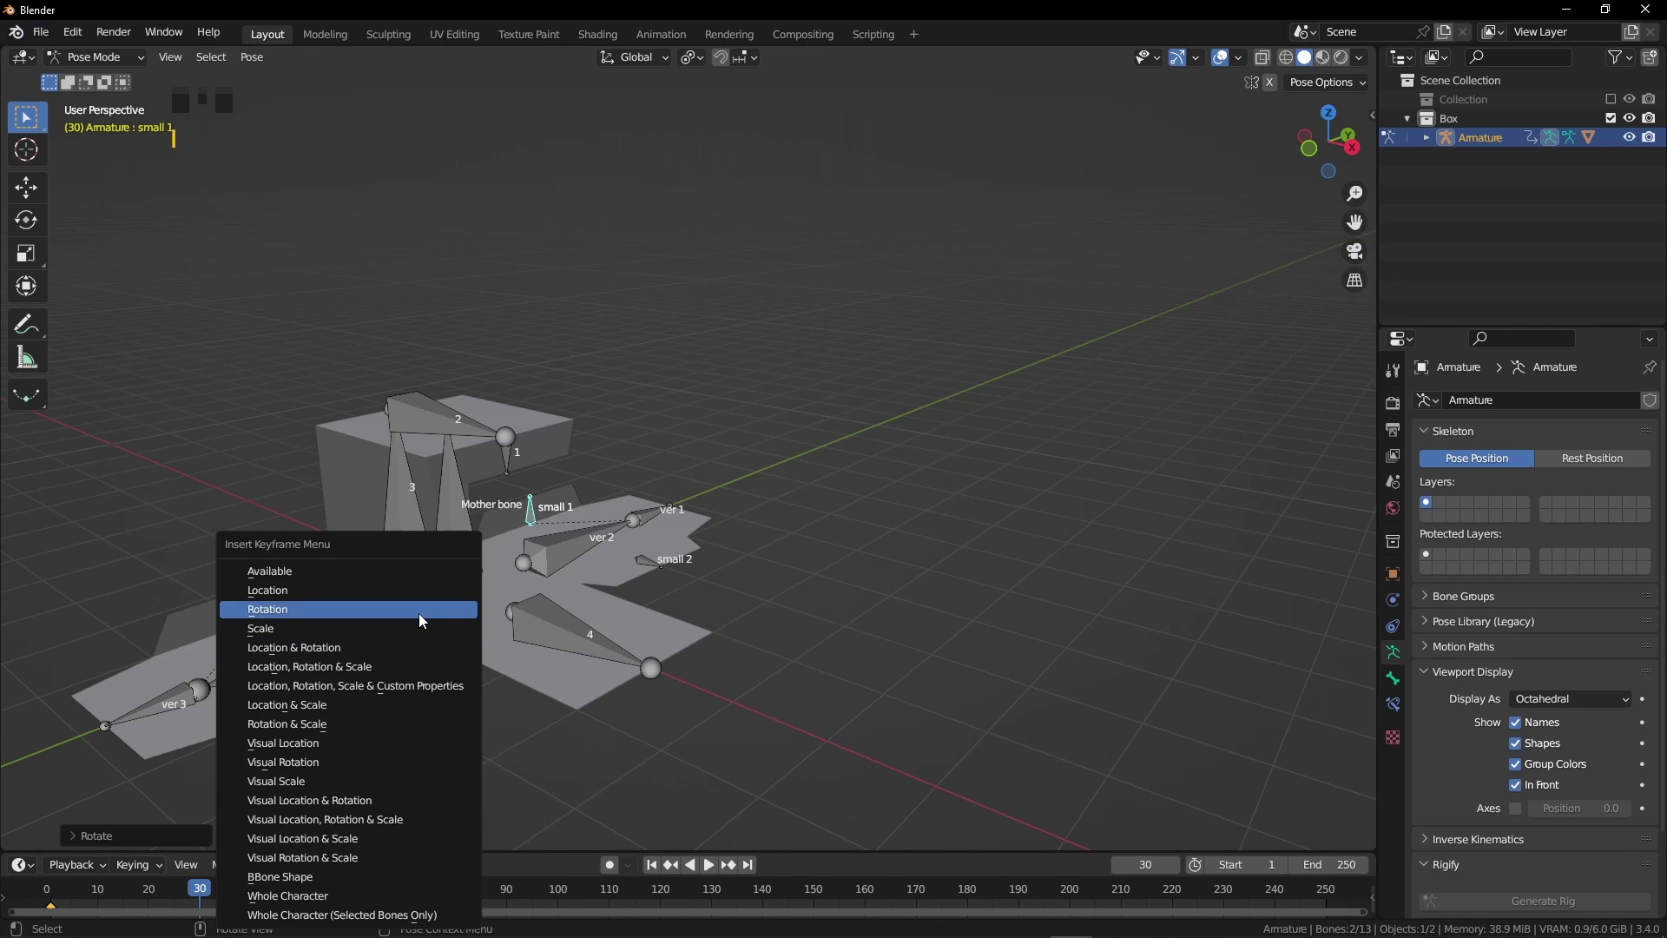
click(419, 612)
- Rotate the side flap bones small 4 and small 2 by -92° about global Y and key their rotation at frame 30
click(365, 686)
shift+click(648, 560)
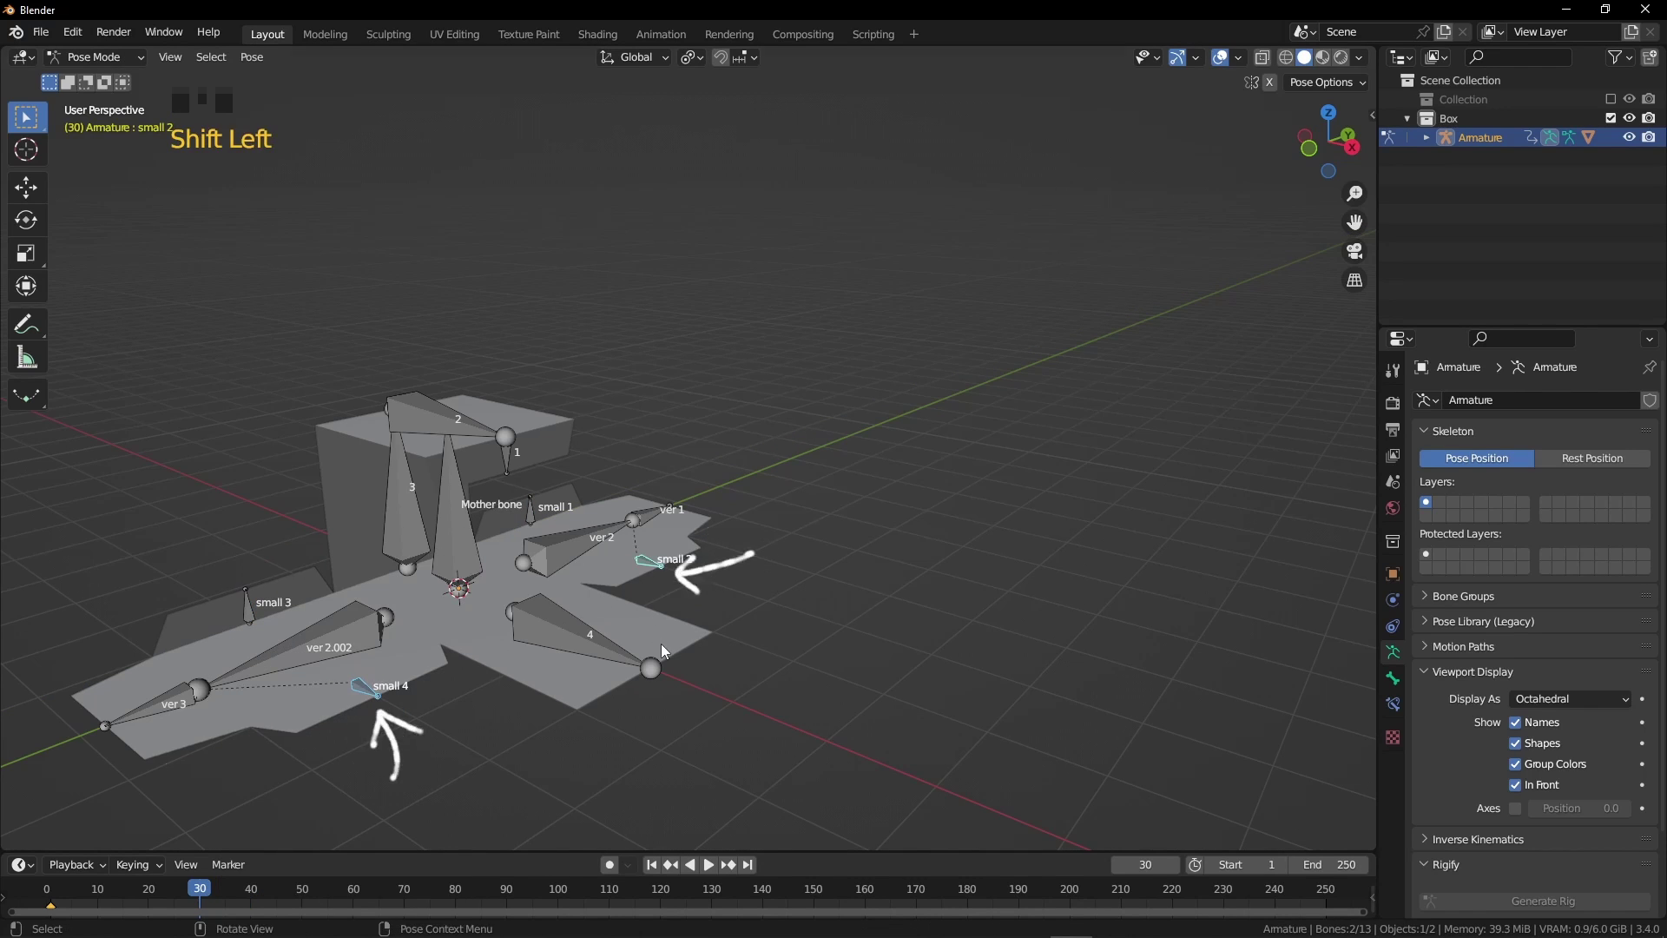
text(ry-92)
key(Return)
key(i)
click(560, 632)
middle_drag(545, 617, 361, 716)
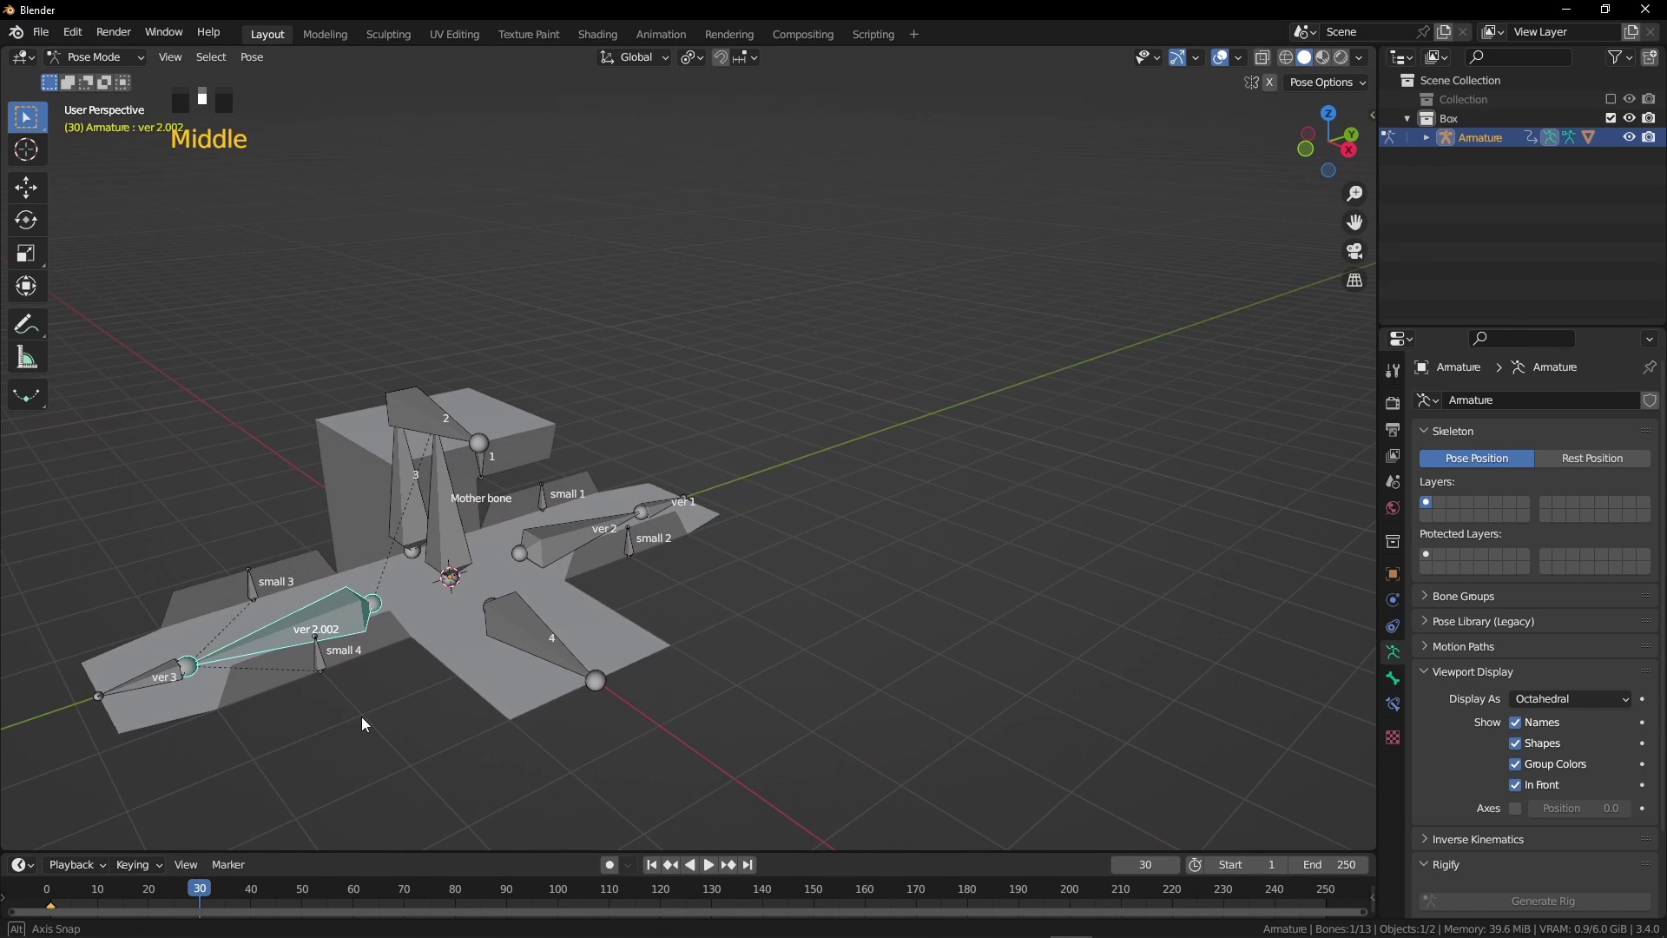
- Rotate bone ver 2.002 by -90° about global X and insert a Rotation keyframe for it at frame 30
text(rx)
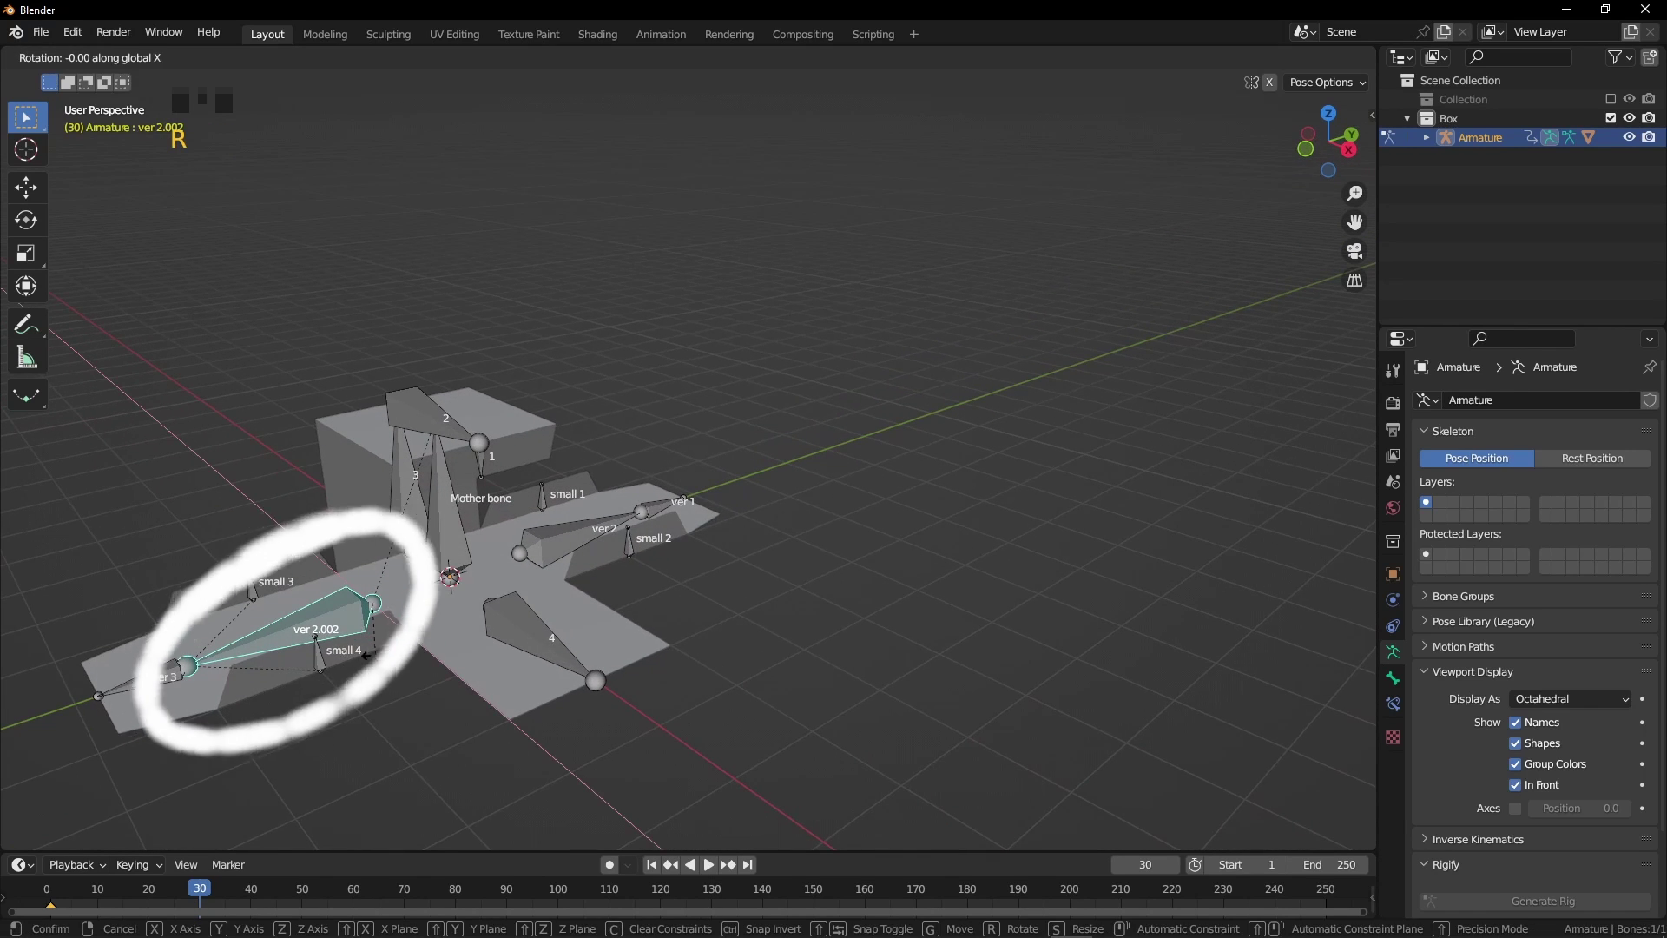
text(-90)
key(Return)
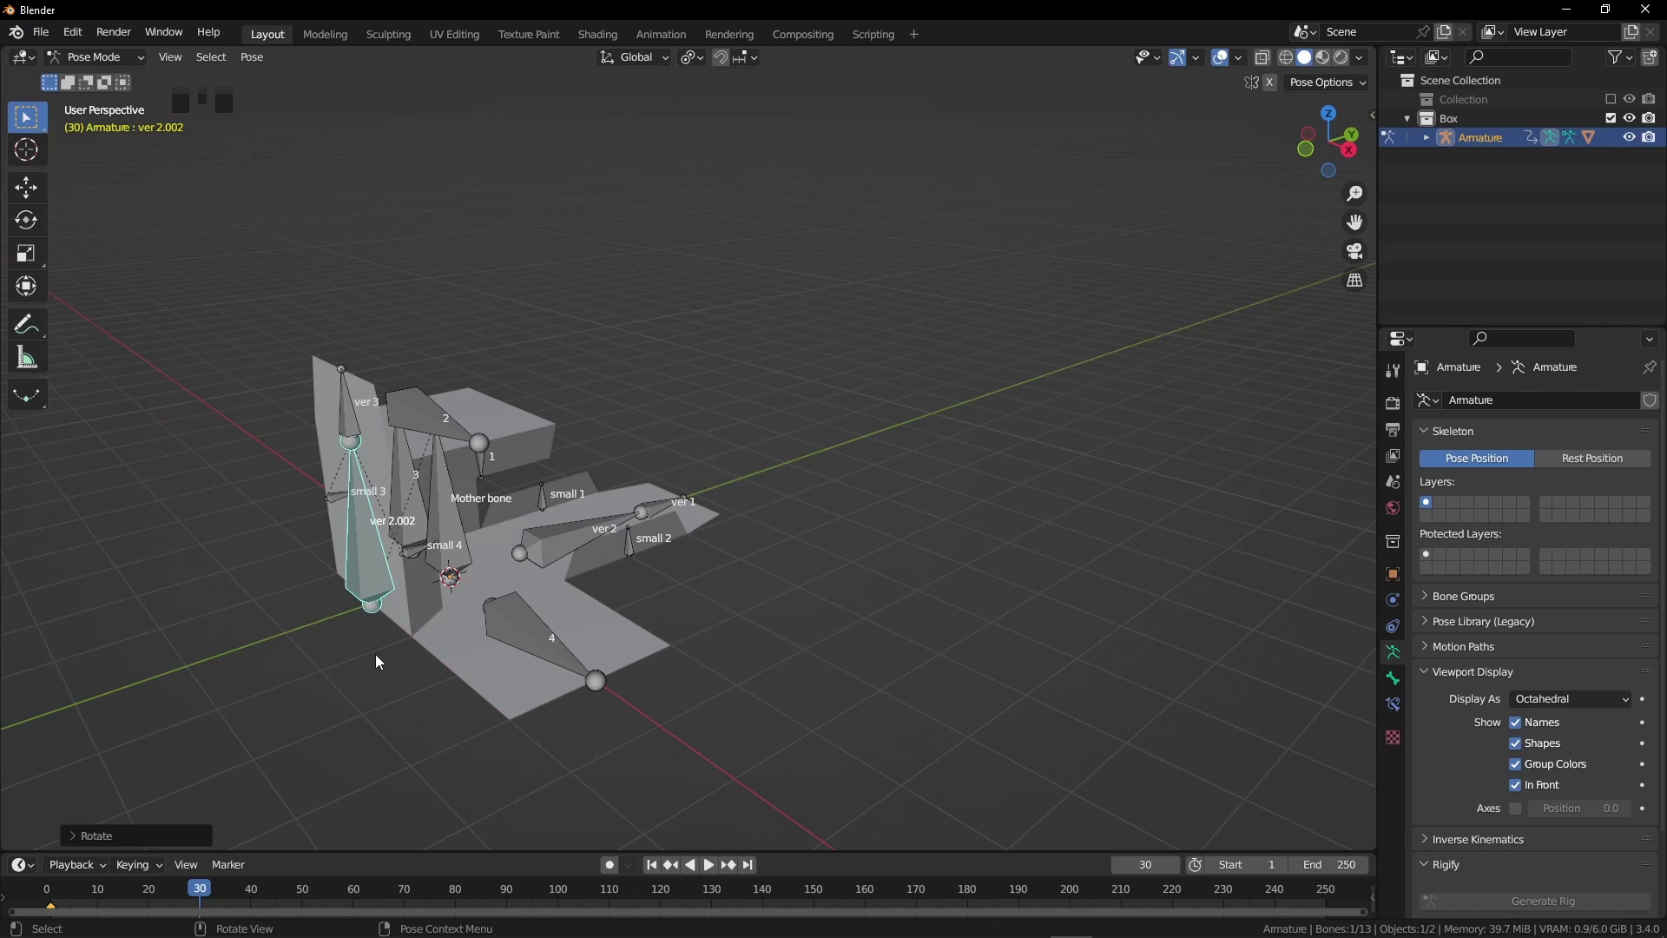
key(i)
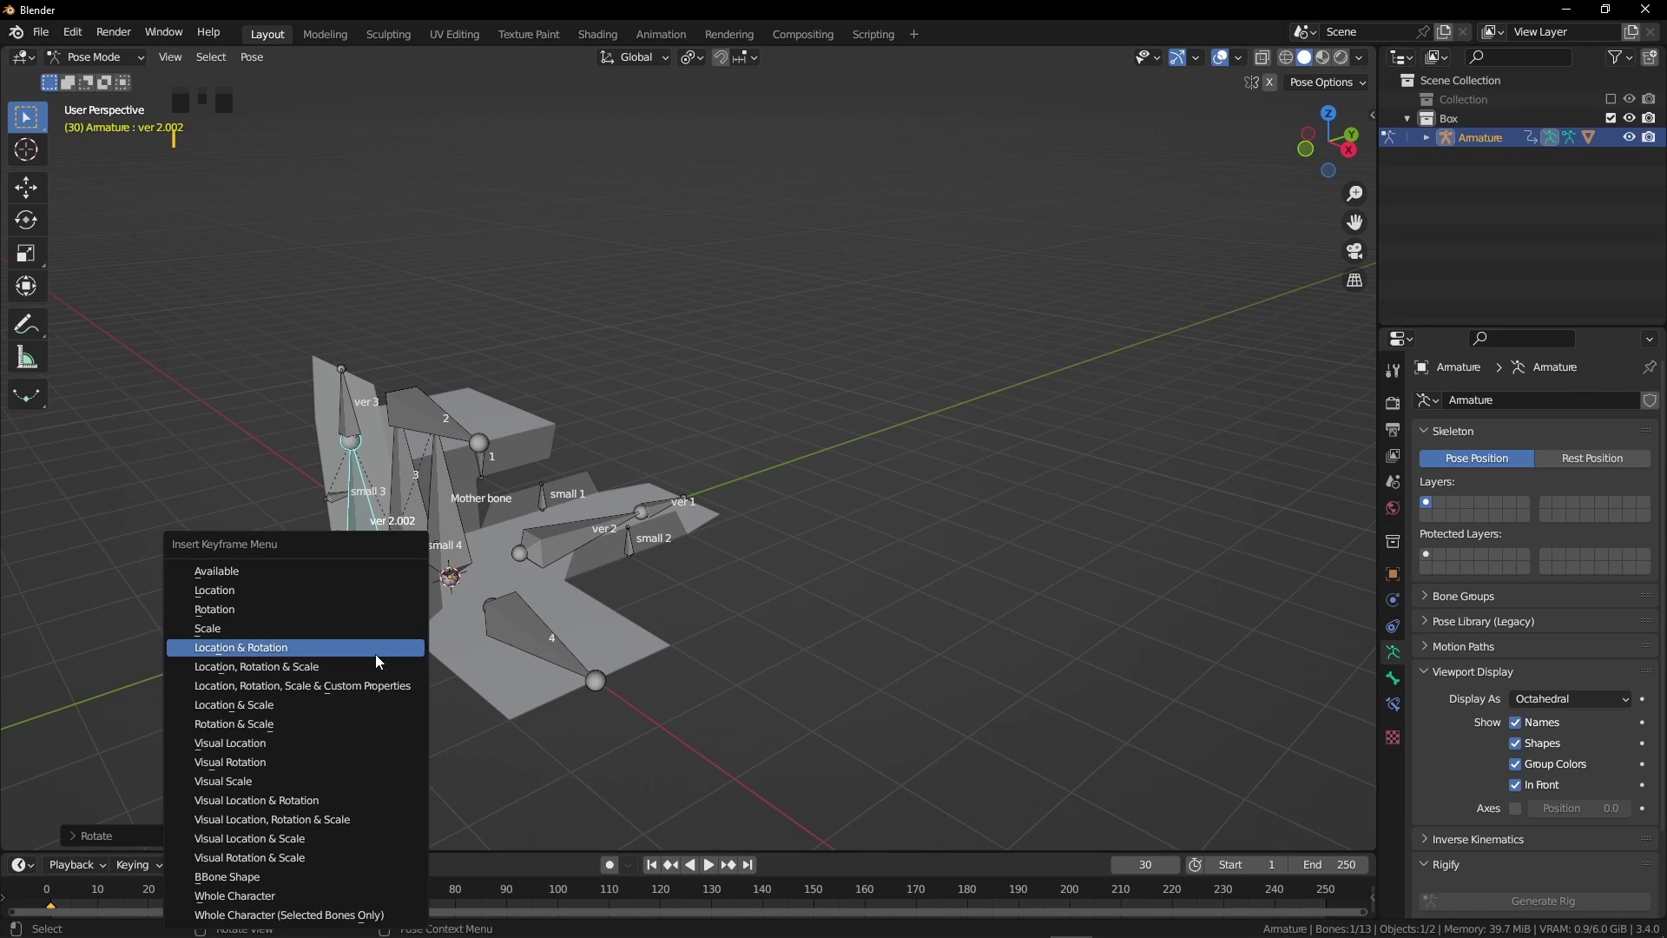
click(247, 608)
- Rotate the end flap bone ver 3 by -94° about global X and key its rotation at frame 30
click(342, 390)
text(ryx-90)
key(BackSpace)
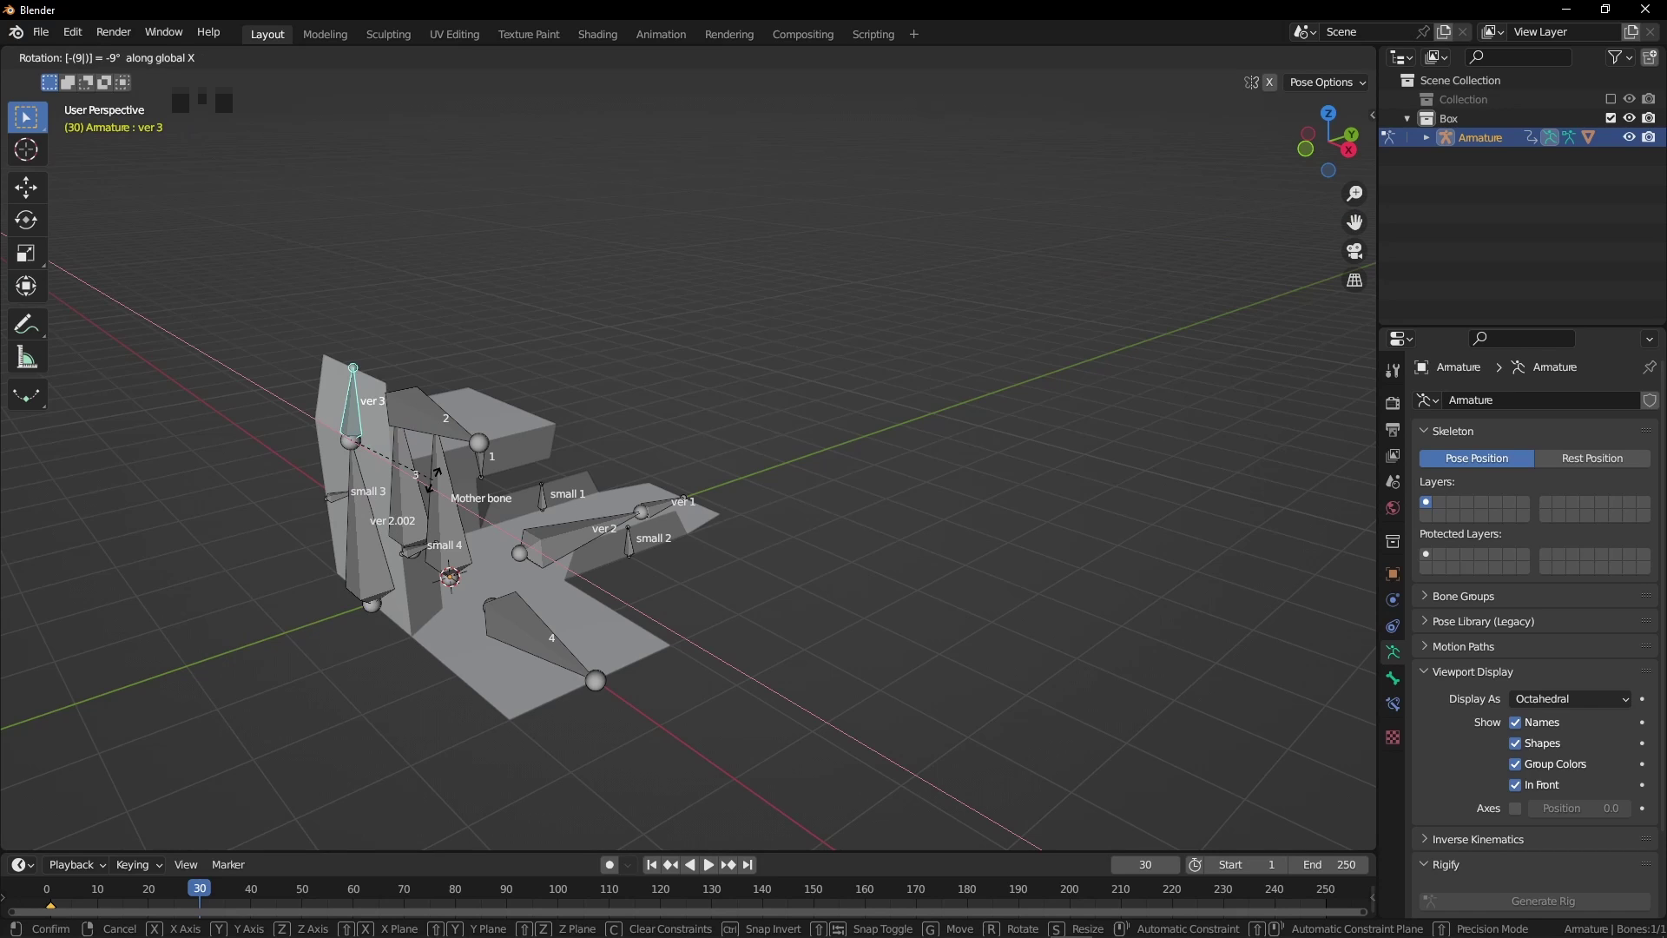
text(4)
key(Return)
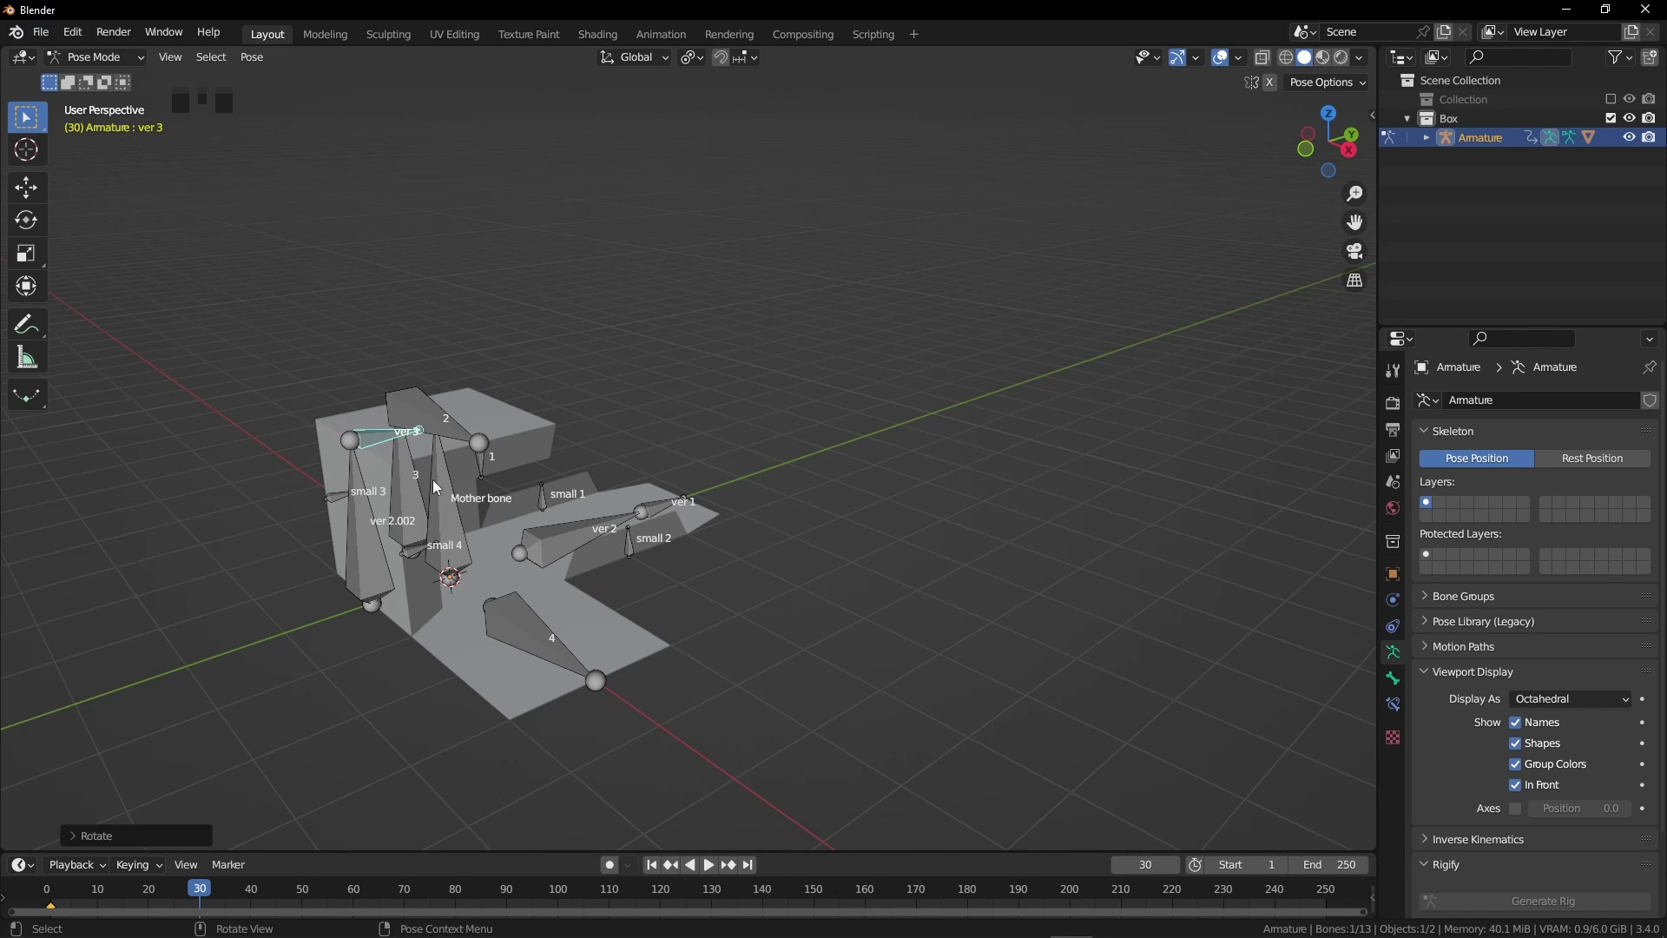
key(i)
click(433, 482)
- Rotate the opposite panel bone ver 2 by 90° about global X and key its rotation at frame 30
middle_drag(437, 487, 343, 519)
scroll(343, 519, up, 3)
click(607, 633)
text(r)
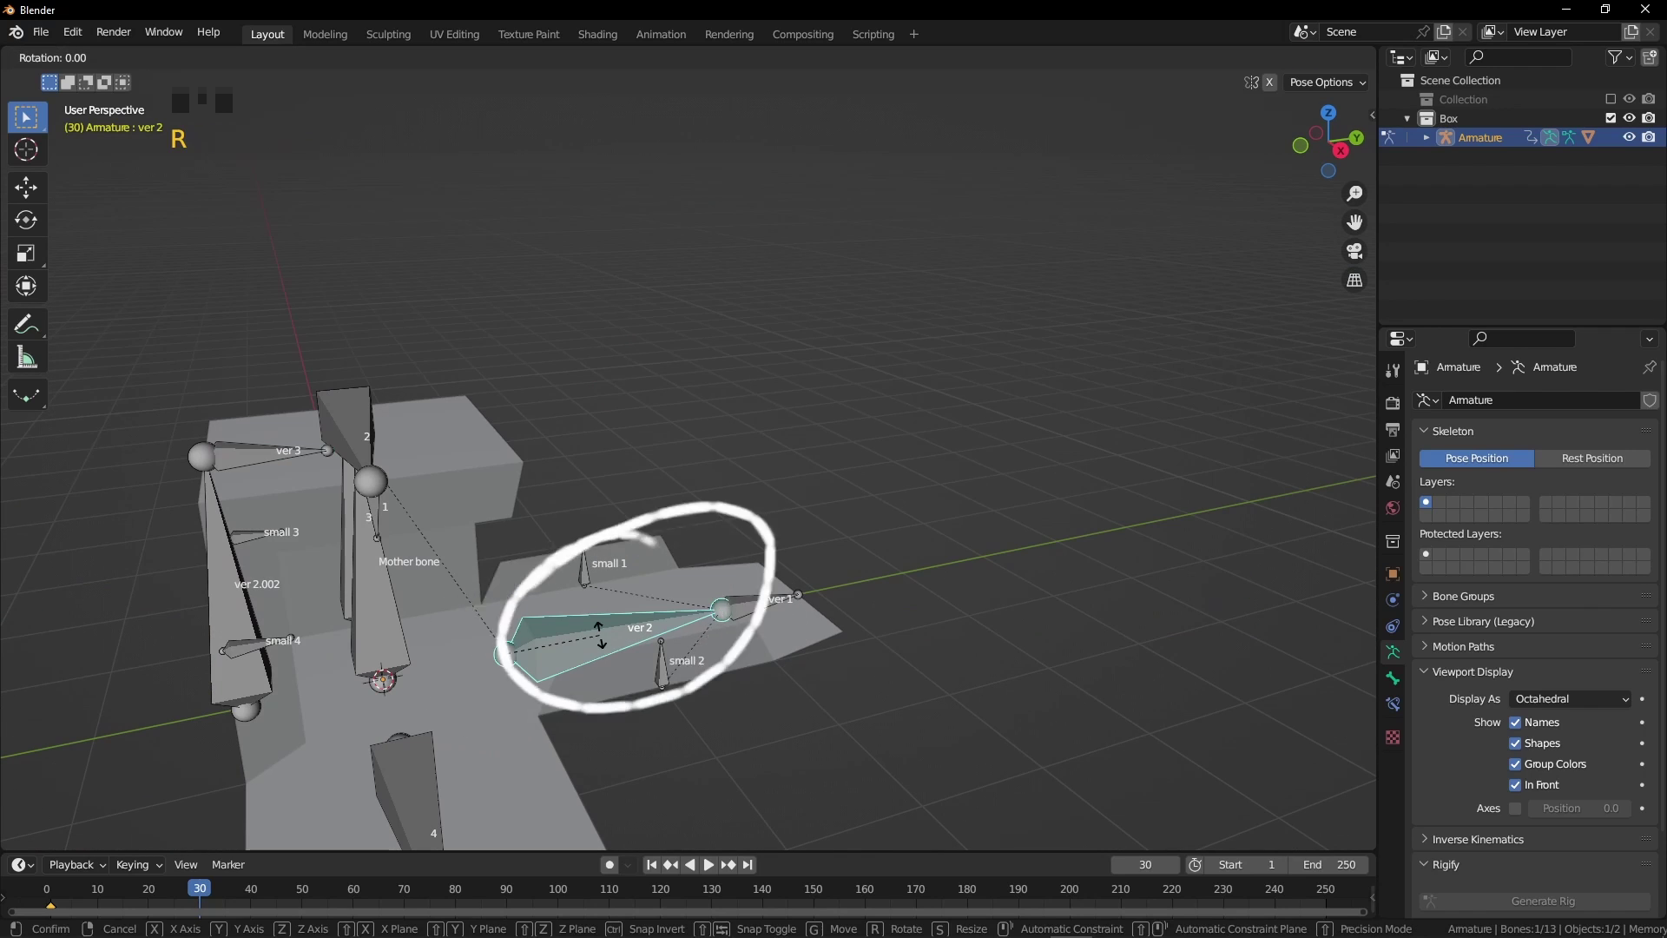
text(x90)
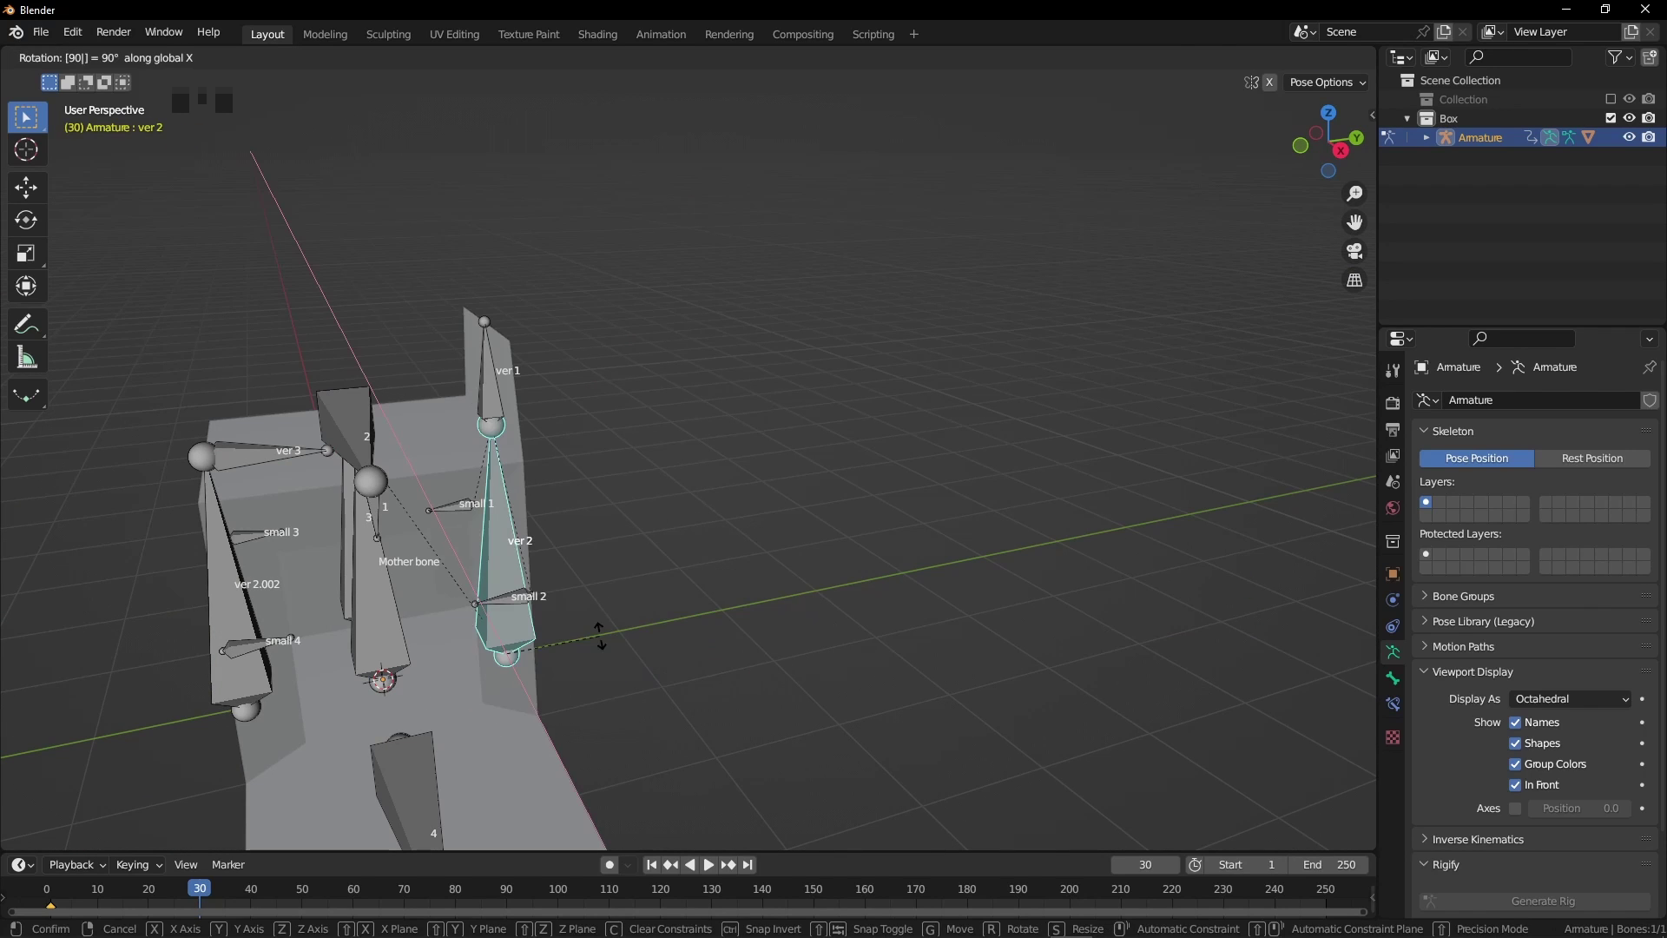
key(Return)
key(i)
click(560, 625)
- Rotate the end flap bone ver 1 by 90° about global X and key its rotation at frame 30
middle_drag(560, 625, 404, 578)
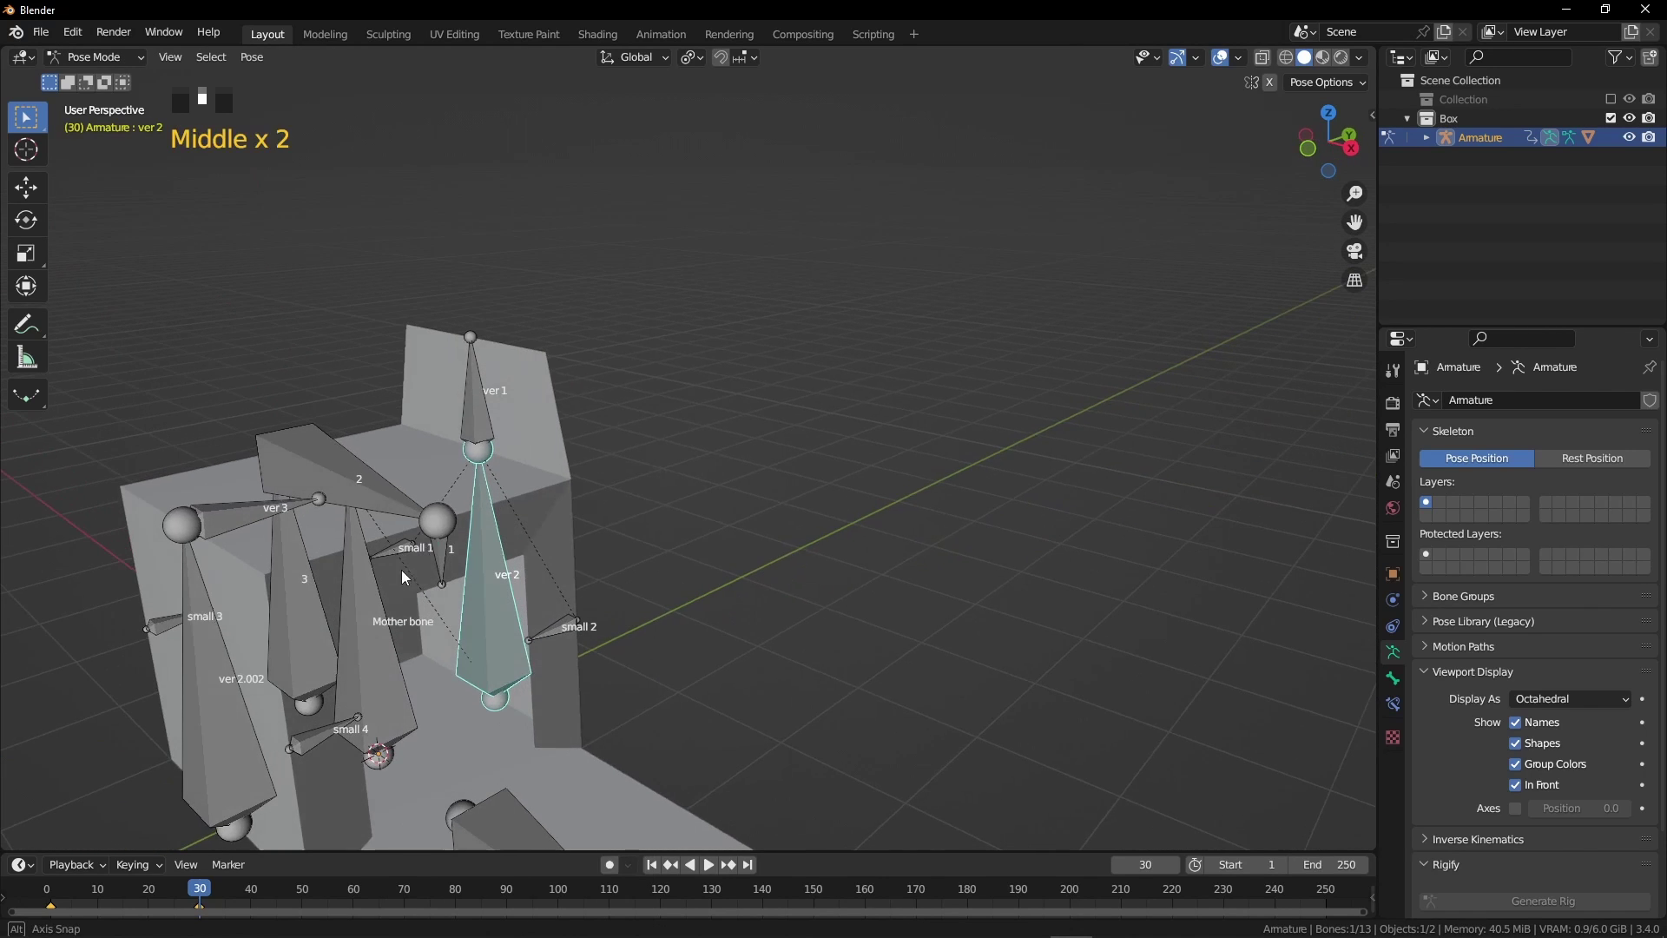
click(462, 406)
middle_drag(462, 406, 551, 502)
text(rx90)
key(Return)
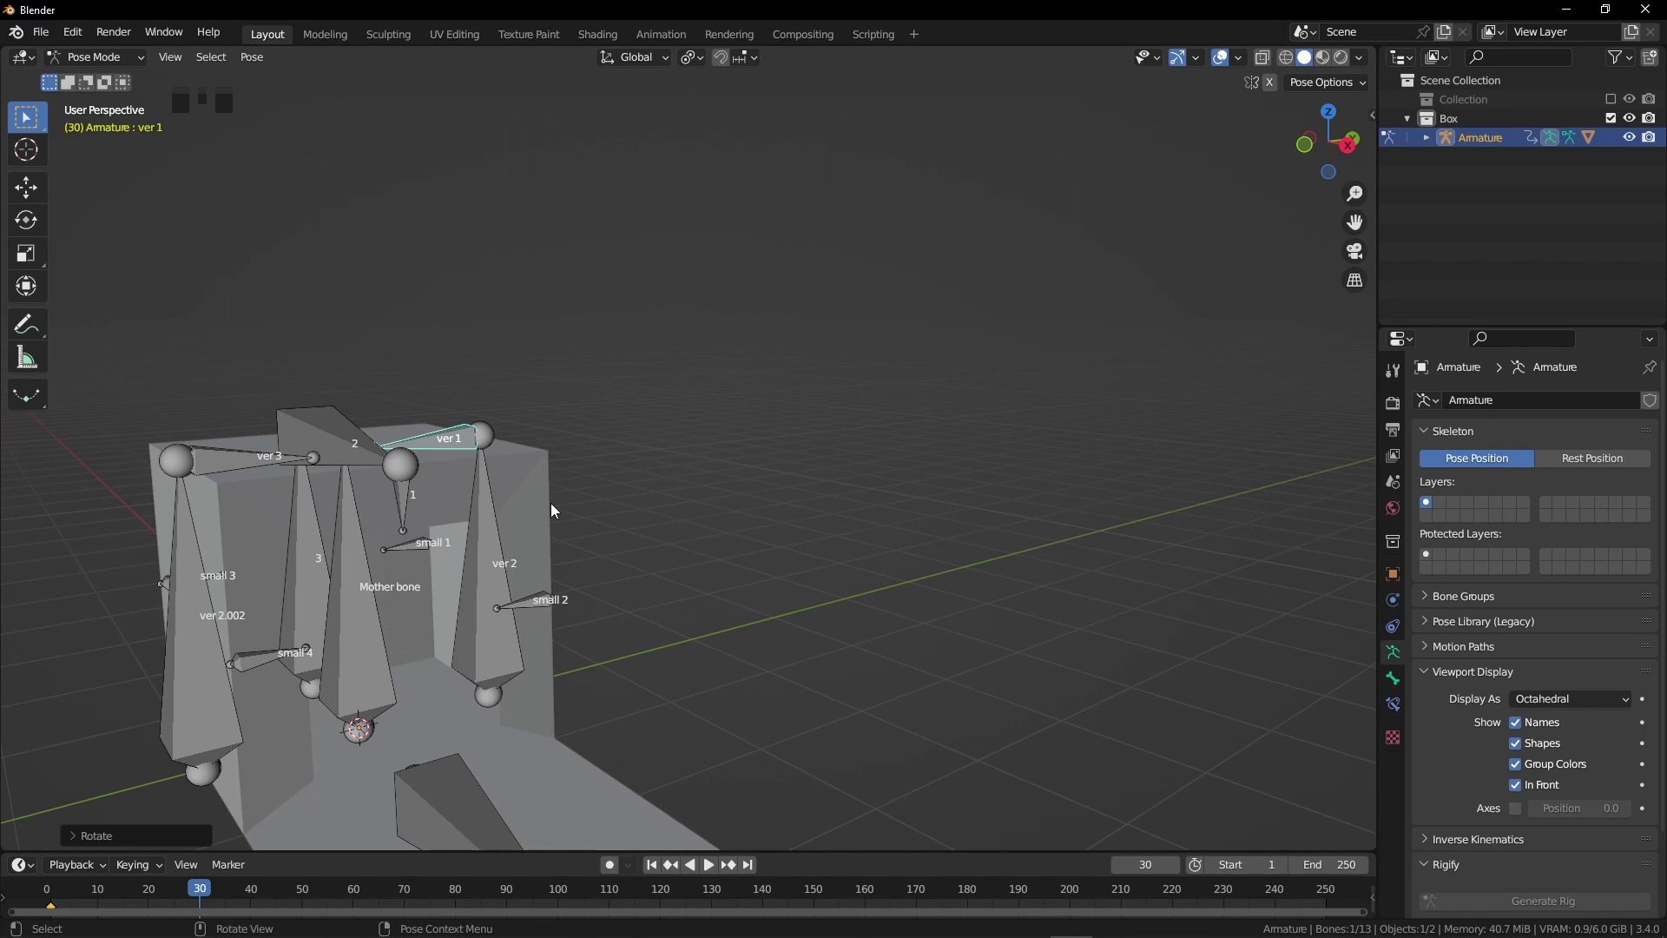
key(i)
click(552, 510)
- Rotate bone 4 by -90° about global Y and key its rotation at frame 30
scroll(476, 625, down, 3)
click(658, 700)
middle_drag(477, 625, 604, 666)
middle_drag(603, 666, 582, 658)
text(ry)
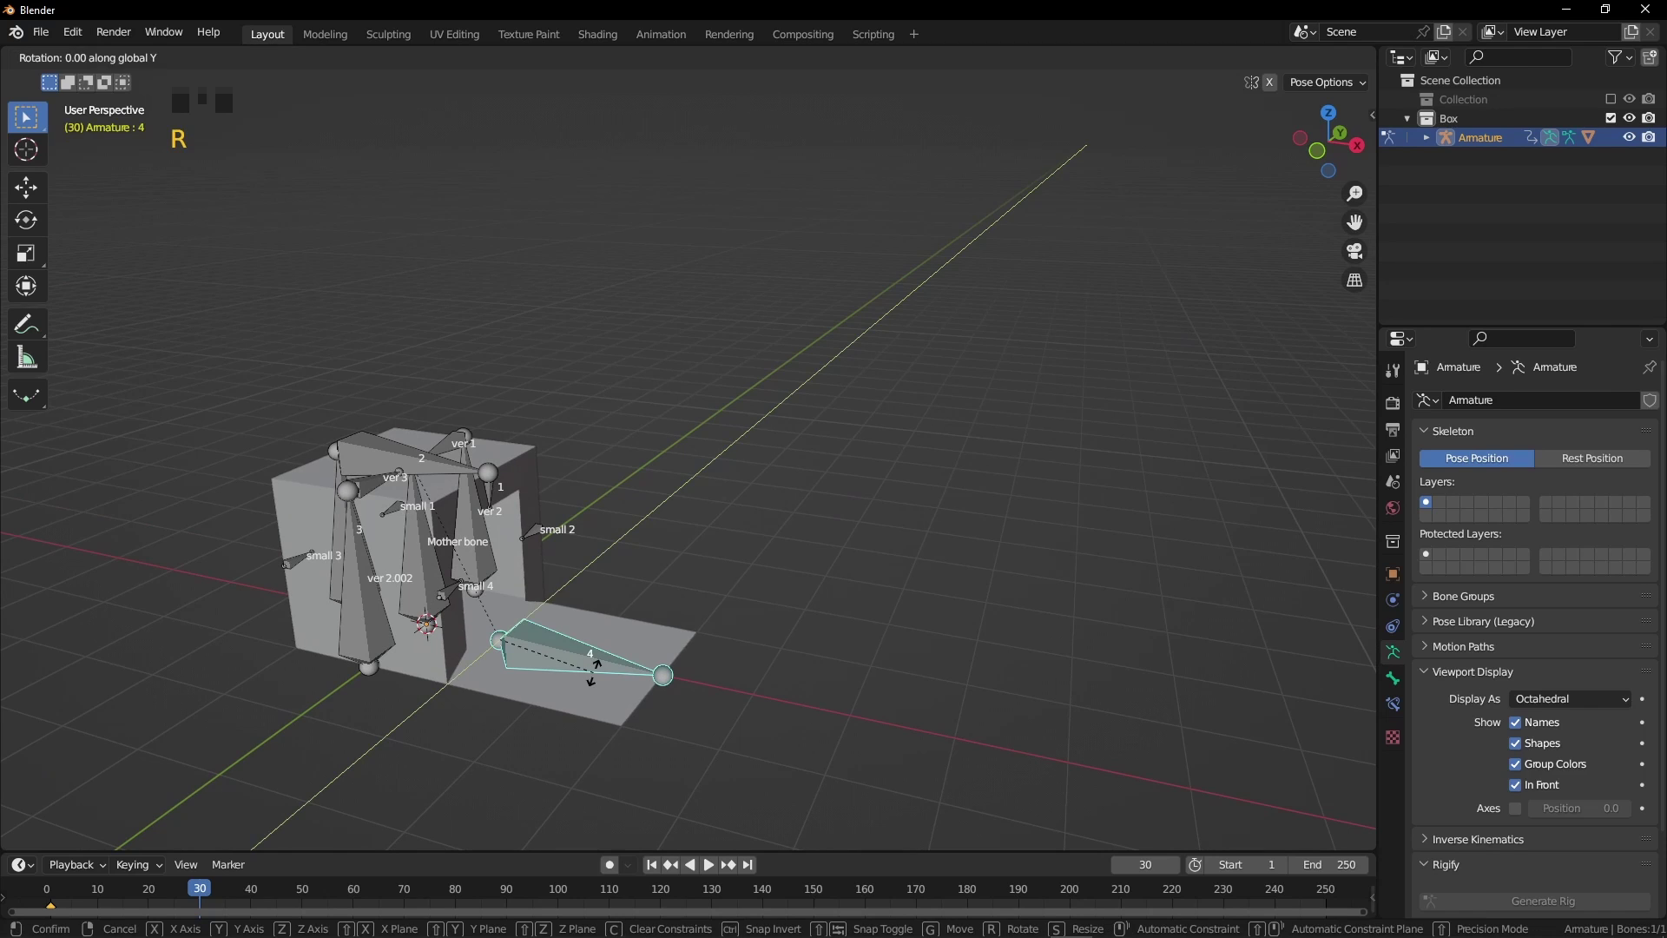
text(-90)
key(Return)
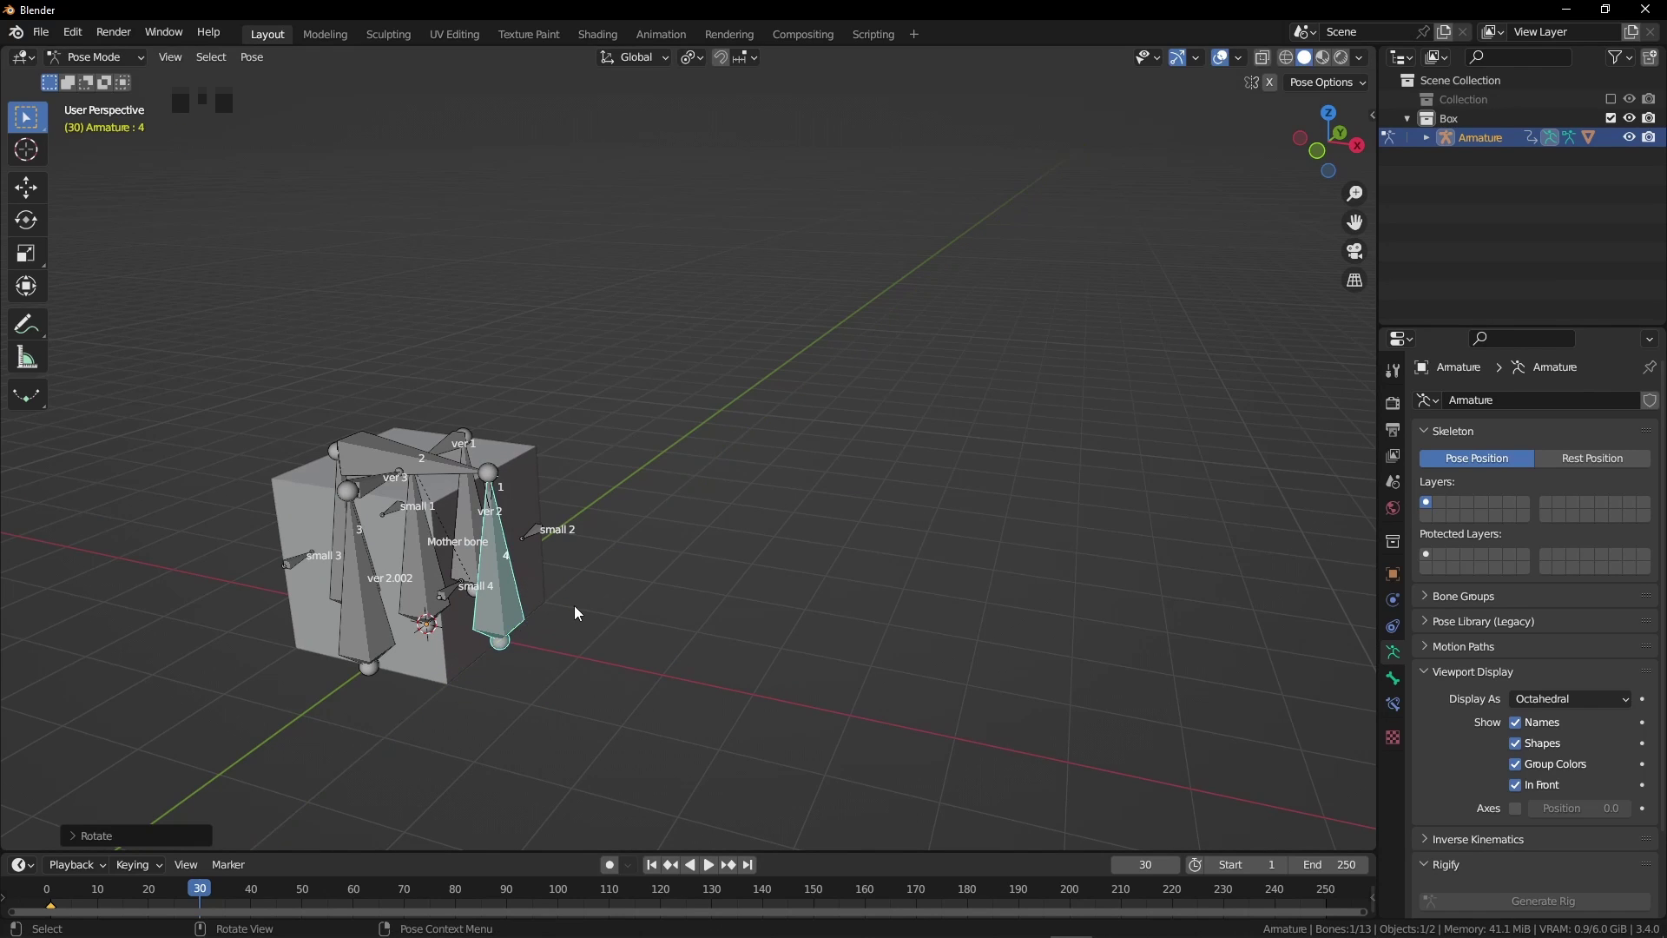
key(i)
click(575, 606)
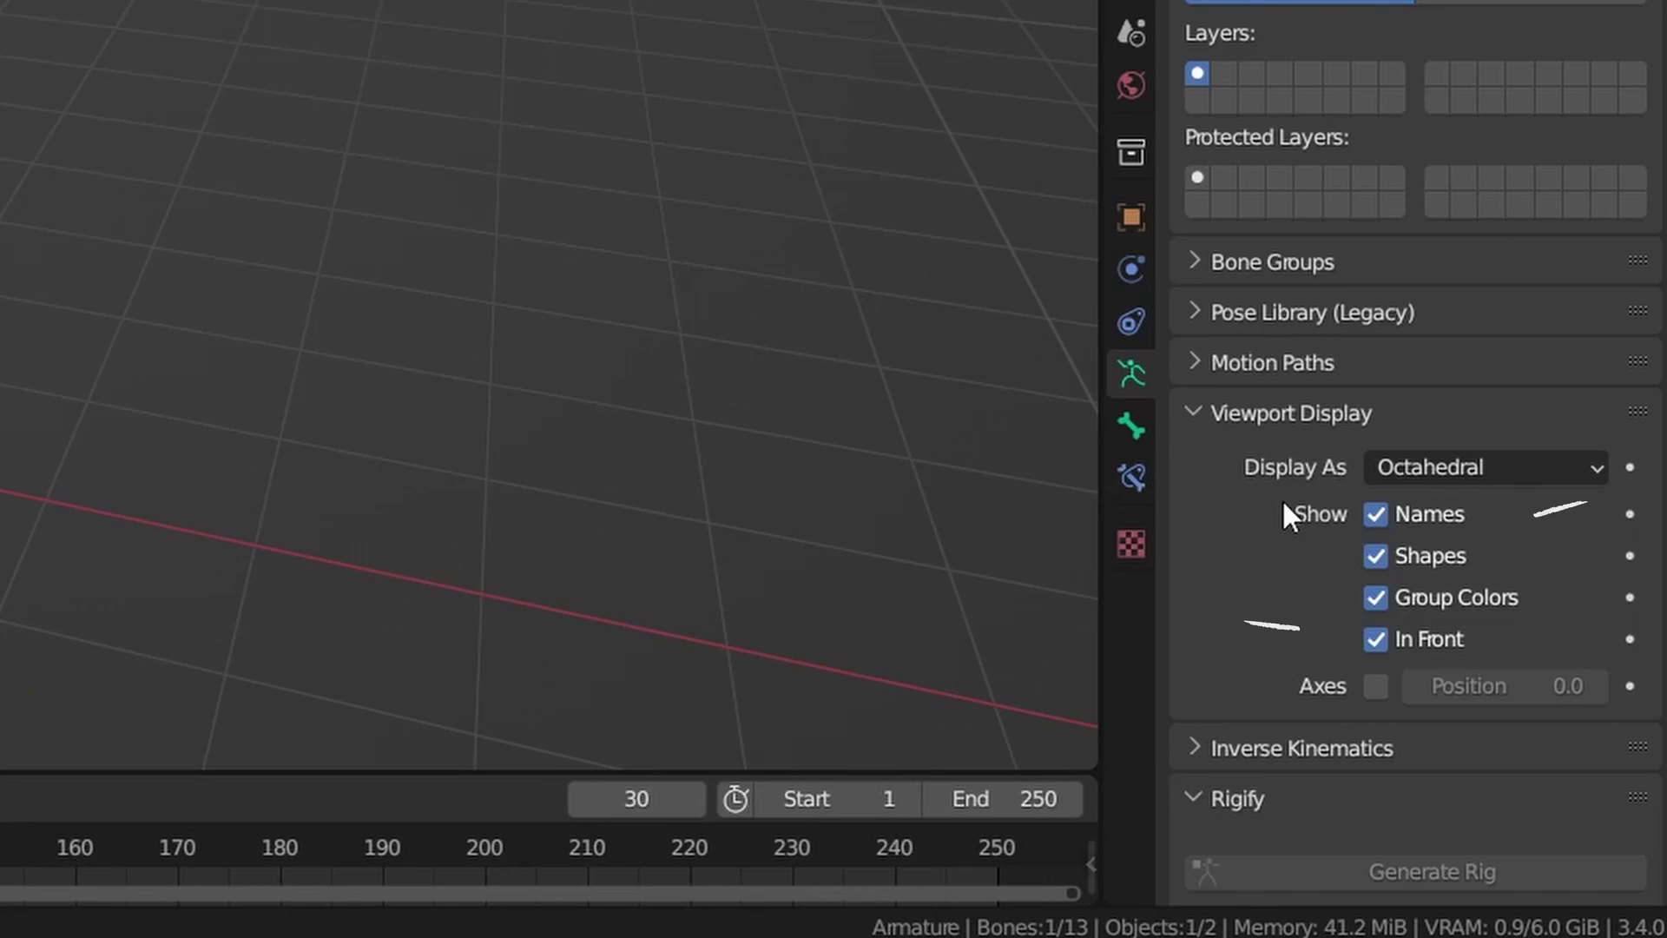
- Turn off Names and In Front in the armature's viewport display and scrub to frame 22 to inspect the fold
click(1375, 514)
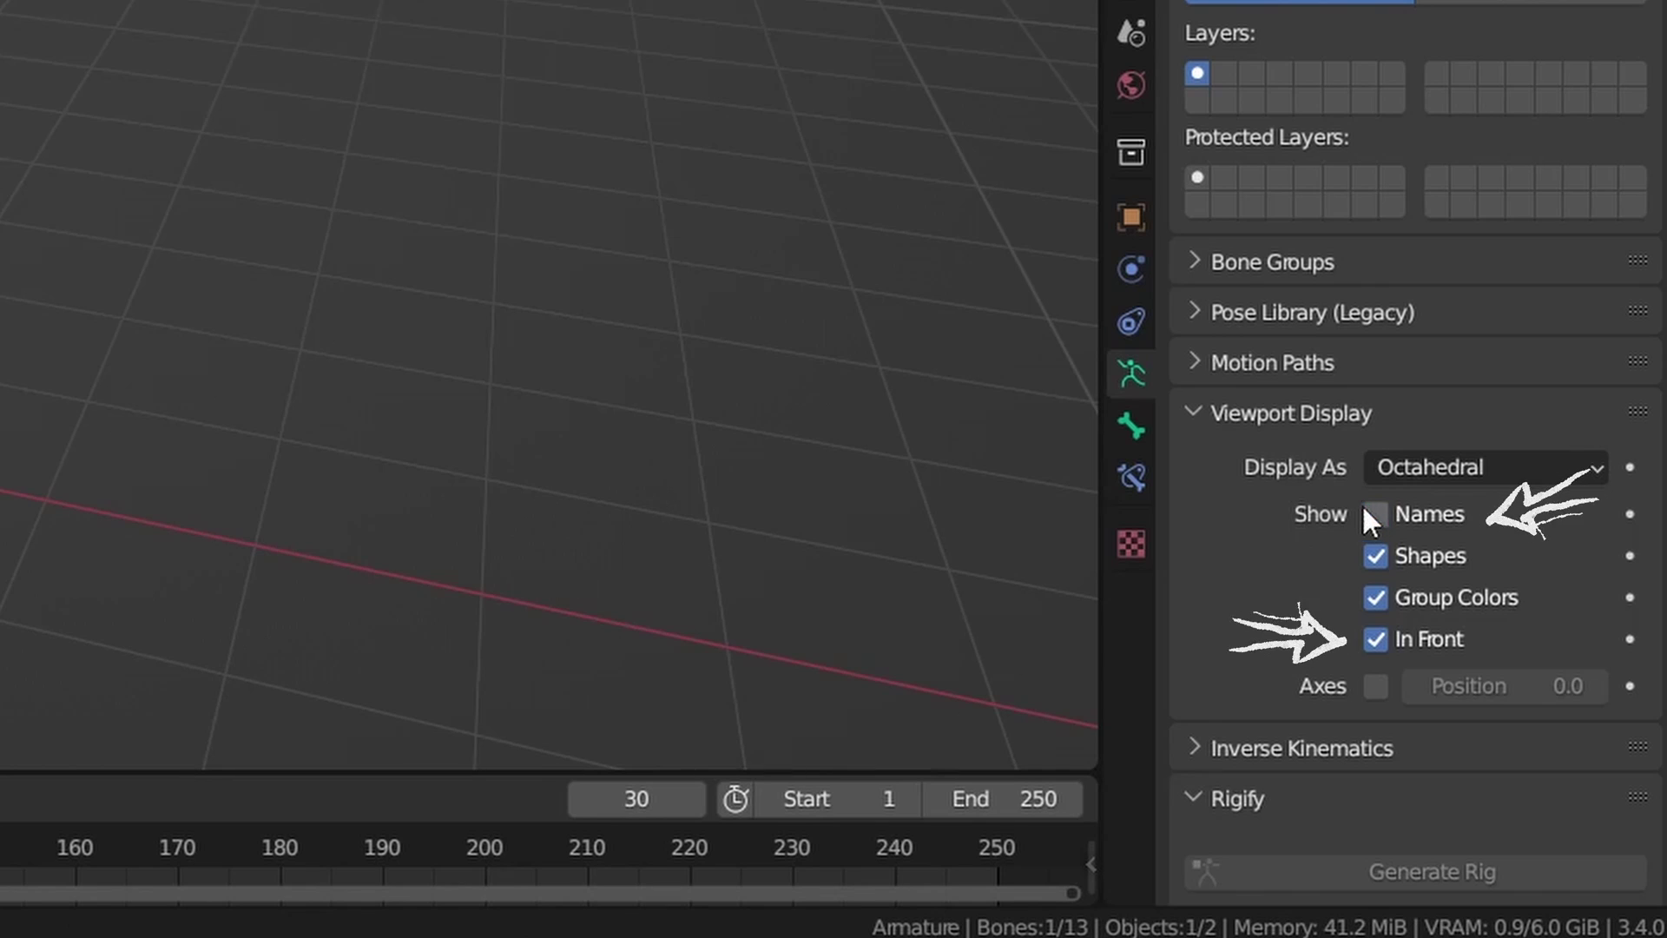
click(1375, 639)
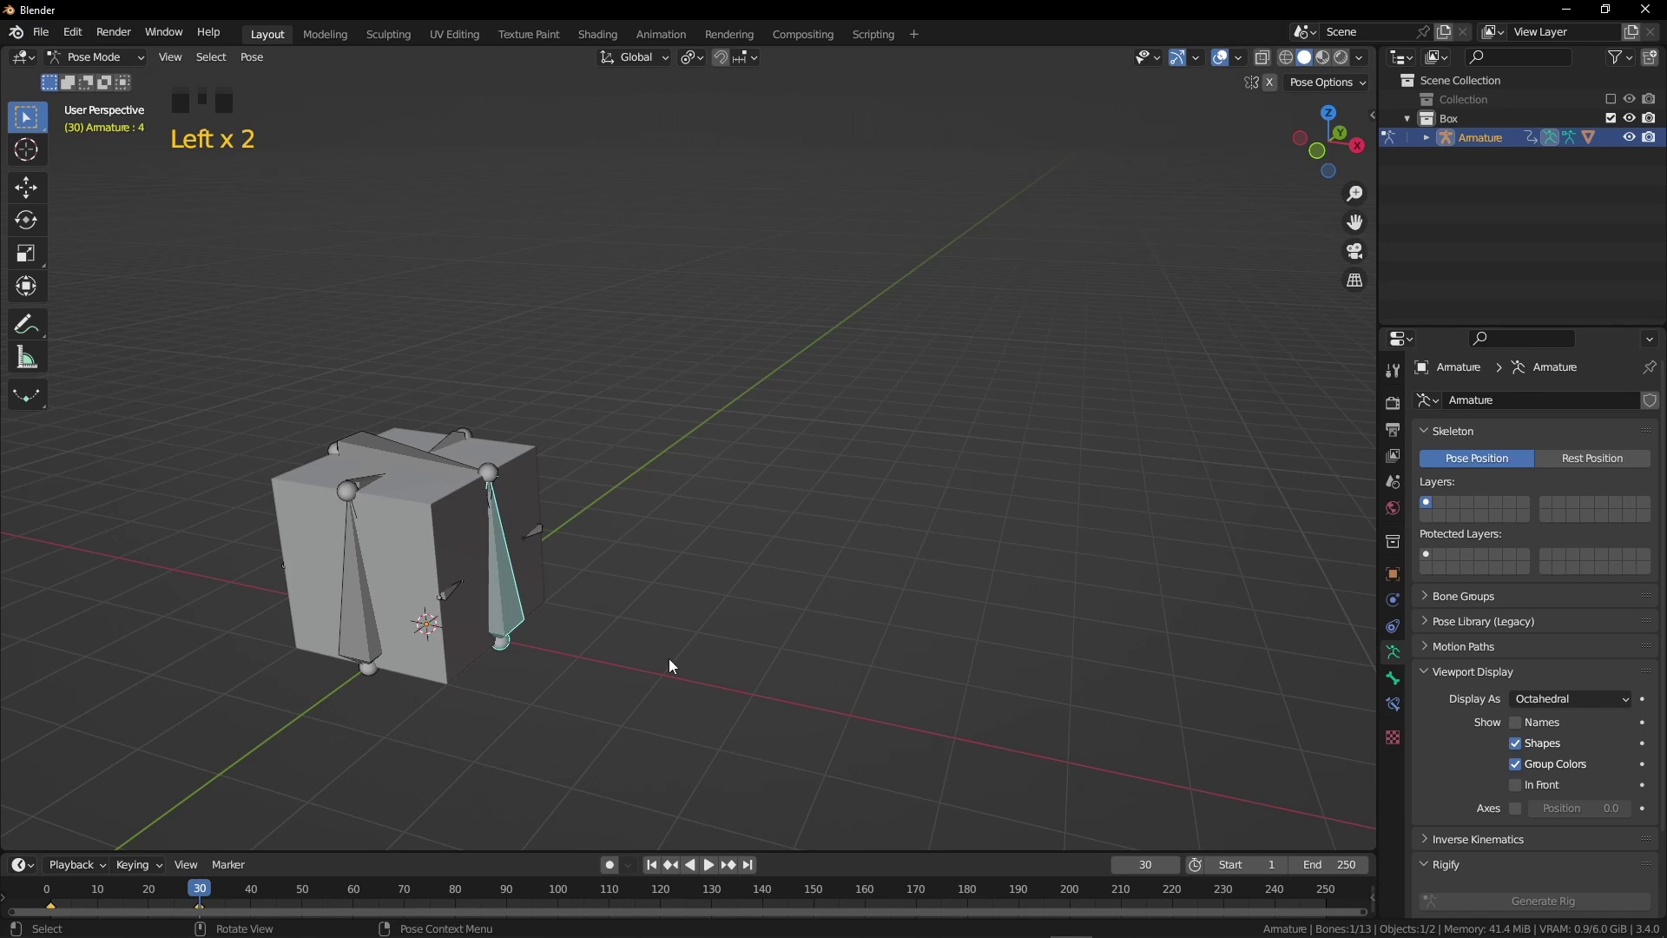
drag(202, 894, 159, 885)
middle_drag(473, 537, 573, 498)
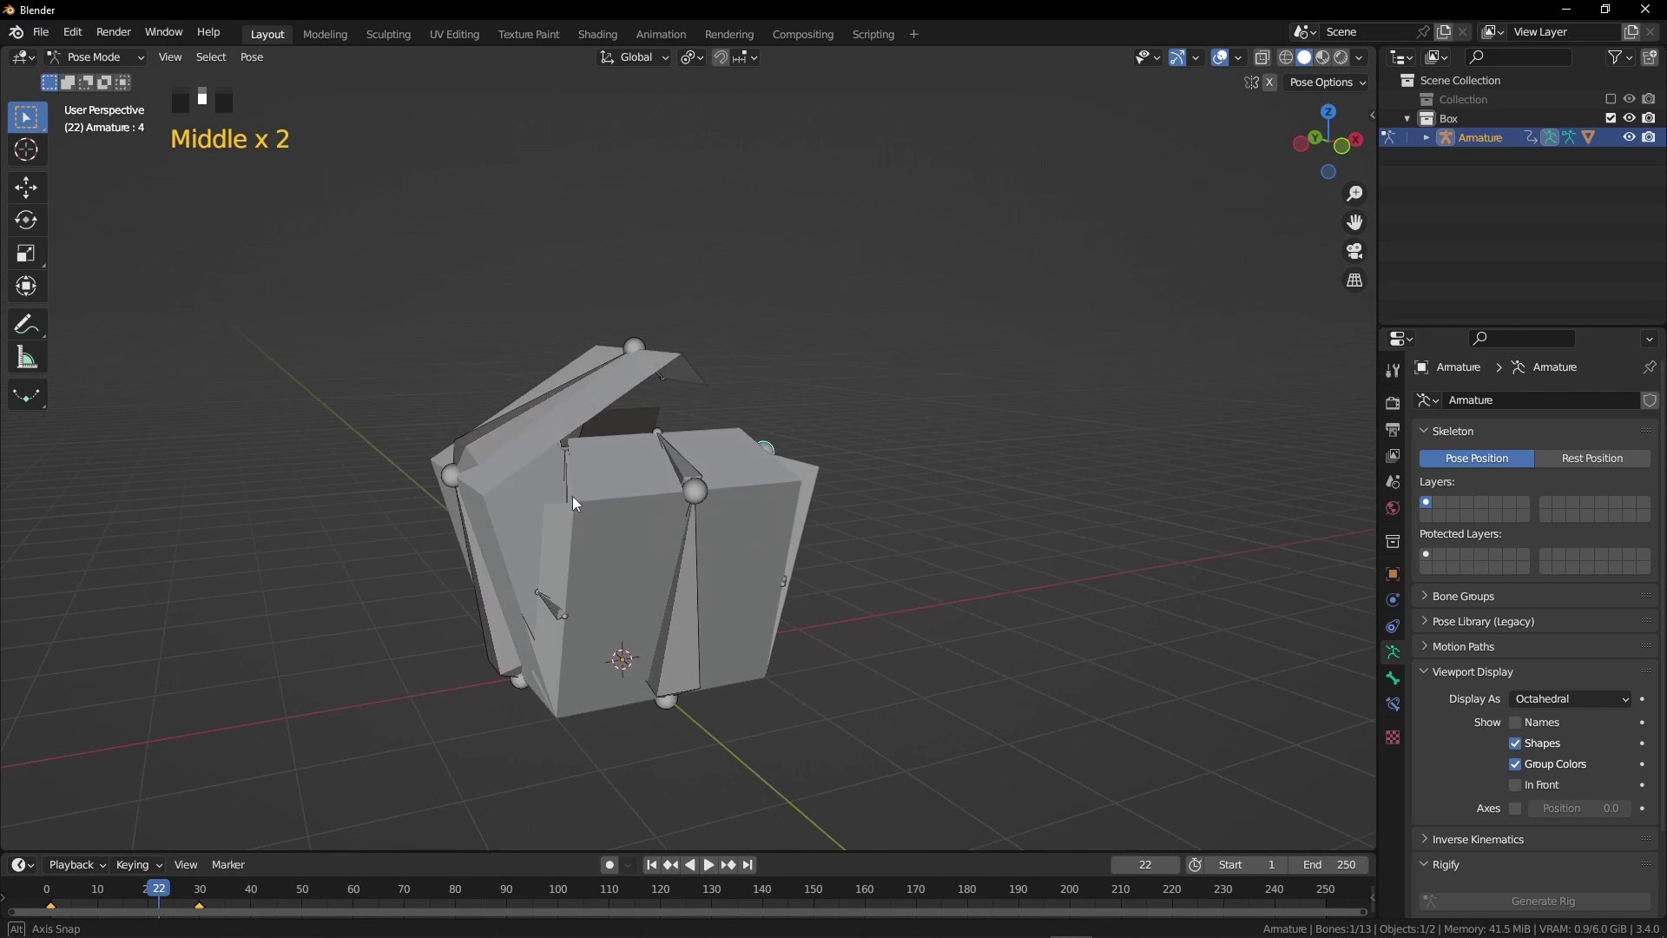
- Delay the rotation keyframes of bones 3, 2 and 1 to about frames 19 and 48, scrubbing to frame 39
click(474, 566)
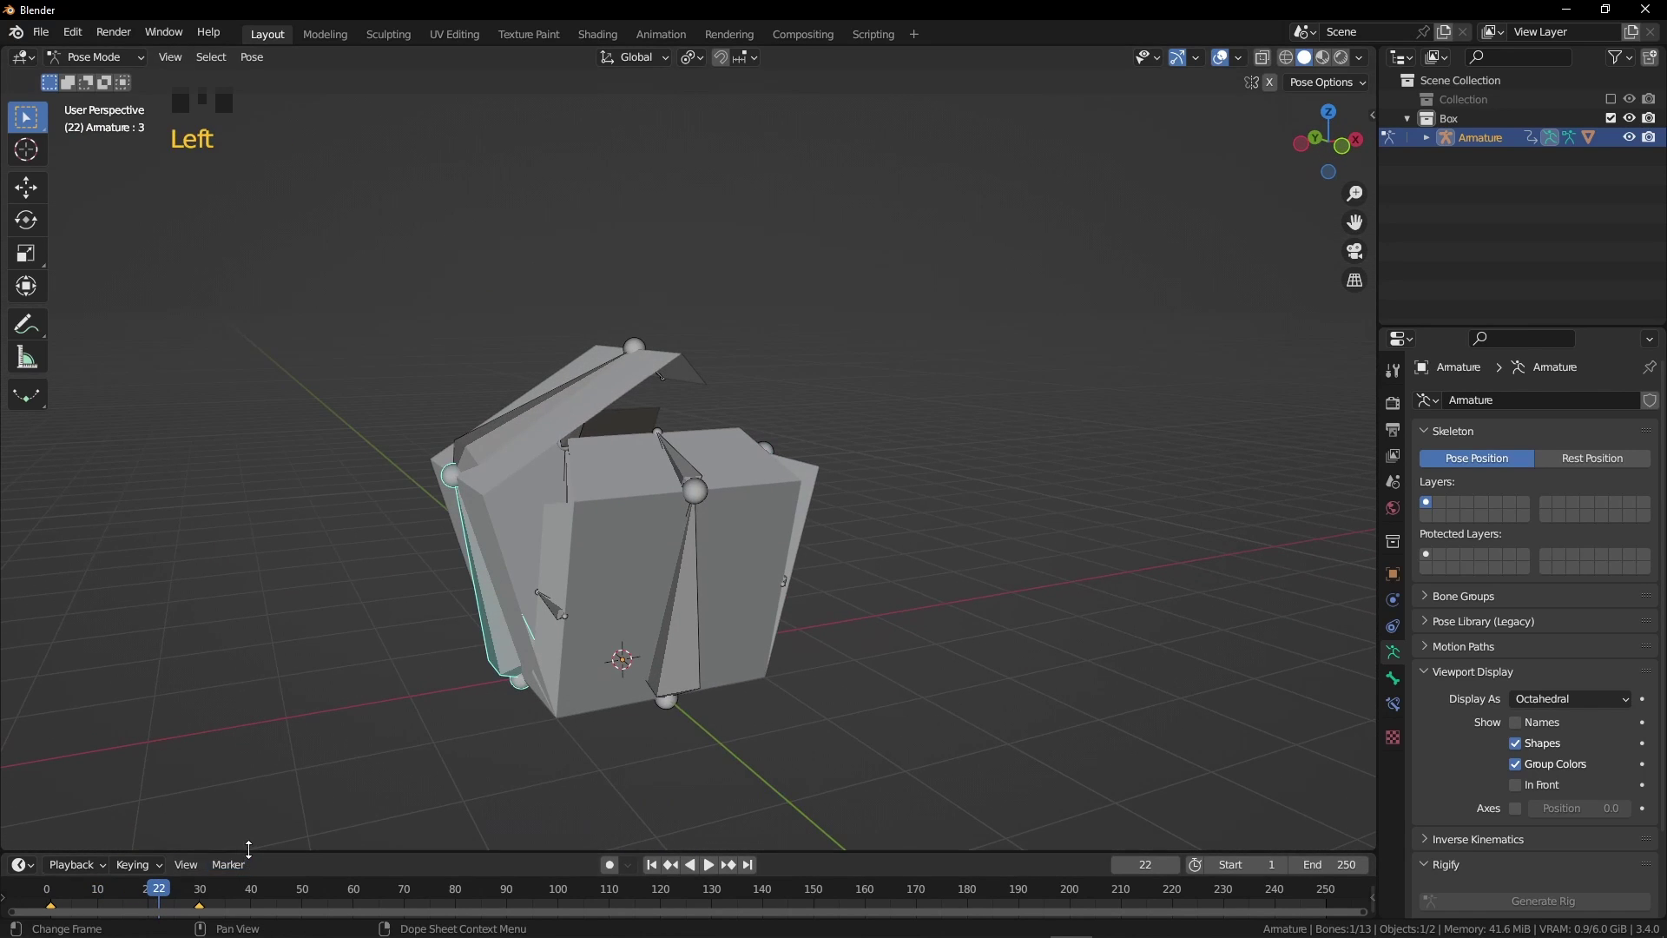
drag(249, 849, 246, 804)
click(199, 862)
drag(205, 864, 305, 874)
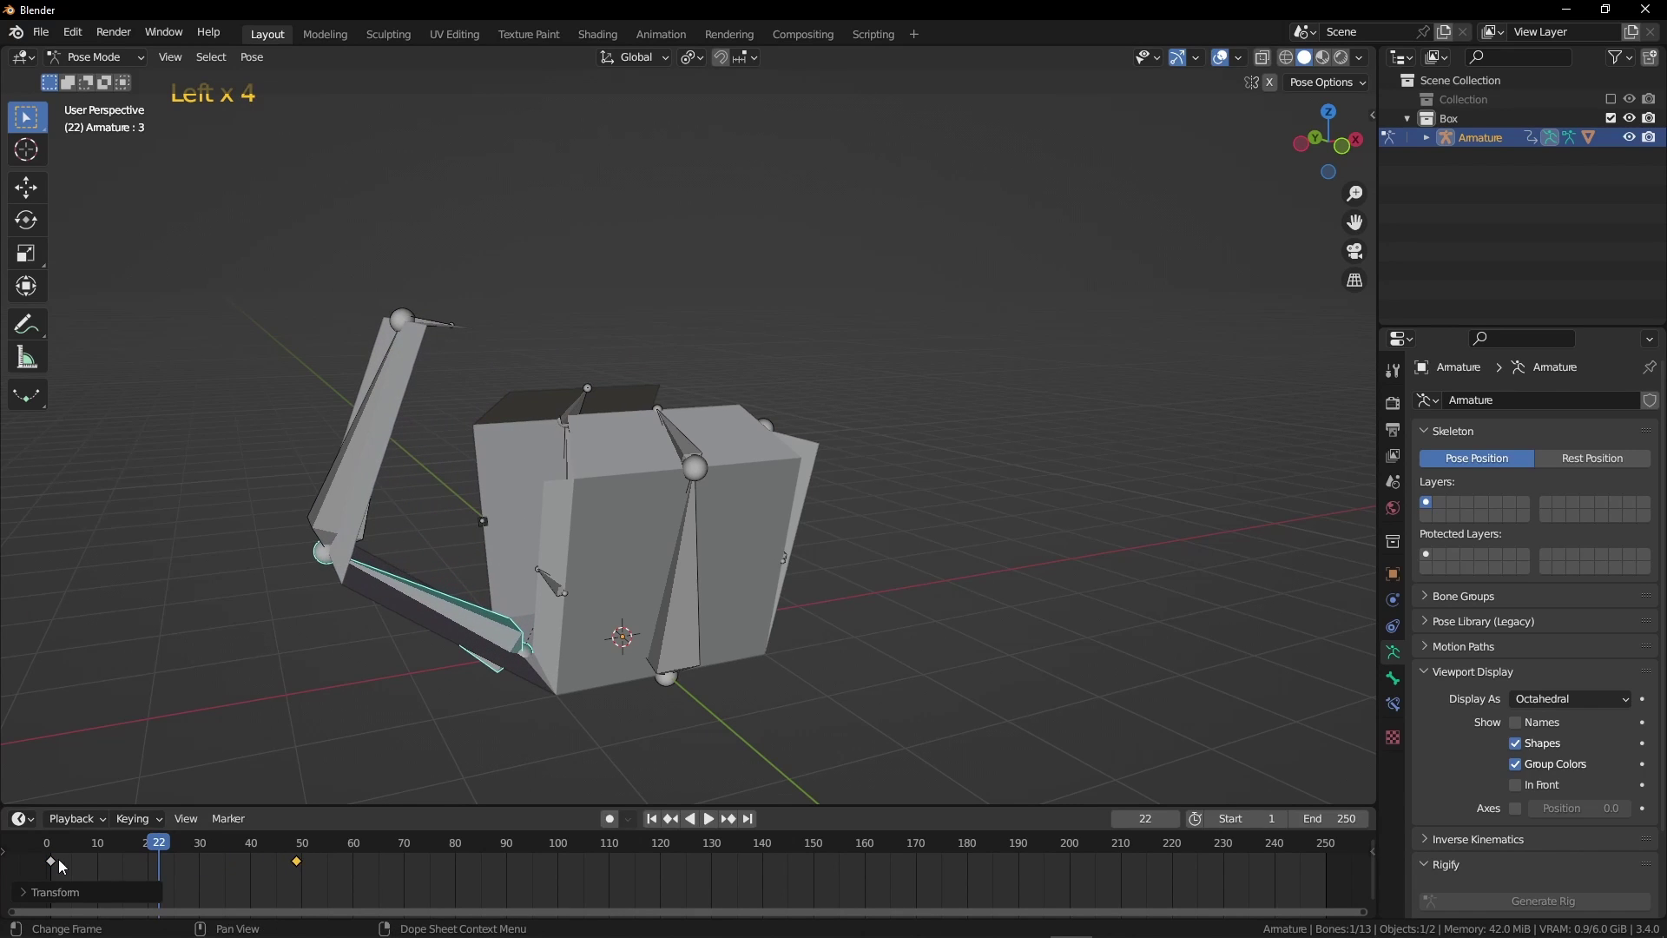
drag(60, 860, 293, 861)
click(193, 599)
shift+click(132, 486)
drag(137, 845, 243, 849)
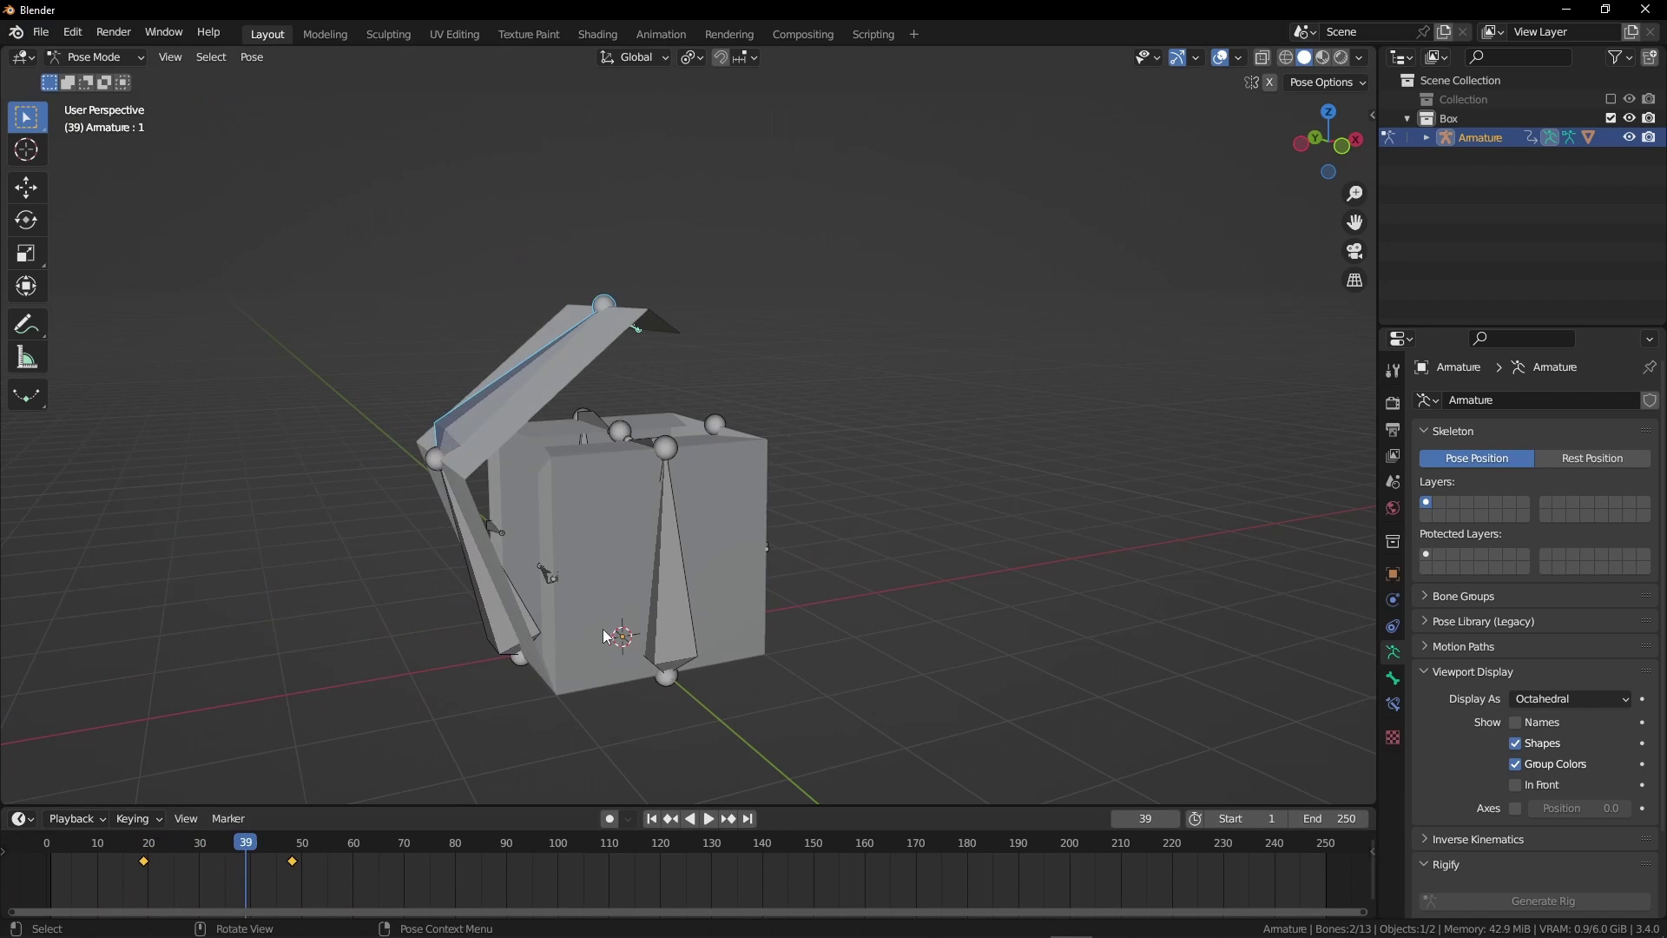
- Scrub to about frame 44 to inspect the fold from other sides and shift a selected bone's end keyframe earlier
middle_drag(607, 637, 503, 640)
shift+middle_drag(504, 641, 412, 707)
drag(239, 844, 272, 849)
middle_drag(261, 625, 501, 623)
click(528, 638)
drag(292, 860, 254, 862)
- Play the folding animation from frame 1 with bone 4 selected and set the end frame to 53
middle_drag(504, 625, 471, 648)
drag(273, 849, 52, 846)
click(587, 662)
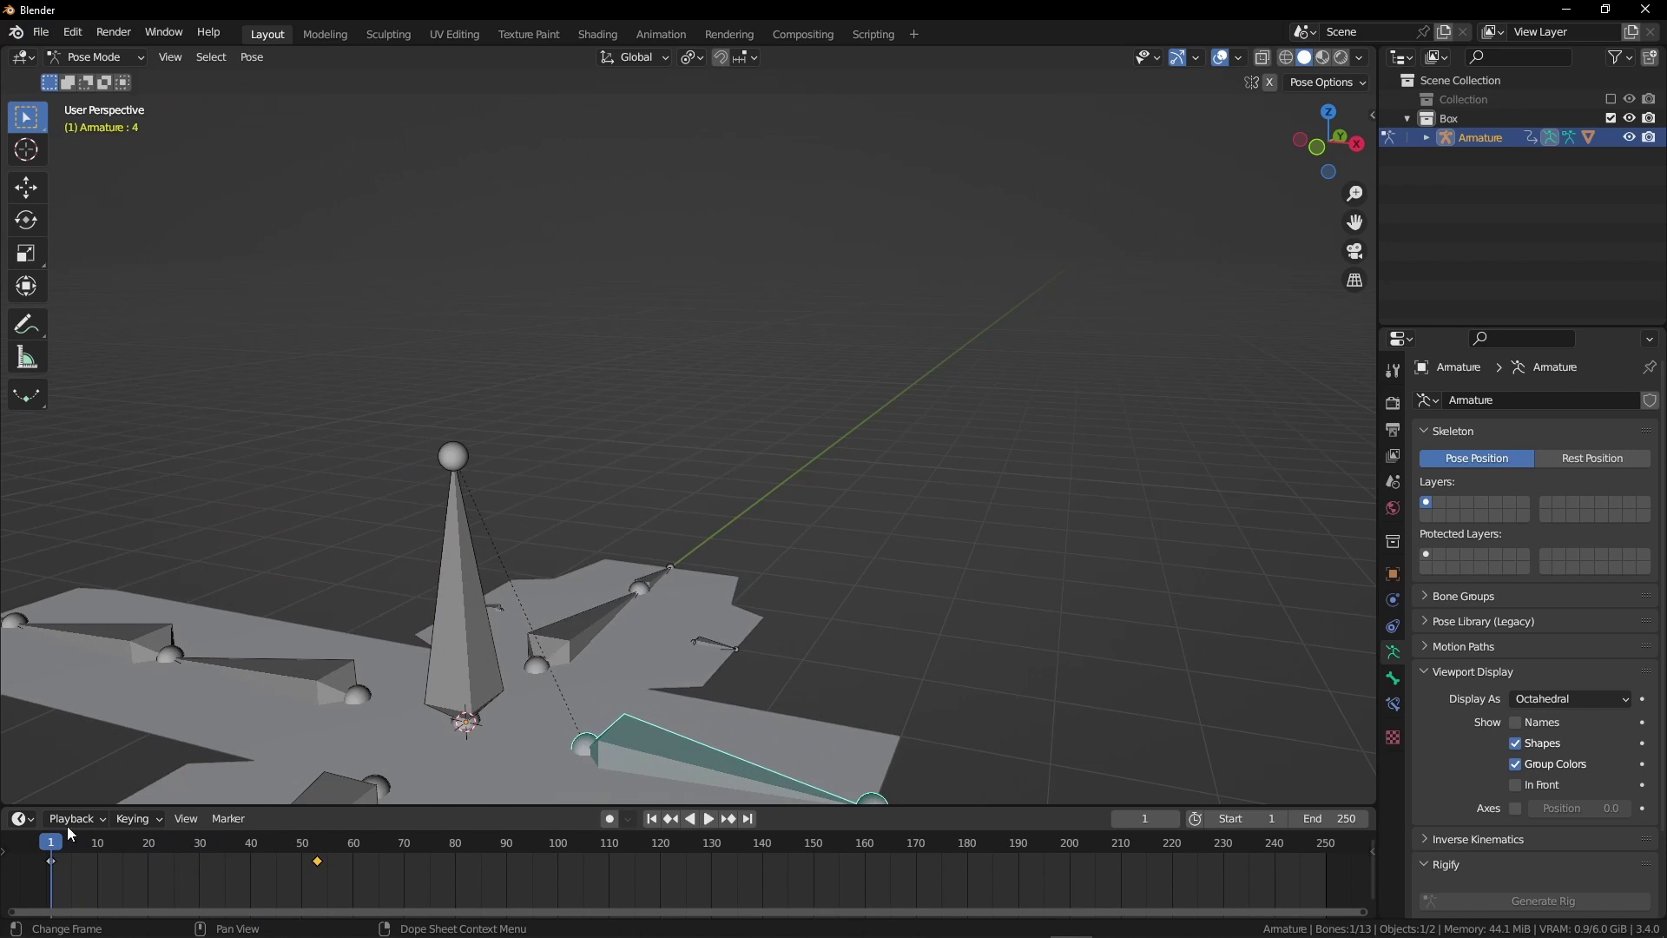
scroll(329, 668, down, 1)
scroll(290, 680, down, 2)
key(space)
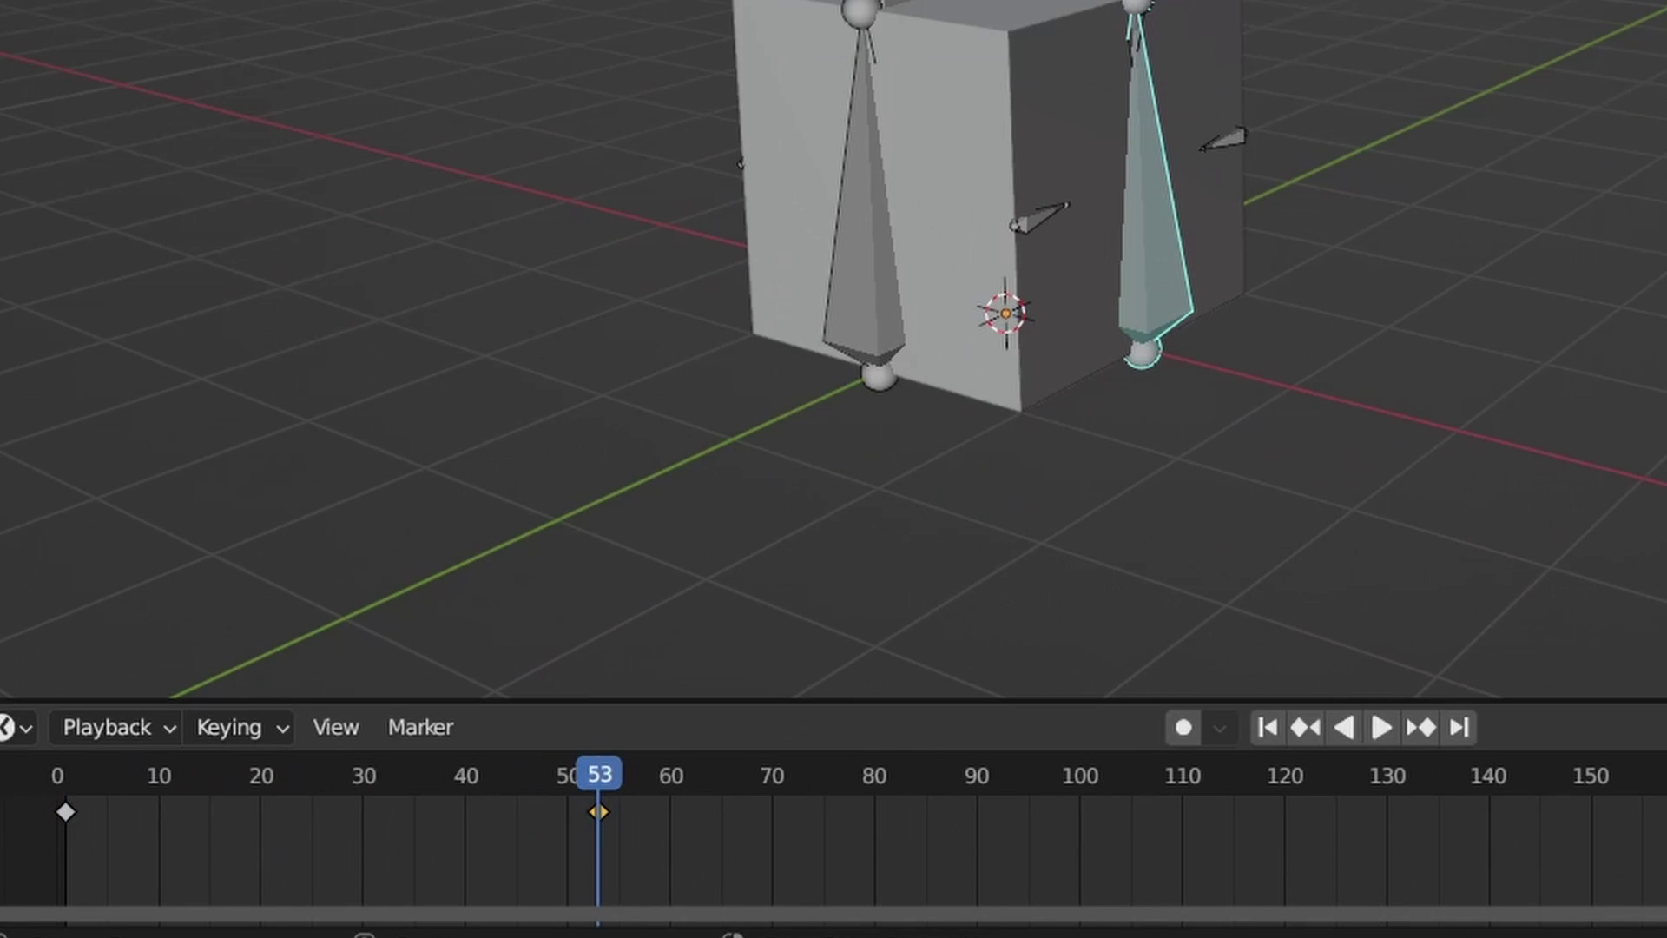
double_click(1068, 725)
text(53)
key(Return)
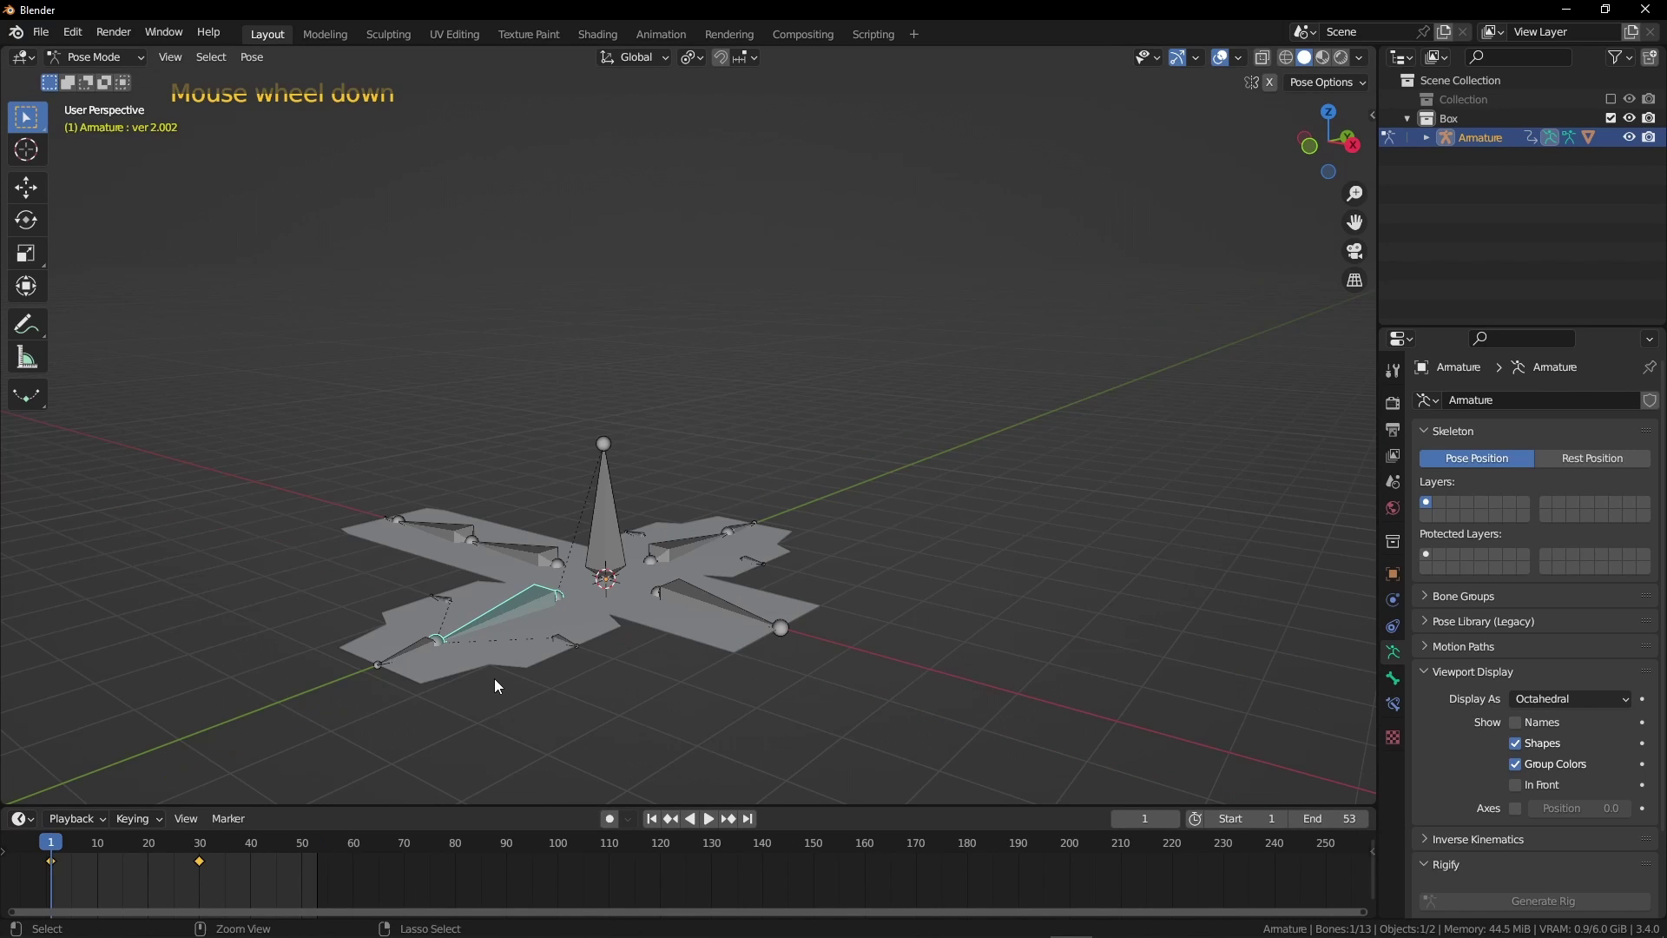
- Switch to Object Mode, duplicate the box net mesh in place and isolate the copy in local view
key(ctrl+Tab)
middle_drag(580, 643, 607, 632)
click(611, 638)
key(shift+d)
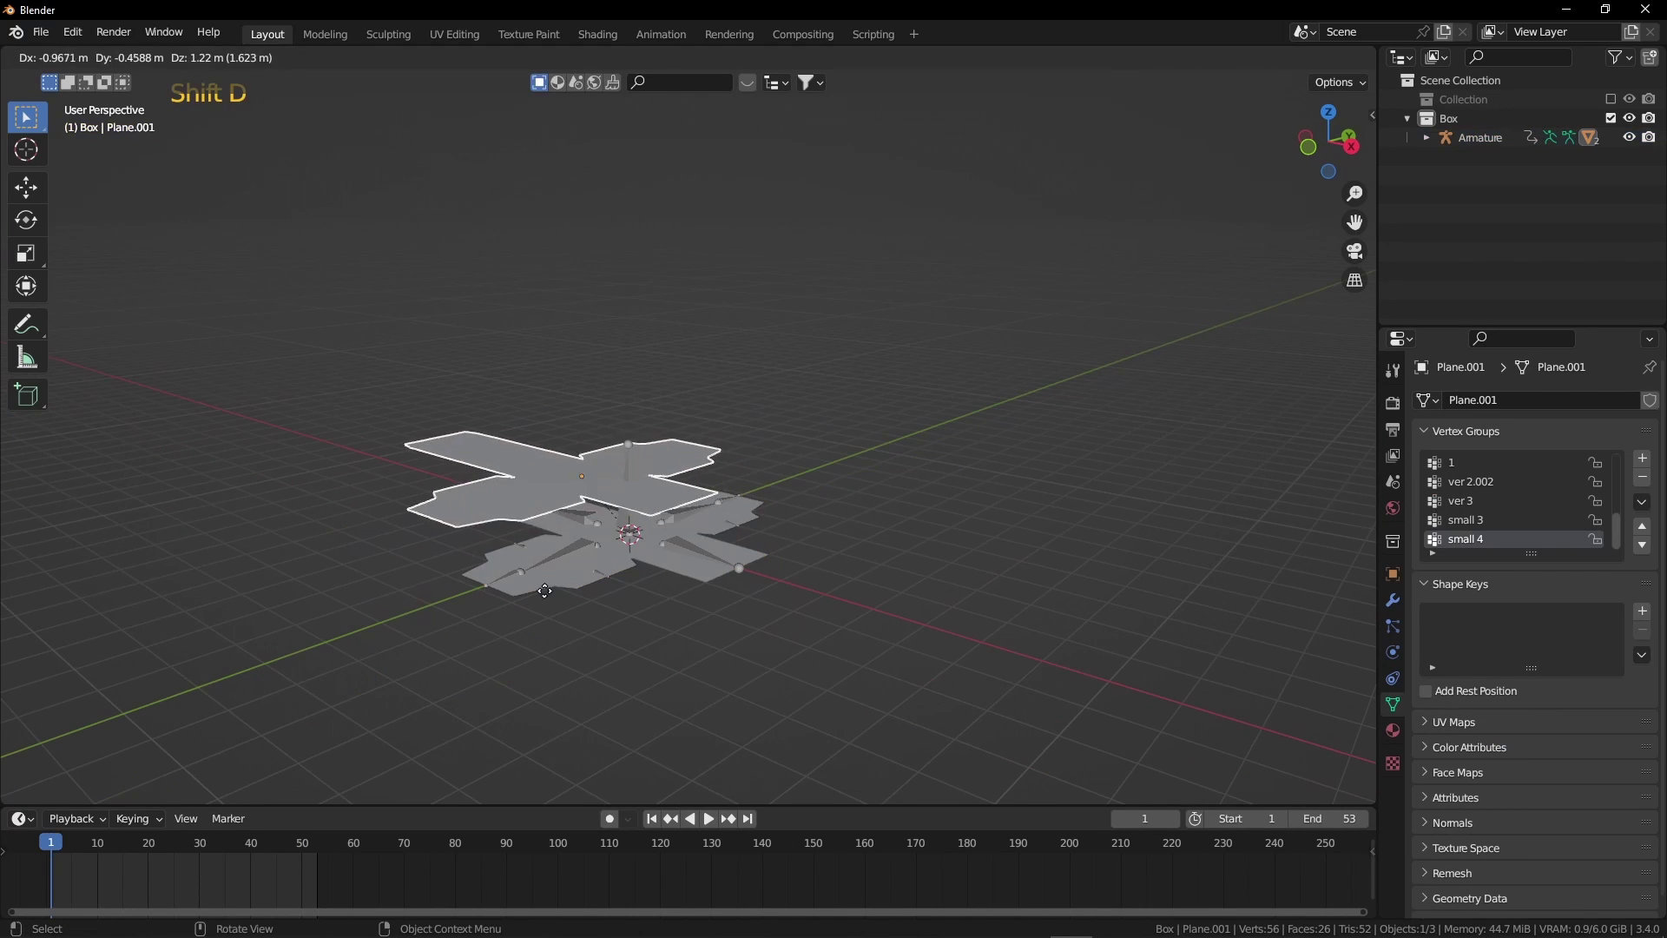
right_click(577, 619)
key(slash)
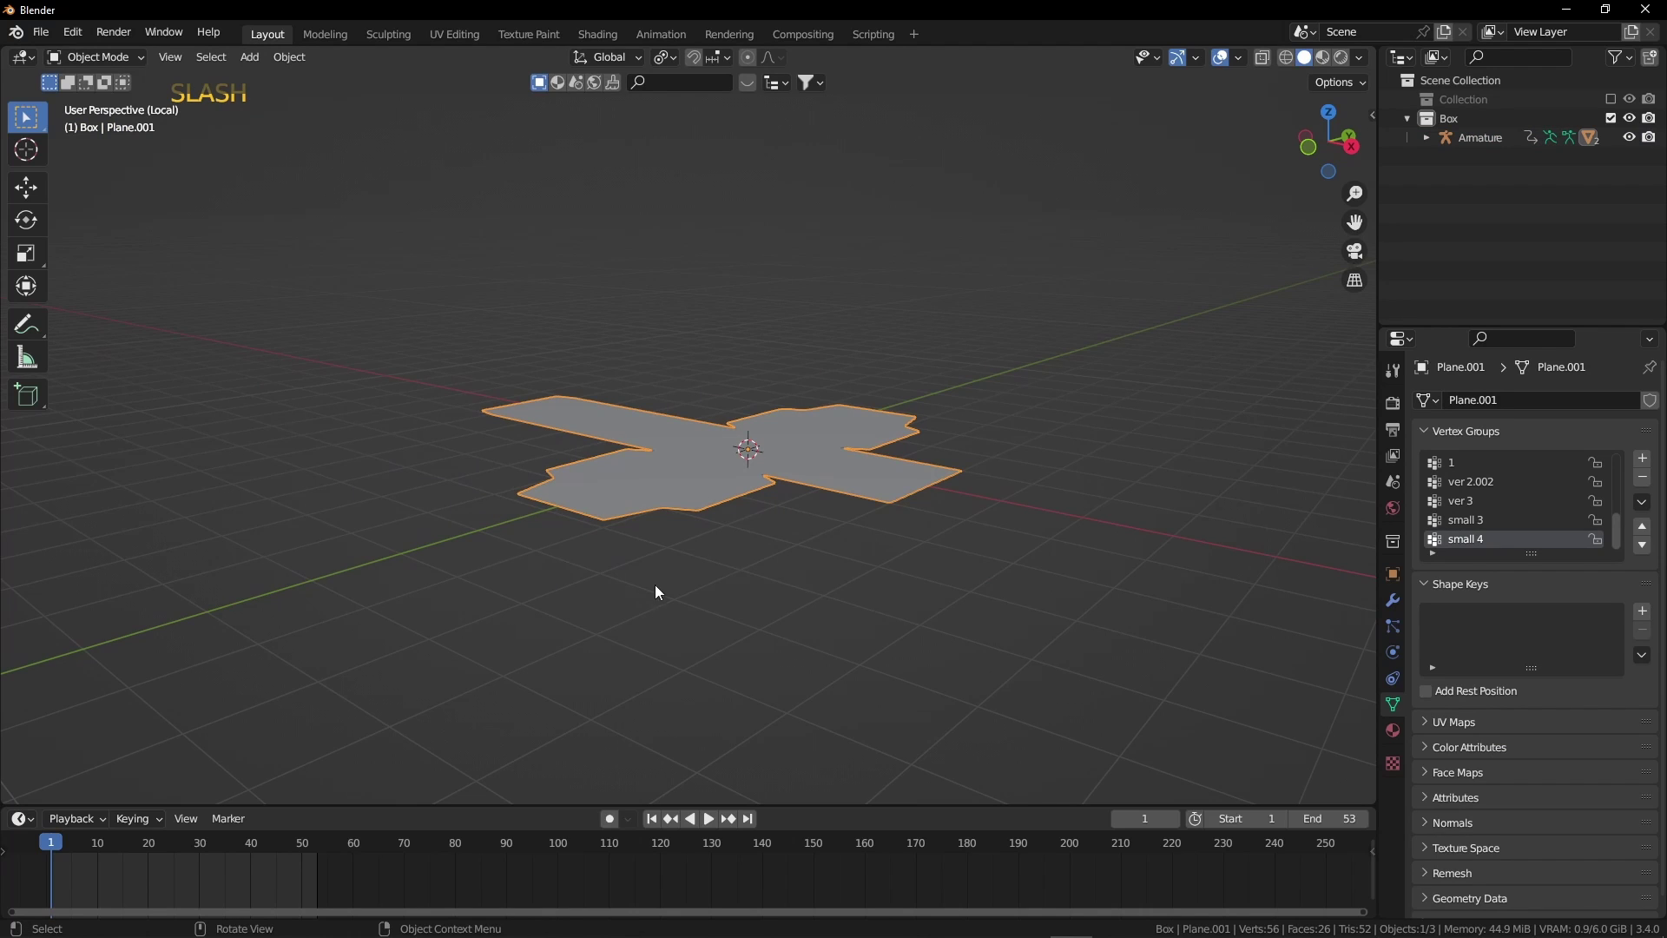
key(slash)
- Detach the duplicated net from the armature with Clear Parent and rename the copy Boolean
key(space)
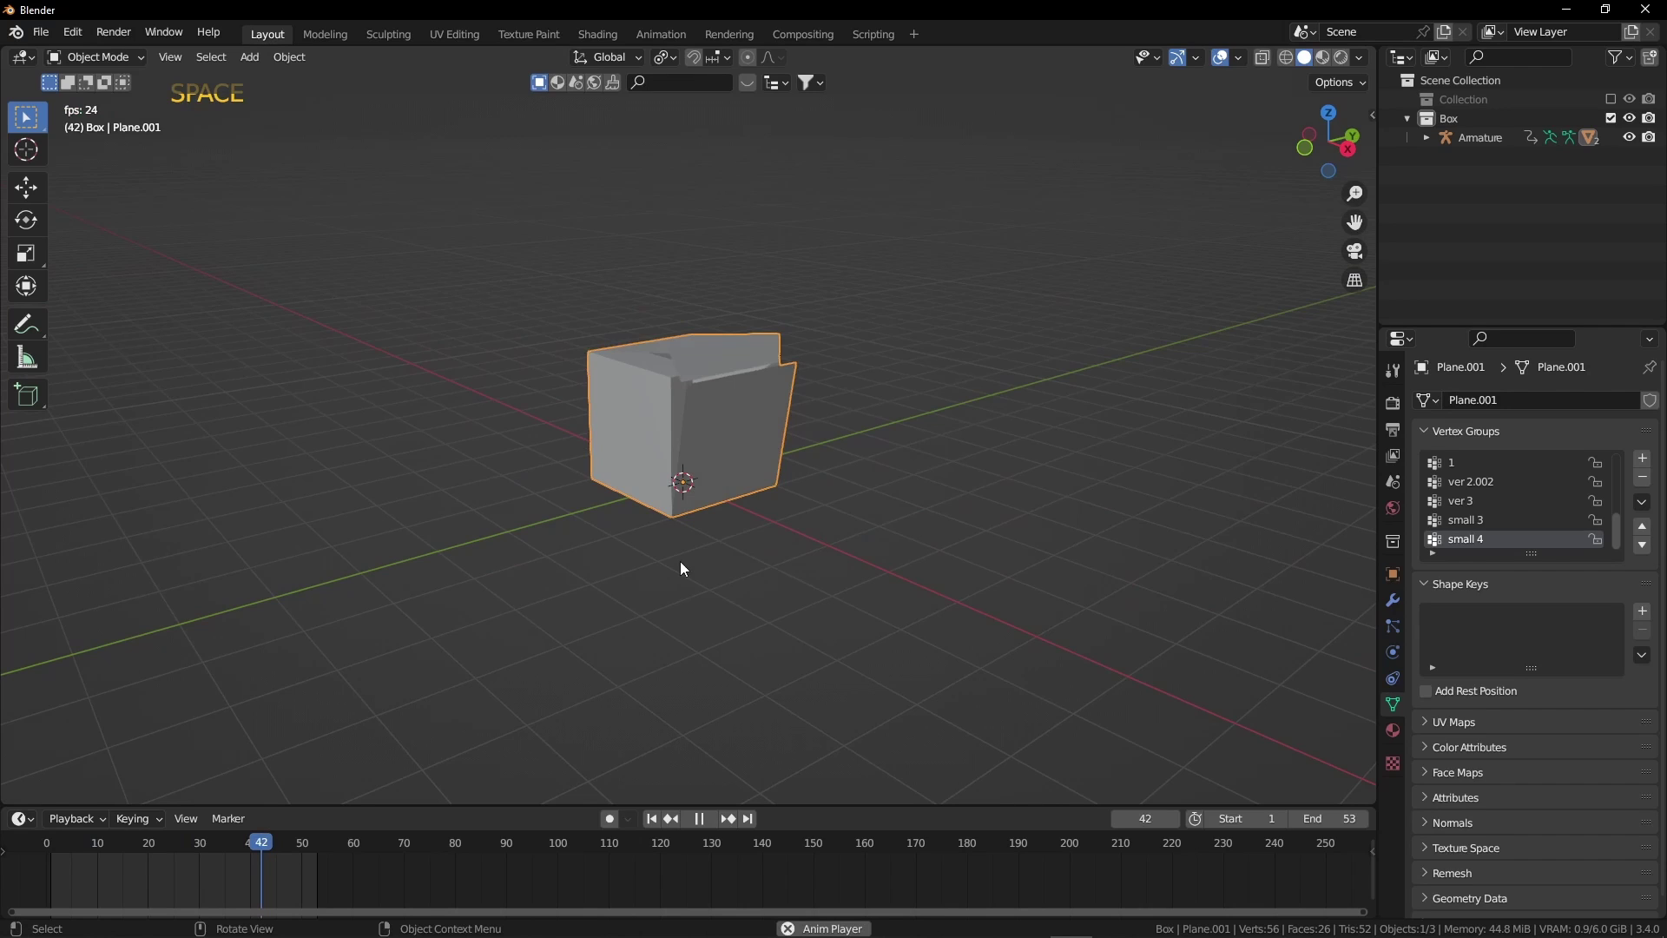
key(alt+p)
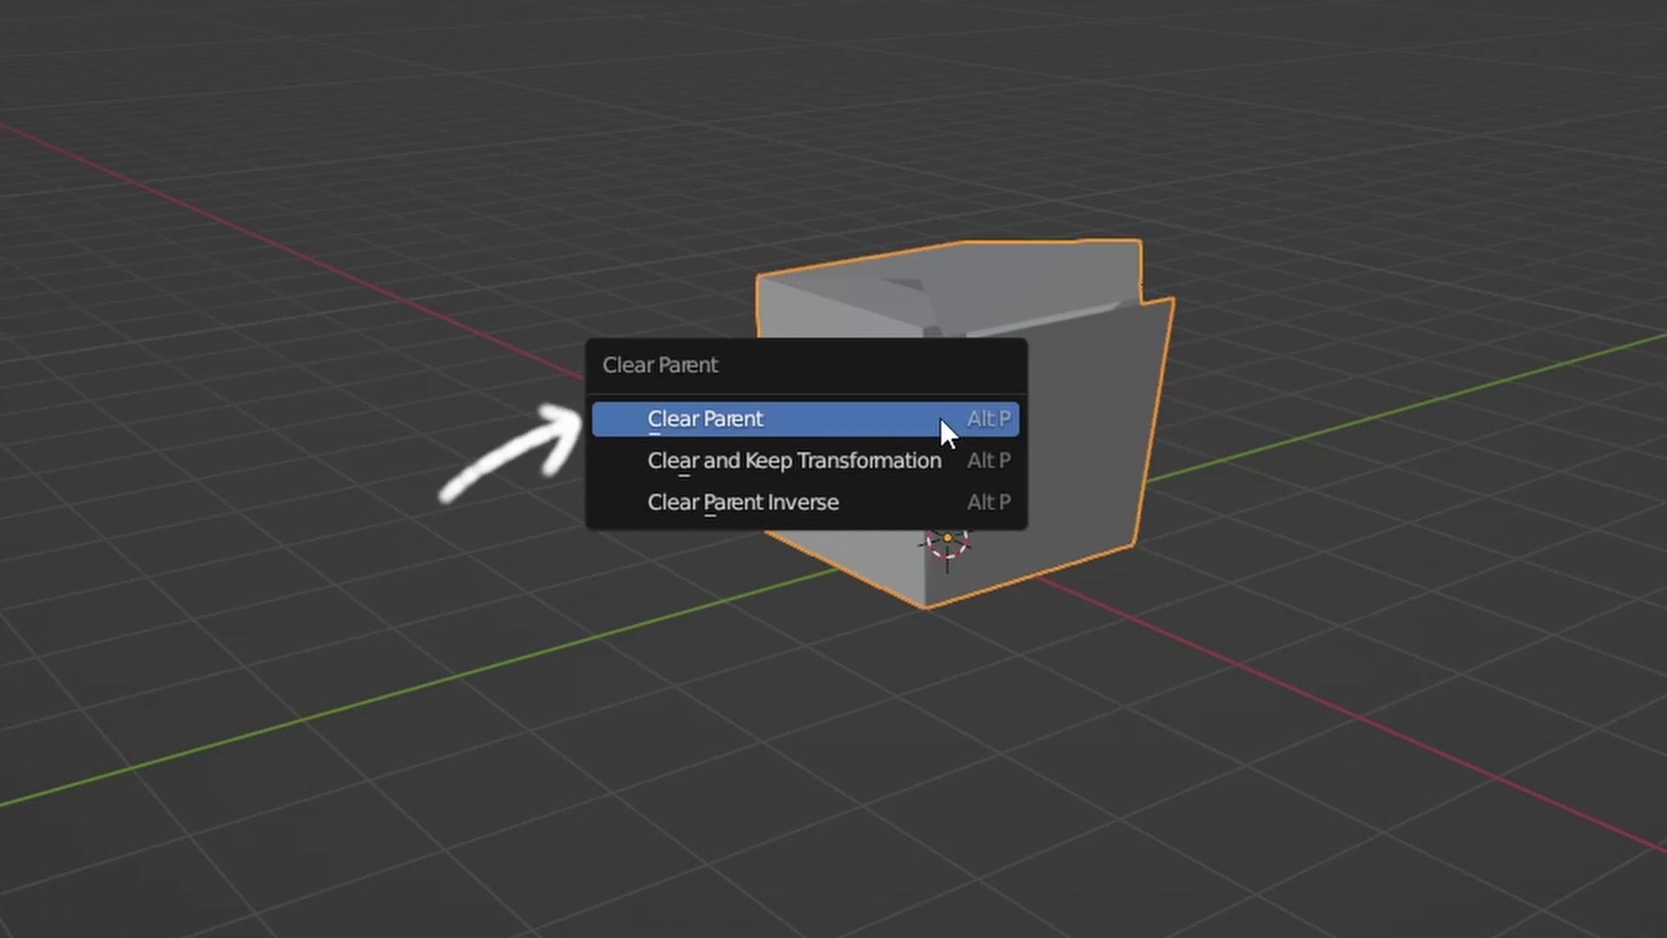
click(679, 425)
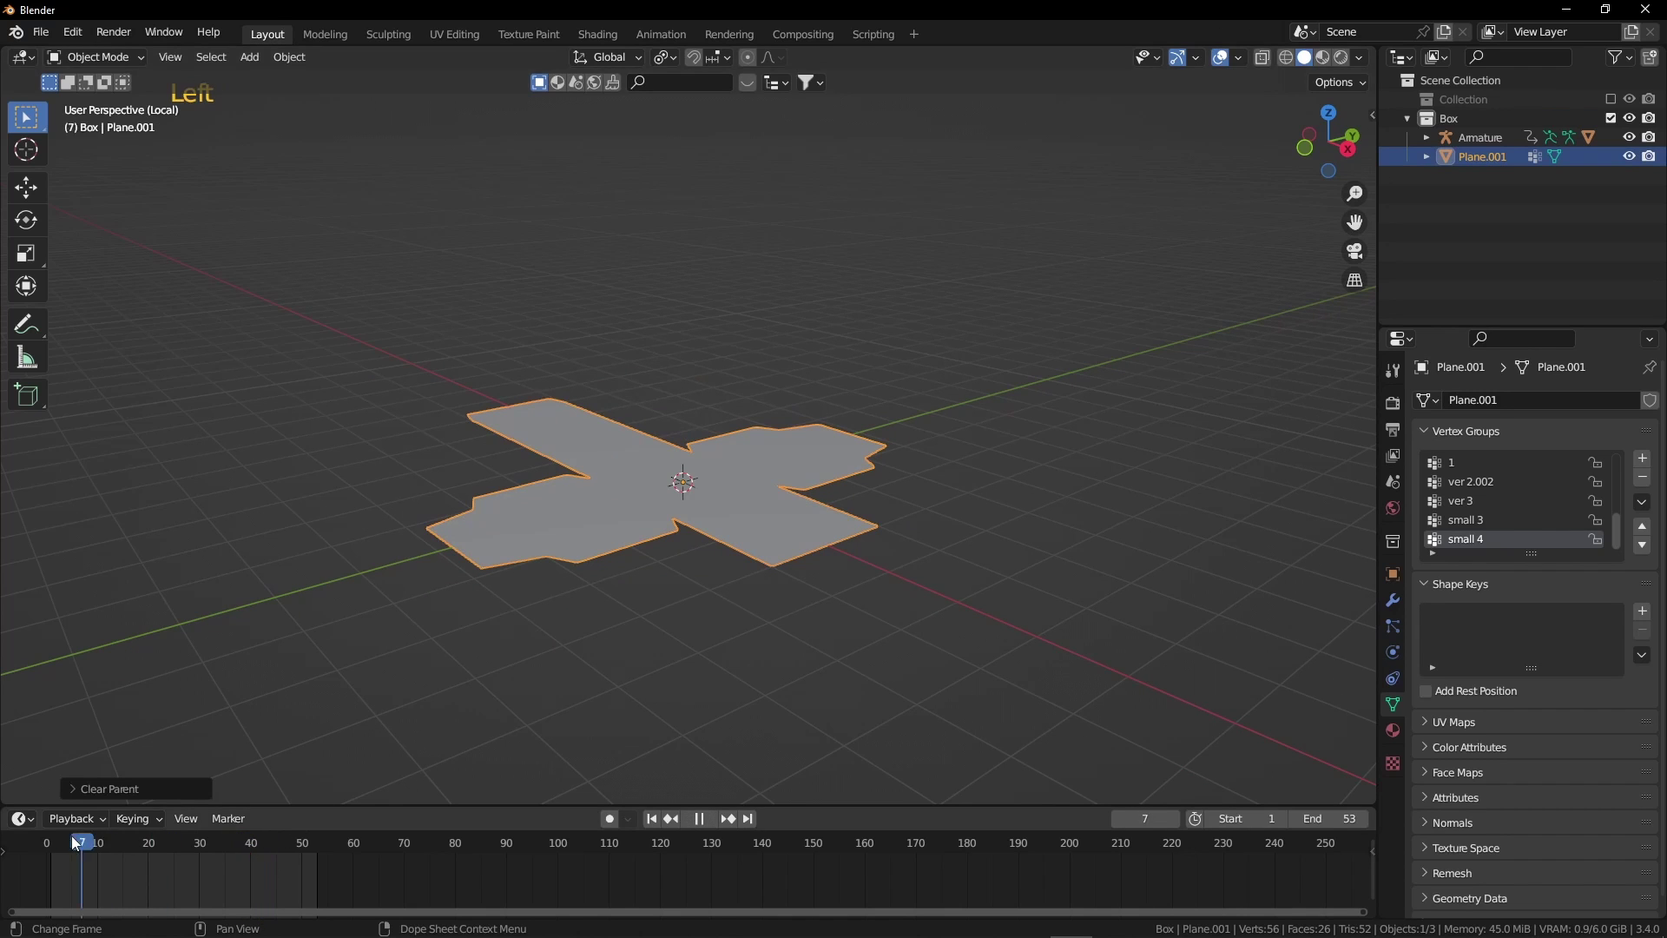
drag(152, 851, 232, 848)
- Add a plane, scale it up to cover the whole net and move it about -1.35 m along global X
key(shift+a)
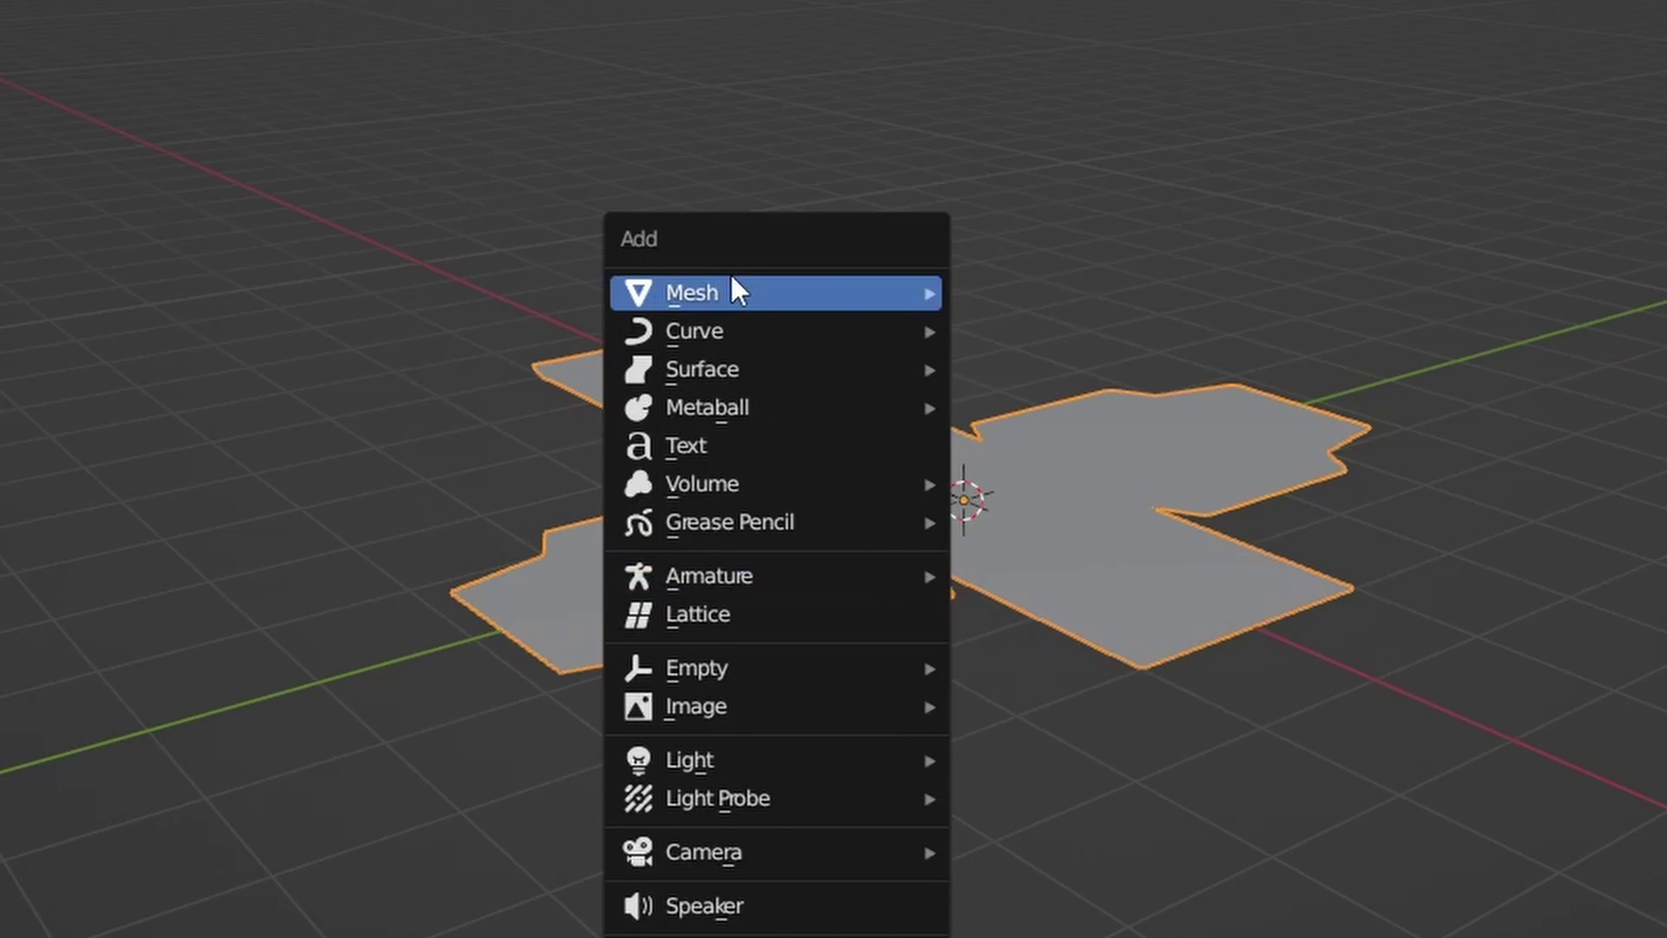
mouse_move(731, 276)
click(1042, 282)
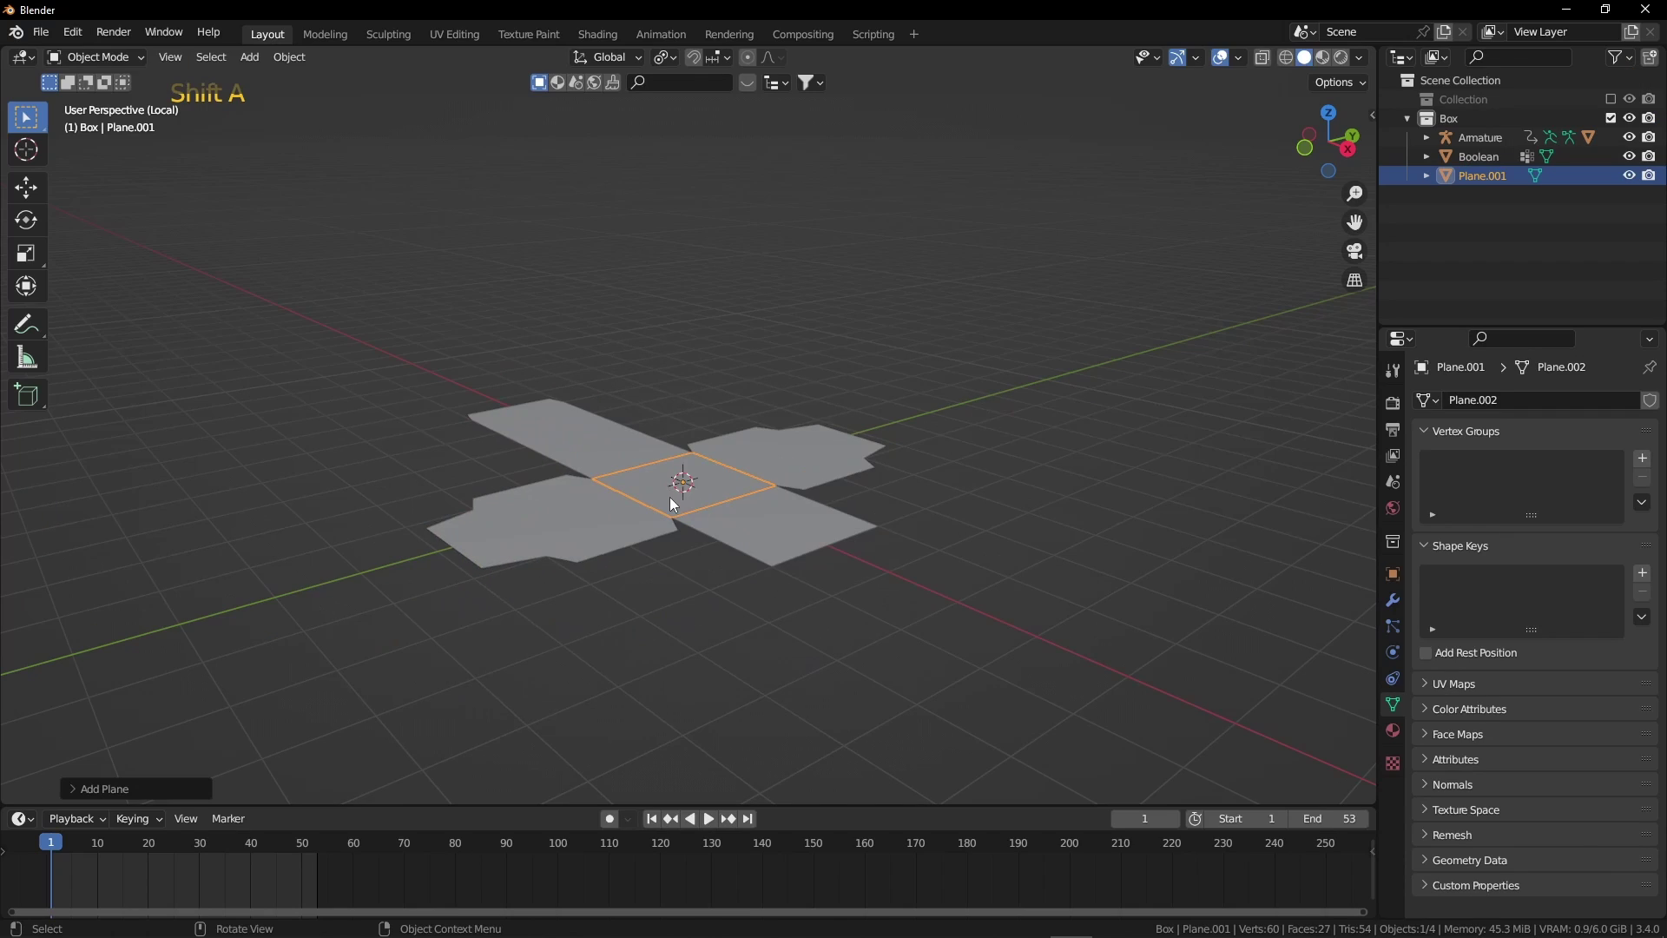
key(s)
click(834, 692)
key(s)
key(g)
key(x)
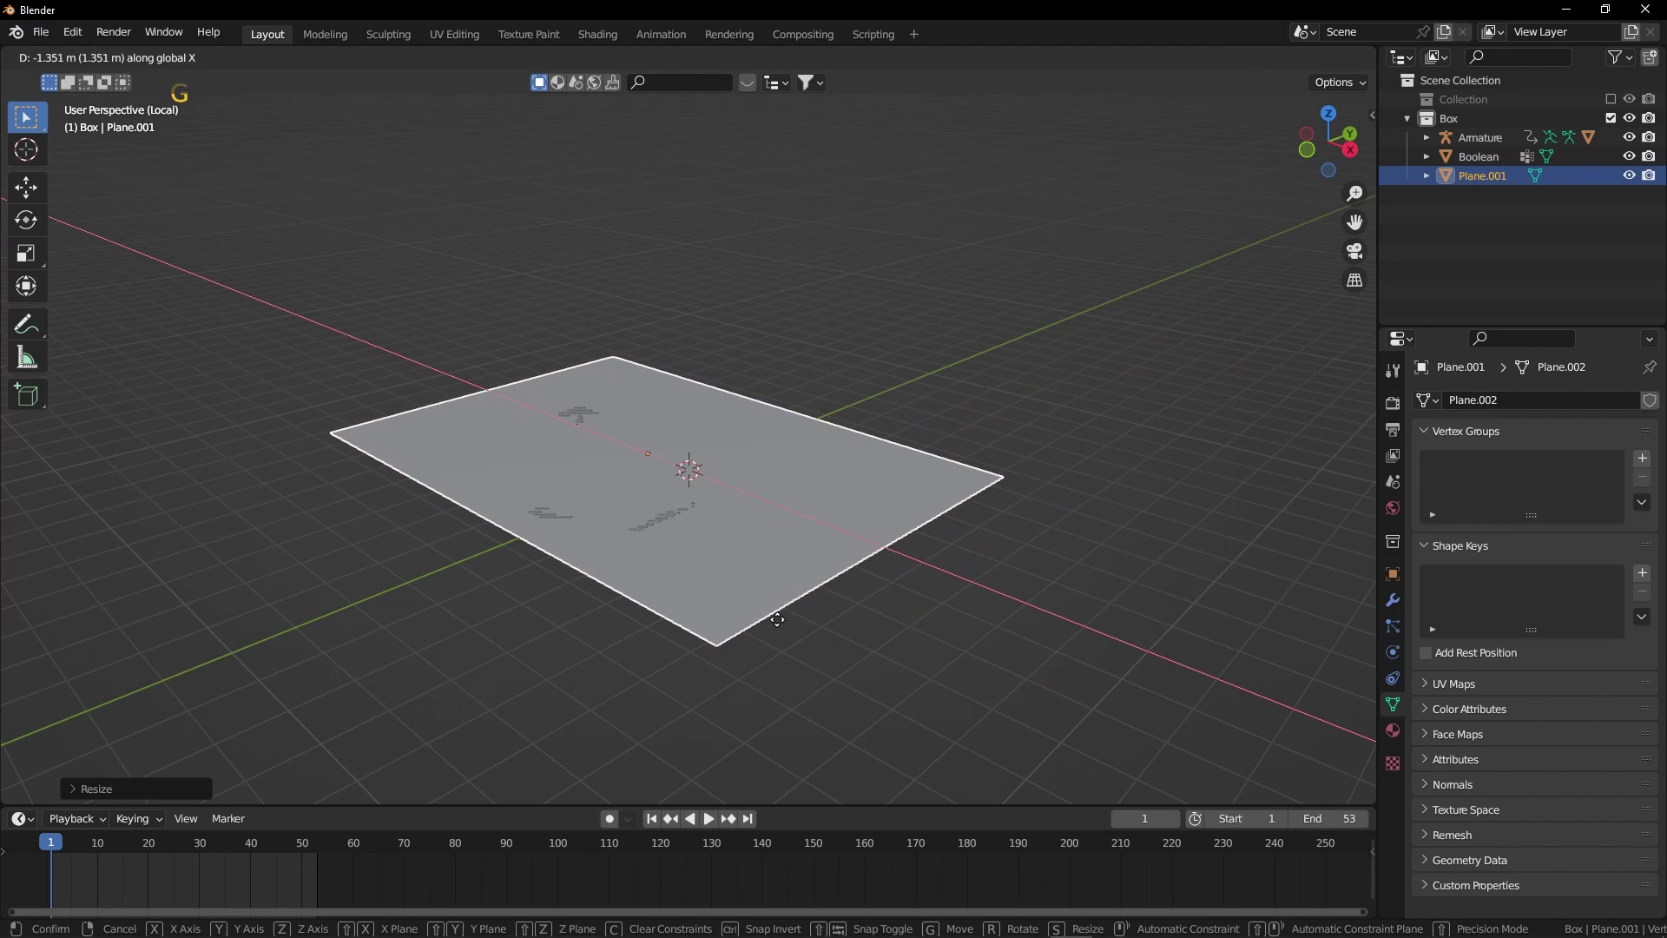
click(781, 620)
- Extrude all faces of the Boolean mesh upward and lower the solid along global Z so it passes through the plane
scroll(764, 537, up, 2)
key(Tab)
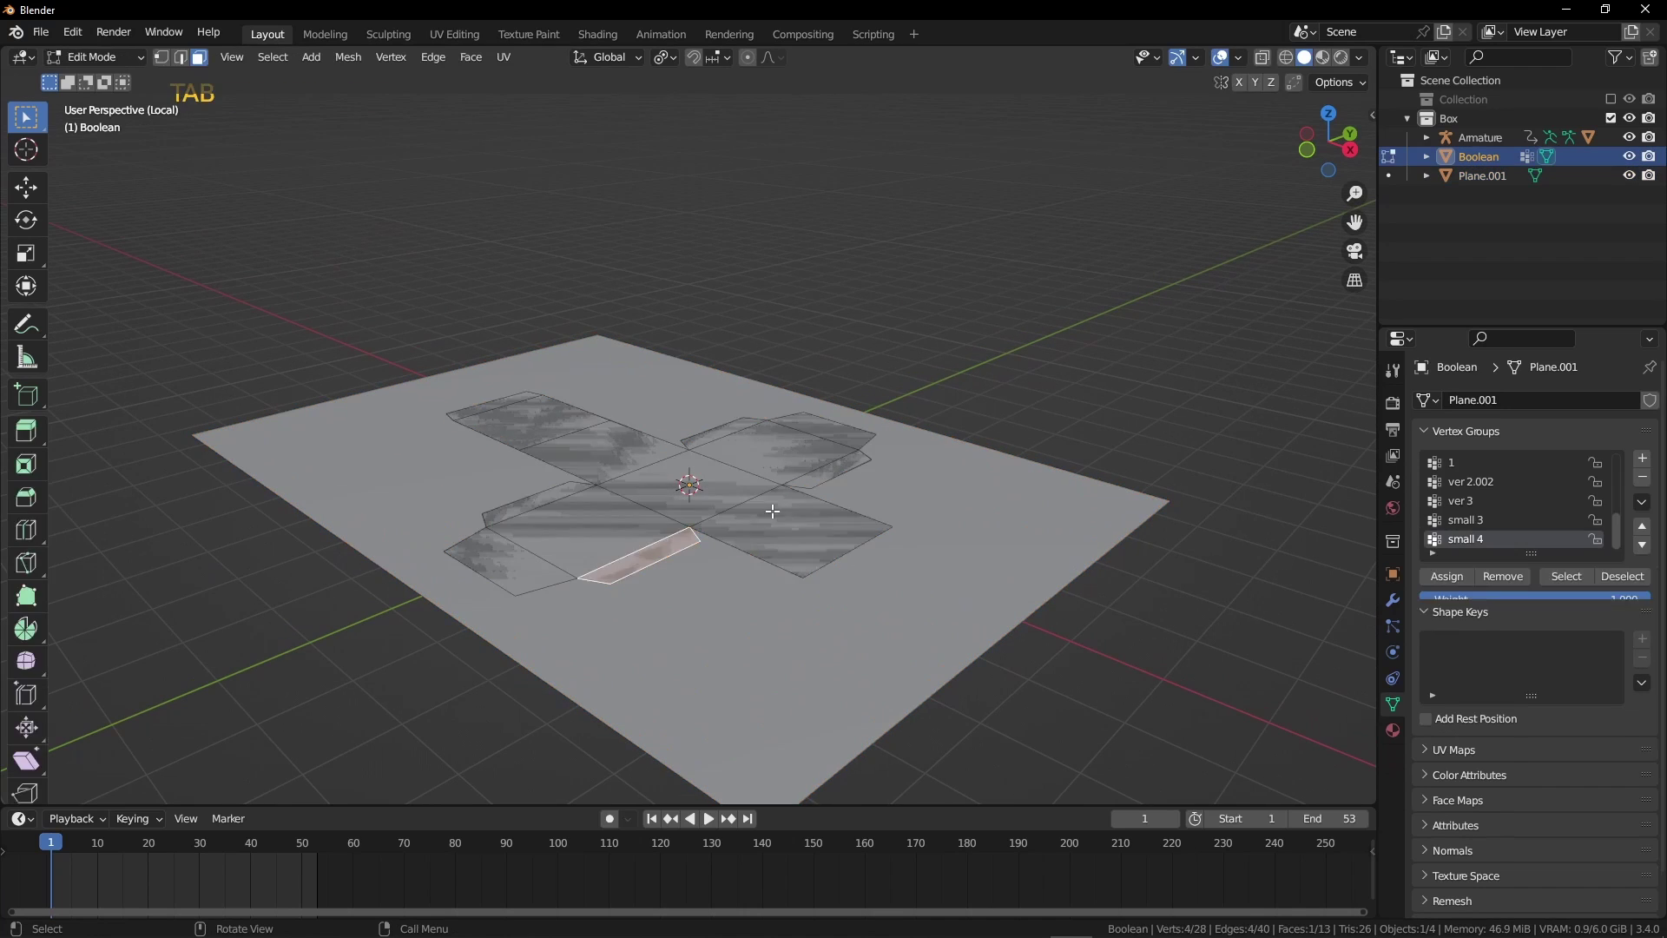
key(a)
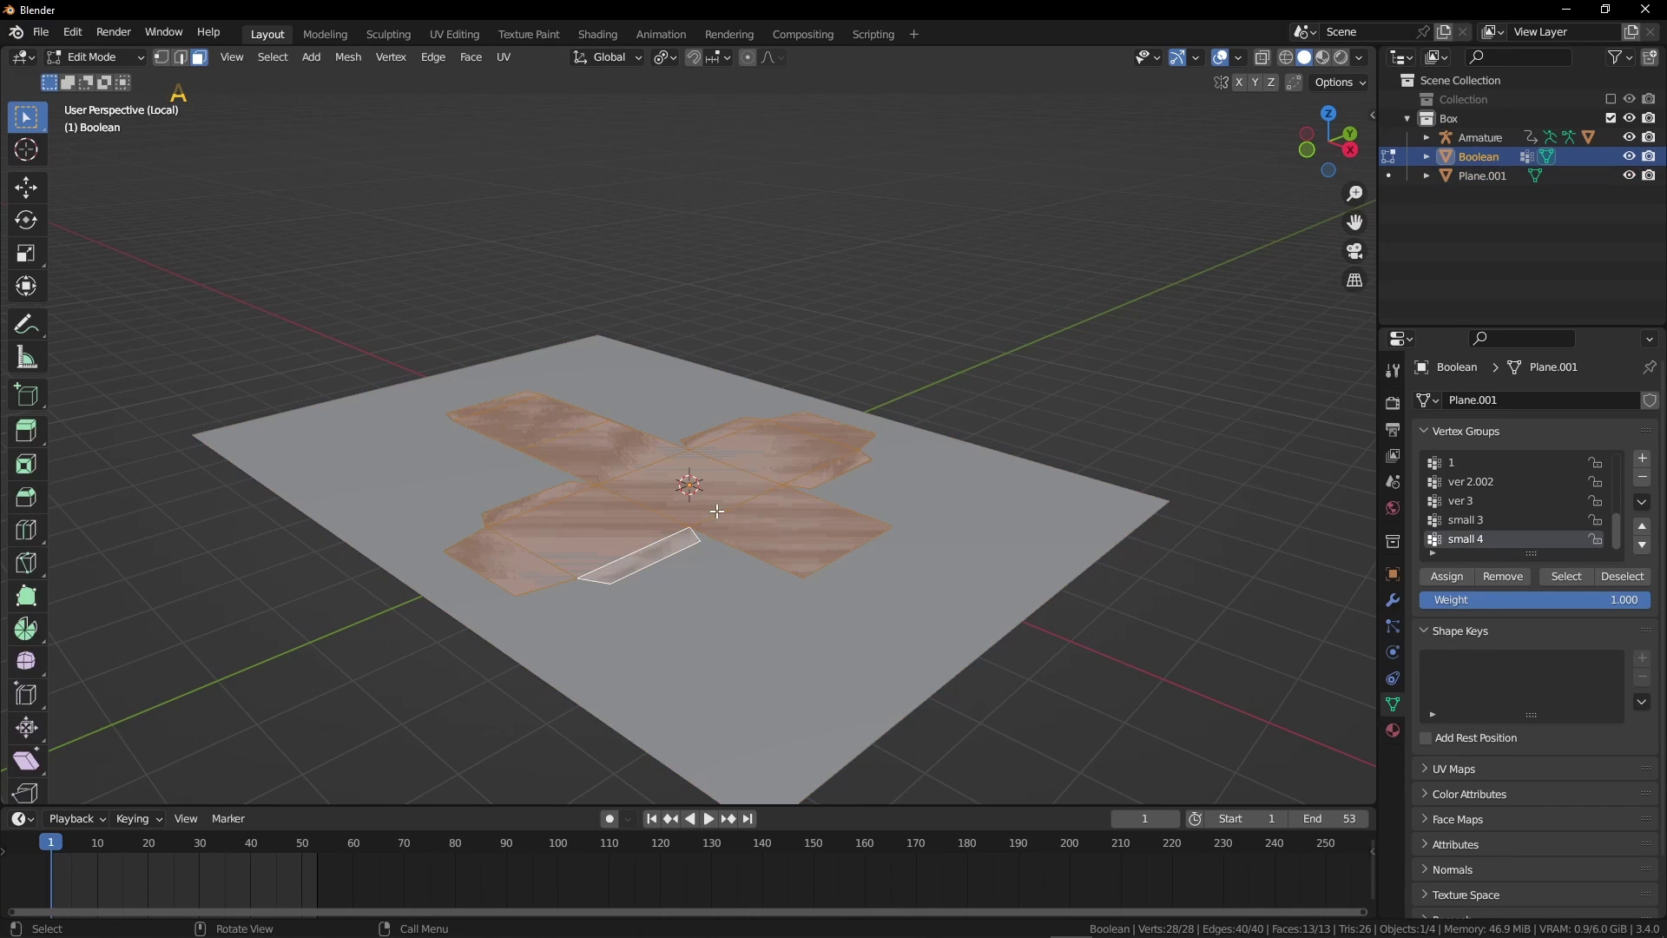
key(e)
click(729, 494)
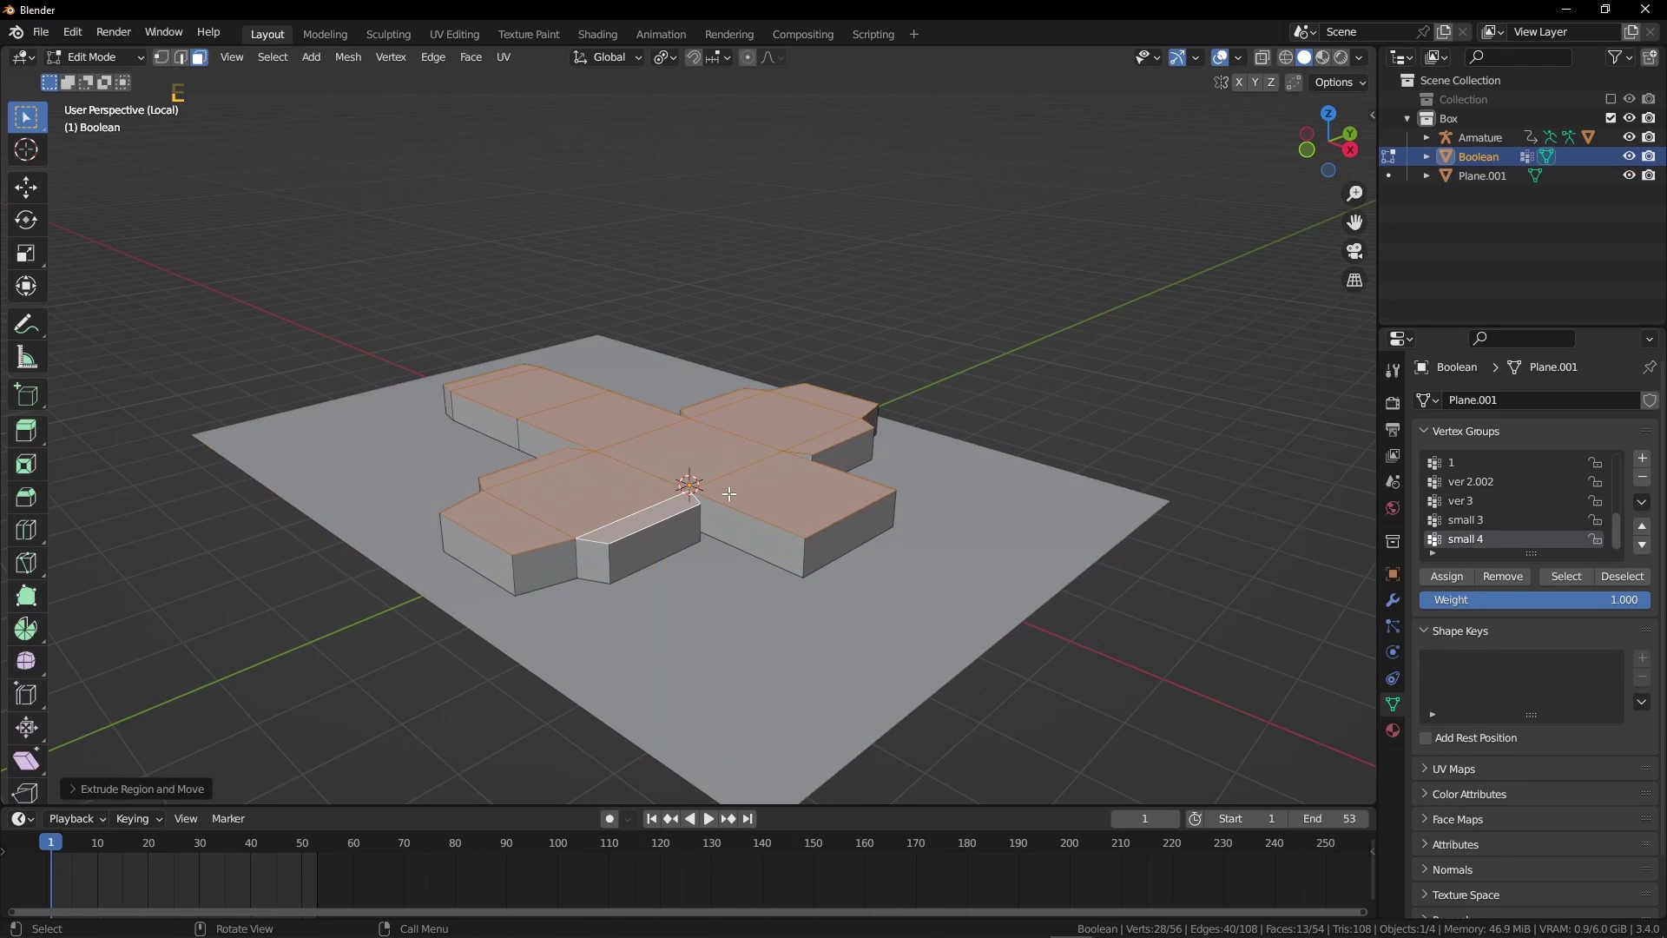
key(g)
key(z)
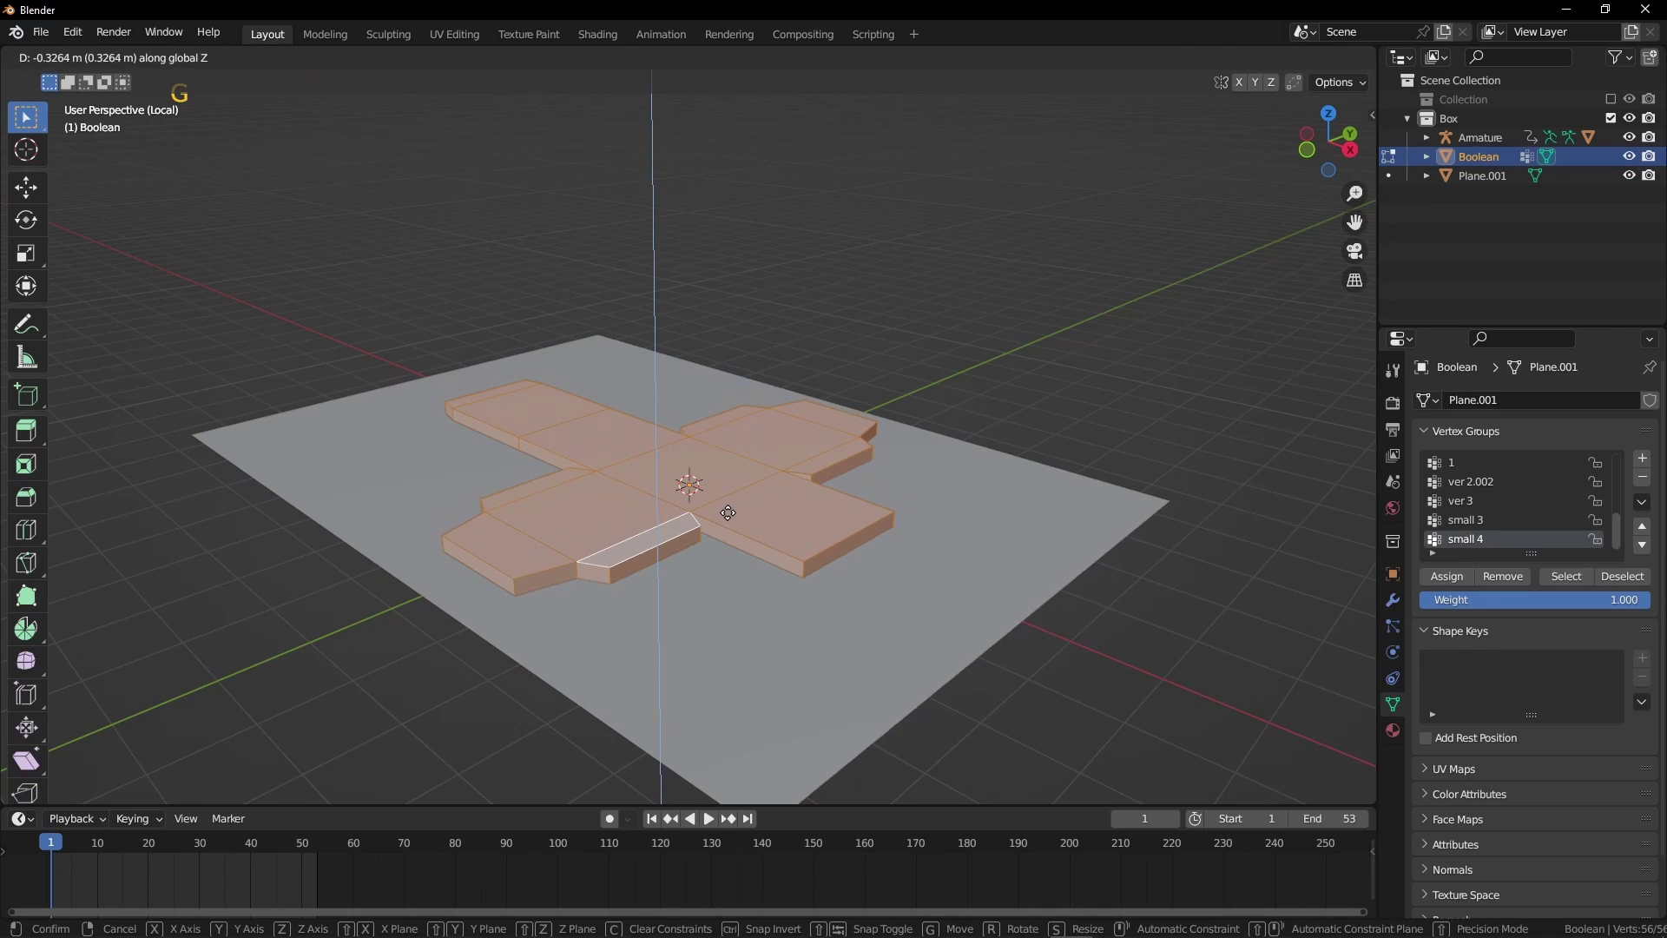
click(728, 512)
key(Tab)
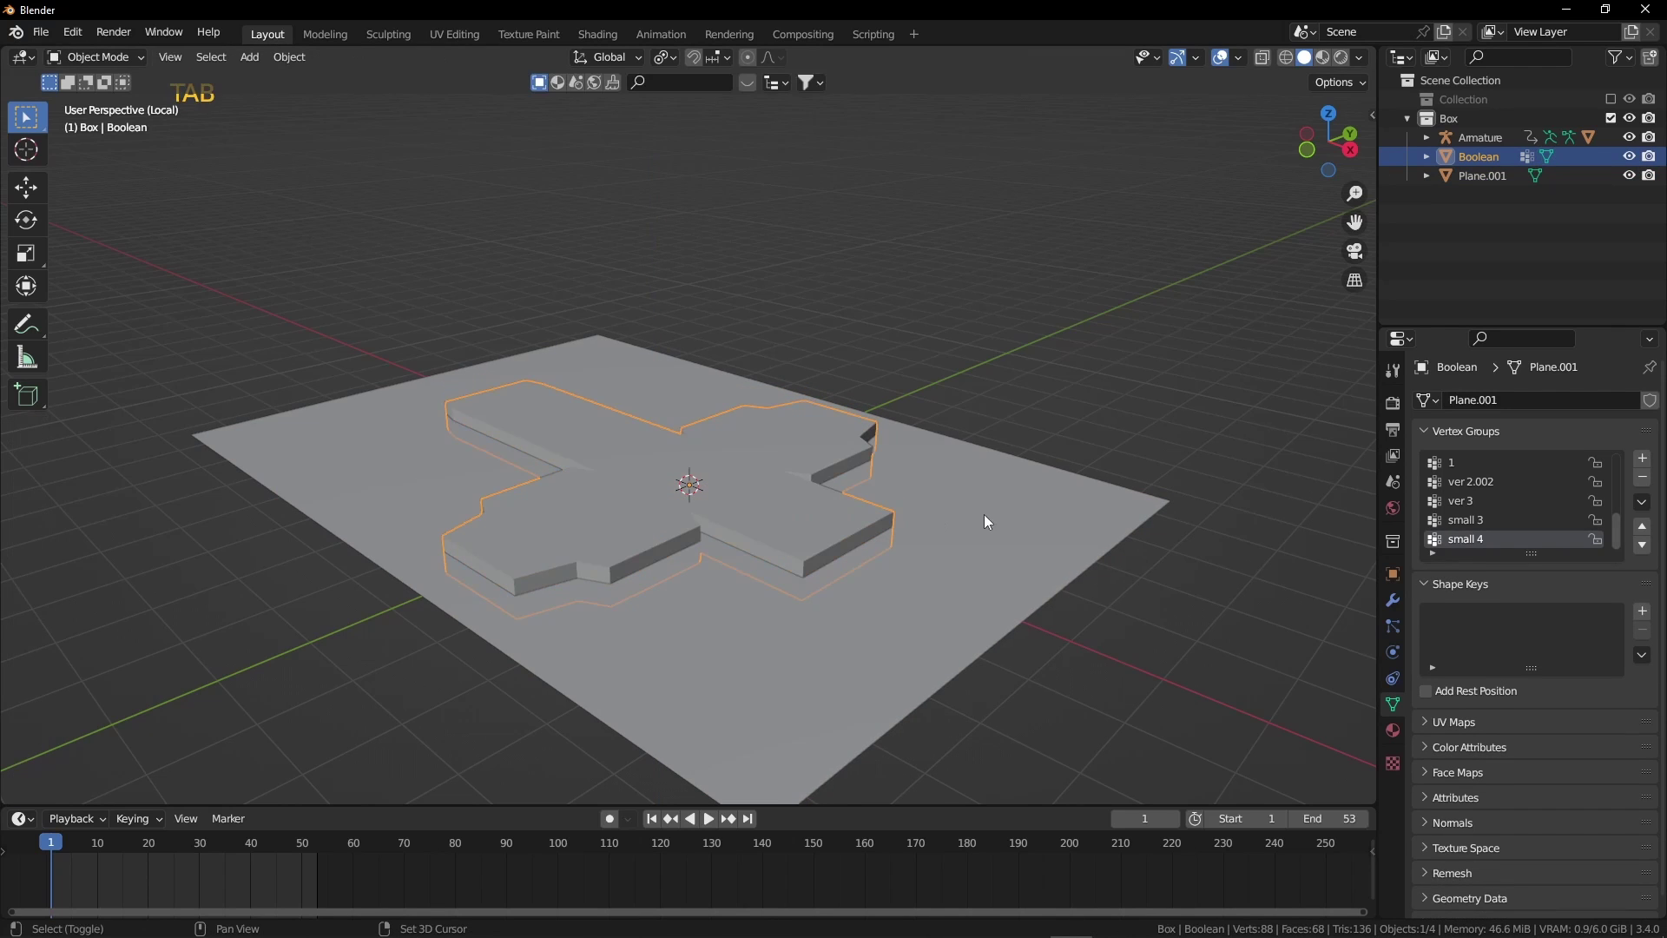
- Cut the Boolean object's shape out of the large plane with a Difference boolean and leave local view
shift+click(982, 514)
key(ctrl+KP_Subtract)
key(slash)
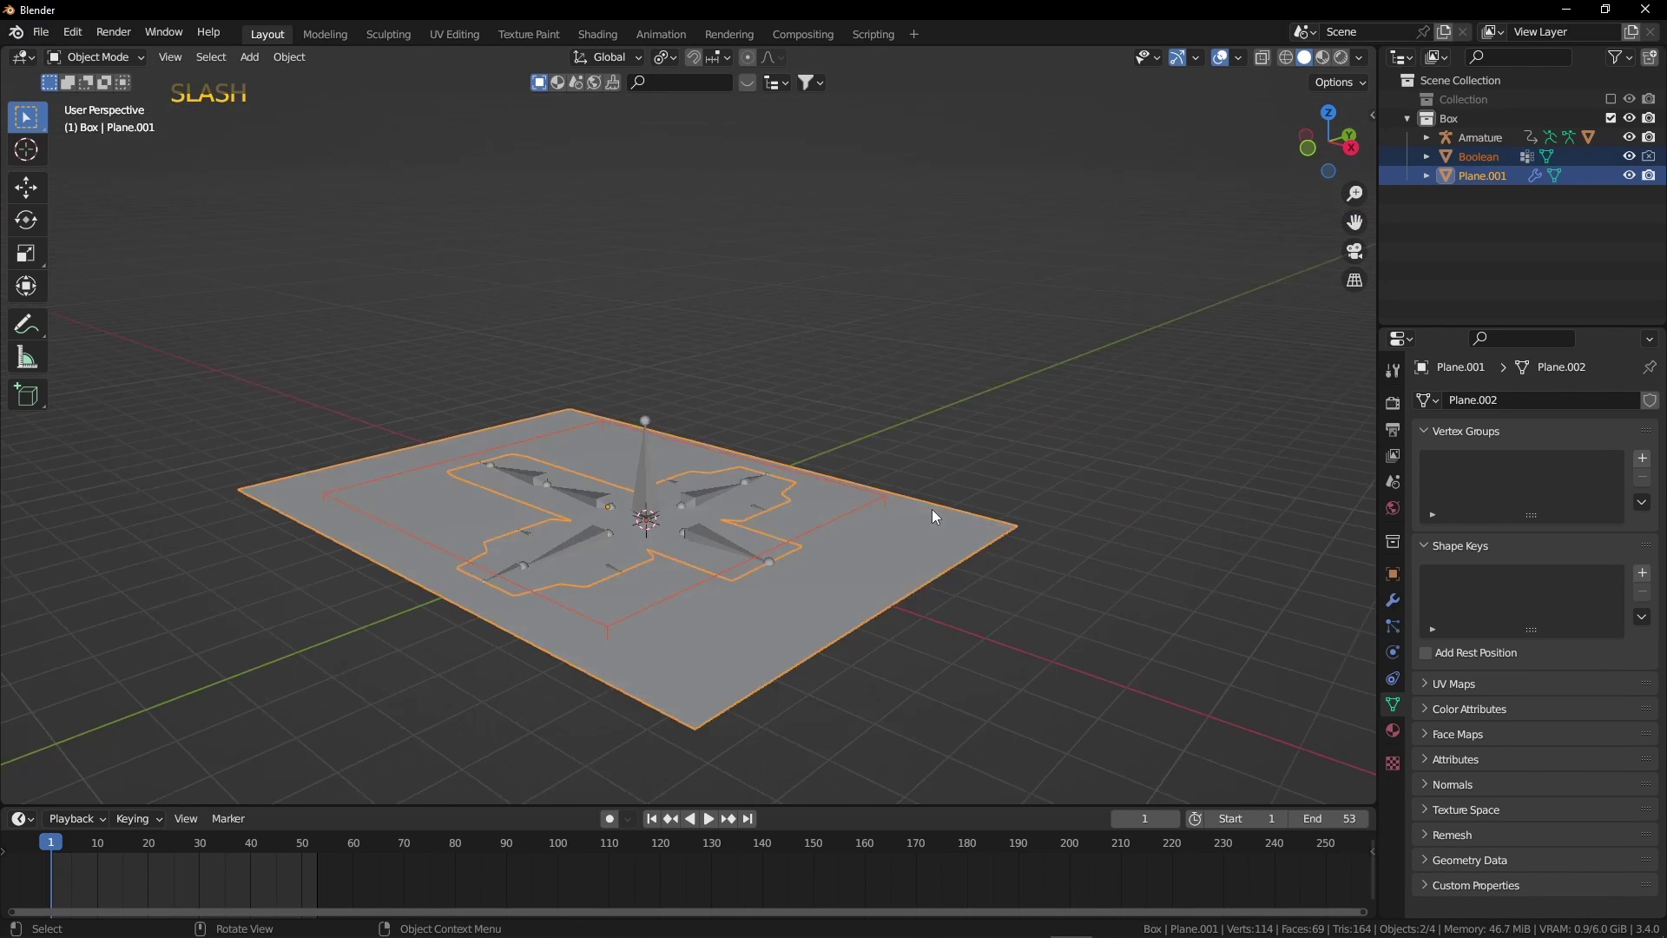
- Set the timeline to frame 27, move Plane.001 into Collection and re-enable that collection in the view layer
middle_drag(930, 509, 927, 494)
drag(46, 844, 186, 863)
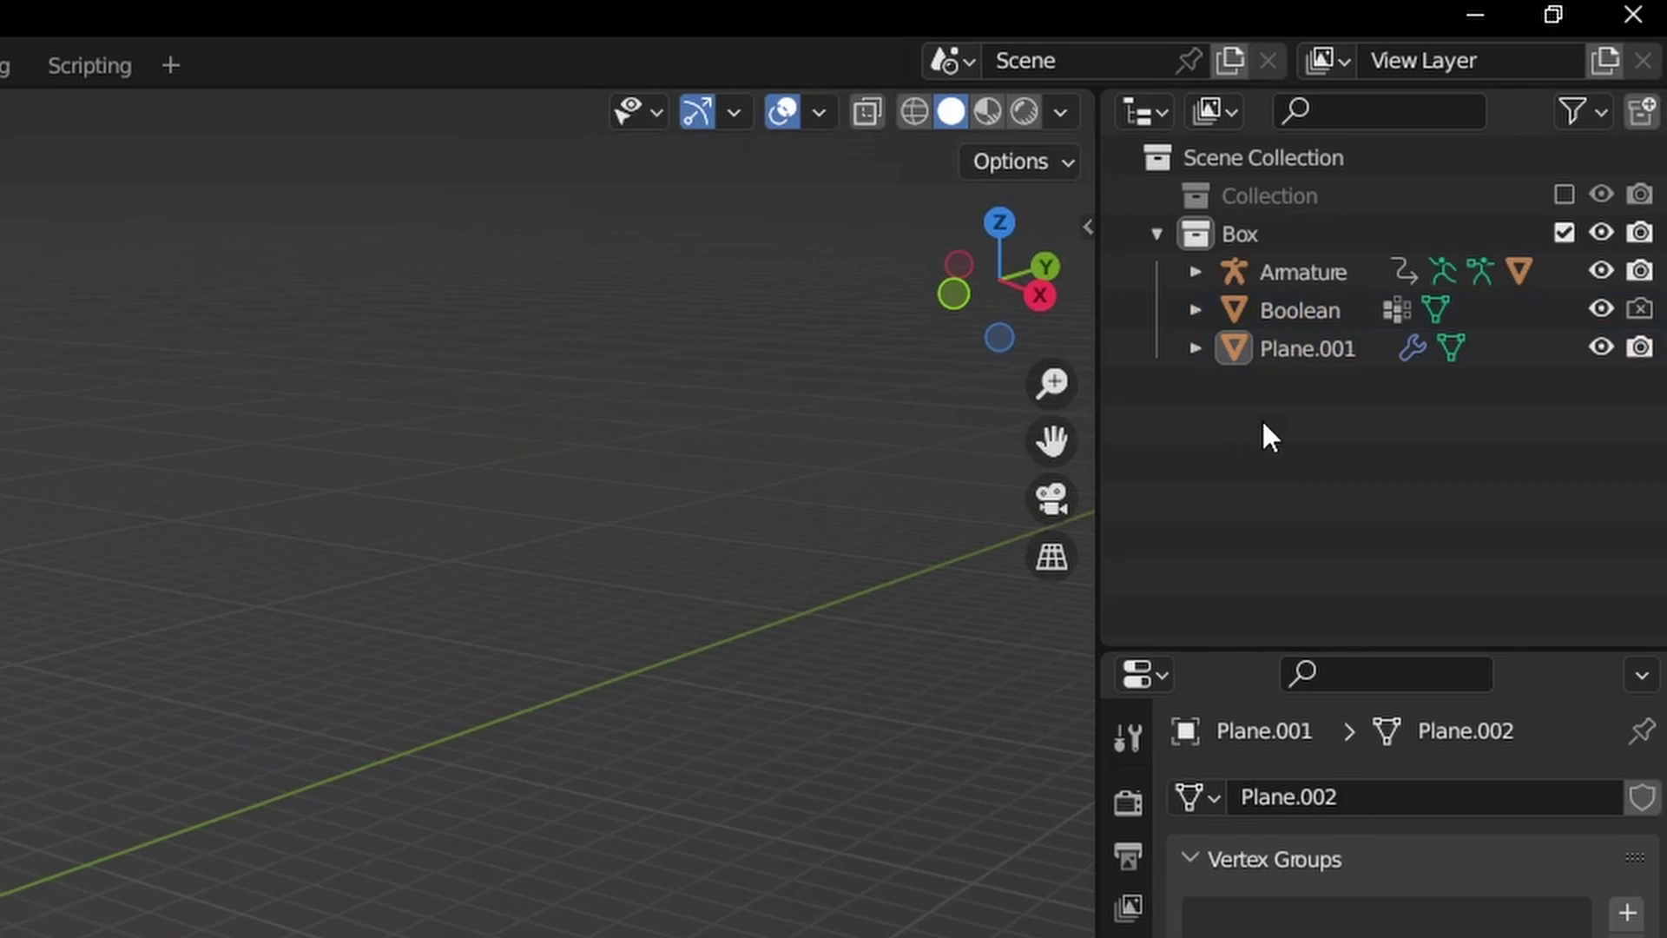
drag(1298, 351, 1311, 198)
click(1563, 195)
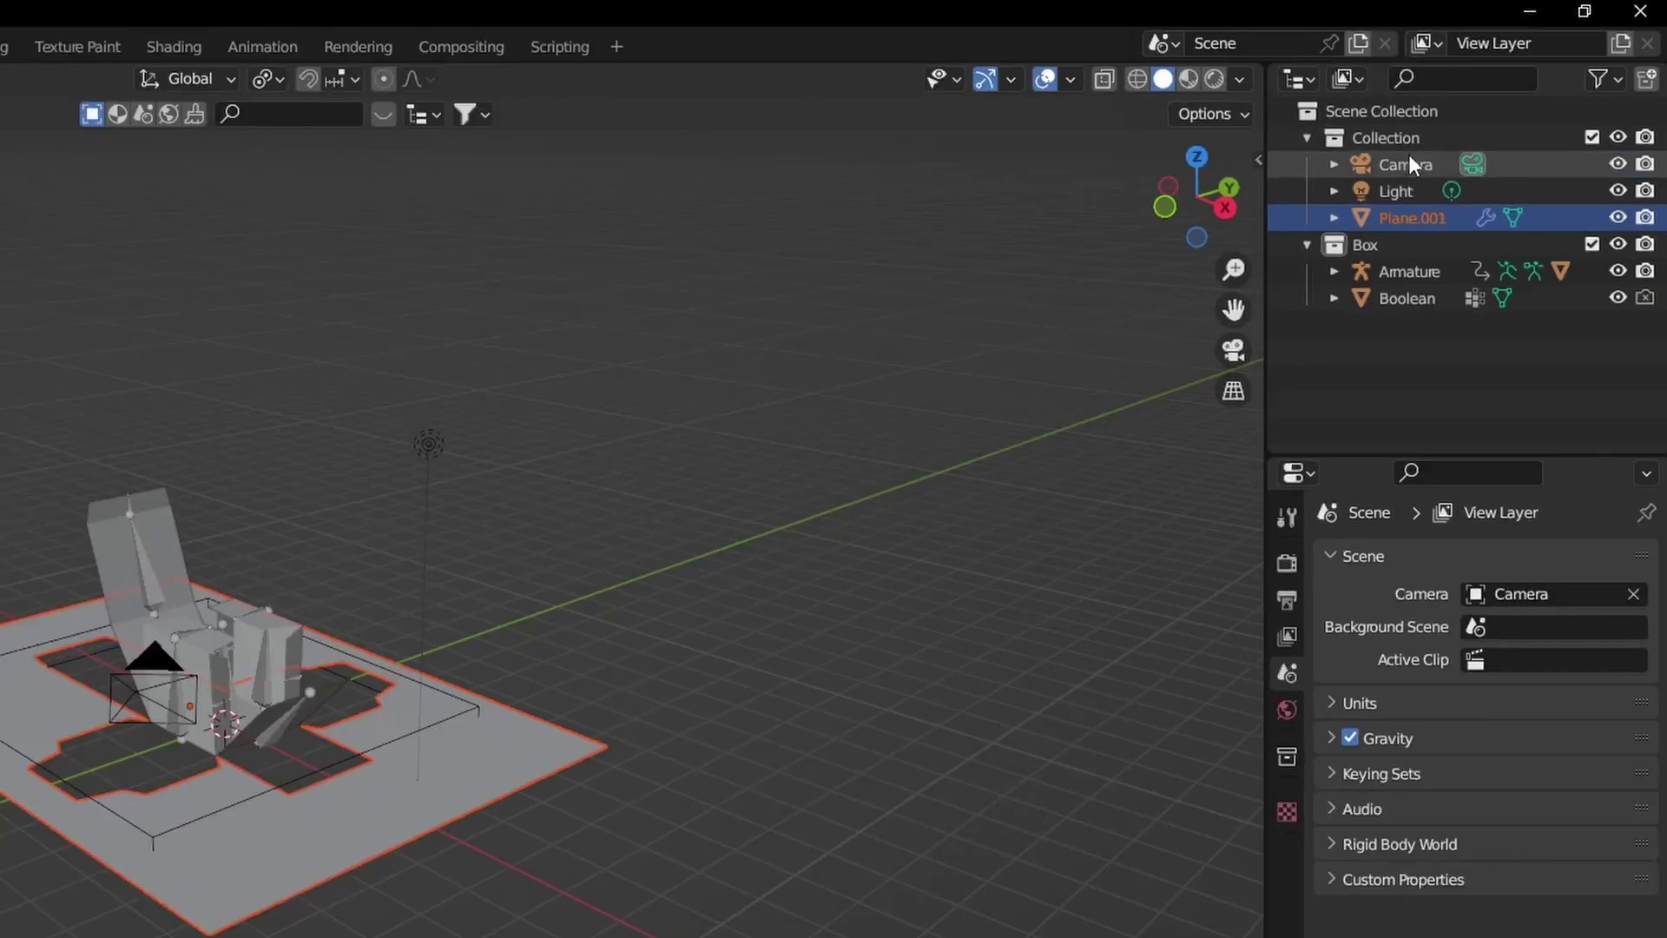
- Add a new plane at the origin and scale it up beyond the cut-out plane as the ground
key(shift+a)
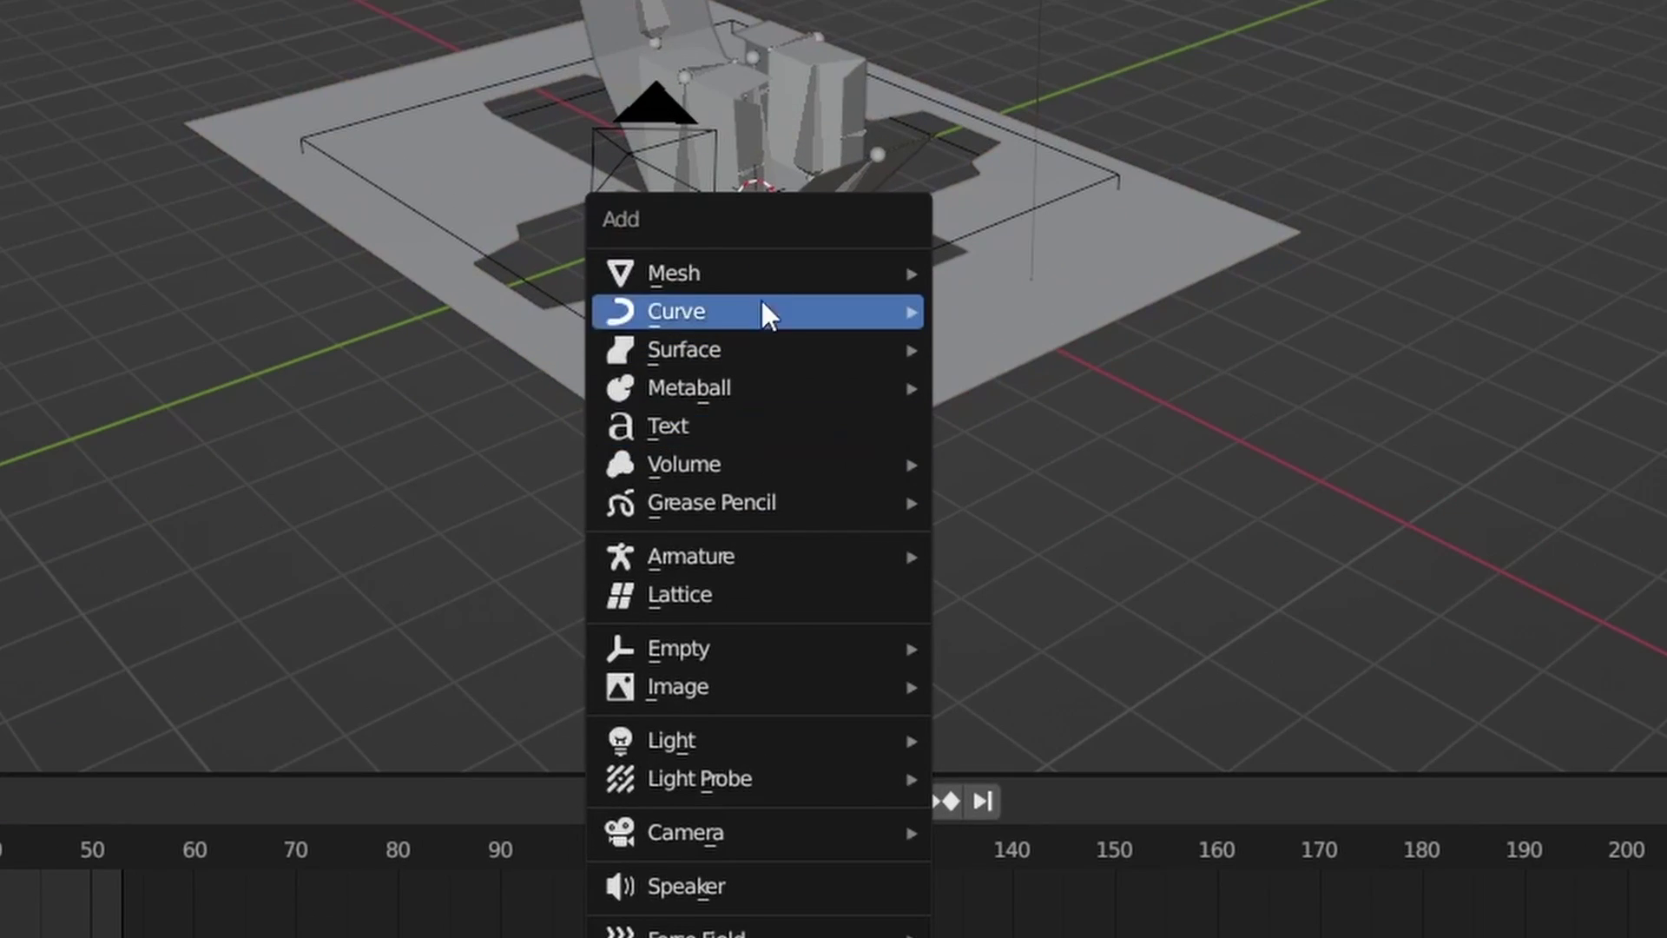
mouse_move(643, 556)
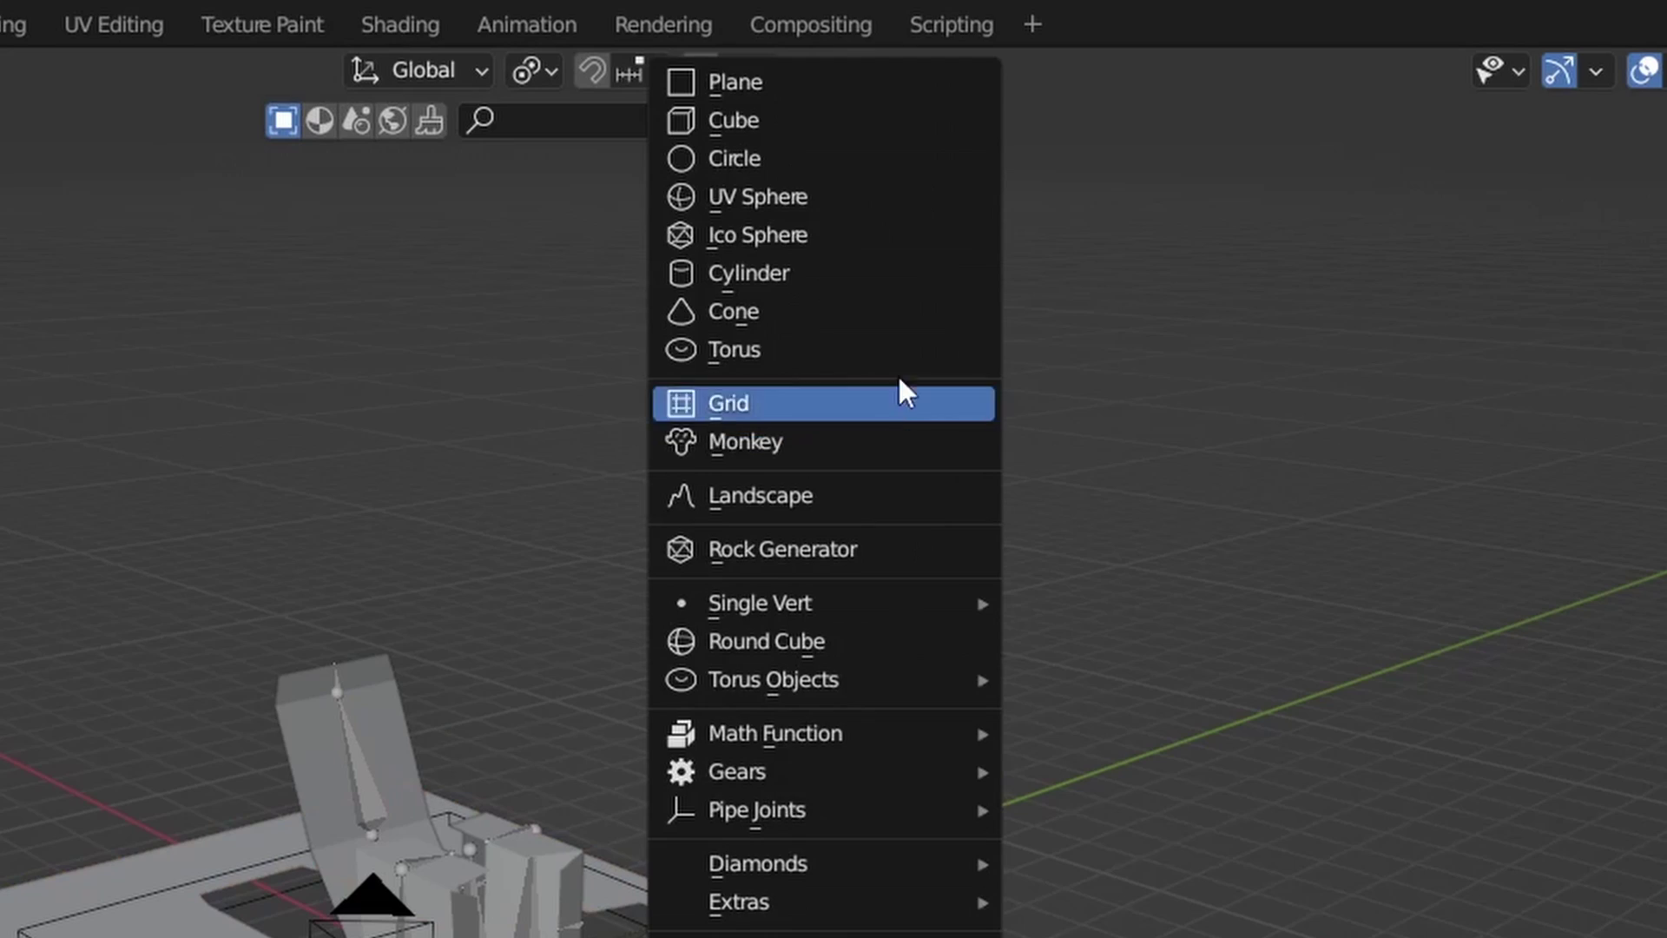
click(810, 81)
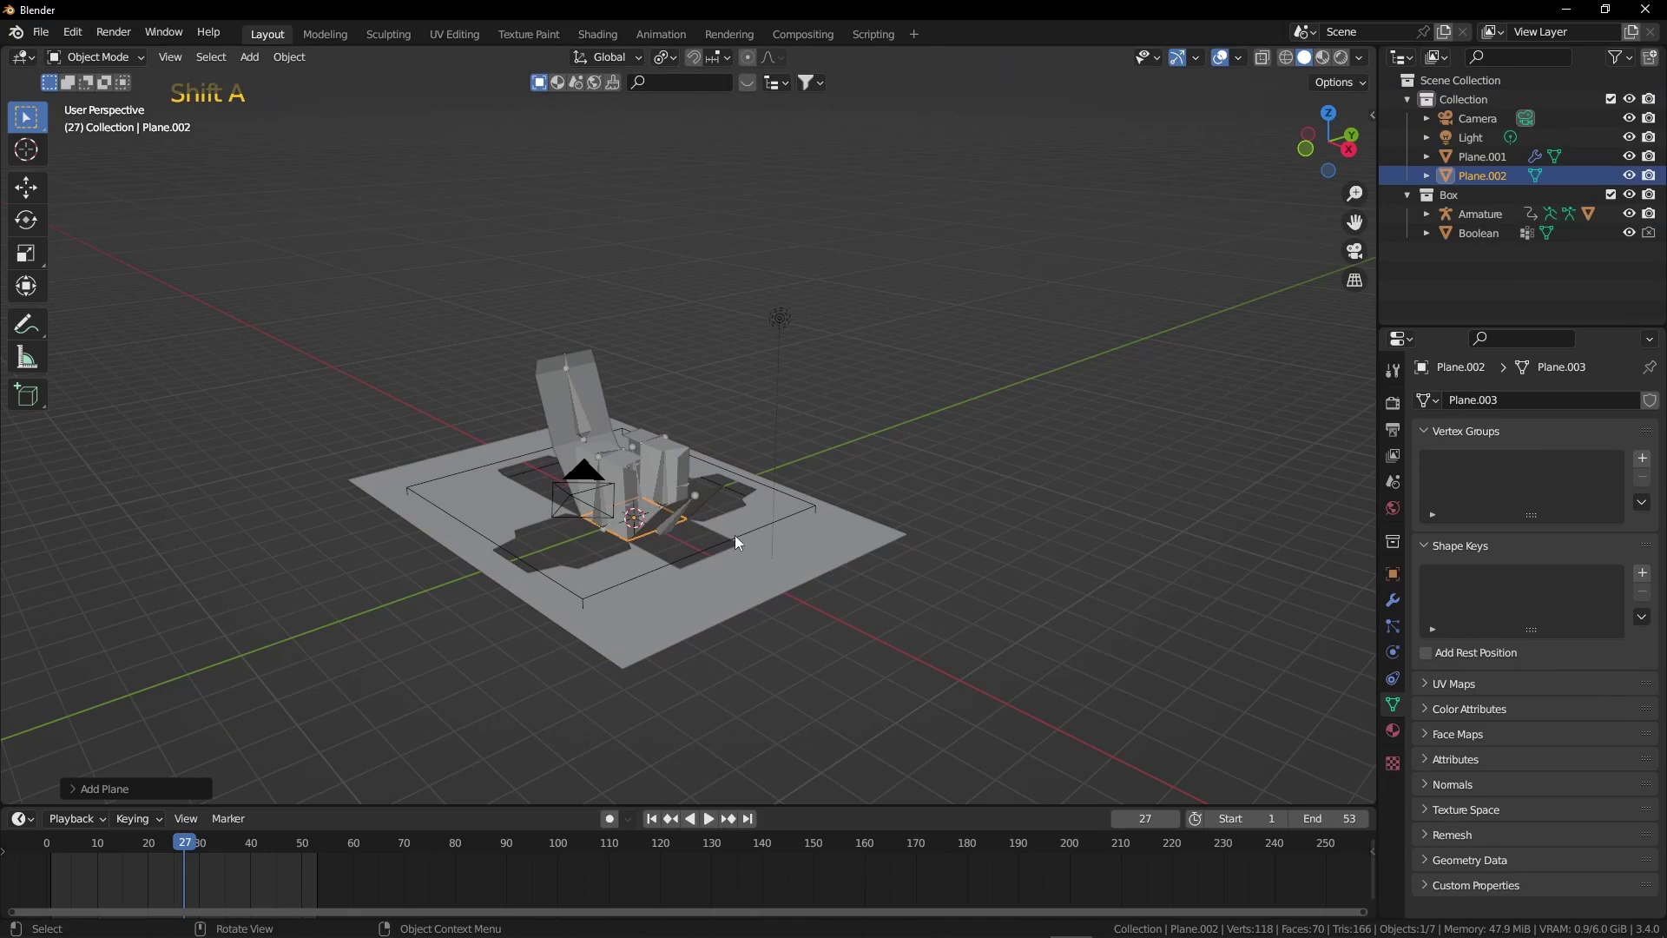
key(s)
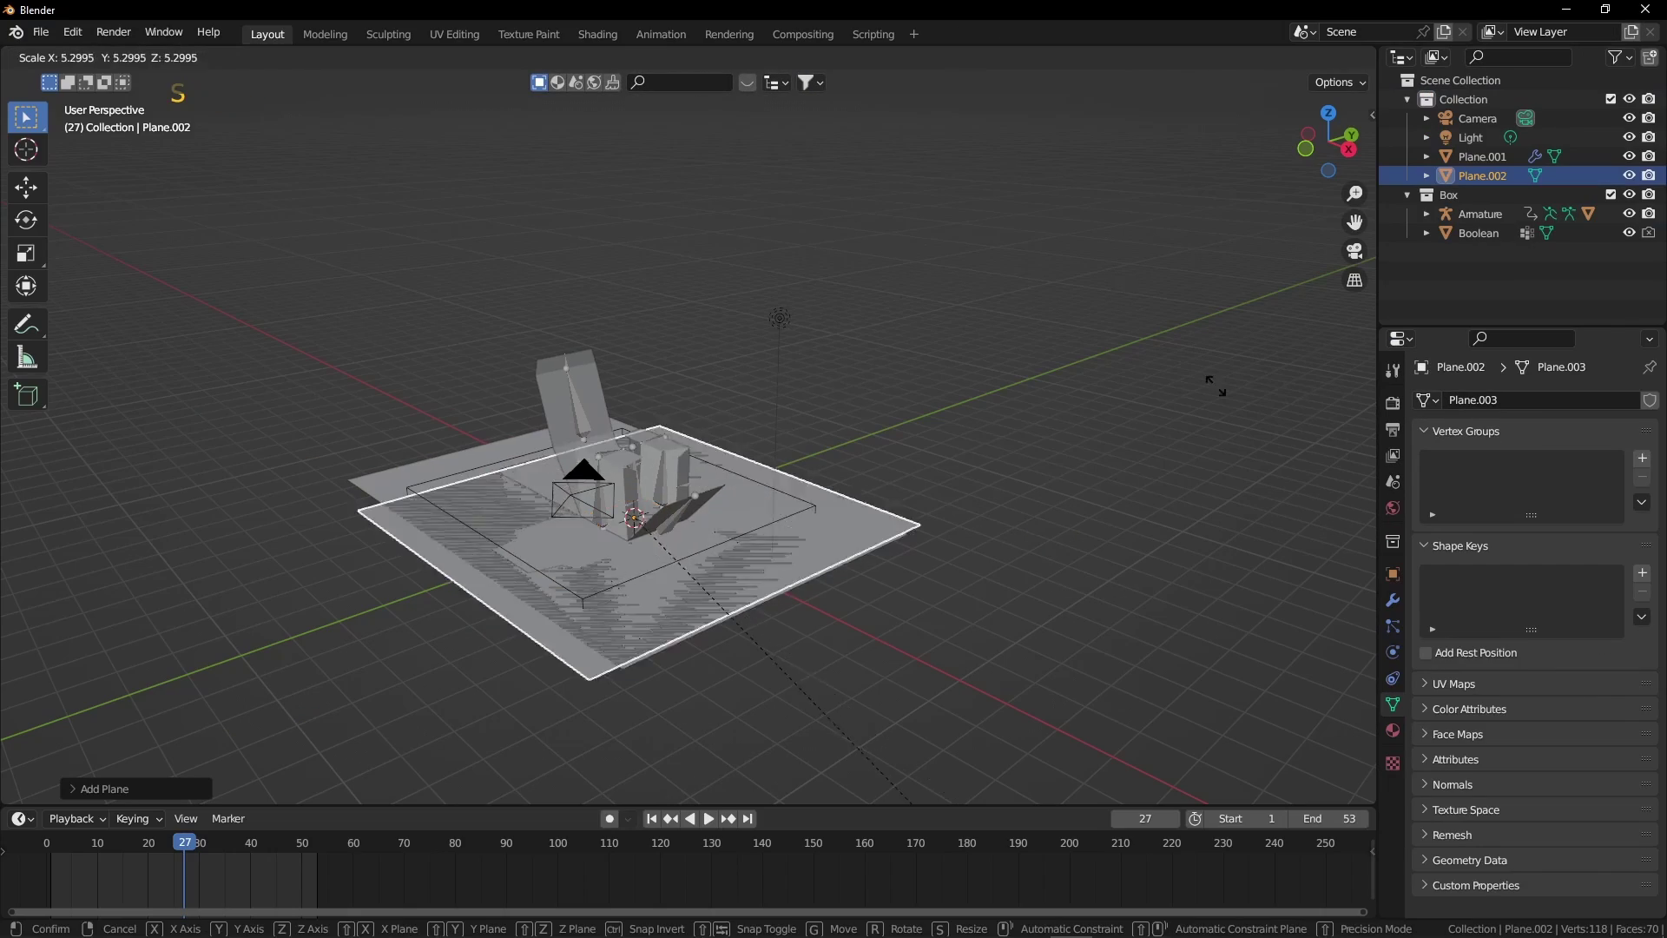
click(929, 497)
- Lower the new ground plane very slightly along global Z in front view so it sits just beneath the box and cut-out plane
scroll(929, 496, down, 4)
middle_drag(928, 496, 822, 470)
scroll(825, 480, up, 4)
key(KP_1)
scroll(822, 521, up, 10)
shift+middle_drag(635, 603, 845, 465)
scroll(846, 465, up, 3)
shift+middle_drag(893, 710, 967, 553)
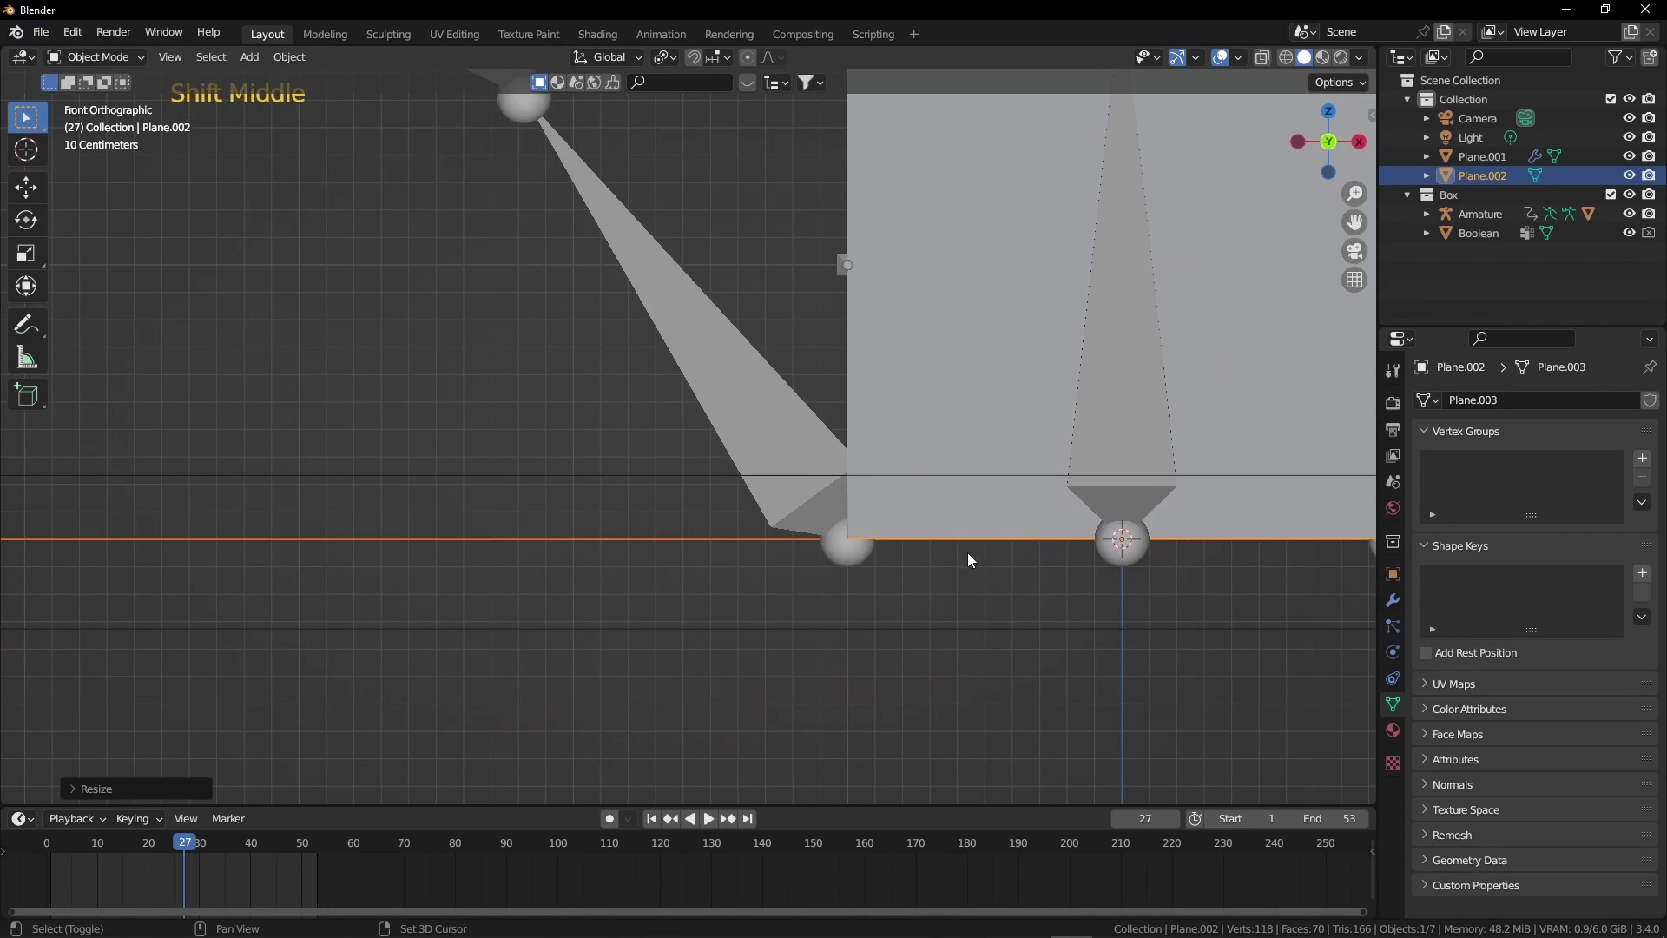
scroll(1016, 563, up, 3)
shift+middle_drag(1125, 656, 857, 542)
key(g)
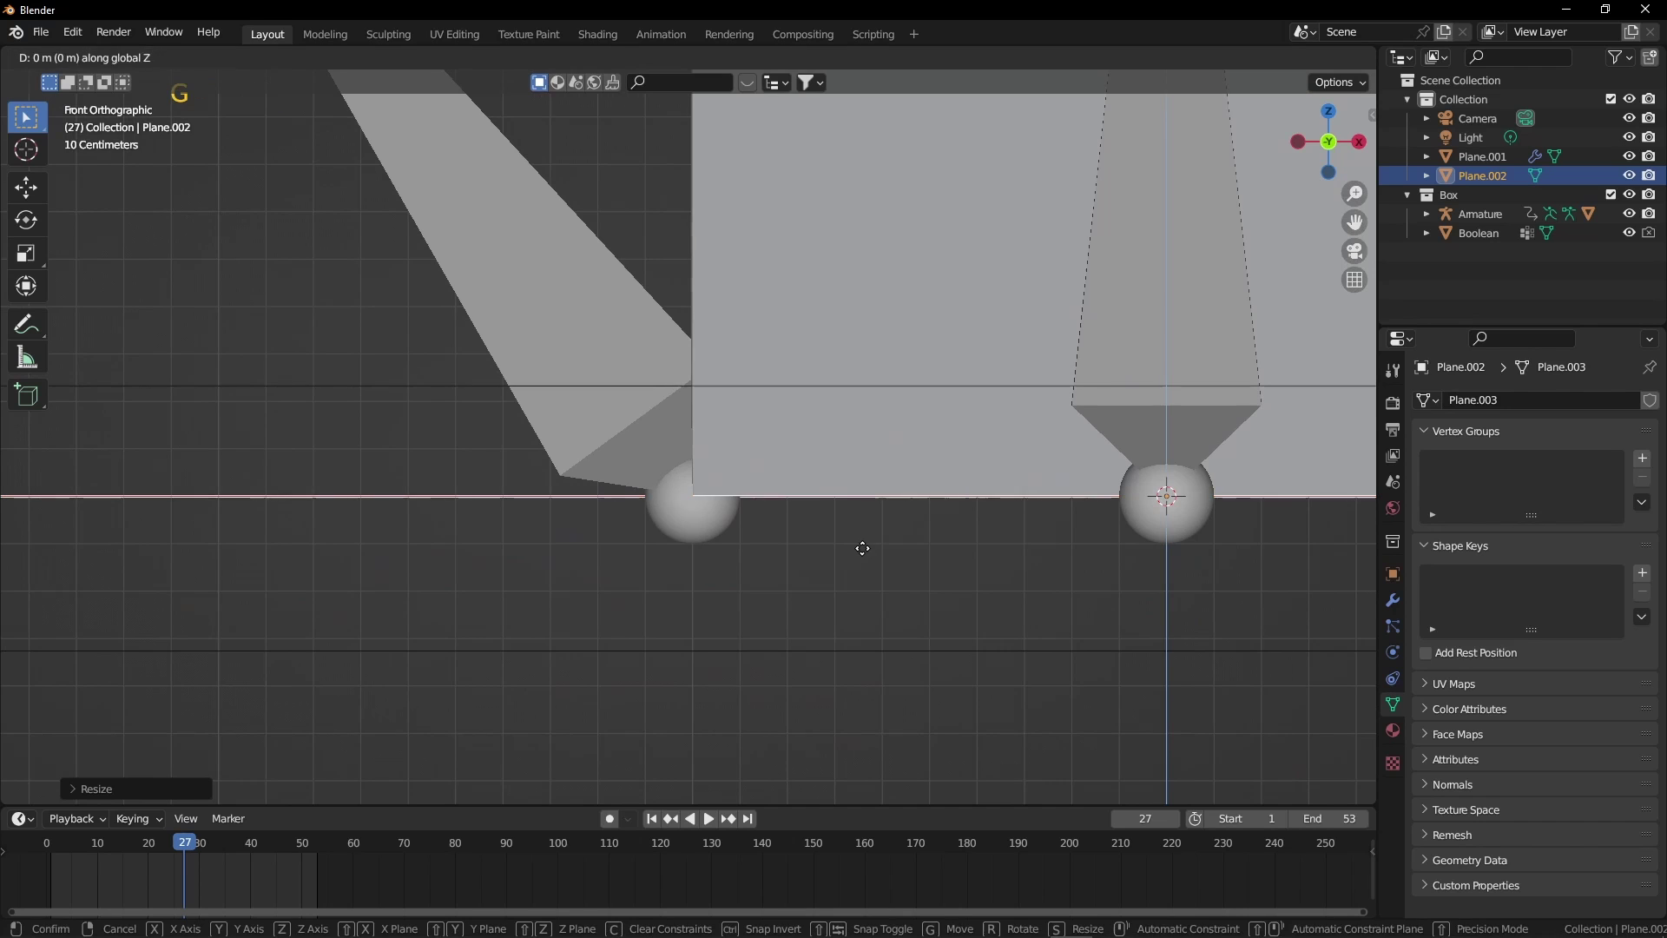
click(862, 560)
- Extrude the ground plane's two adjacent back edges upward to form backdrop walls
scroll(915, 521, down, 13)
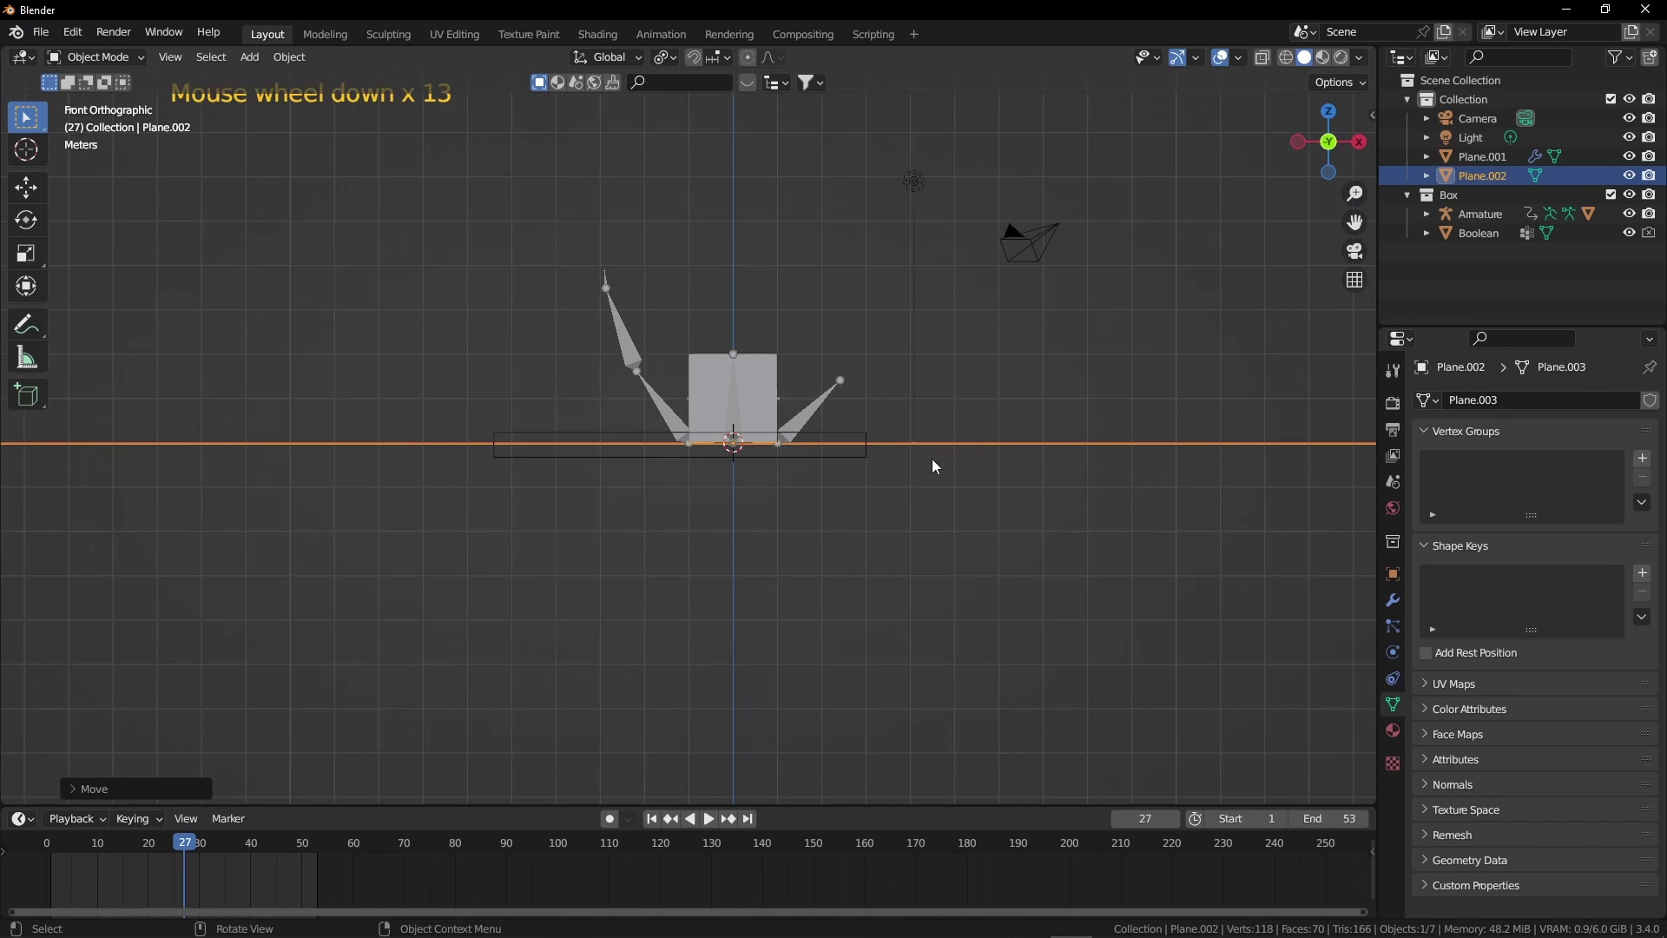
middle_drag(934, 466, 868, 428)
scroll(868, 428, down, 2)
key(Tab)
key(2)
click(568, 252)
shift+click(725, 266)
scroll(767, 370, down, 3)
shift+middle_drag(724, 348, 772, 394)
key(e)
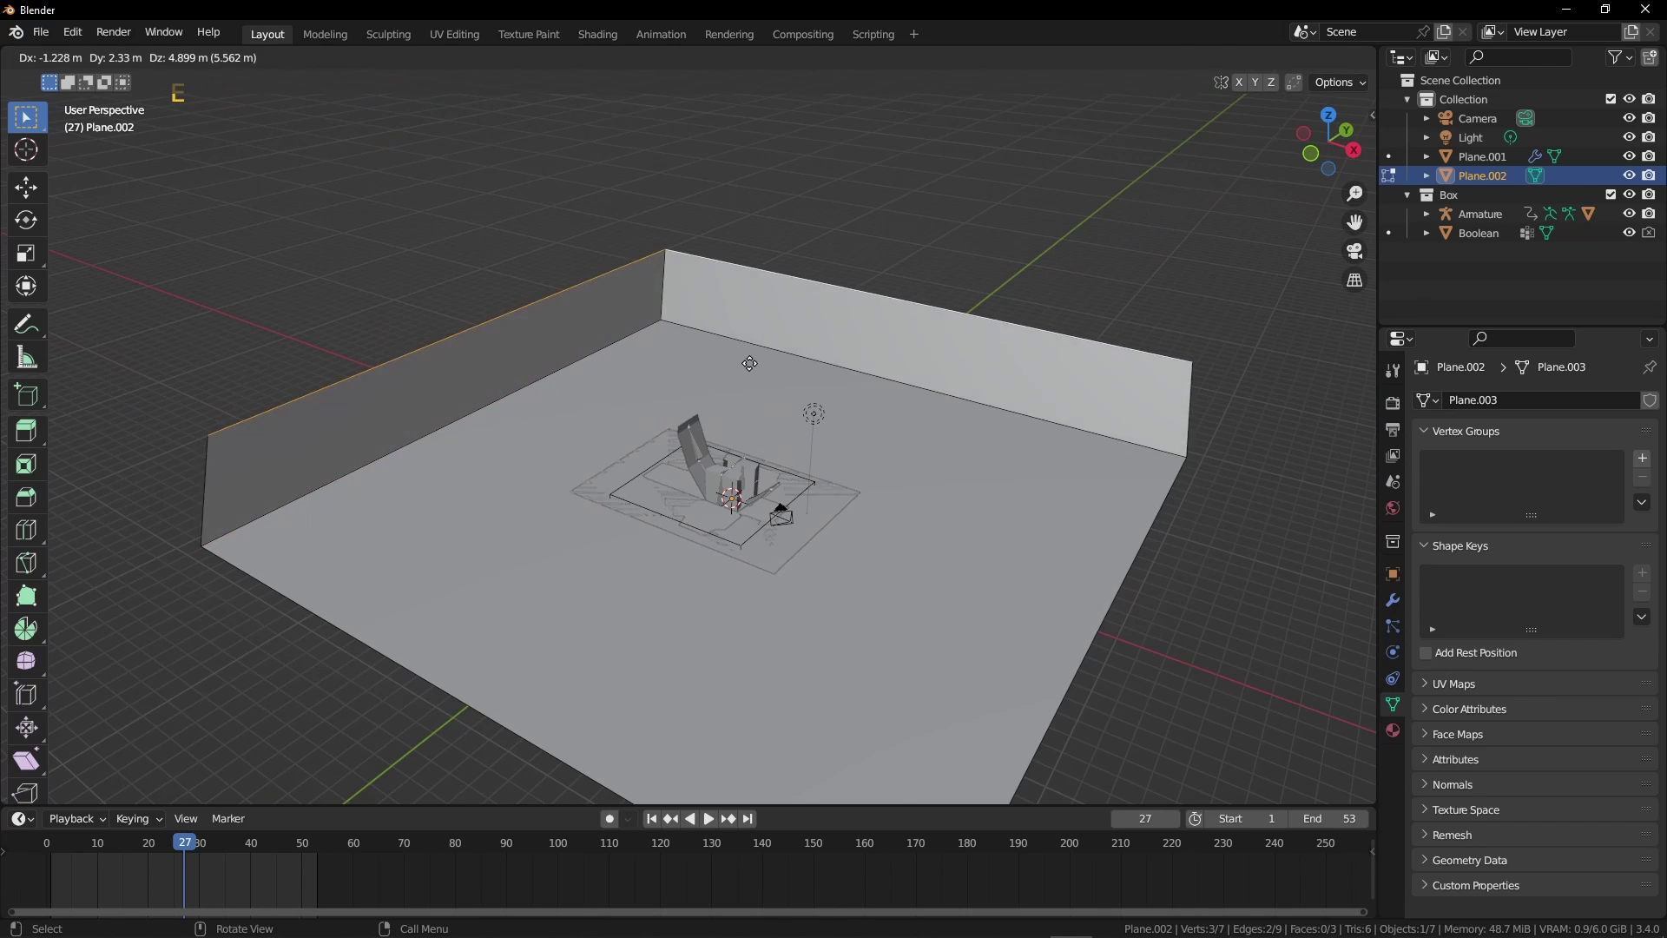
click(641, 343)
- Bevel the edges where the backdrop walls meet the floor and each other with 4 segments, and shade the object smooth
key(ctrl+b)
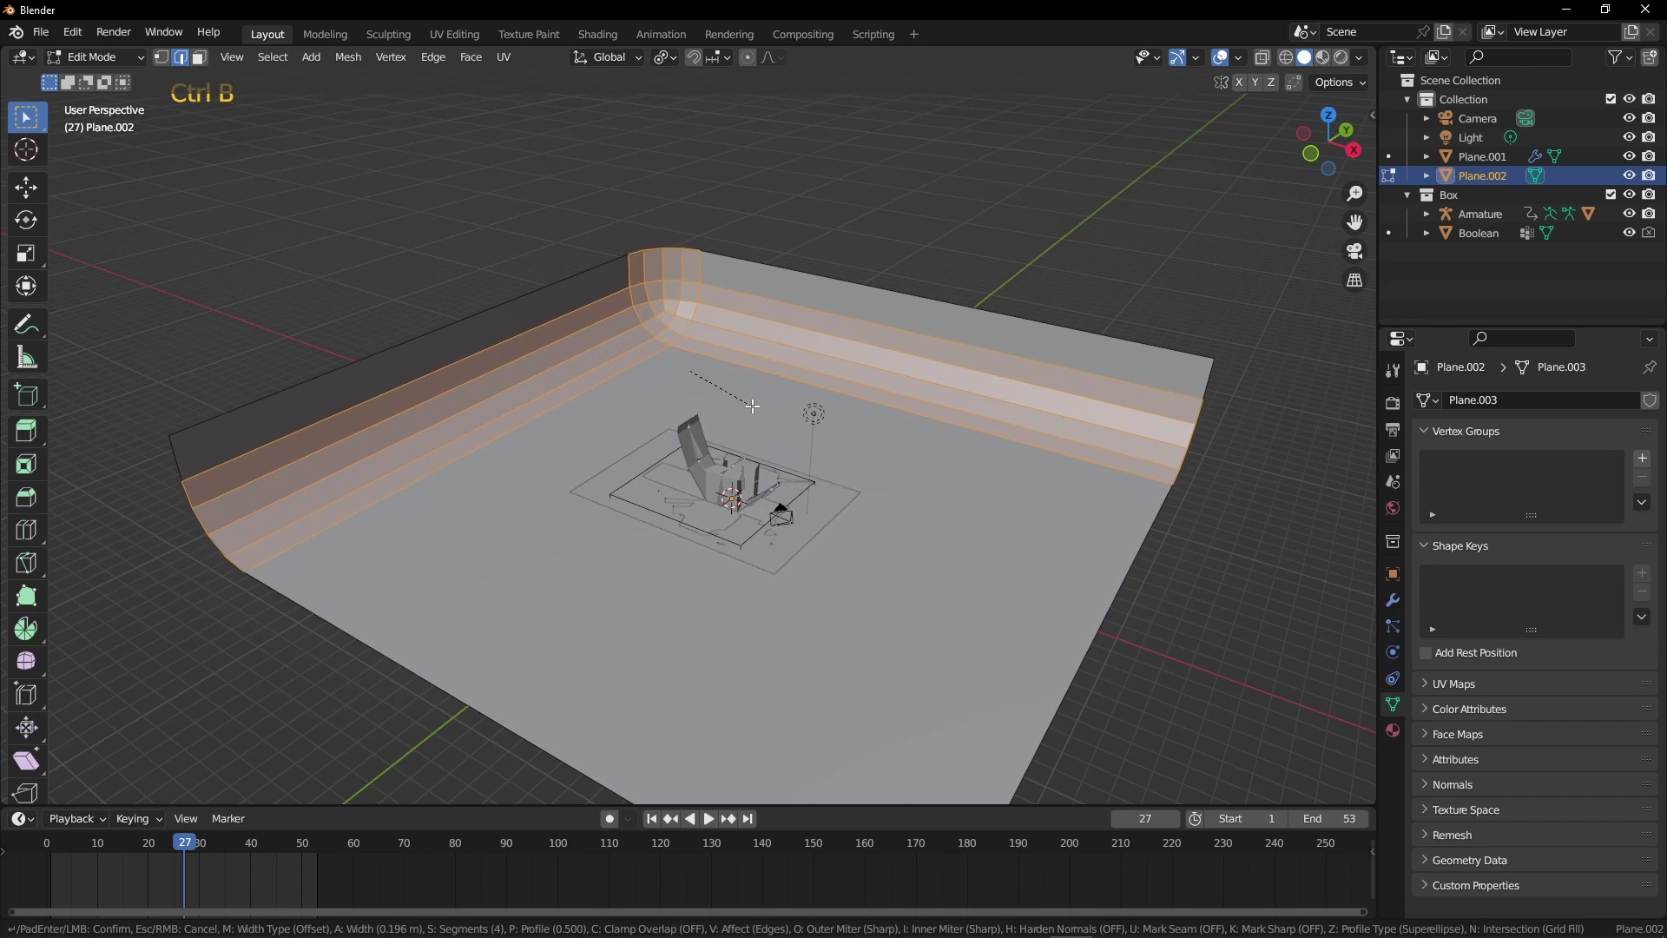
click(722, 348)
key(Tab)
right_click(720, 347)
click(720, 347)
shift+middle_drag(721, 348, 1103, 415)
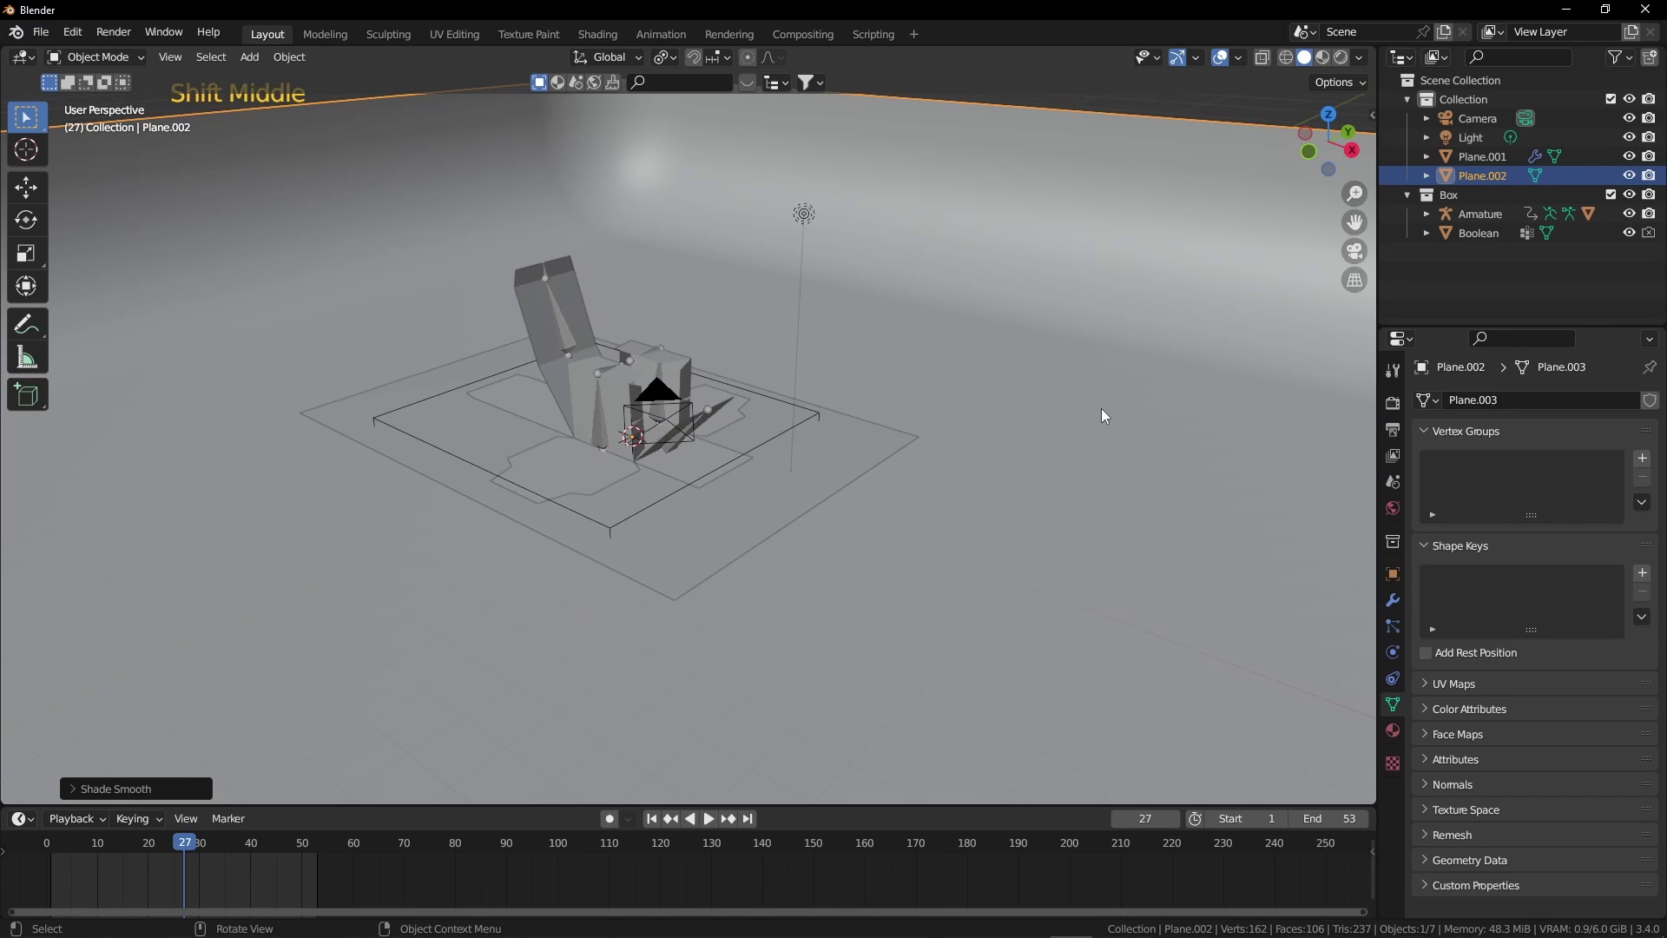
- Rename the backdrop object as surface and the cut-out plane as Paper
key(F2)
text(surface)
key(Return)
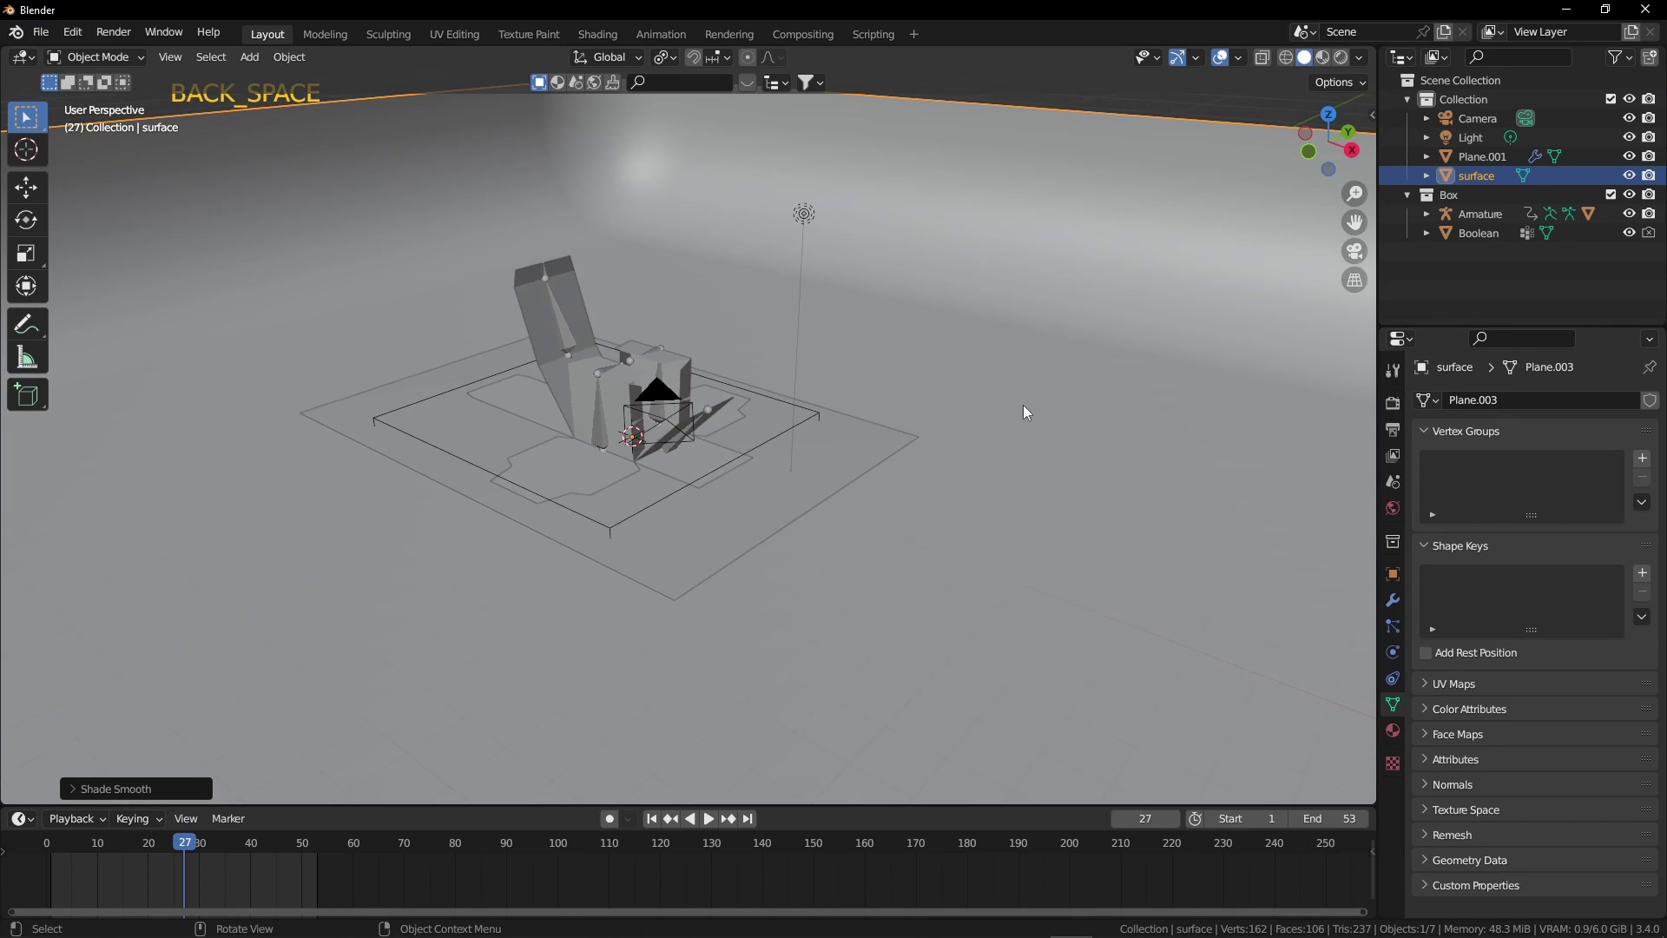
click(867, 436)
key(F2)
text(Paper)
key(Return)
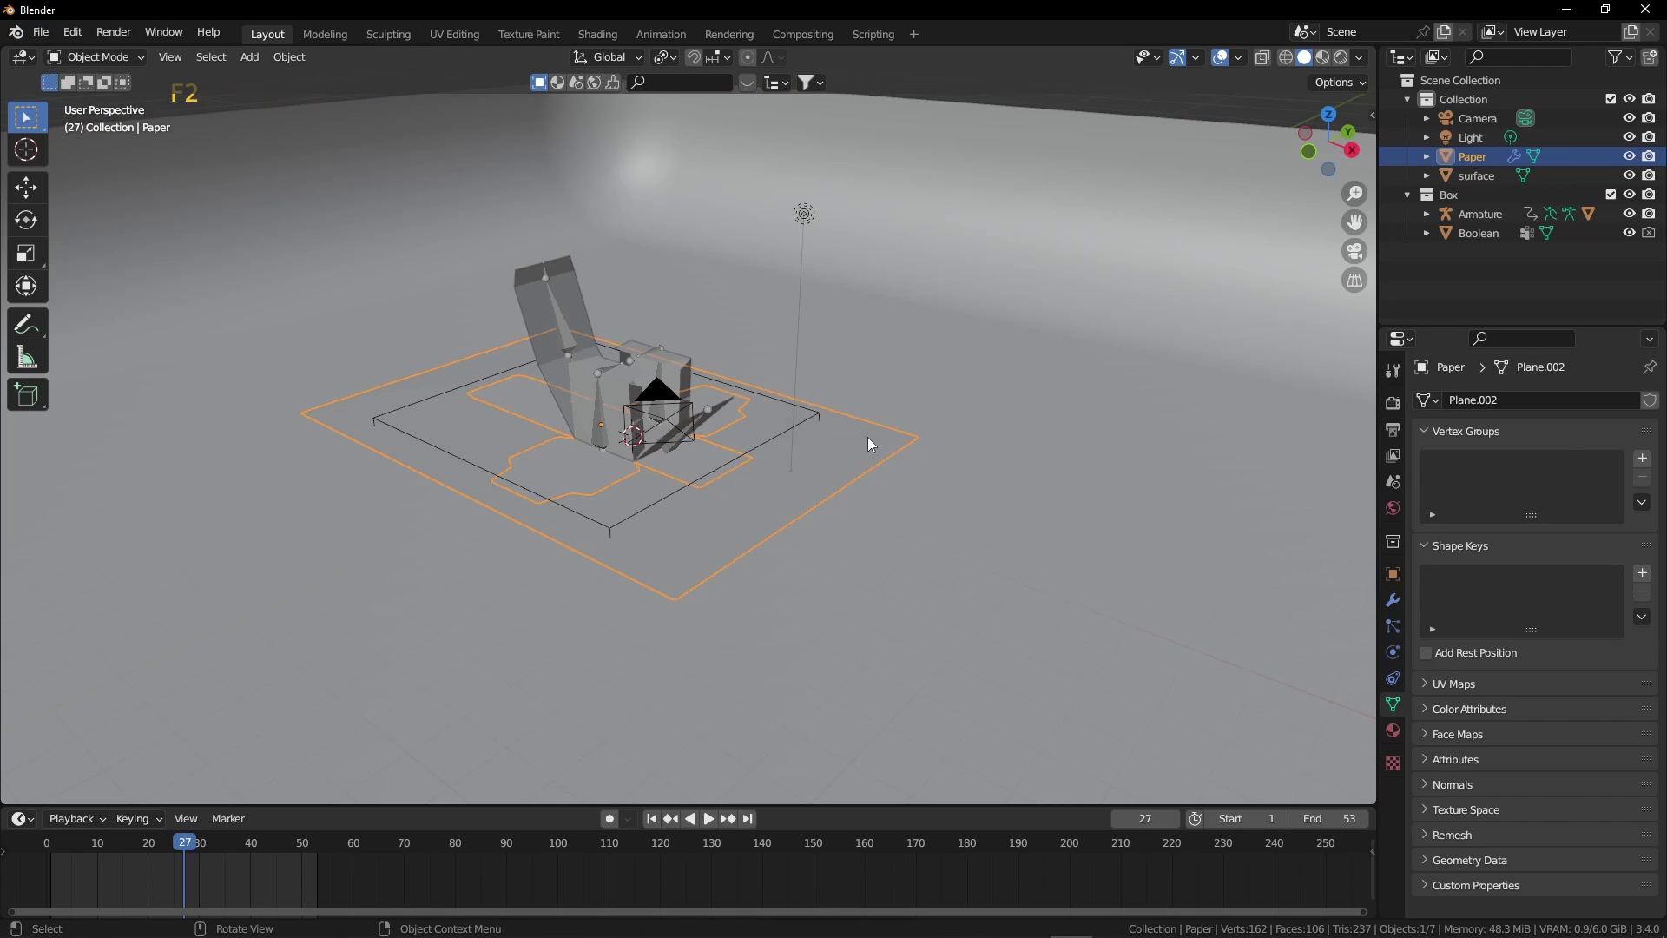
- Lock the camera to the view, reframe it from farther back around the box and paper, and unlock it again
click(660, 424)
key(KP_0)
key(n)
click(1256, 340)
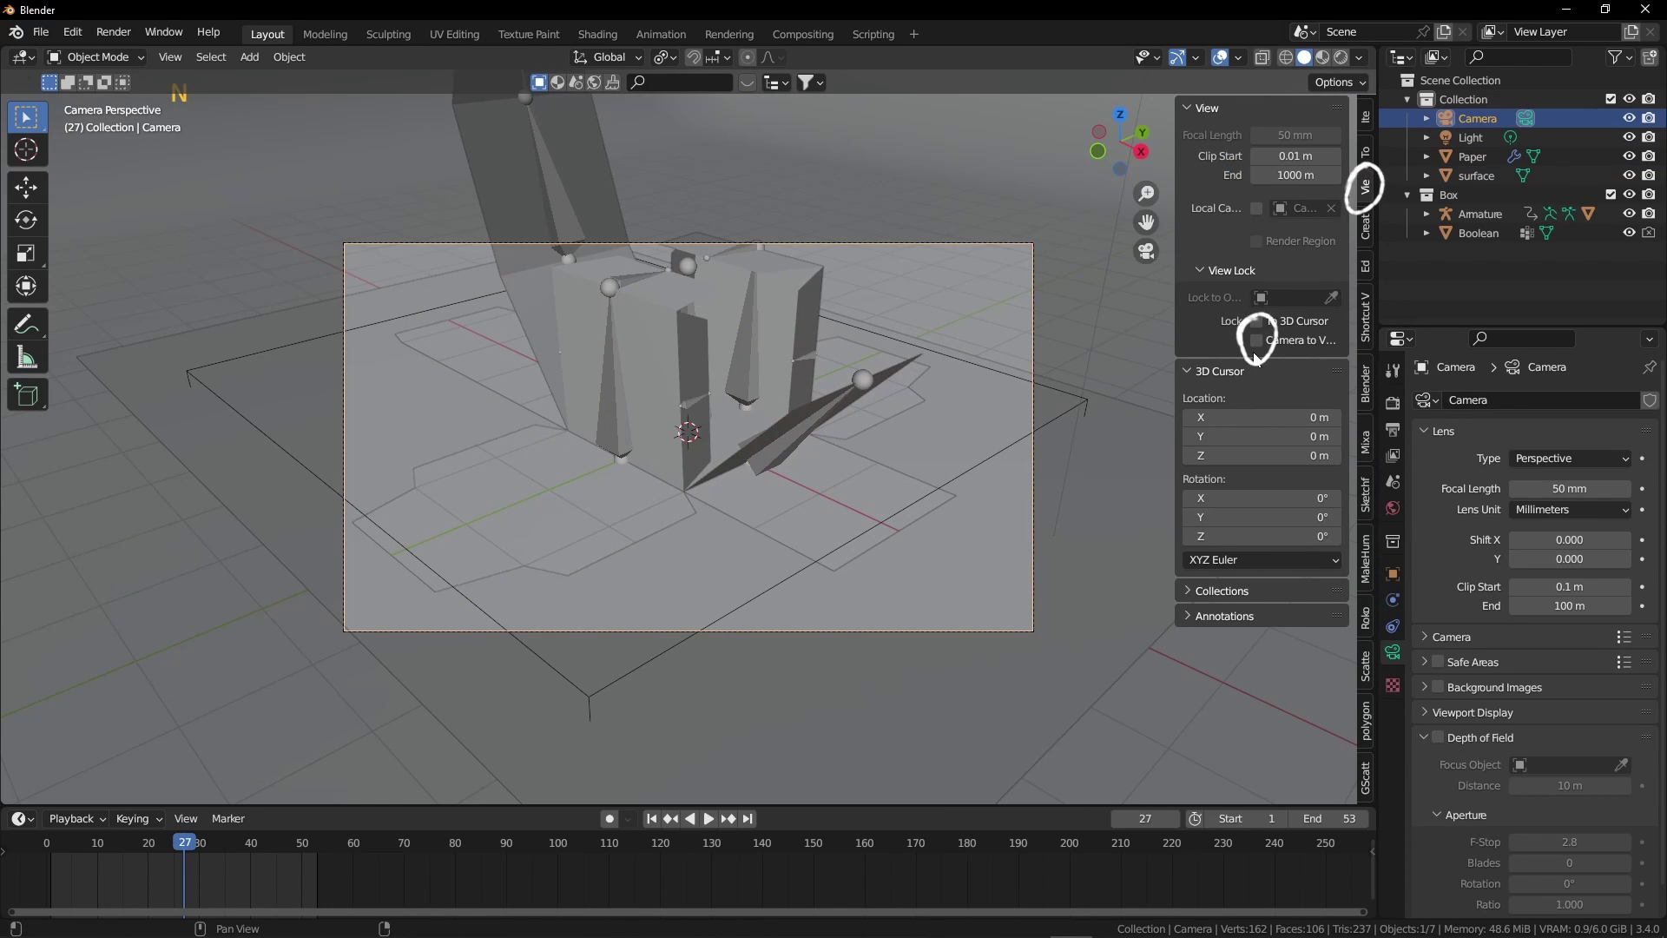
scroll(520, 358, down, 4)
shift+middle_drag(540, 356, 707, 410)
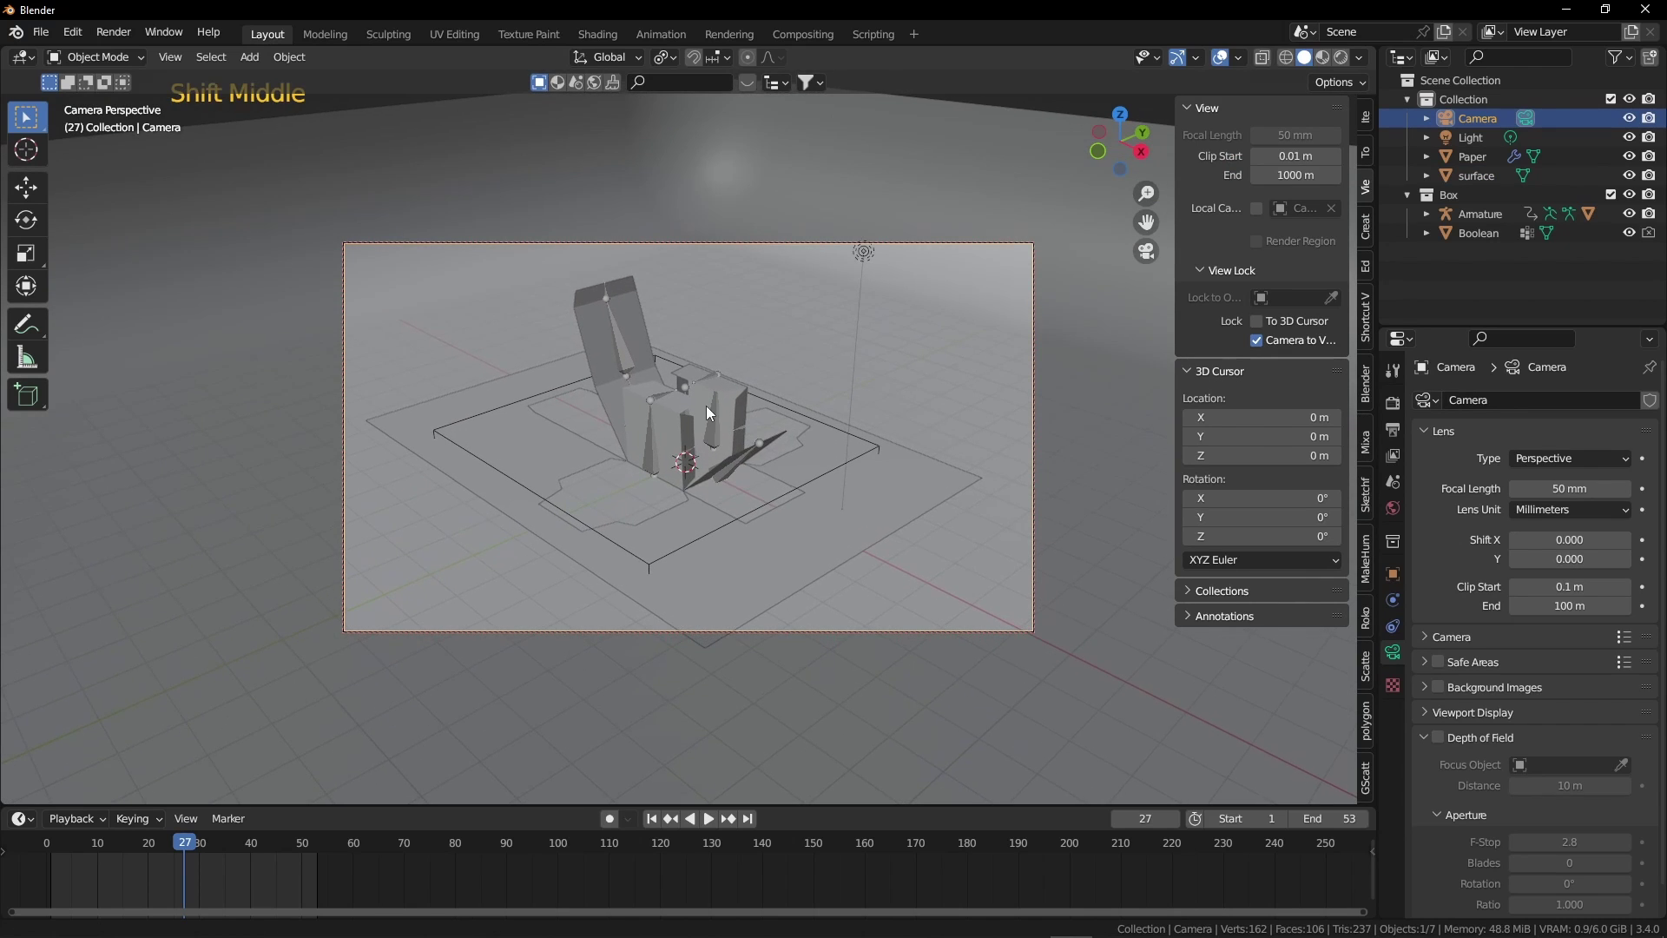
click(1256, 340)
- Delete the default light and add an area light
click(863, 269)
key(x)
click(863, 284)
key(shift+a)
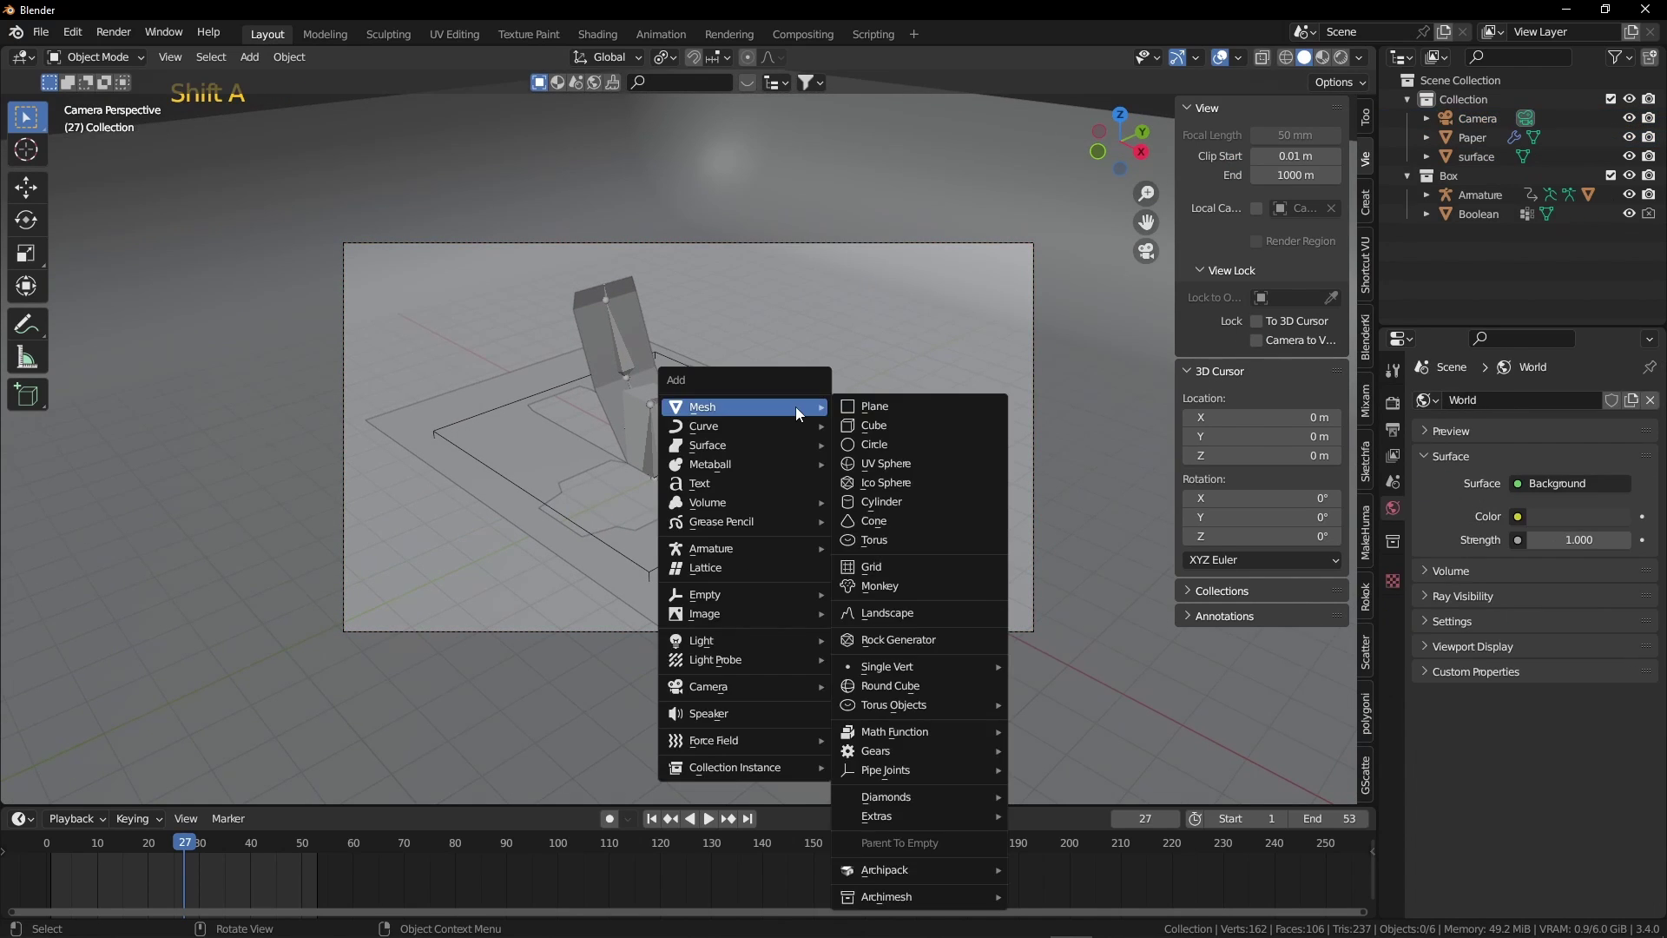
mouse_move(715, 643)
click(907, 702)
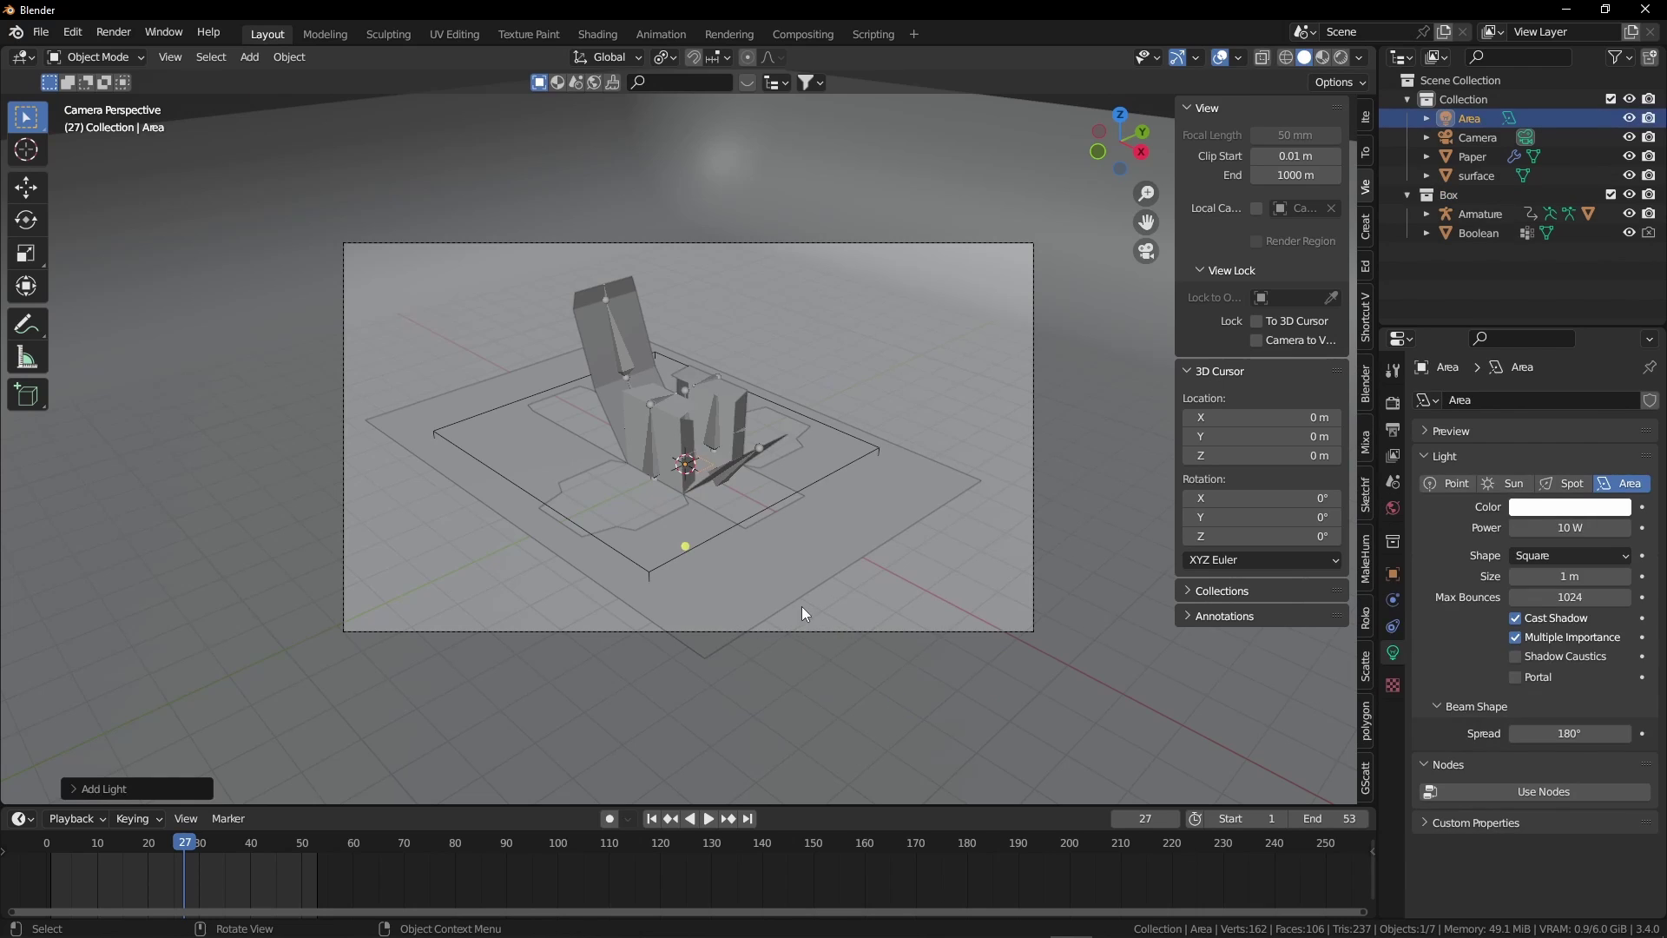
- Raise the area light about 7.2 m along global Z above the box and scale it up
key(g)
key(z)
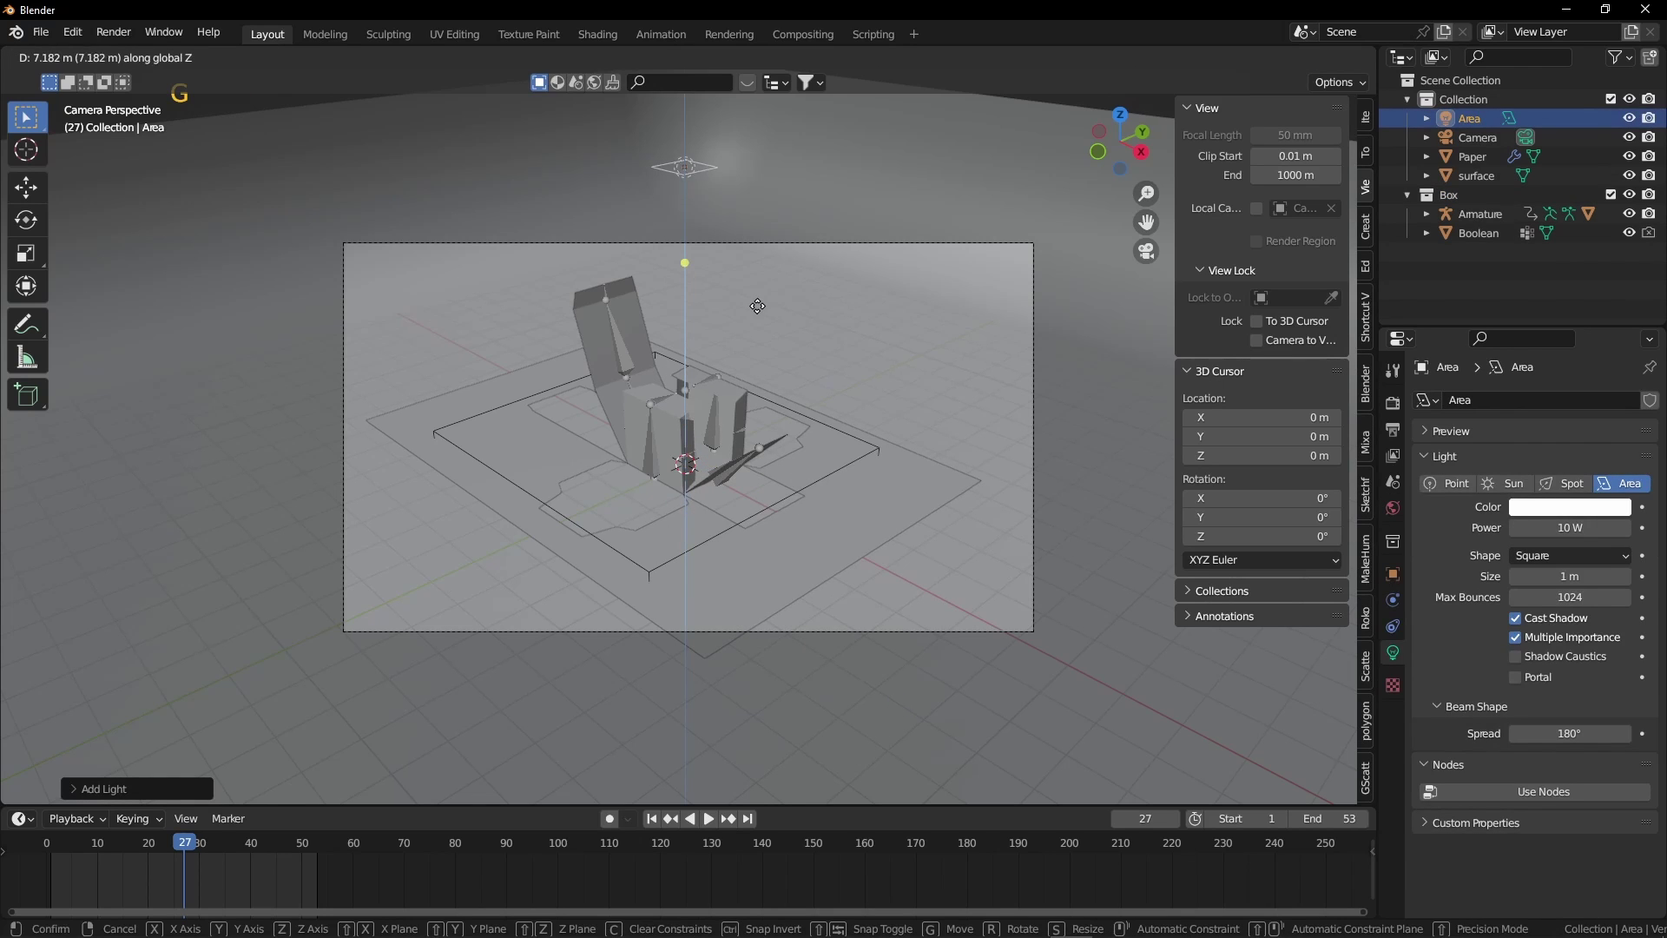
click(757, 300)
key(s)
click(1068, 507)
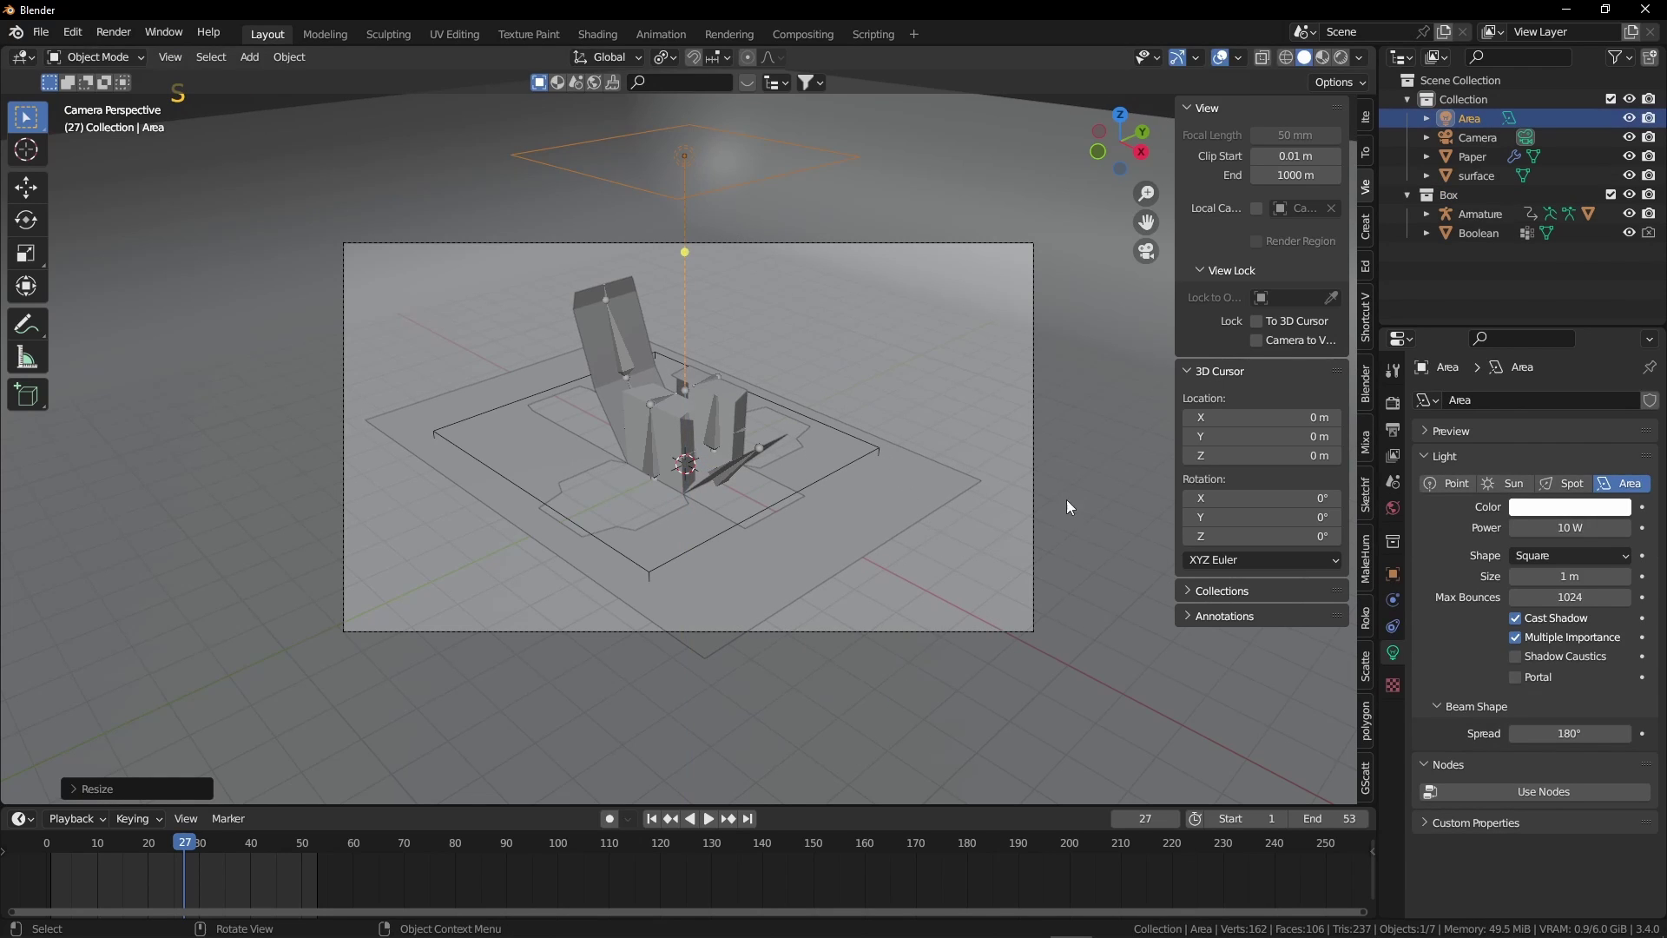
- Set the area light's power to 1000 W and duplicate the light, placing the copy lower down
double_click(1574, 527)
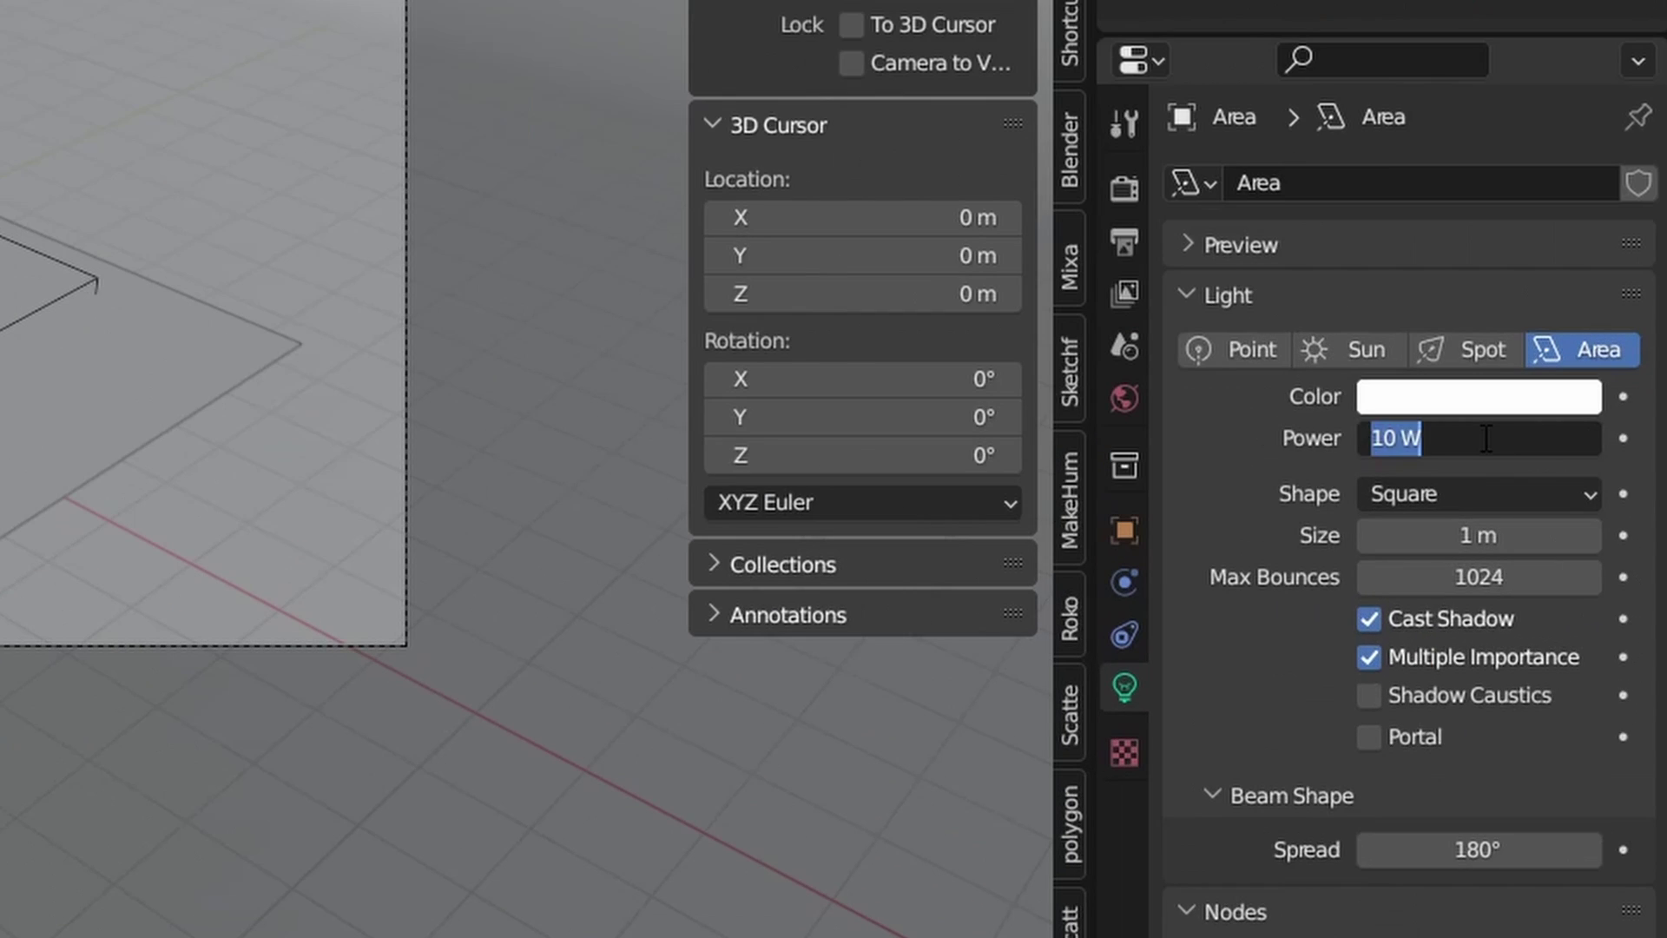
text(1000)
key(Return)
key(shift+d)
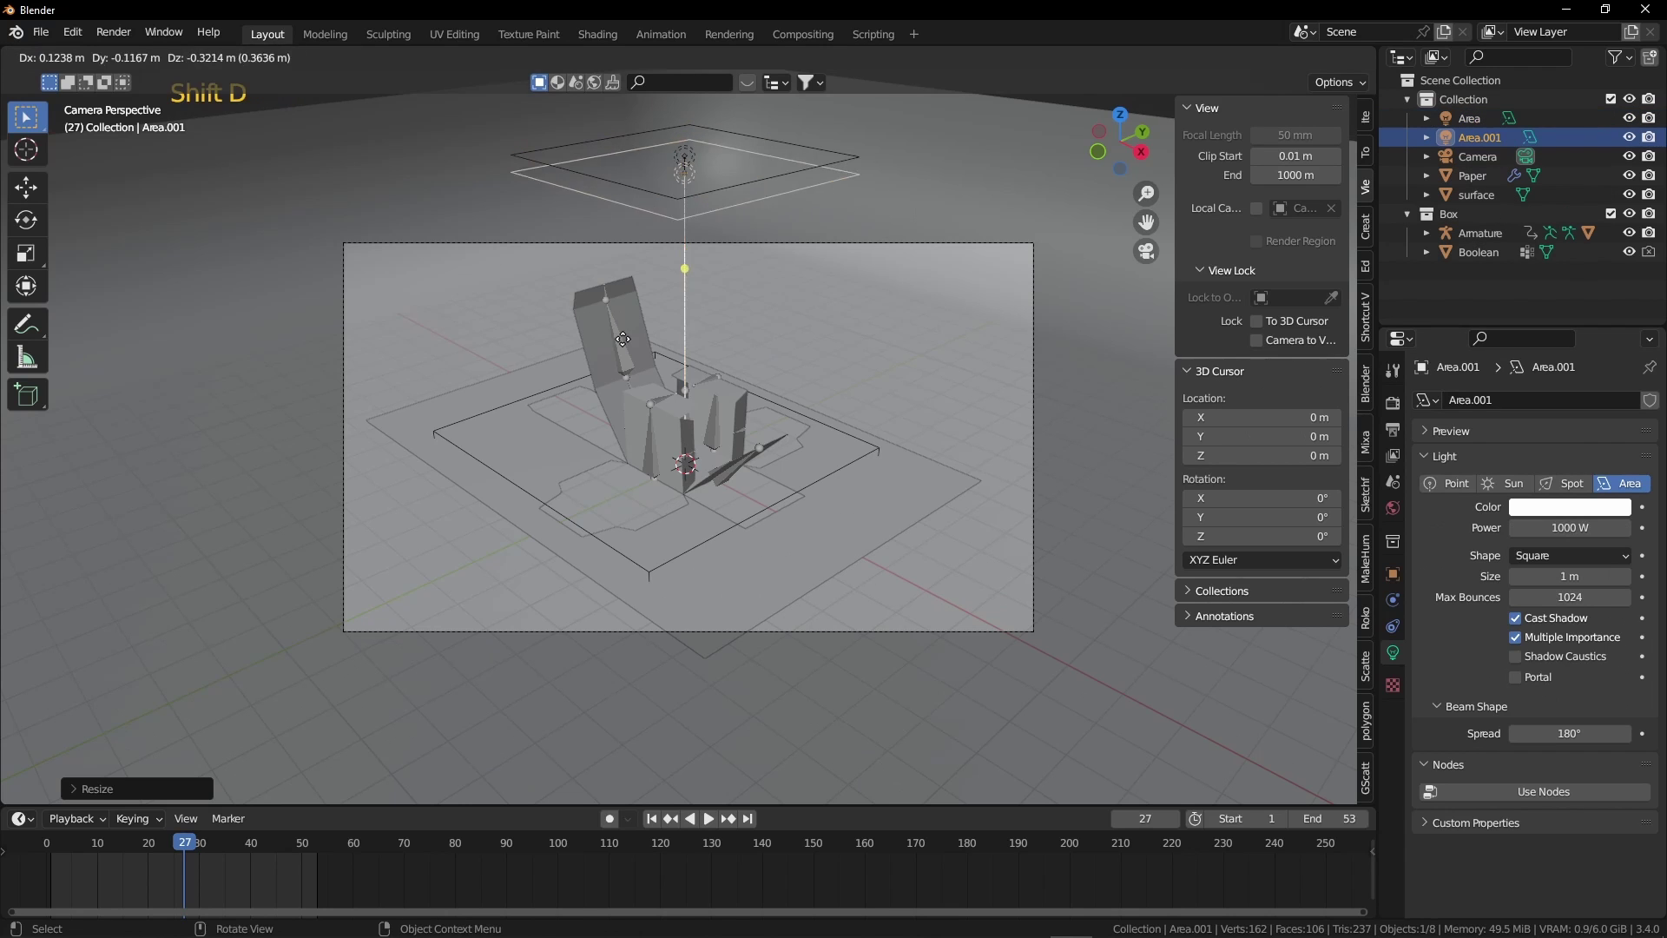
click(624, 448)
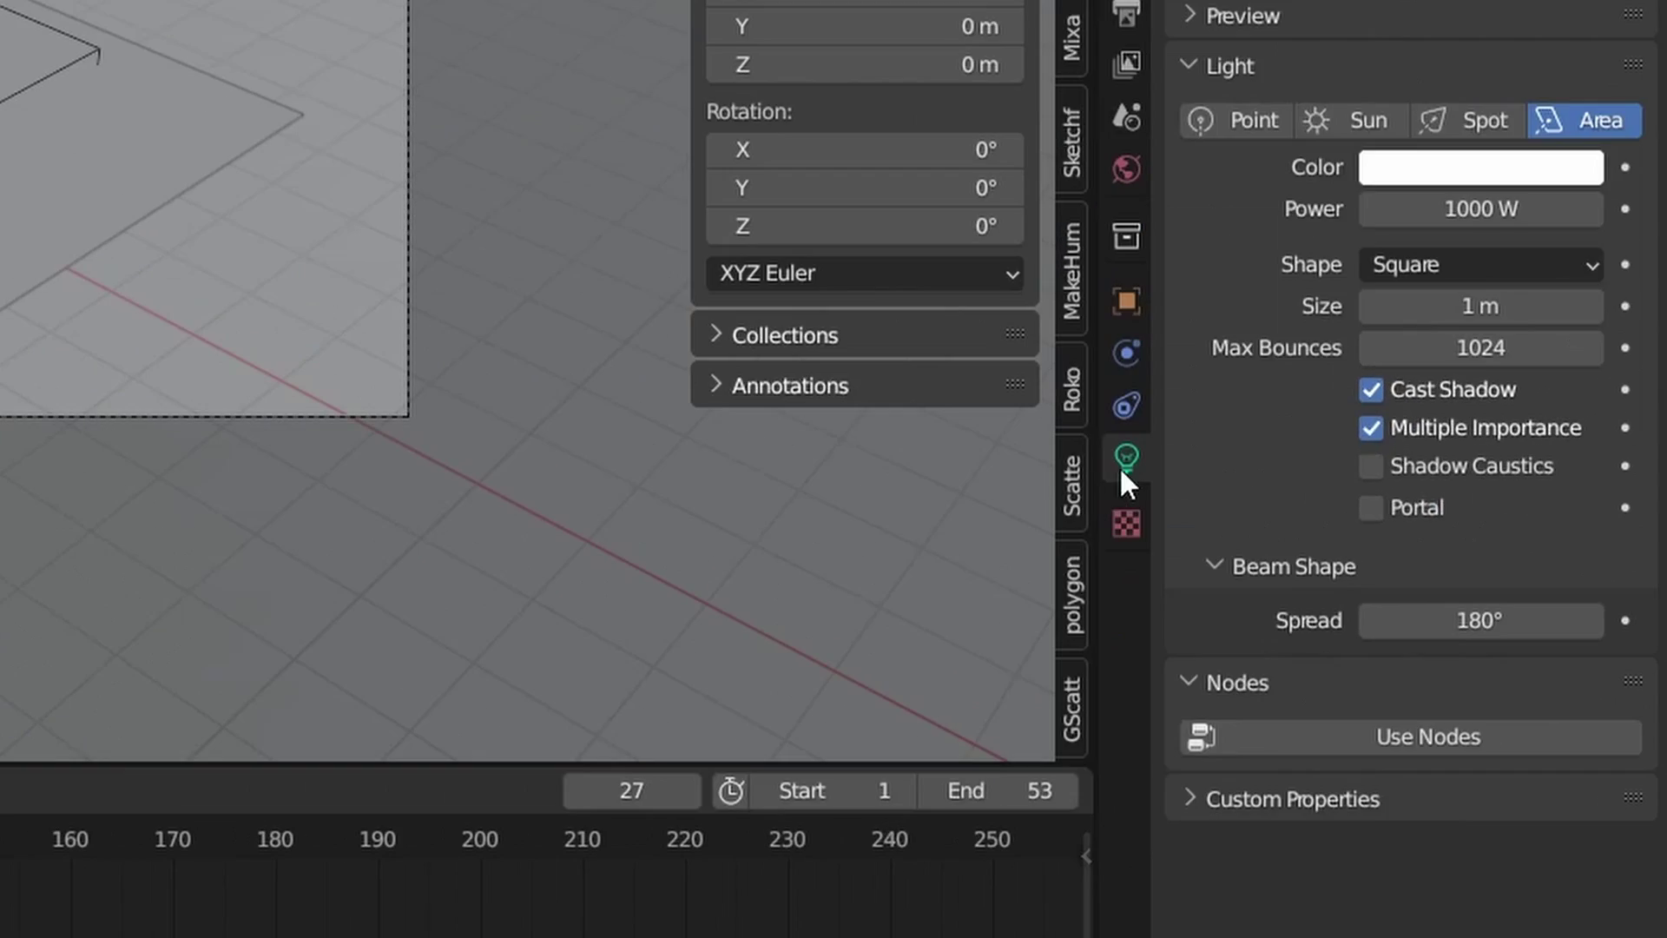
- Add a Track To constraint targeting the box mesh to the duplicated light and move it about 10 m along global X
click(1392, 626)
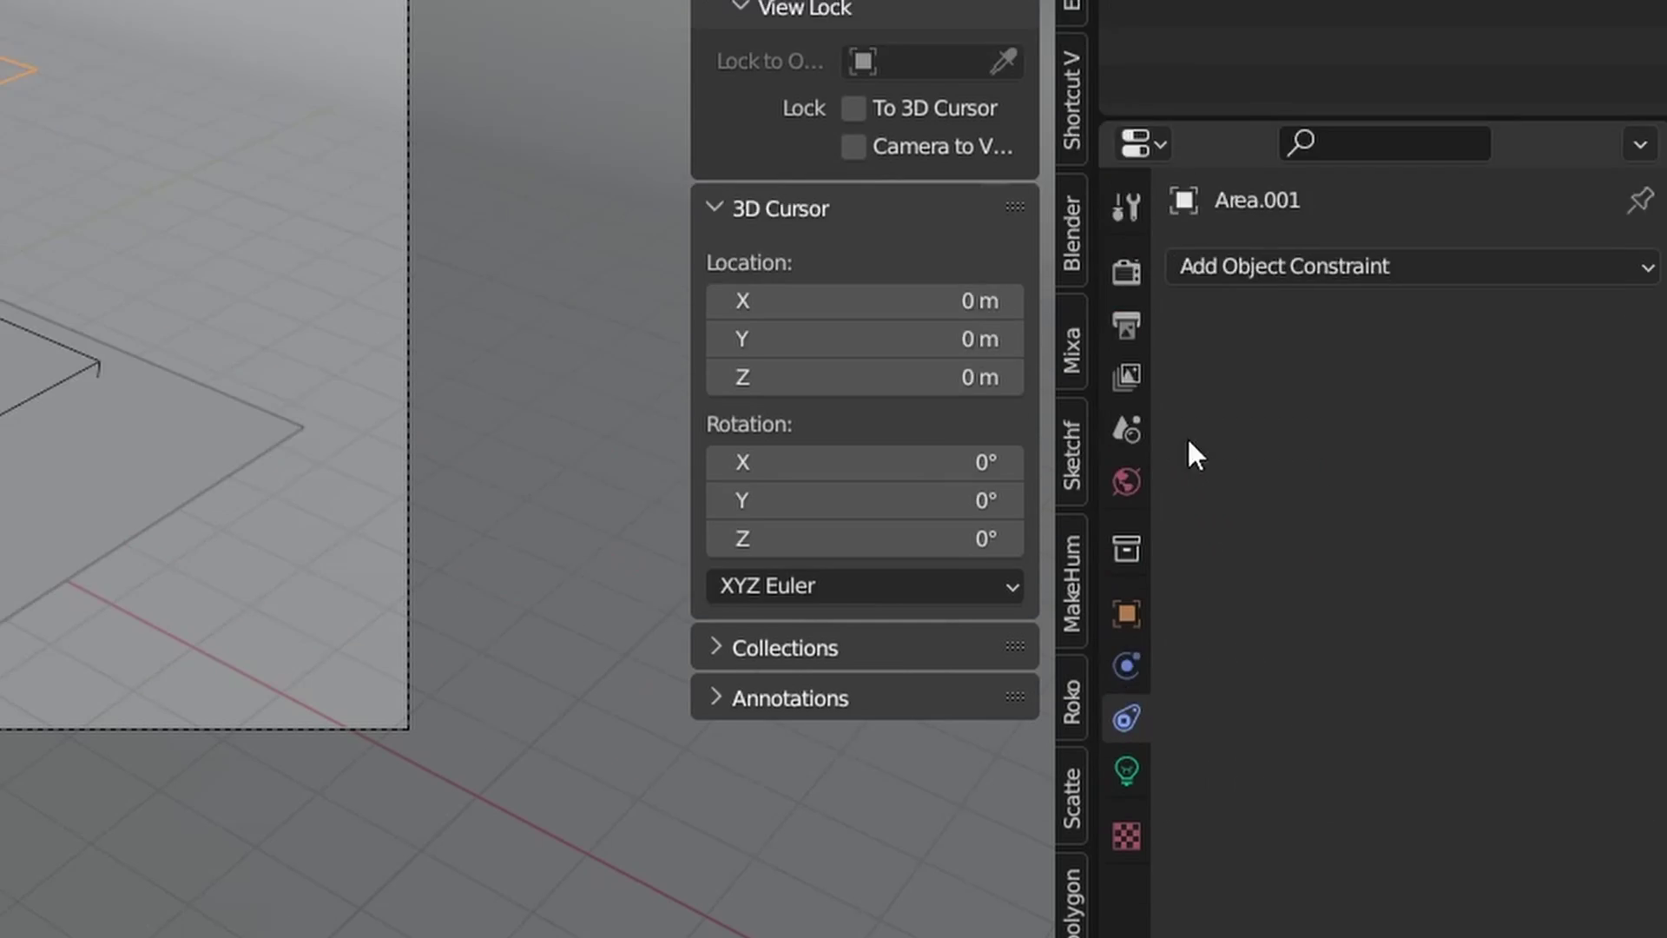
click(1273, 266)
click(1272, 531)
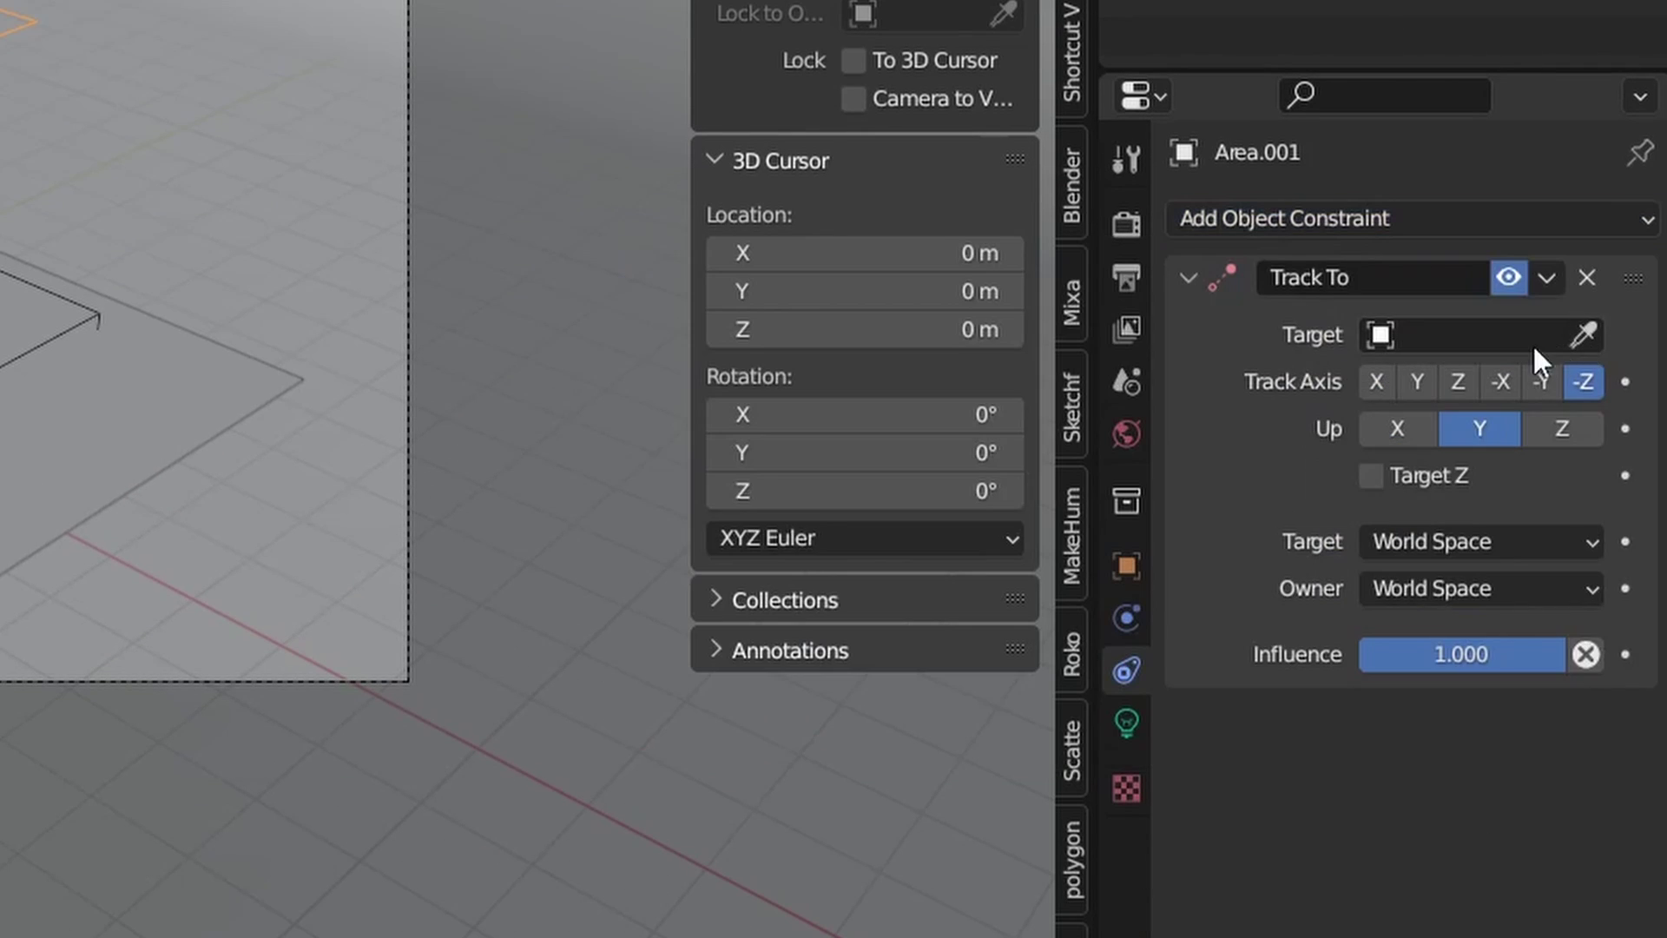
click(1583, 335)
click(745, 493)
key(g)
key(x)
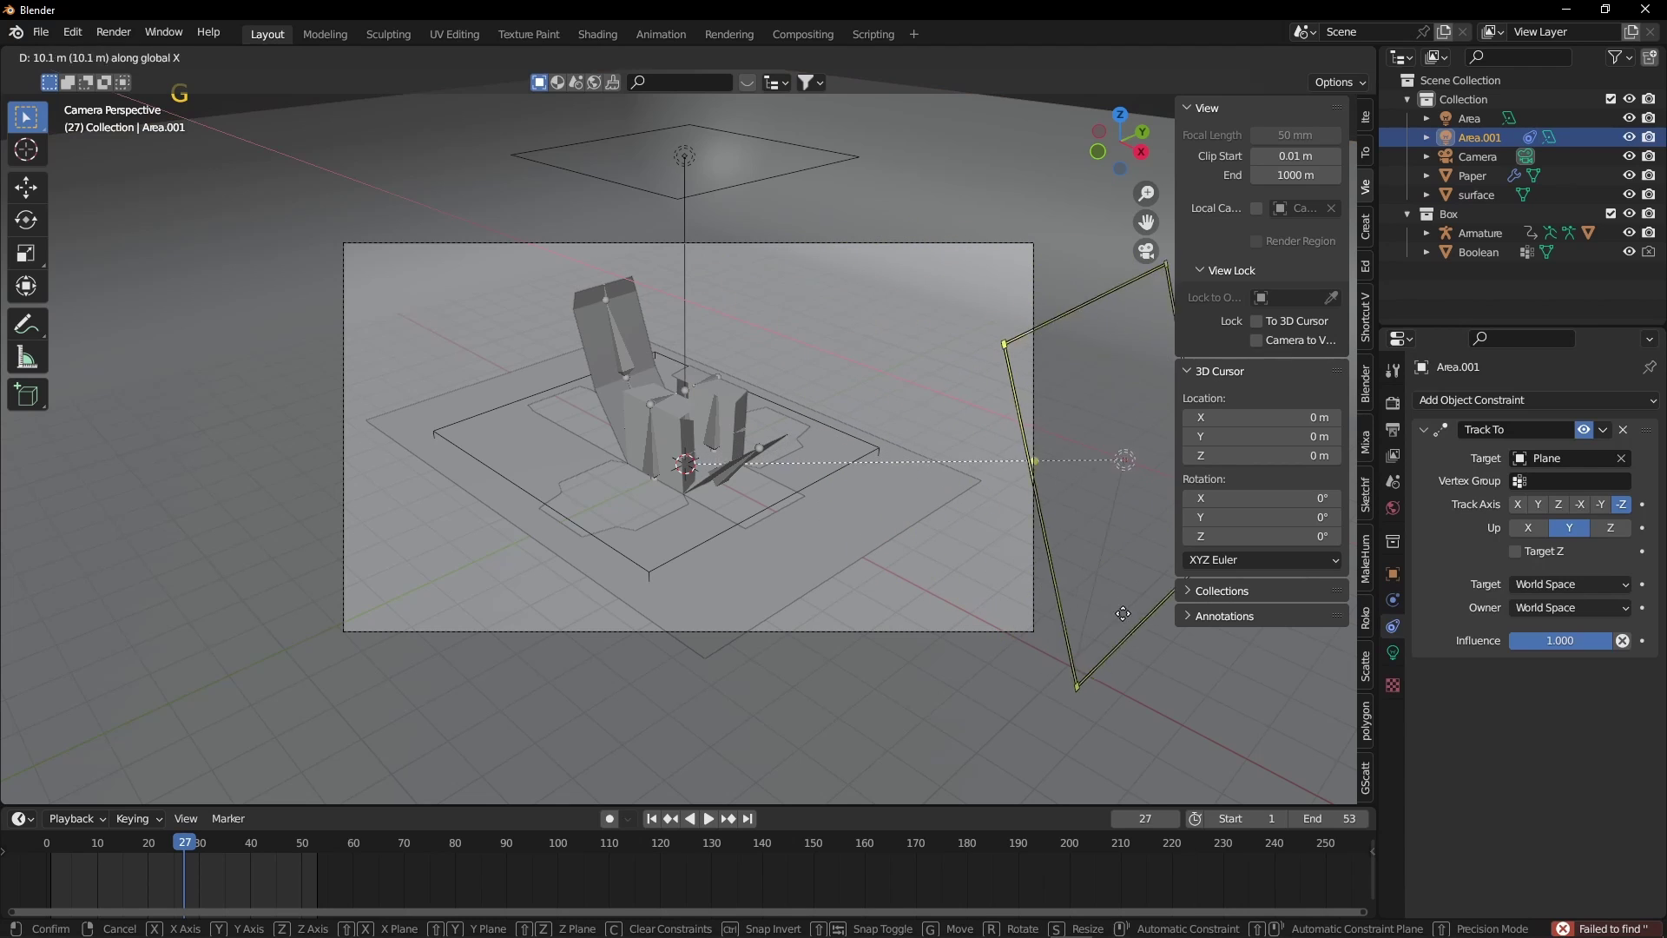
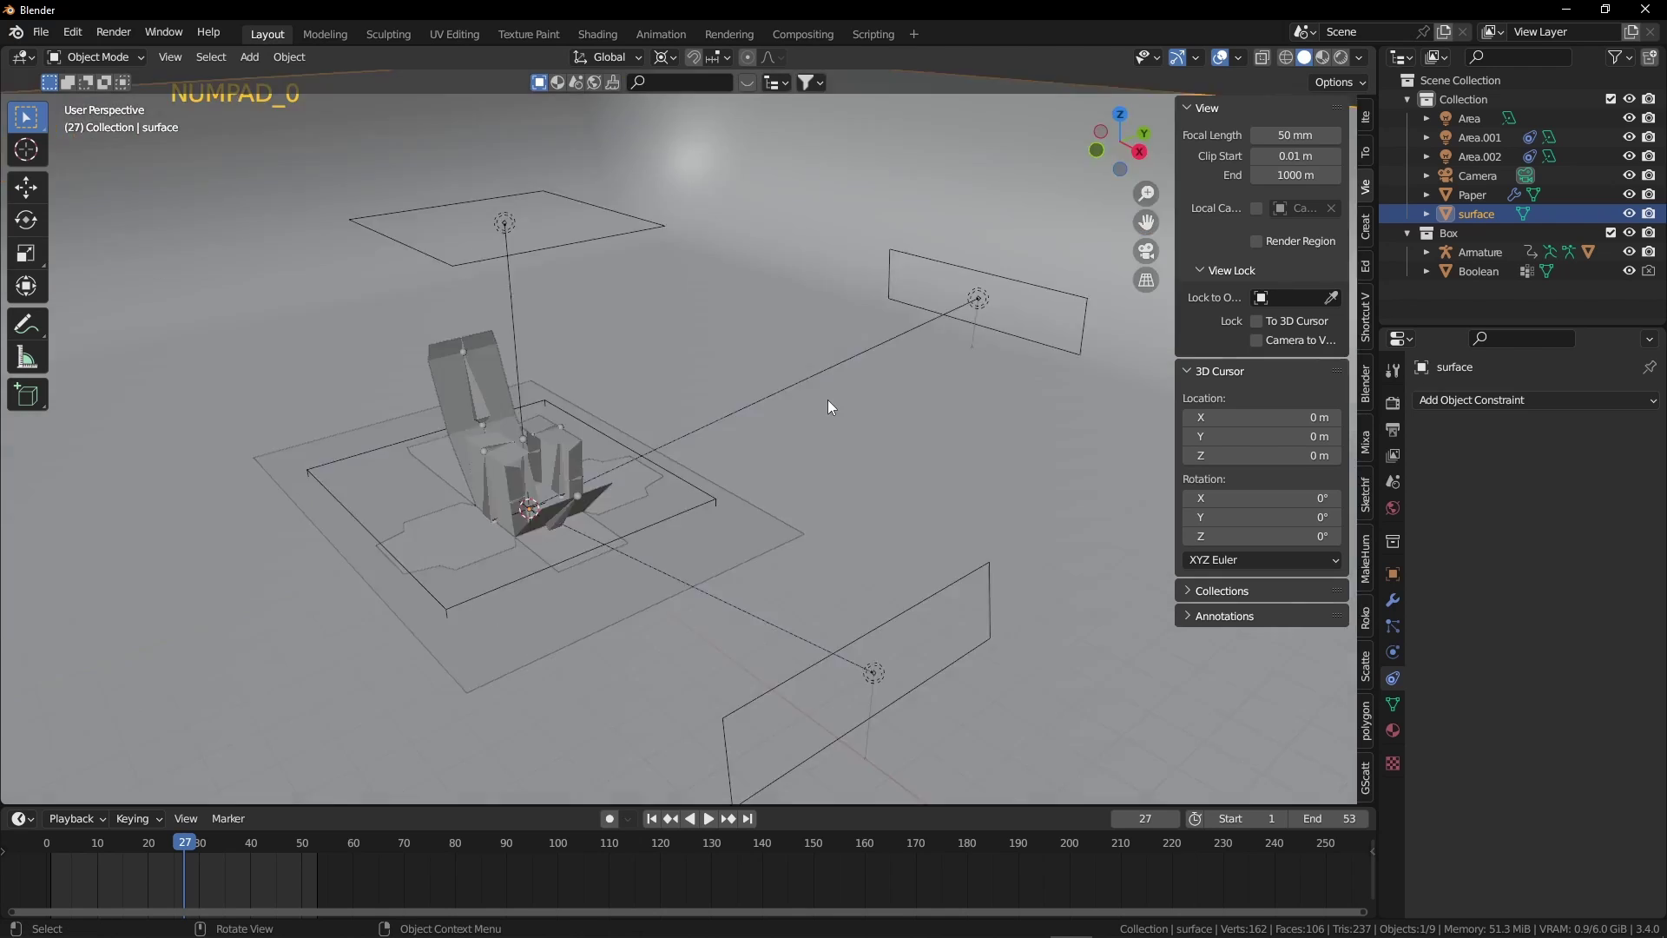
- Move the Area.002 light farther from the box along global Y, checking its position in camera view
key(KP_0)
scroll(804, 383, up, 4)
scroll(830, 294, down, 2)
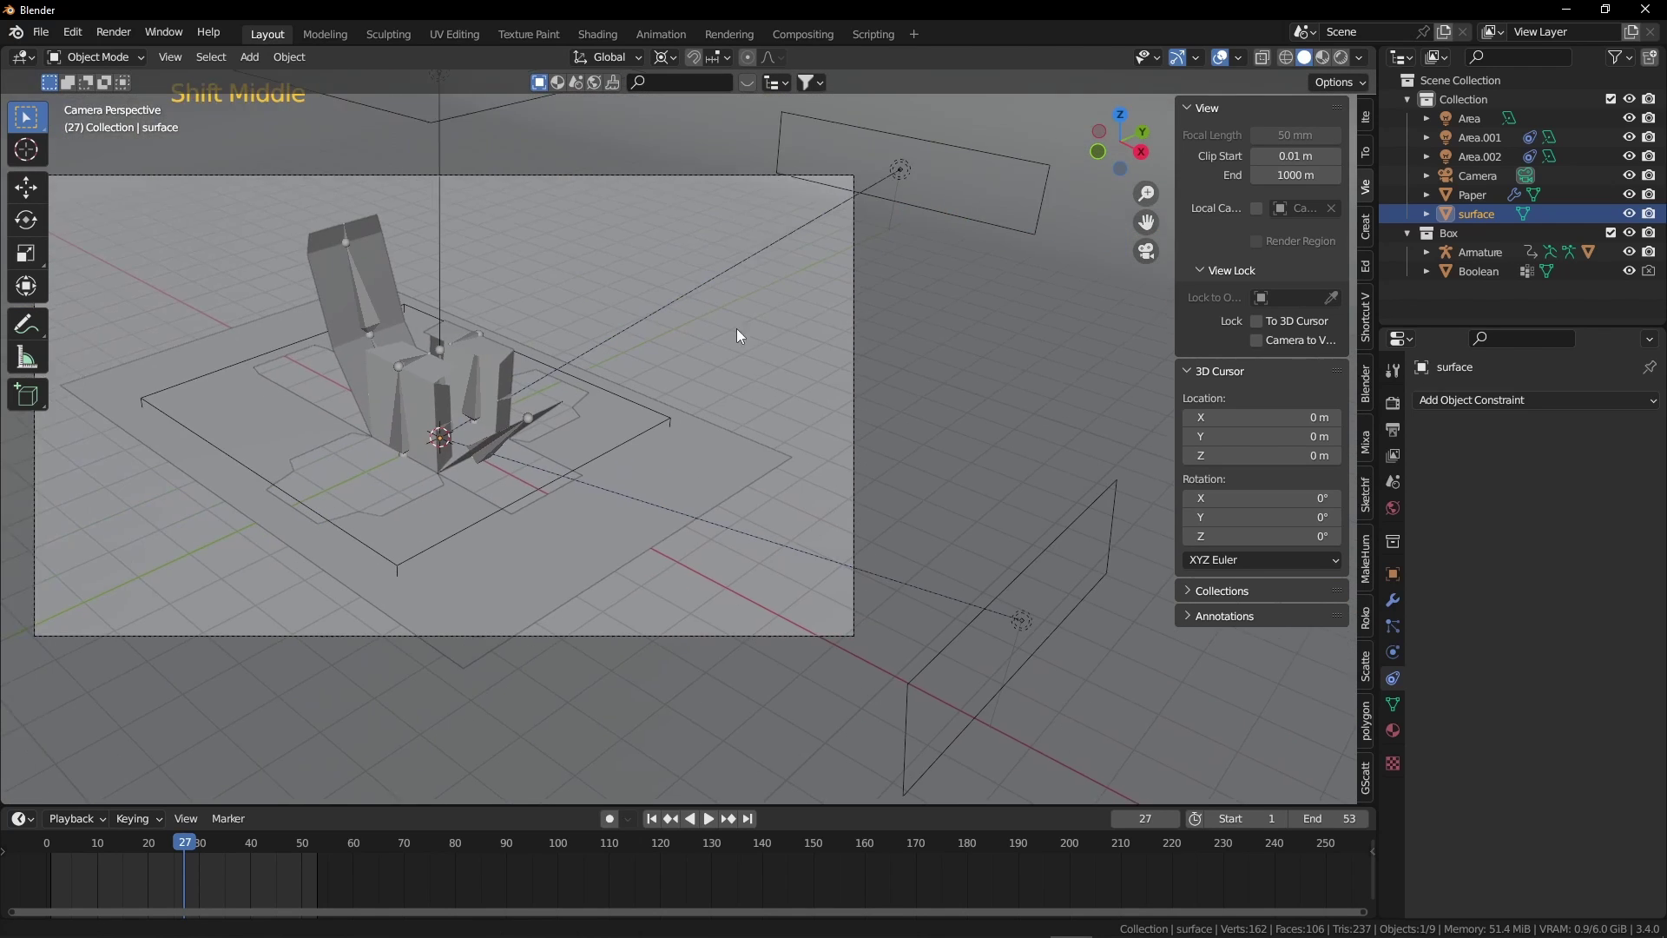
click(1033, 222)
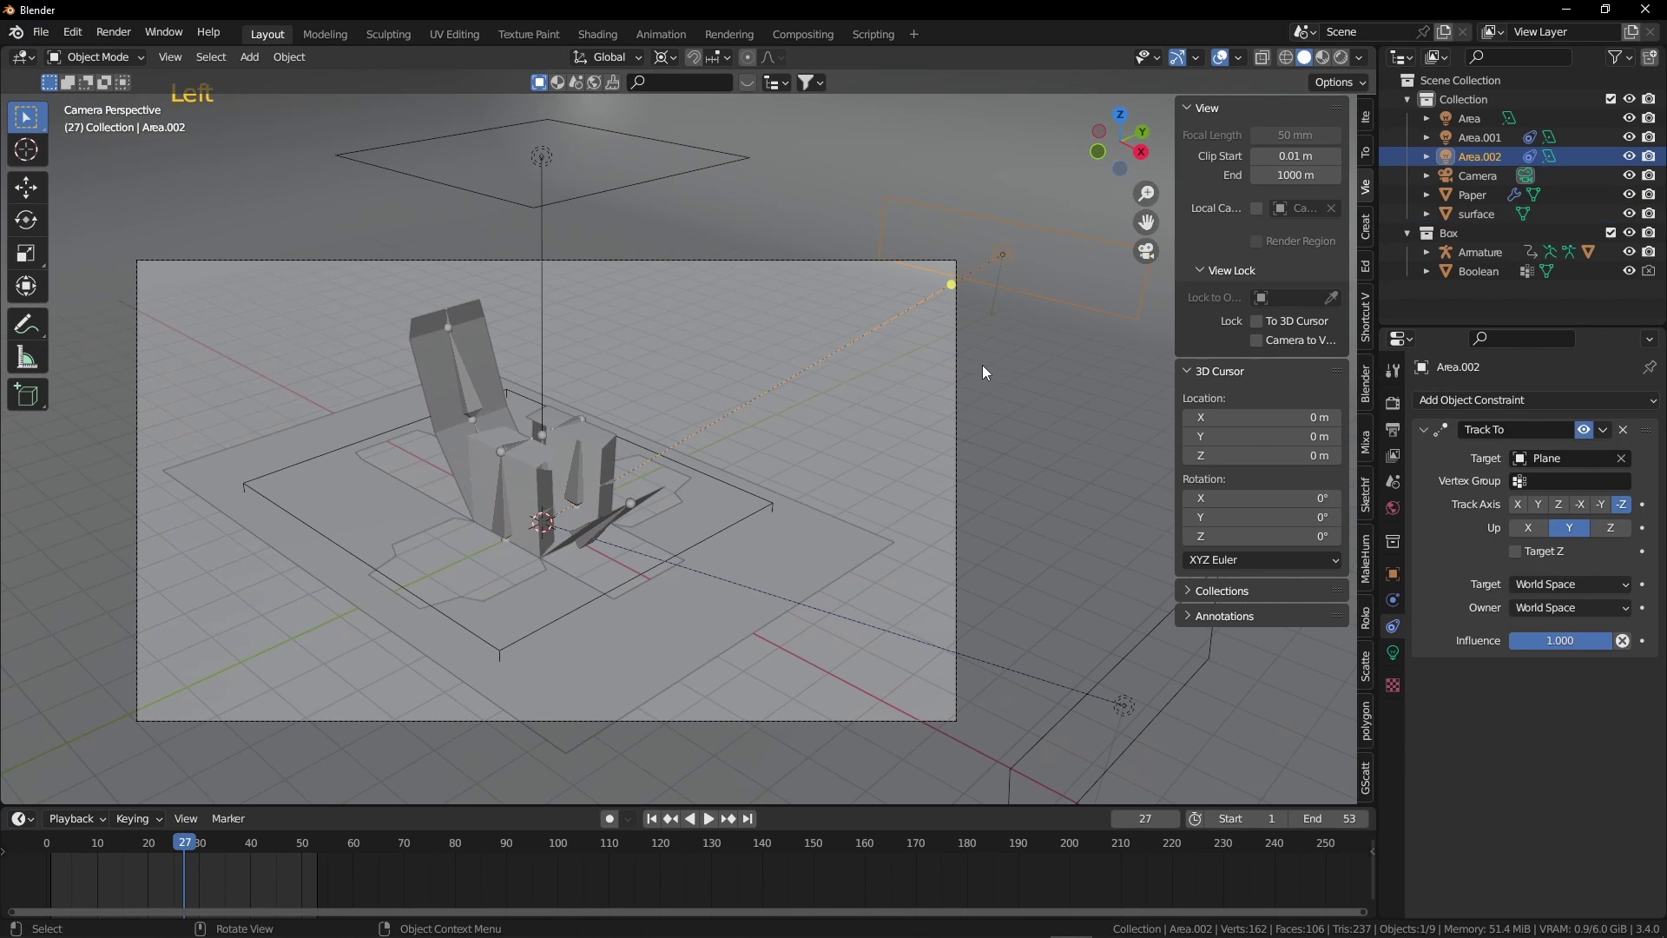
key(g)
key(y)
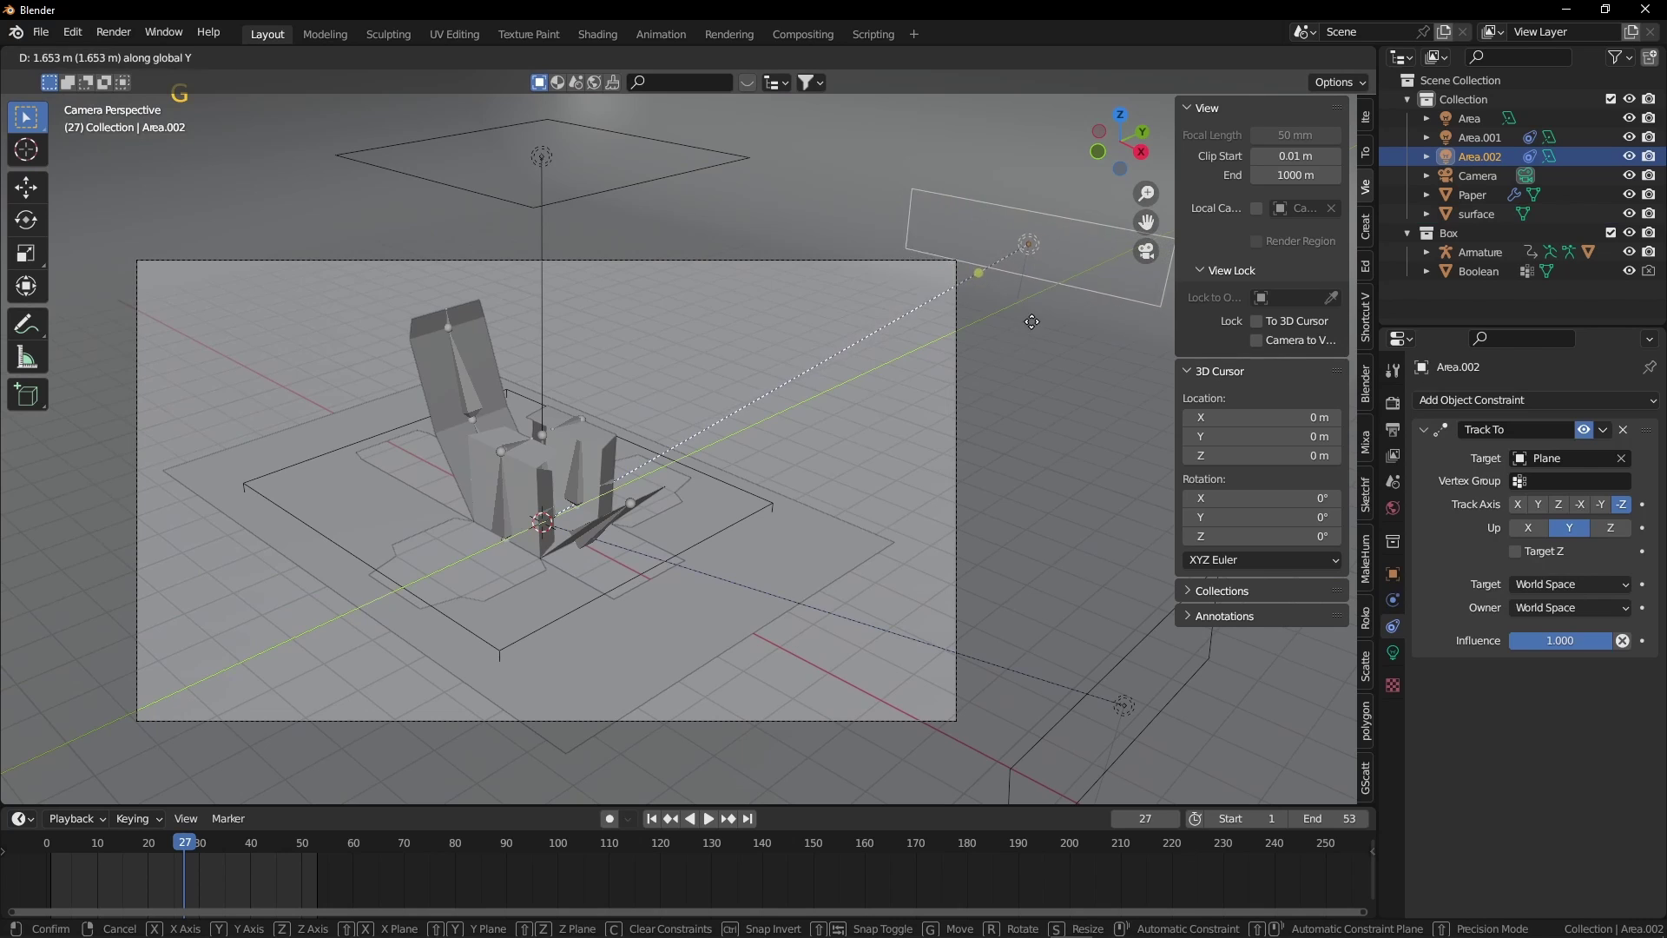
click(1050, 299)
- Duplicate the Area.002 light and rotate the copy 90° about global Z to the box's negative X side
key(shift+d)
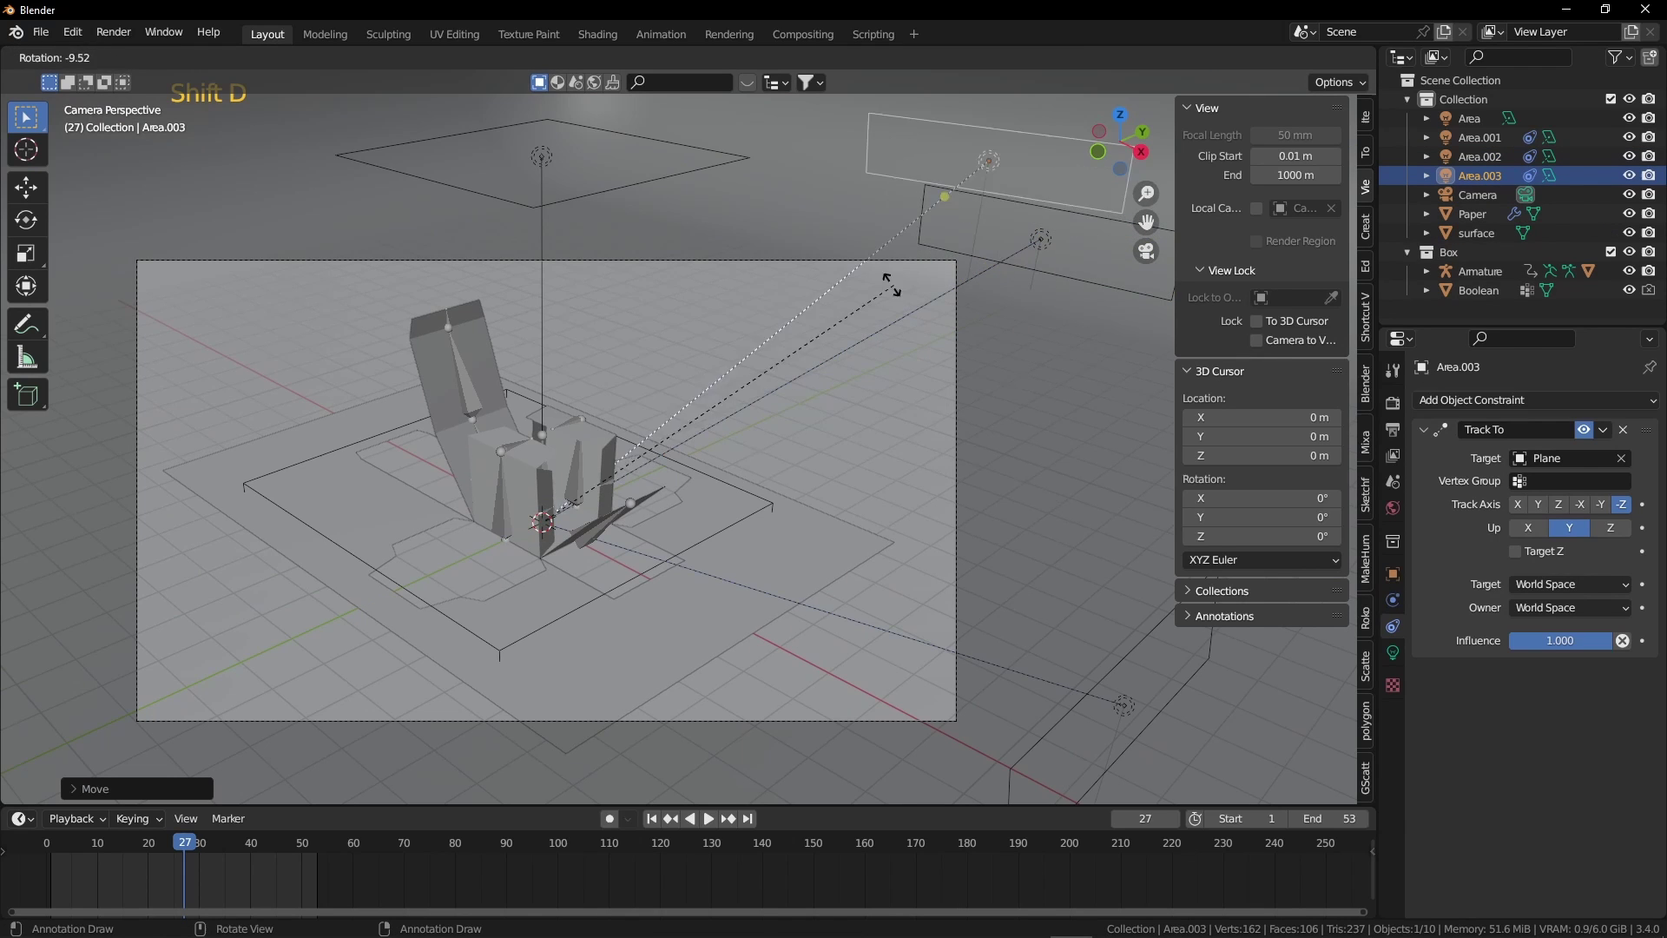
text(rz-90)
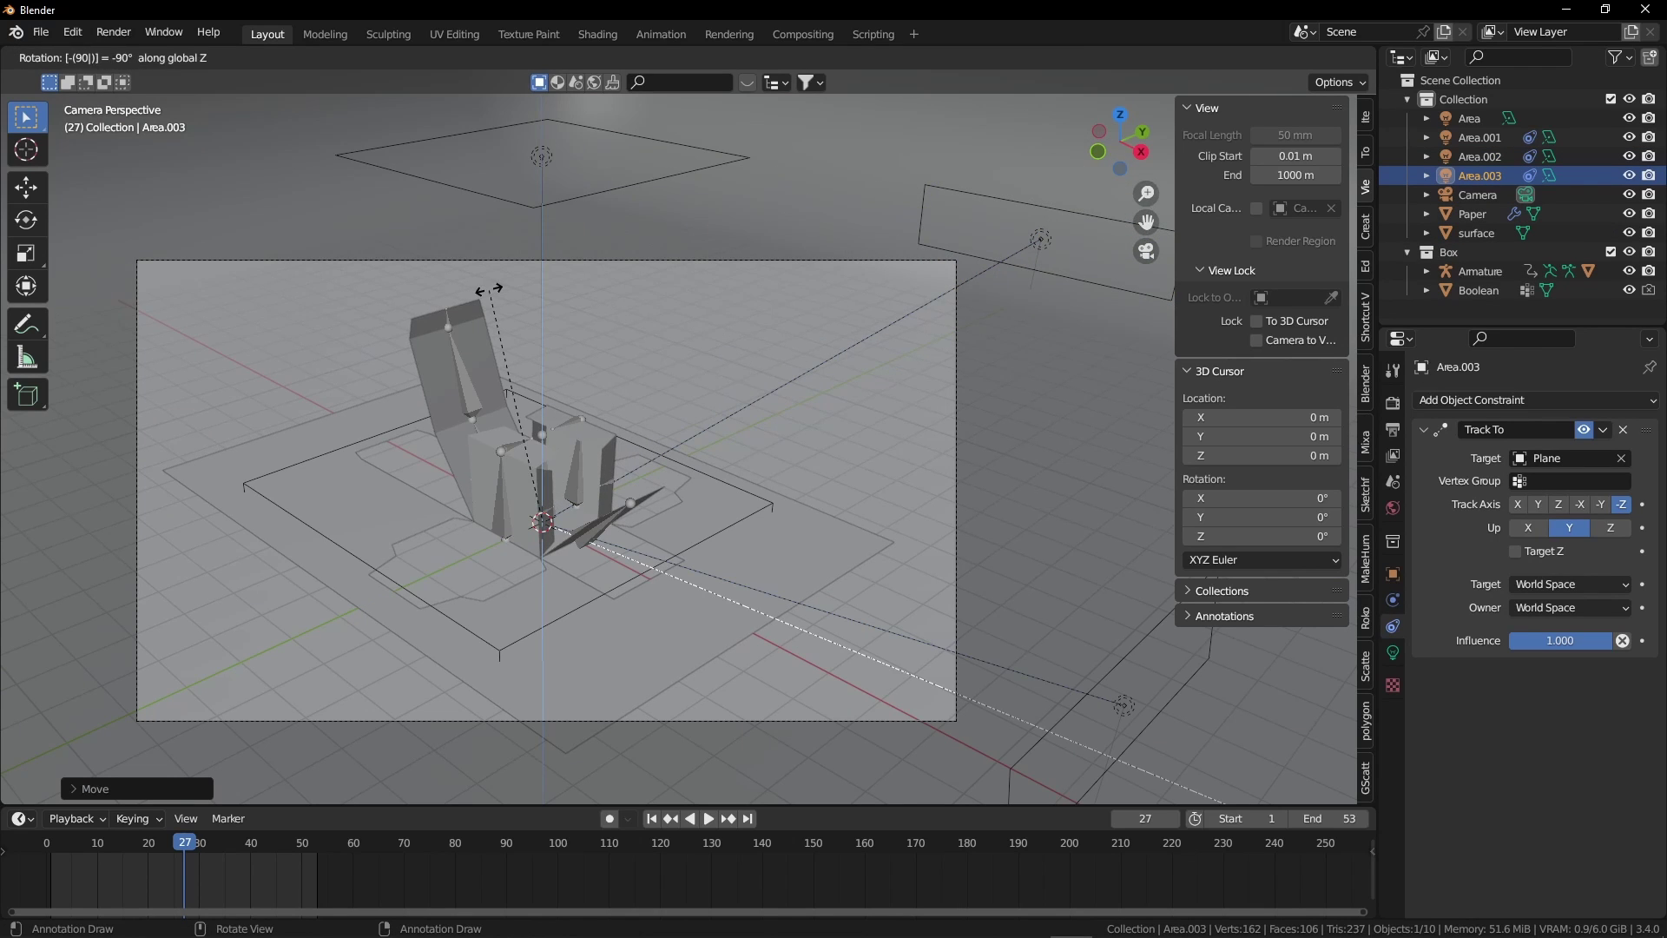
key(Return)
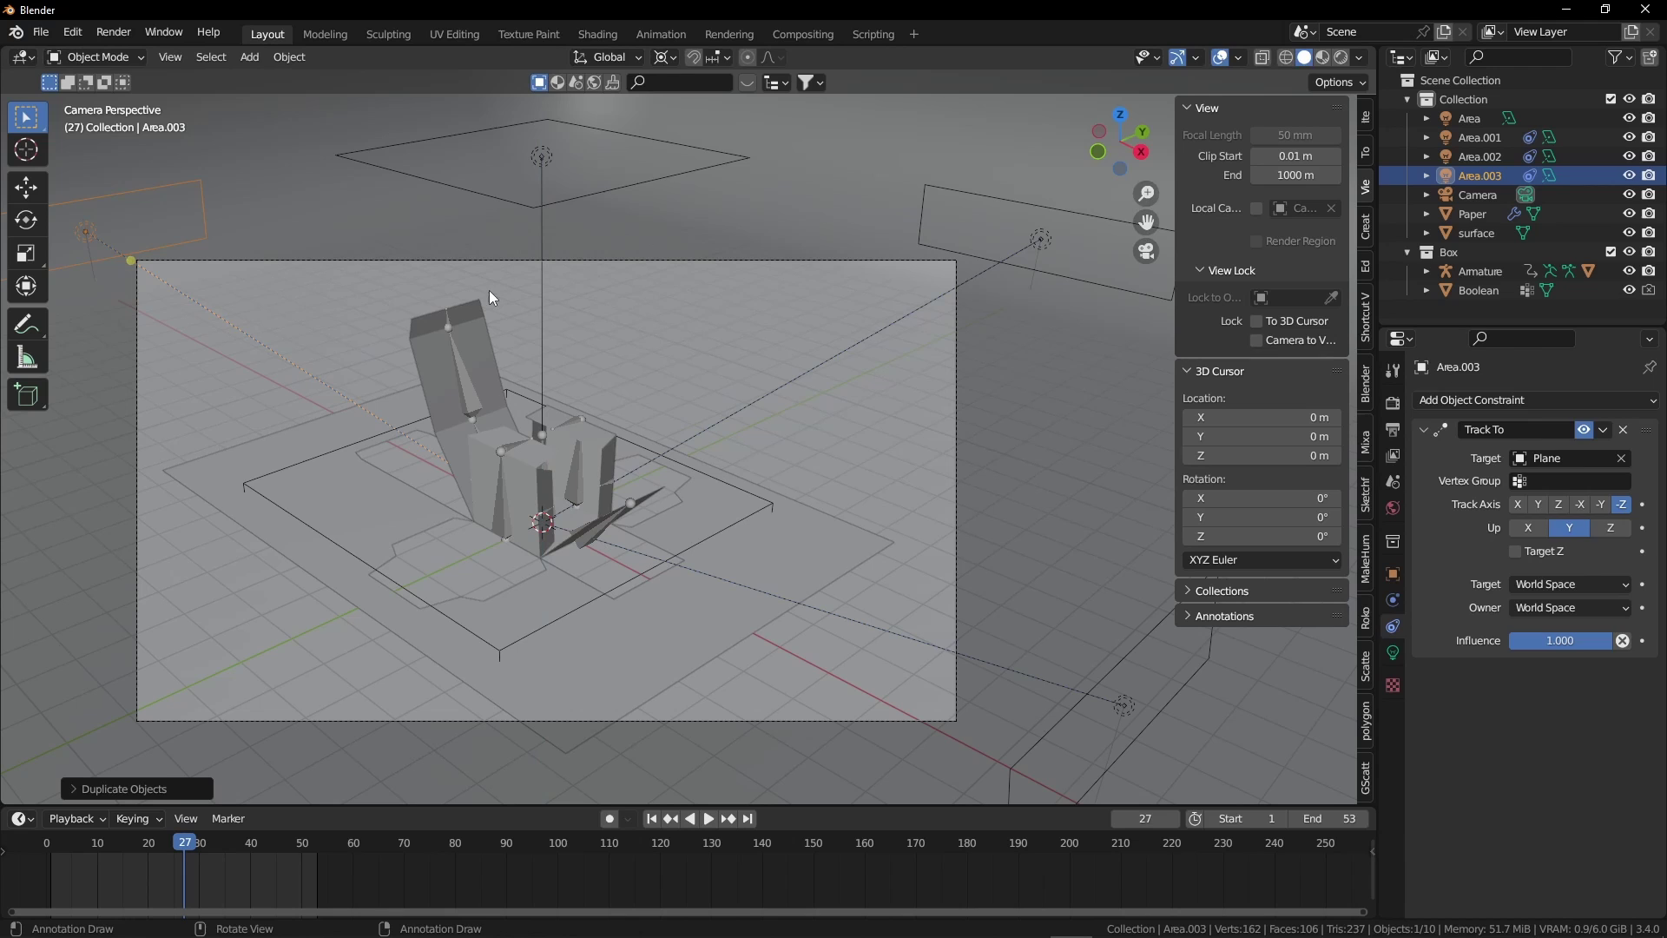
- Select the Area.002 and Area.003 lights, color Area.003 deep blue, and set both lights' power to 10000 W
click(956, 220)
click(941, 185)
shift+click(205, 209)
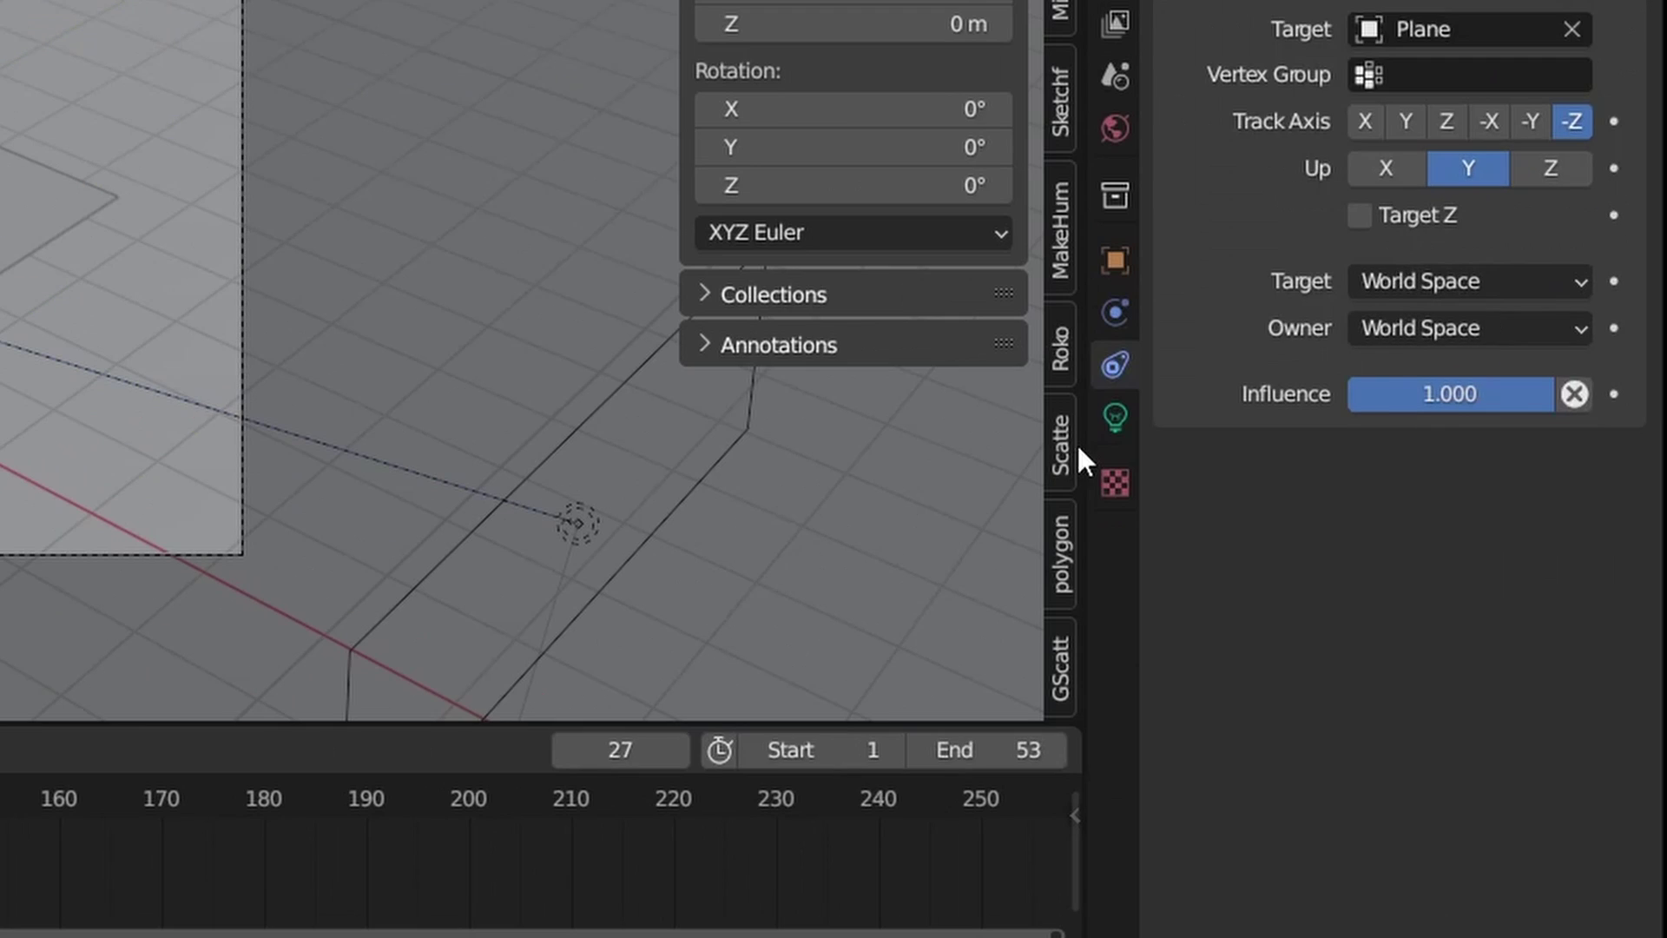
click(1394, 652)
click(1568, 506)
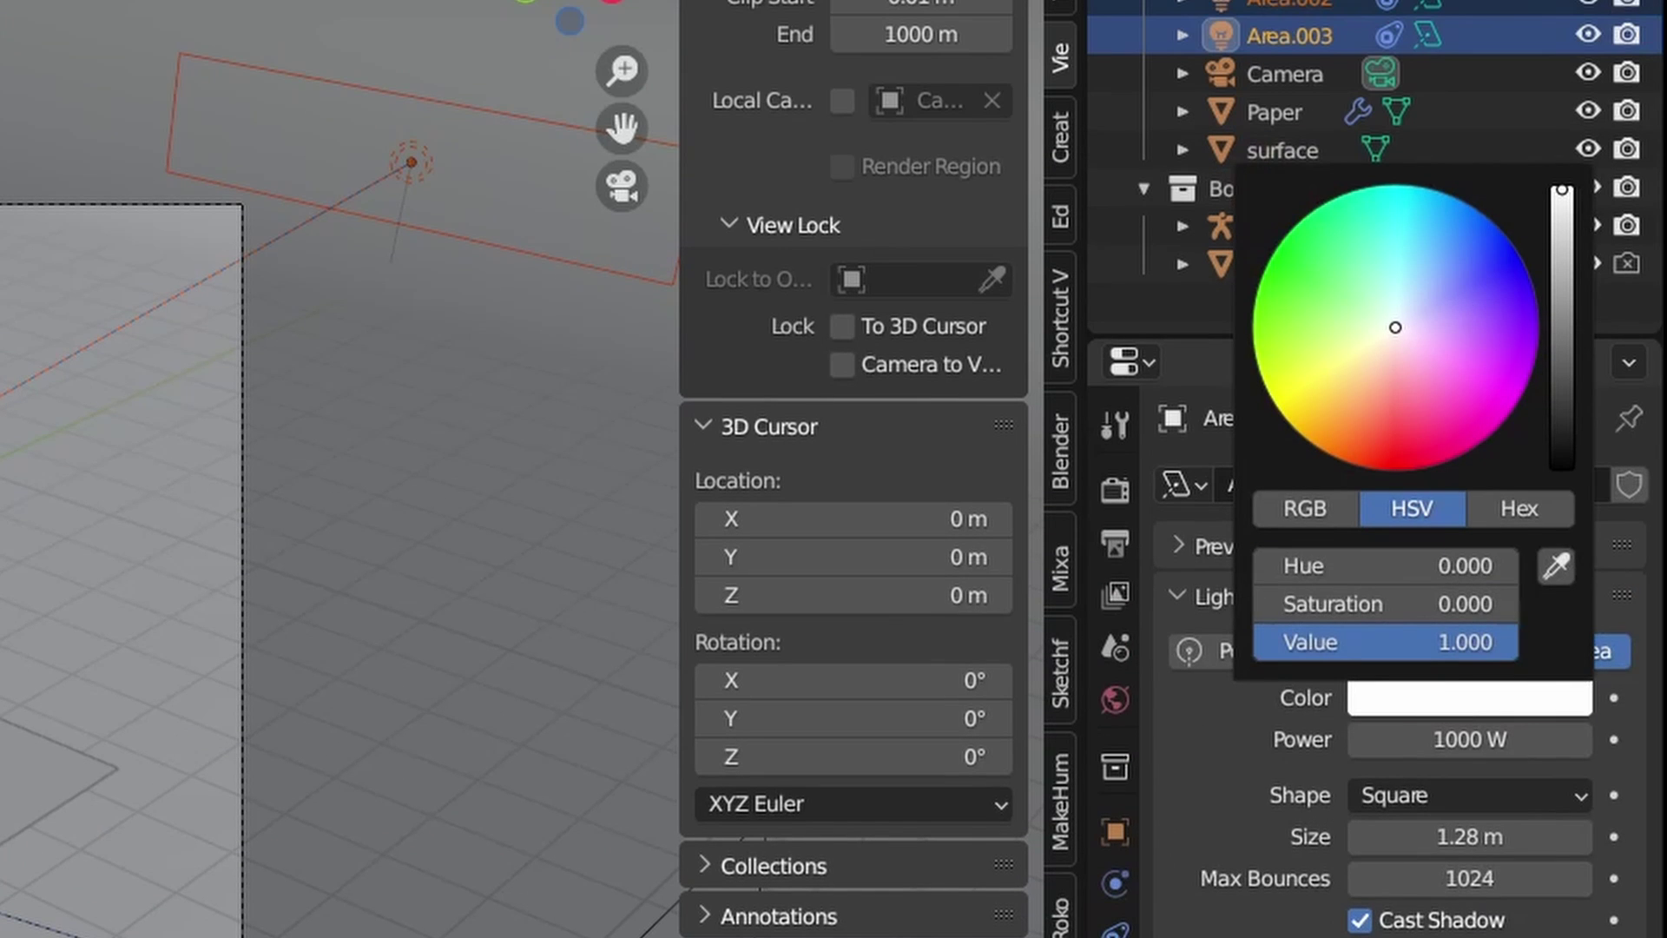
click(1518, 257)
drag(1564, 323, 1562, 339)
drag(1561, 338, 1561, 344)
double_click(1454, 739)
text(0)
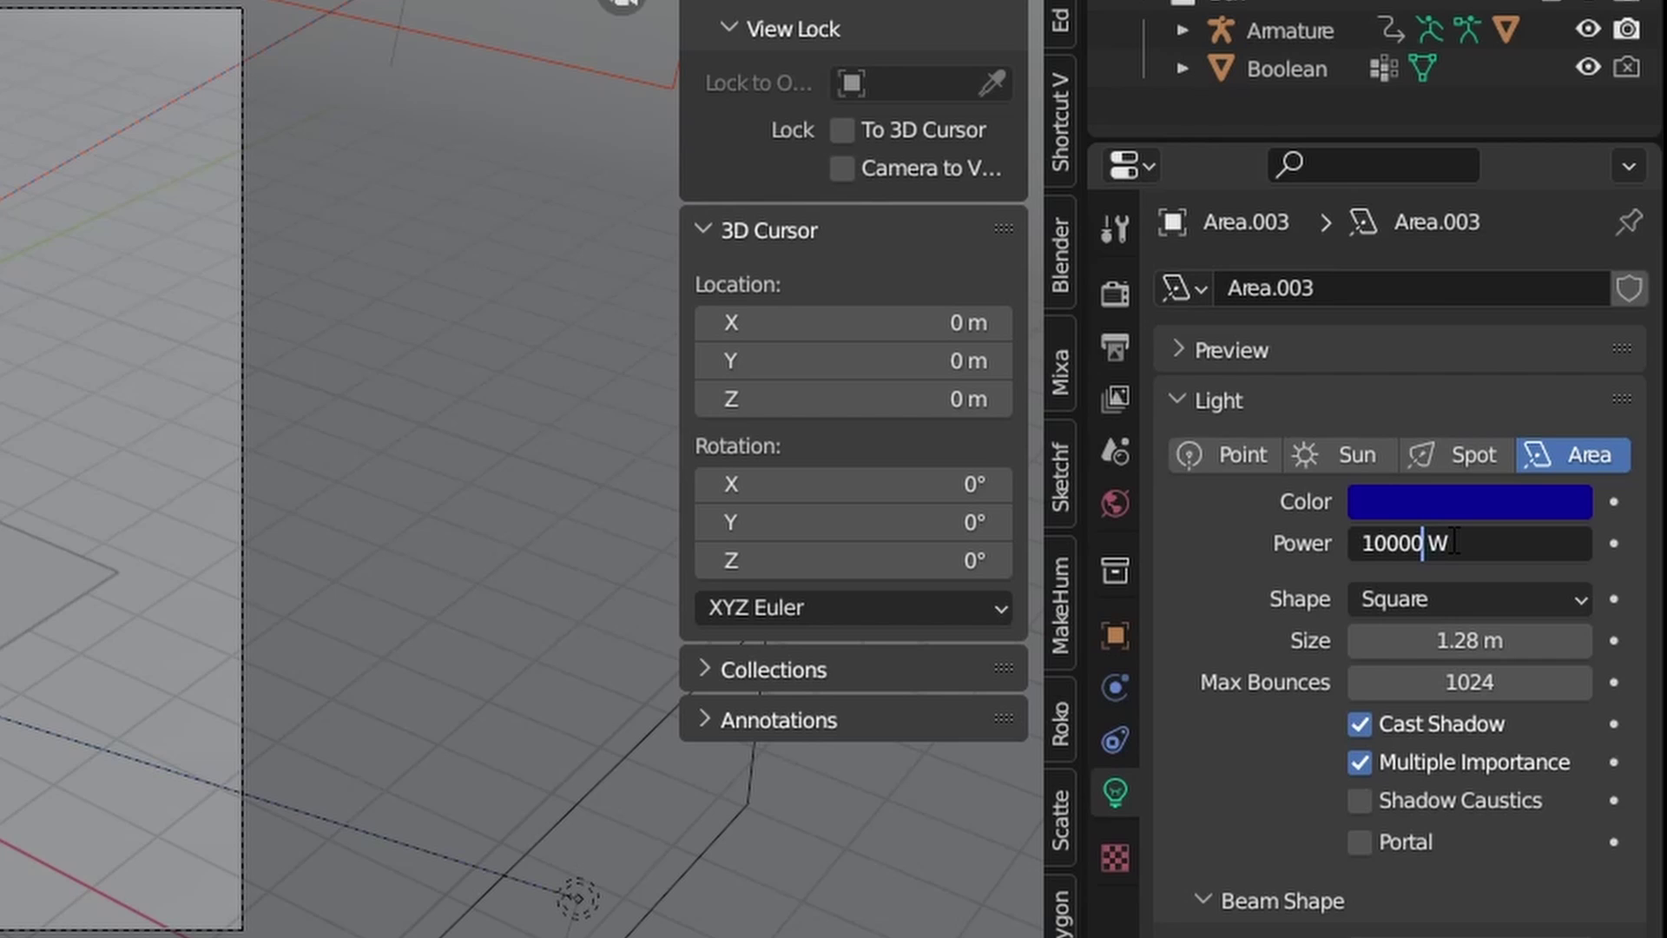
key(Return)
- Select the Area.002 light on its own and set its color to a deep blue matching Area.003
click(1005, 205)
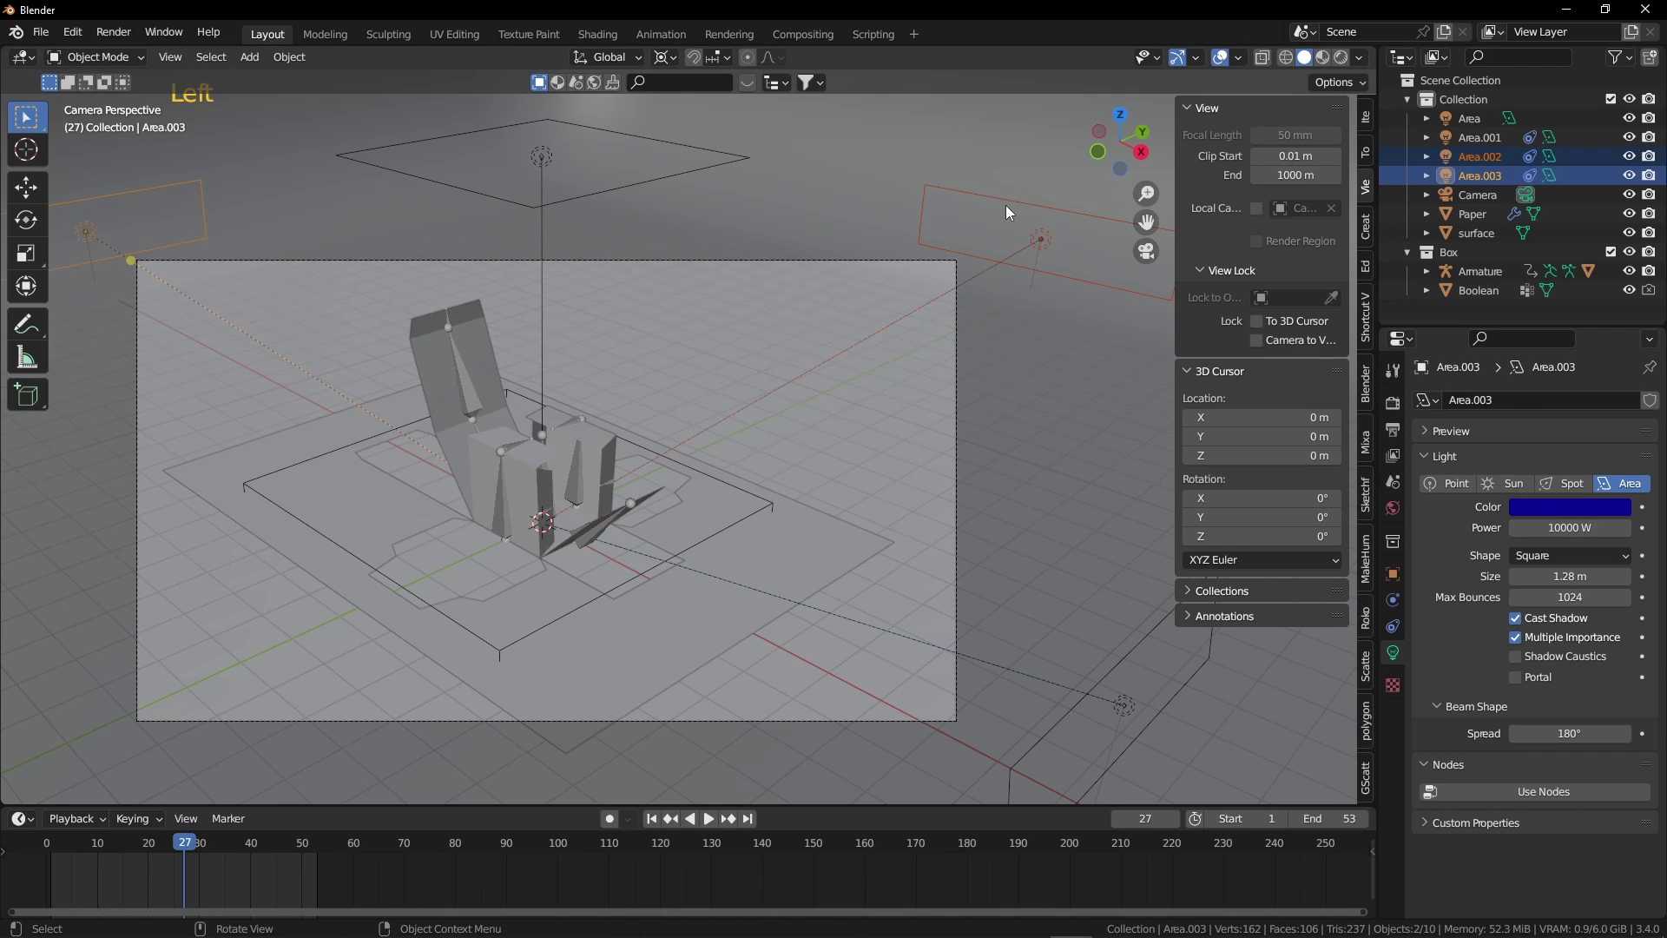
click(1010, 203)
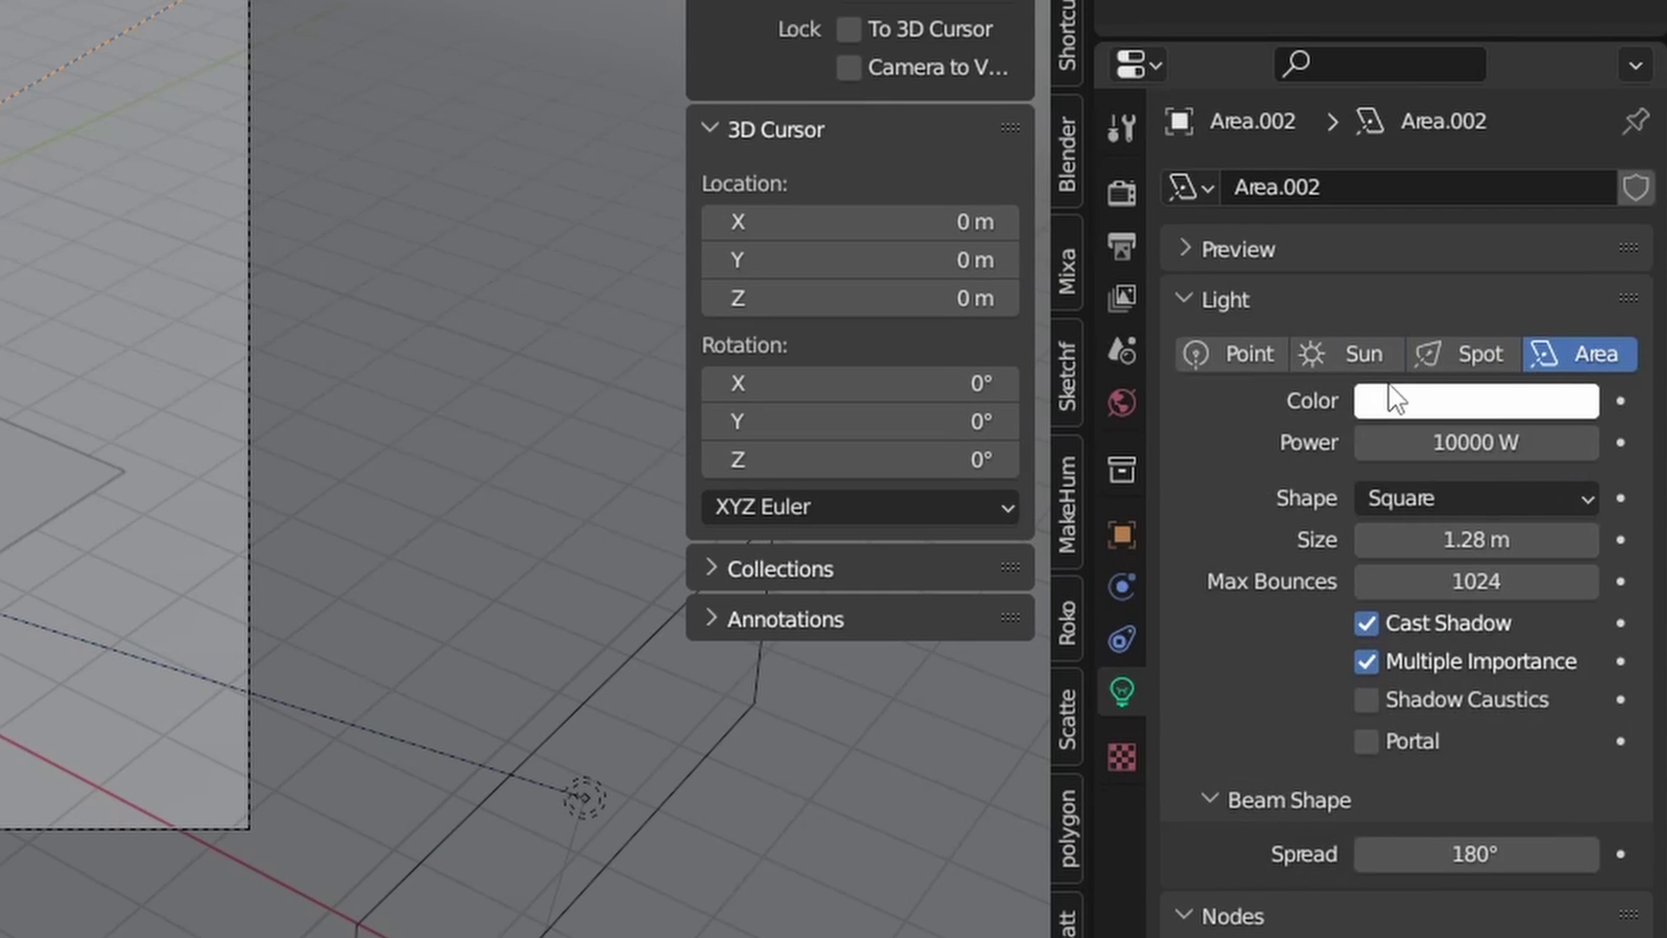
click(1520, 506)
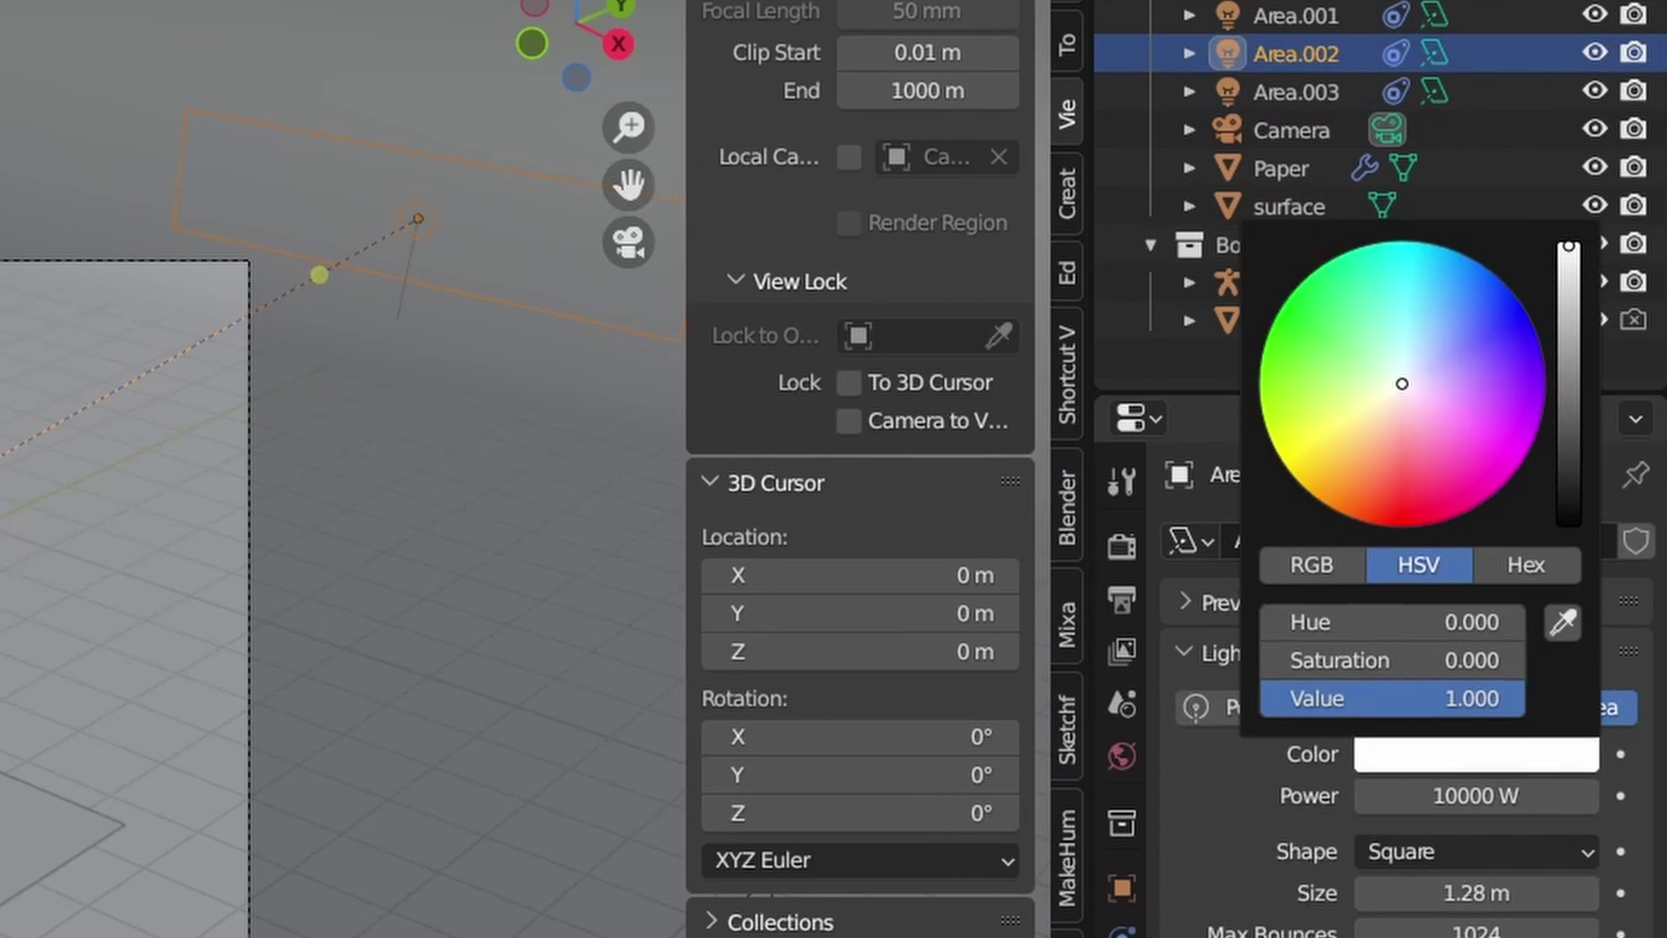
drag(1406, 314, 1569, 248)
drag(1569, 319, 1569, 344)
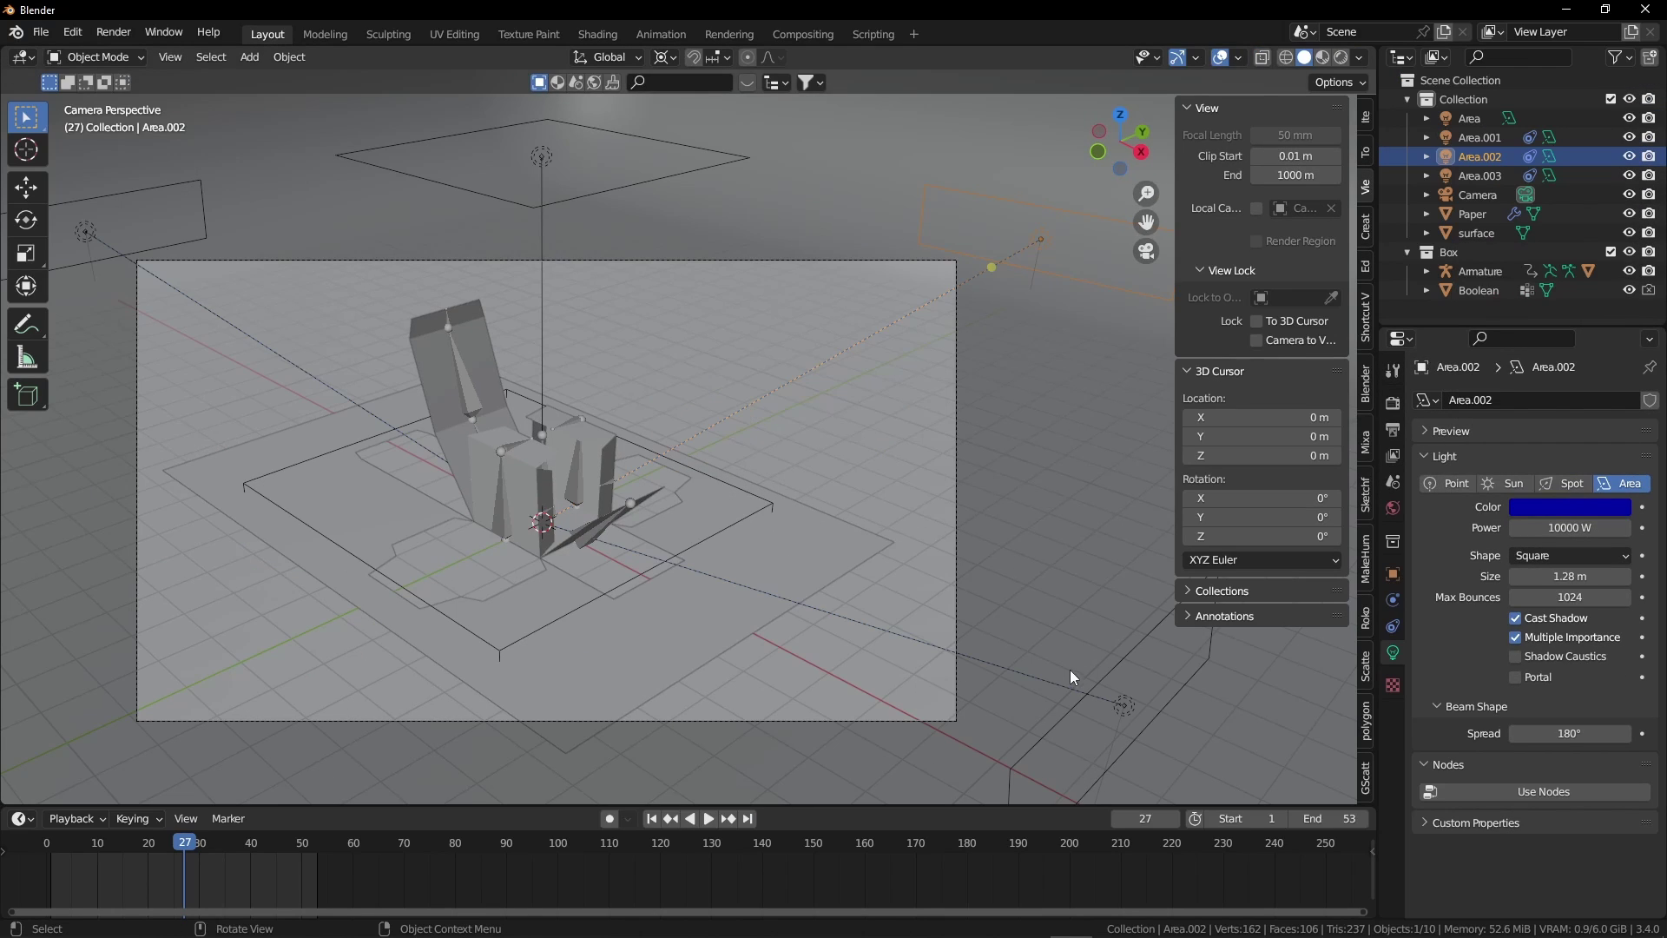
click(1069, 669)
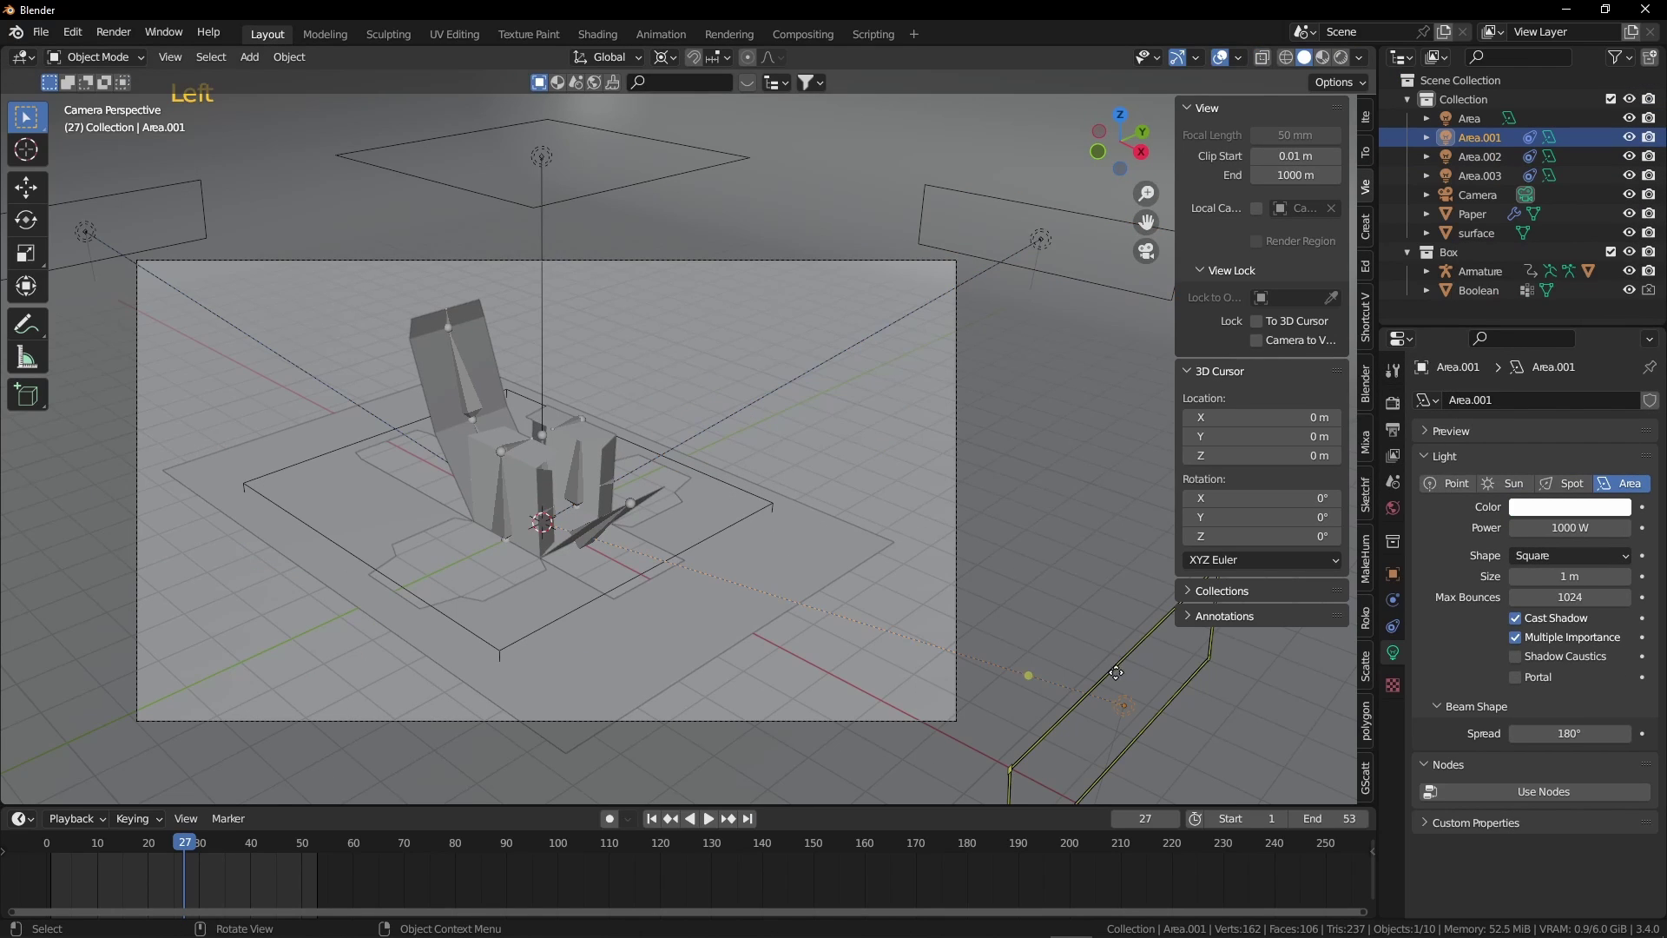
click(1114, 671)
click(625, 179)
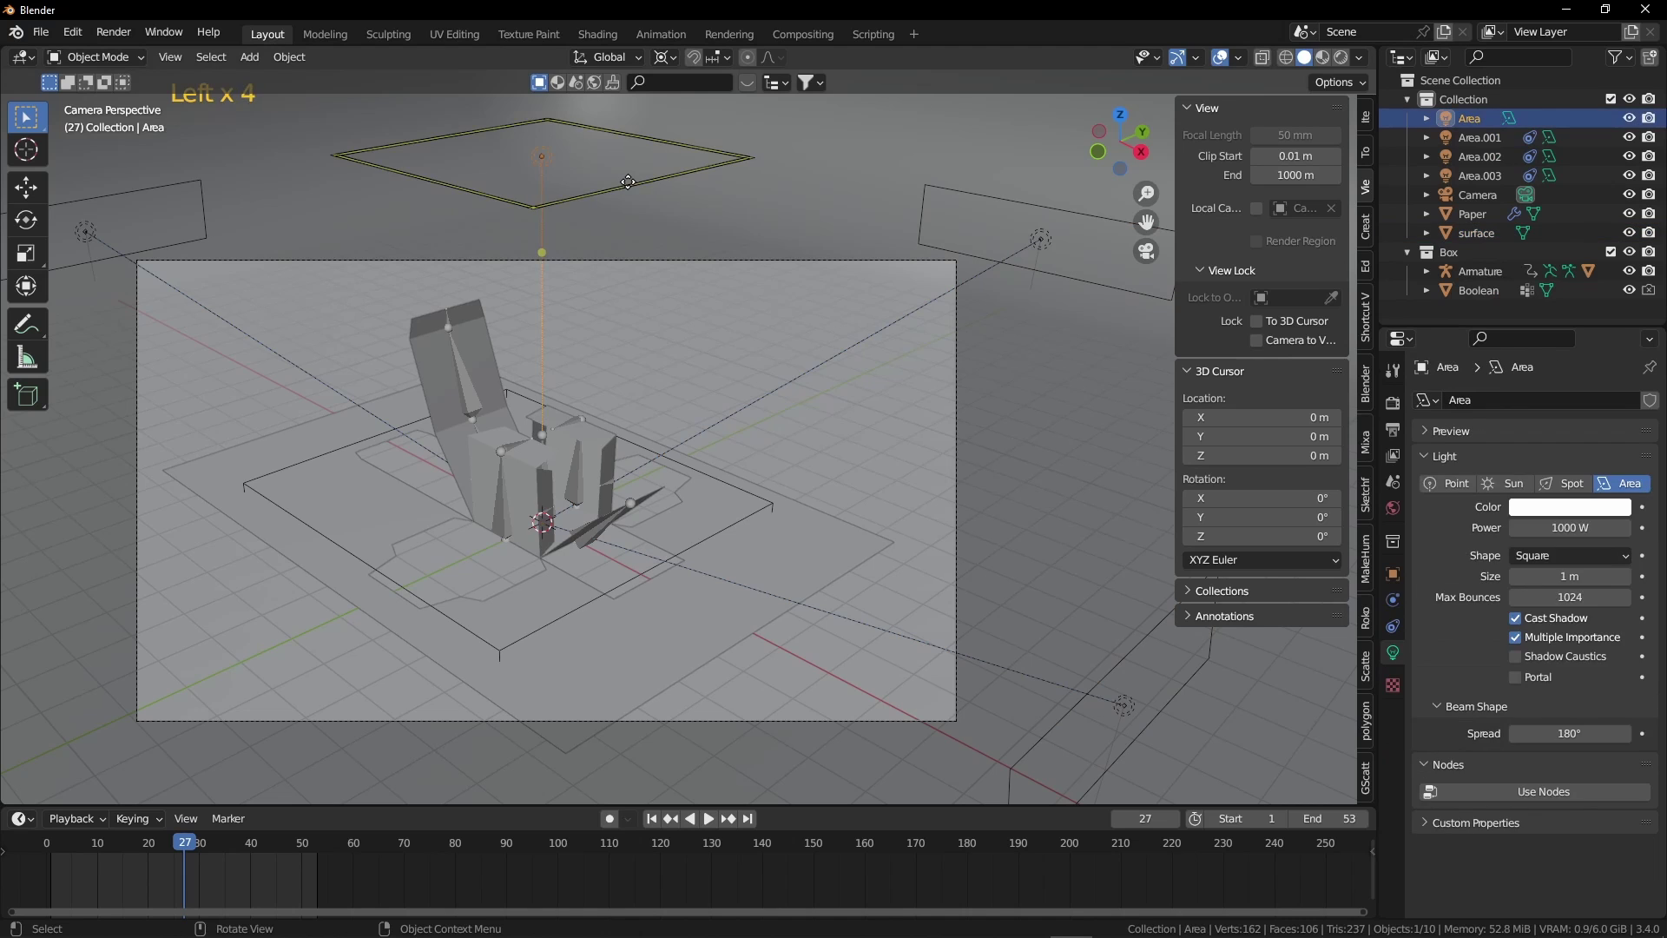
- Select the box mesh and rename its material Paper
click(632, 454)
click(508, 500)
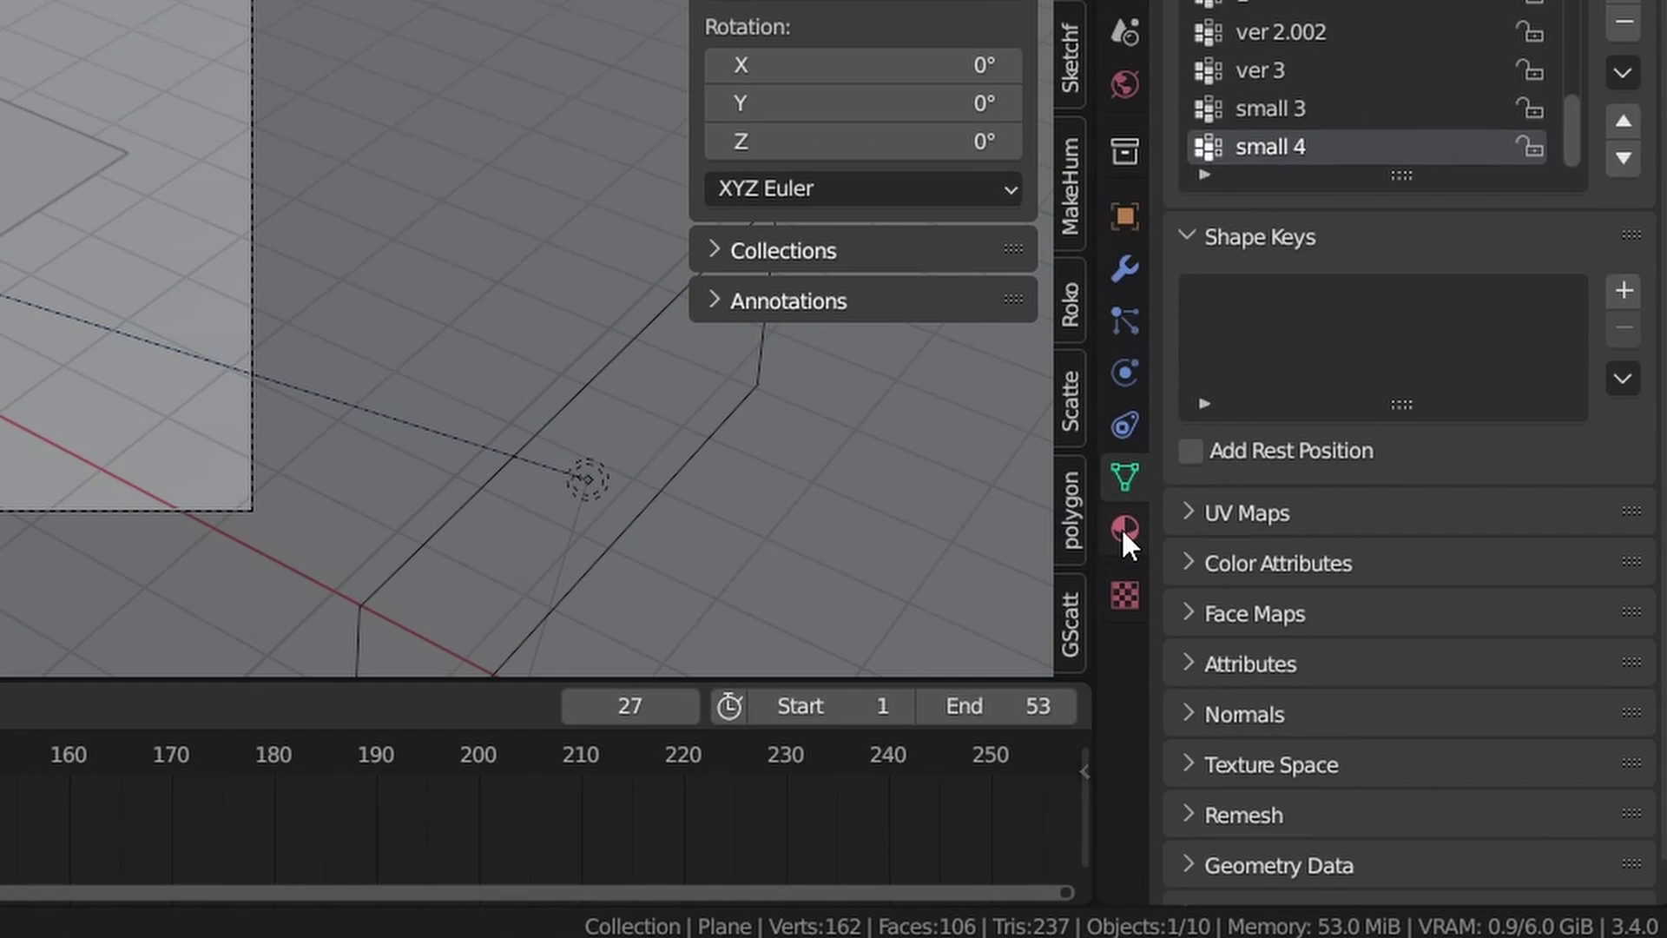
click(1392, 730)
click(1298, 195)
double_click(1294, 194)
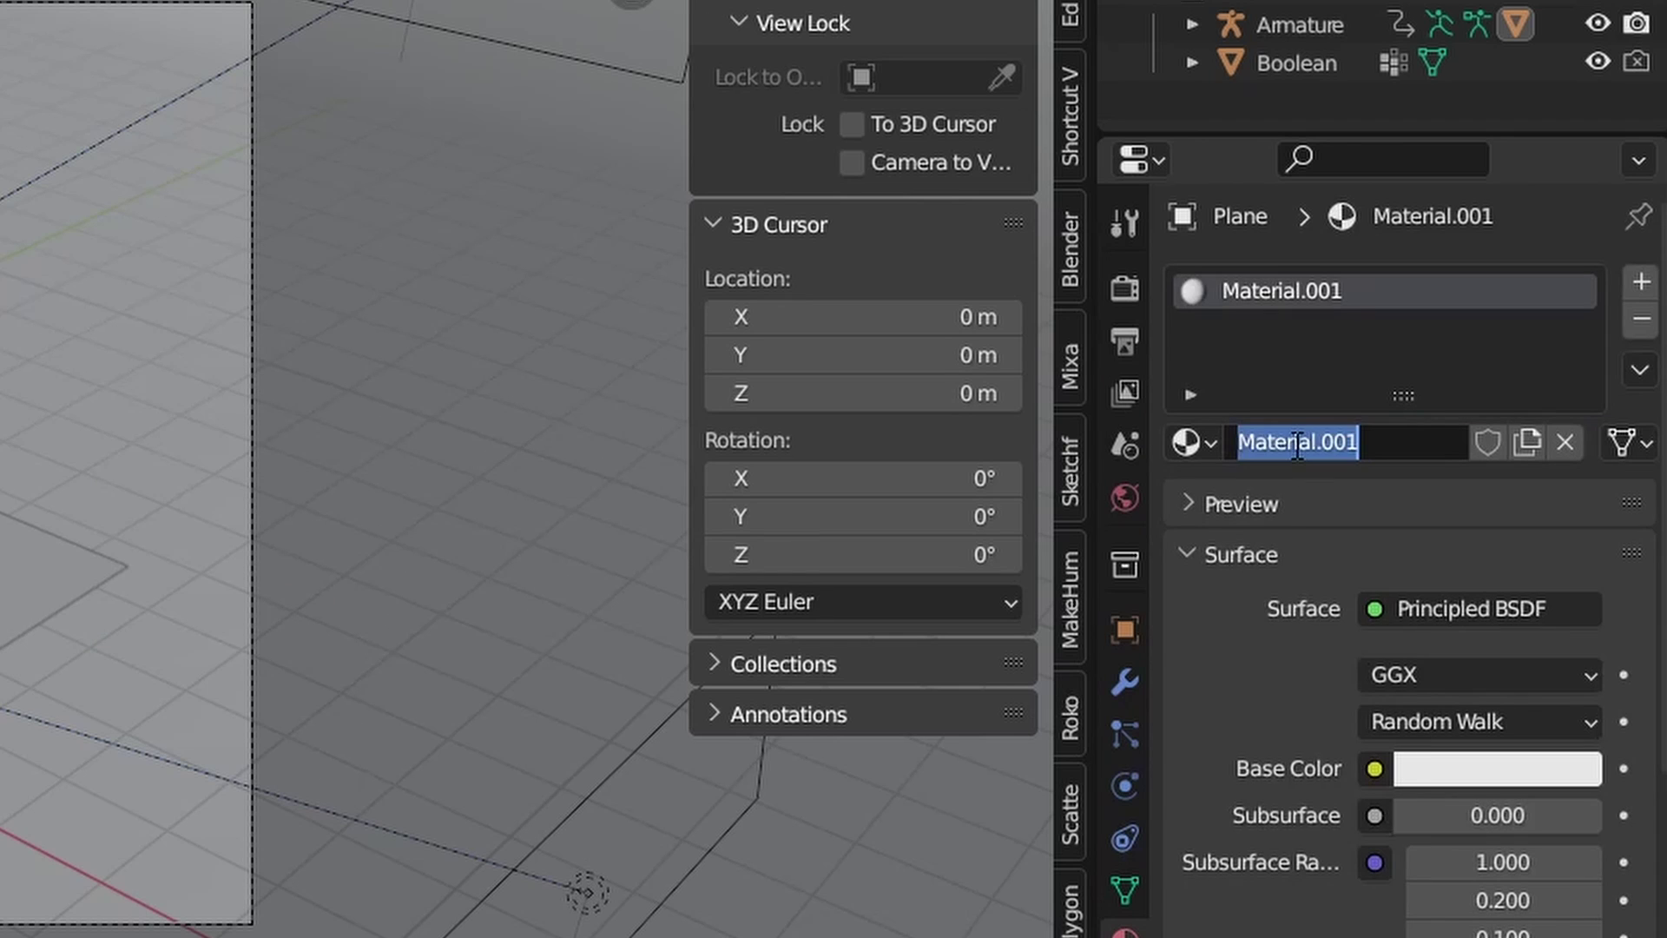
text(Paper)
key(Return)
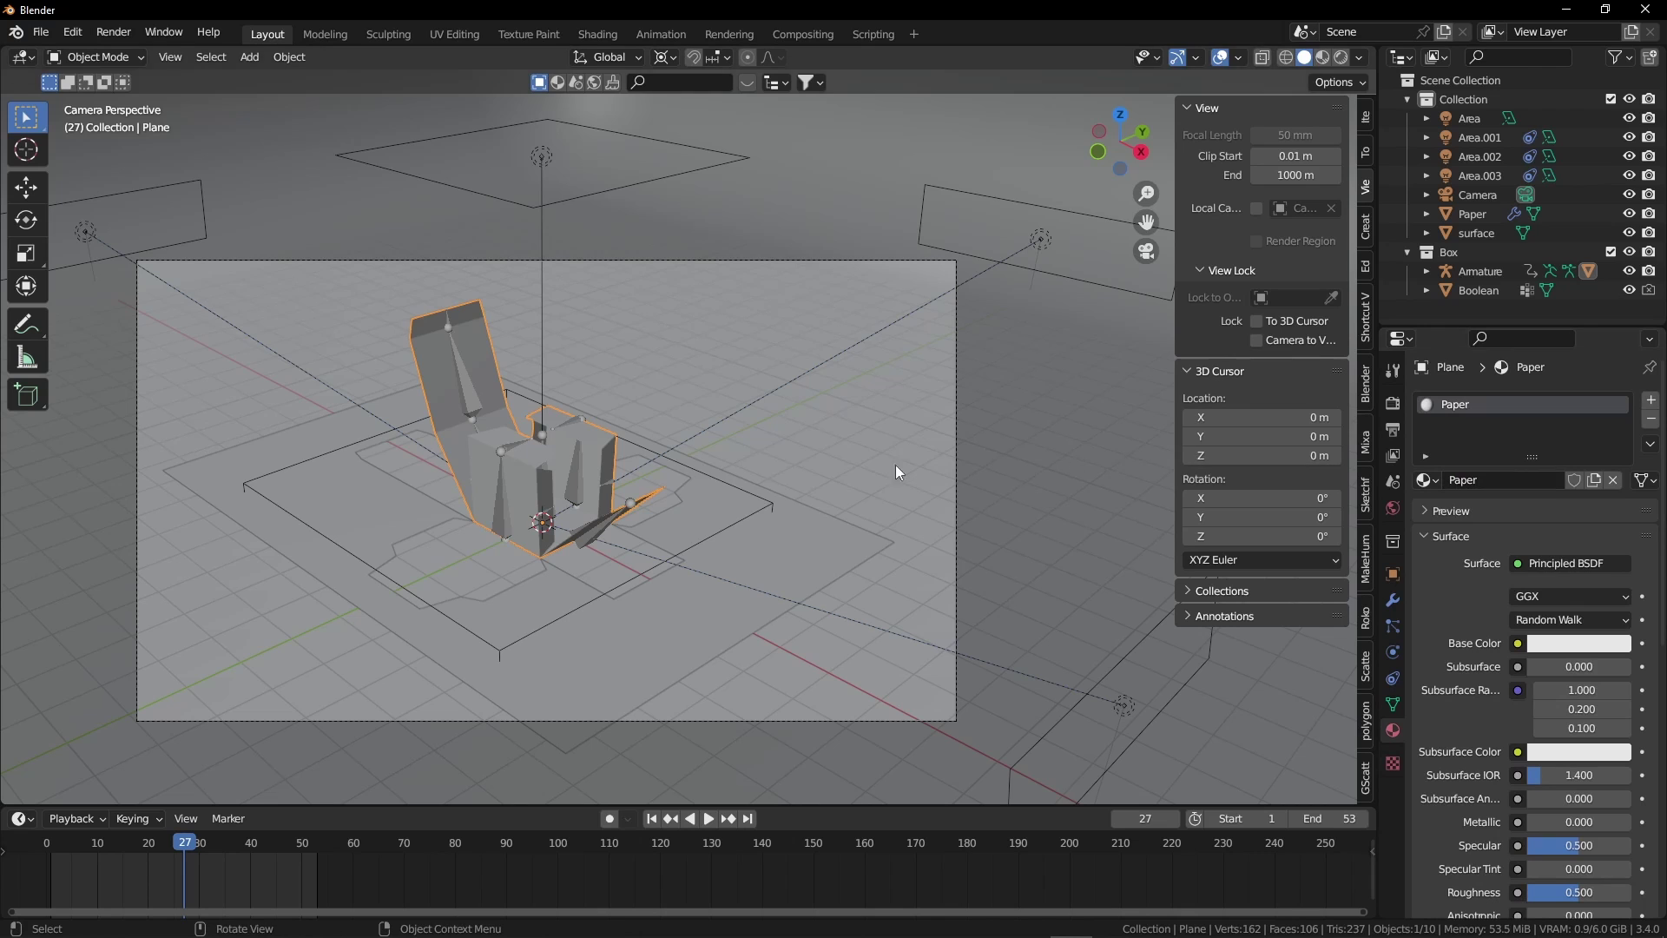
- Switch the viewport to rendered shading and set the Paper material's base color to orange, about hue 0.066 and saturation 0.902
key(z)
click(721, 386)
click(1554, 643)
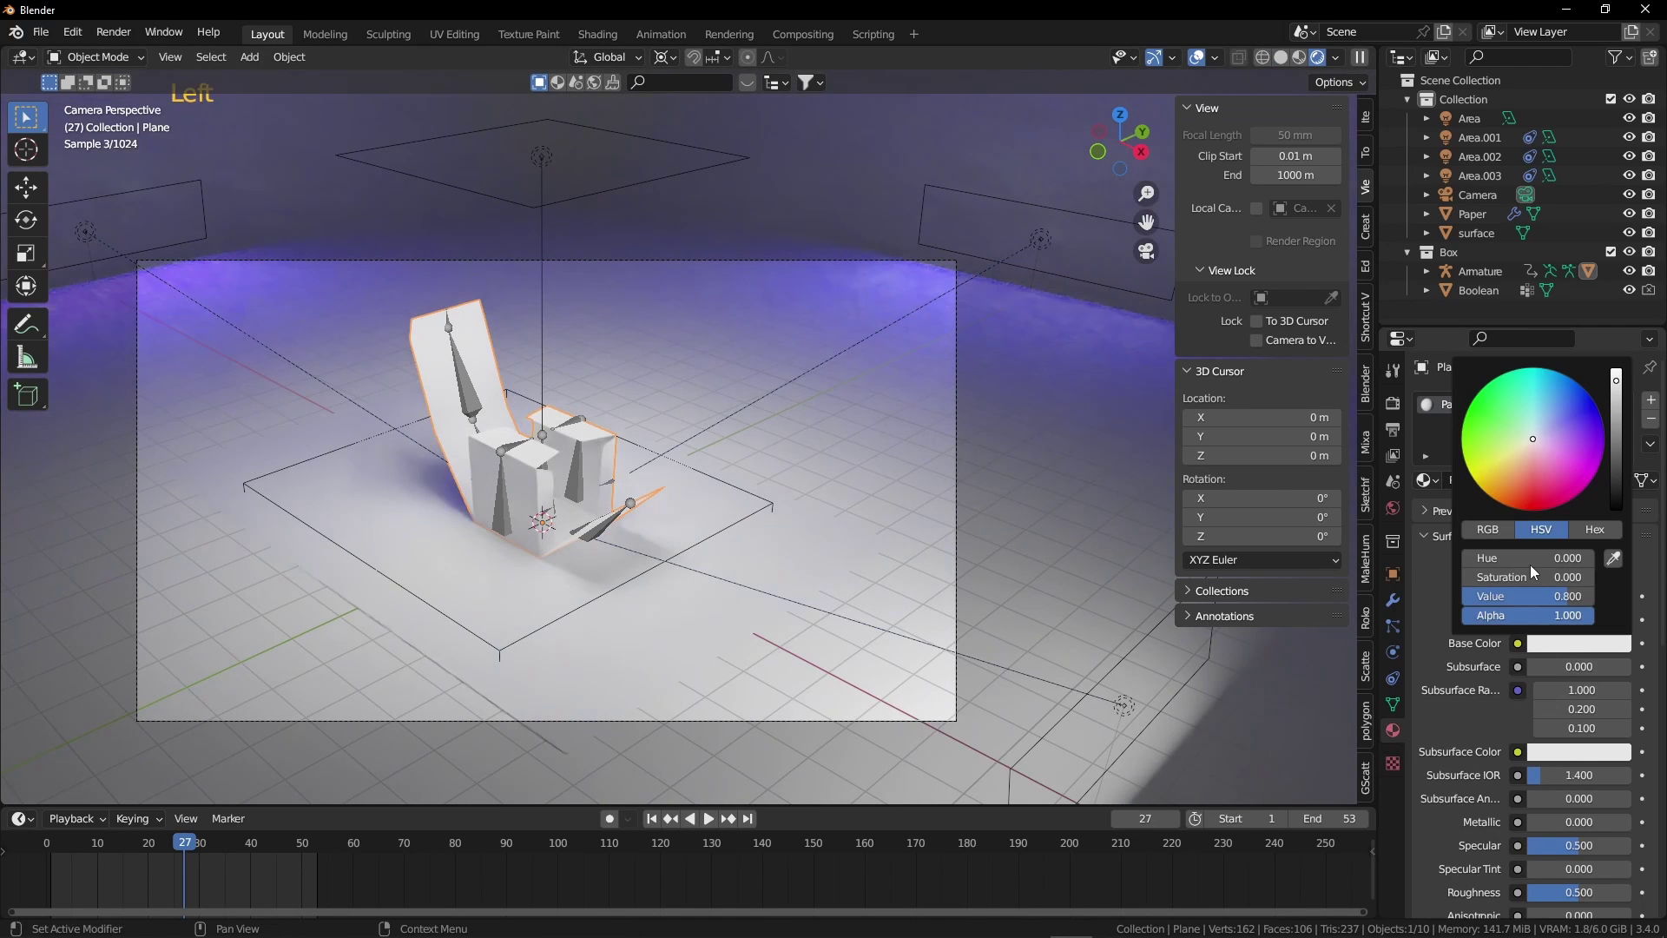
click(1486, 462)
- Assign the existing Paper material to the cut-out paper sheet
click(785, 553)
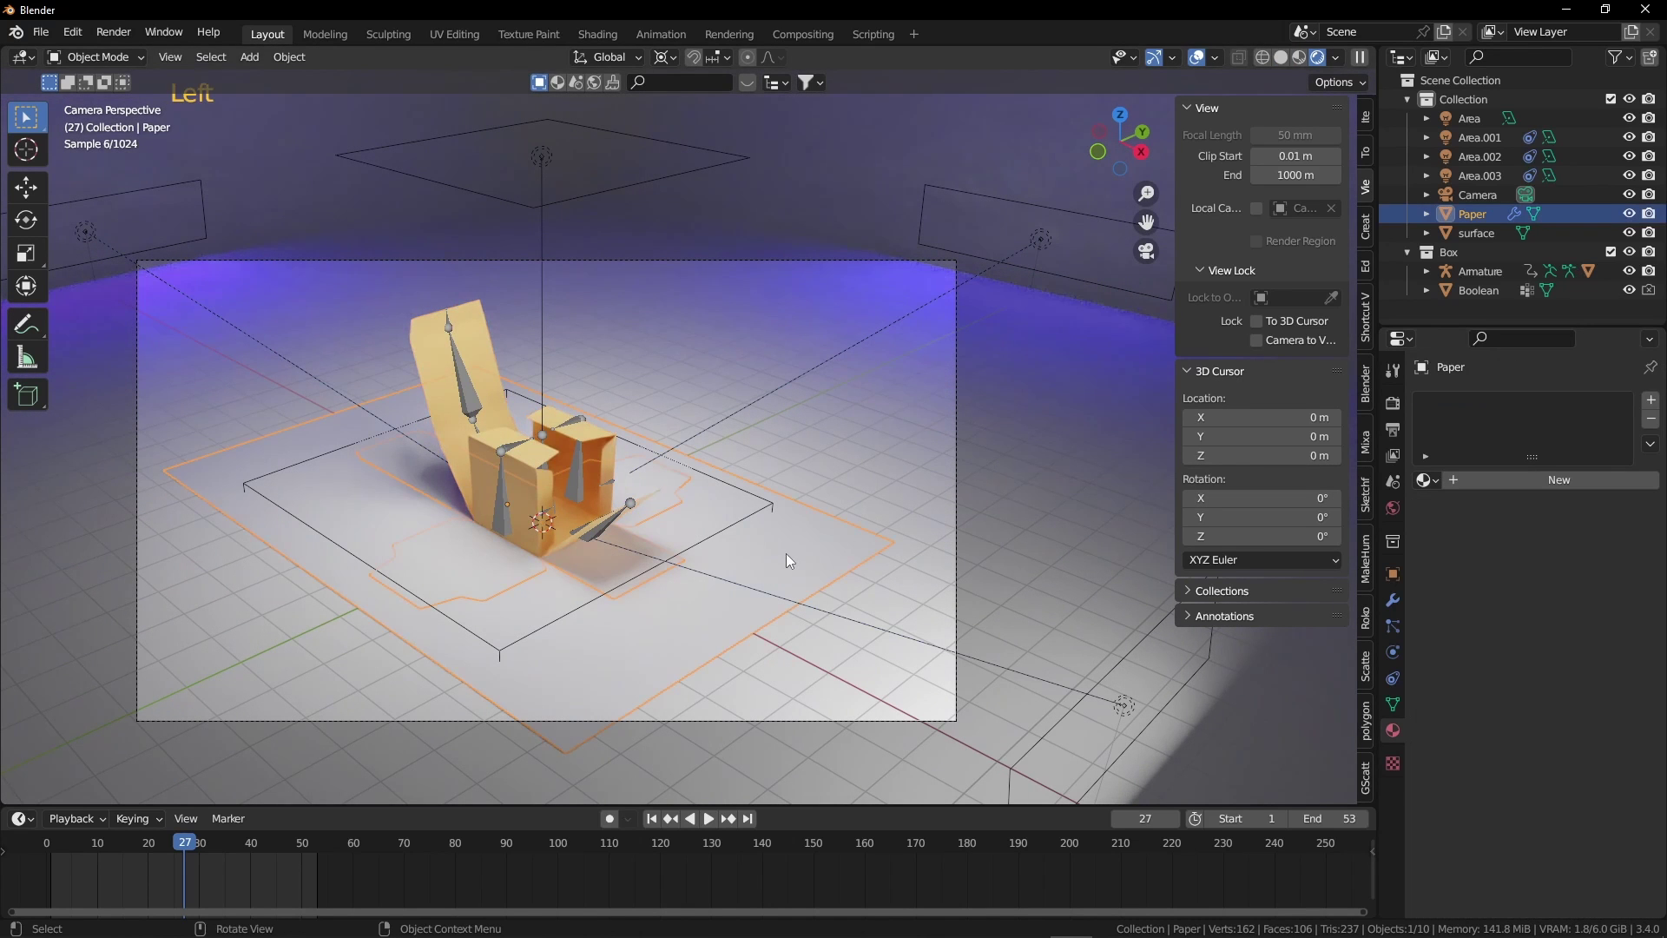
click(1426, 481)
click(1292, 528)
- Give the backdrop a new material named surface with a light orange base color, about hue 0.075 and saturation 0.827
click(1101, 509)
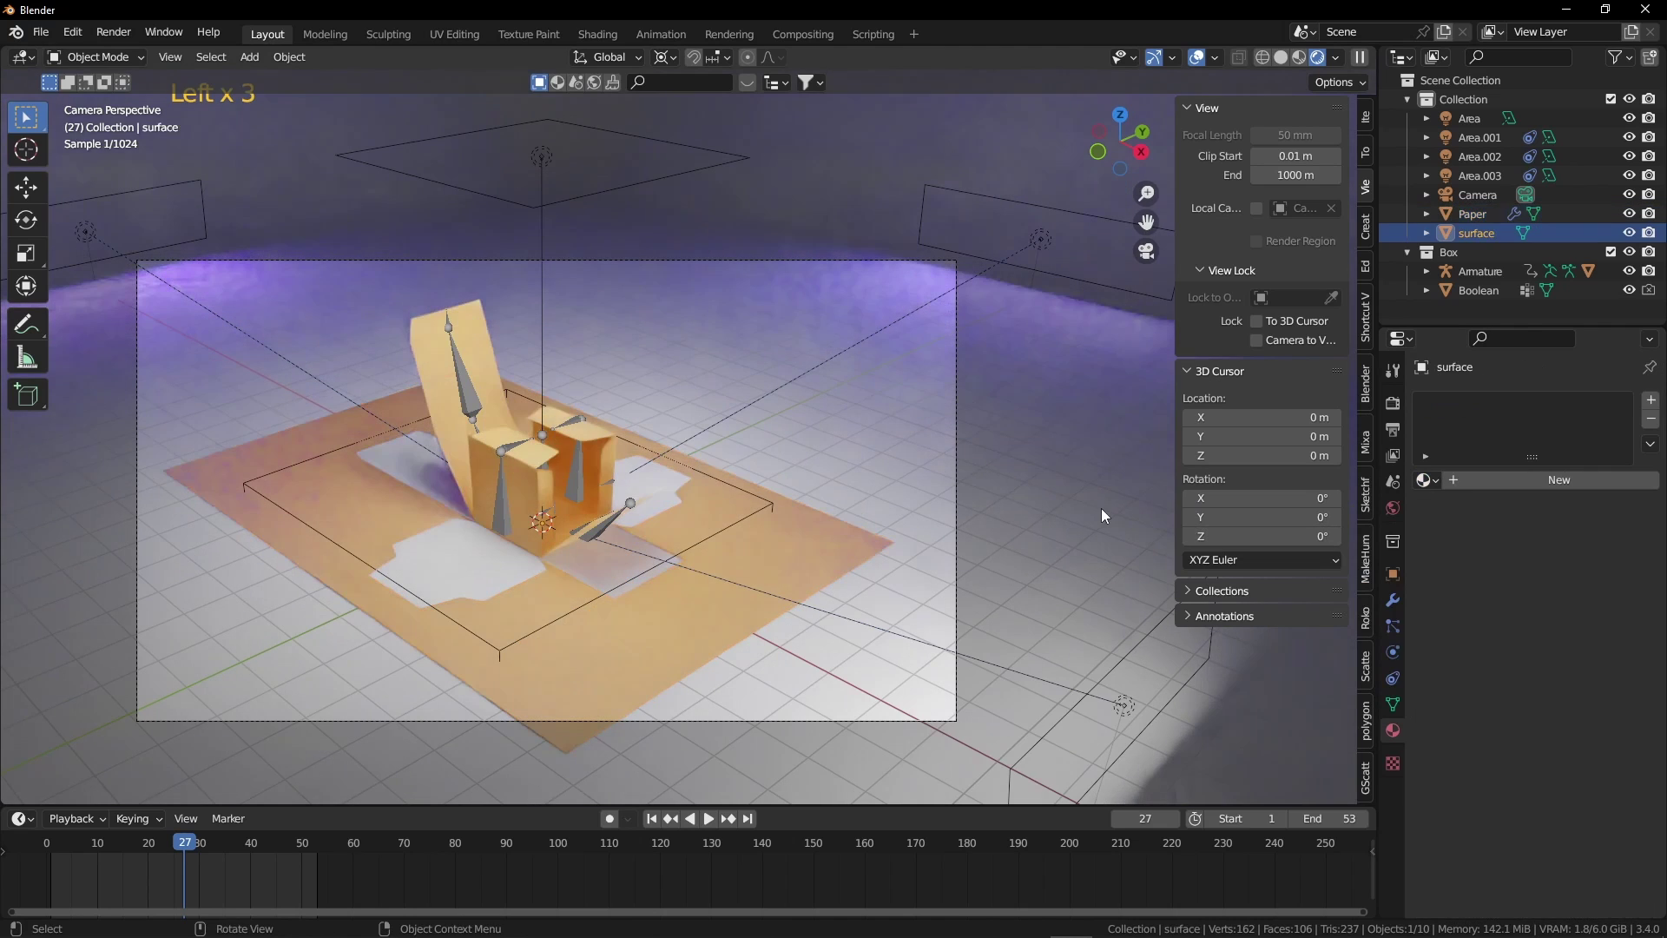
click(1499, 482)
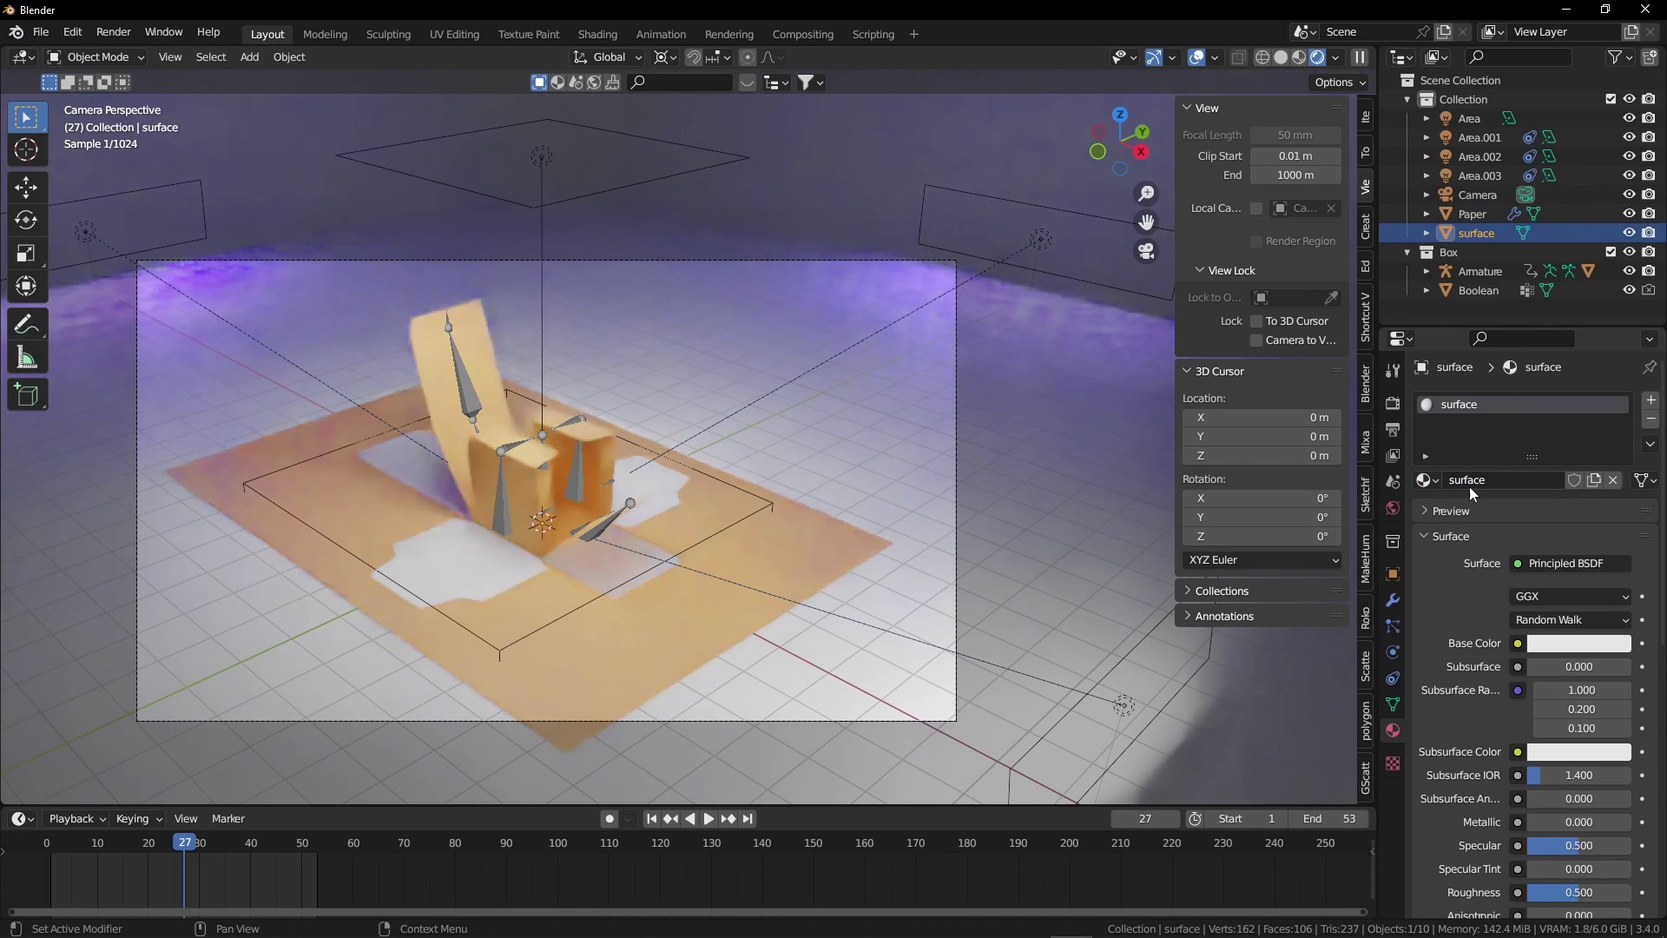
click(1562, 642)
drag(1486, 476, 1511, 471)
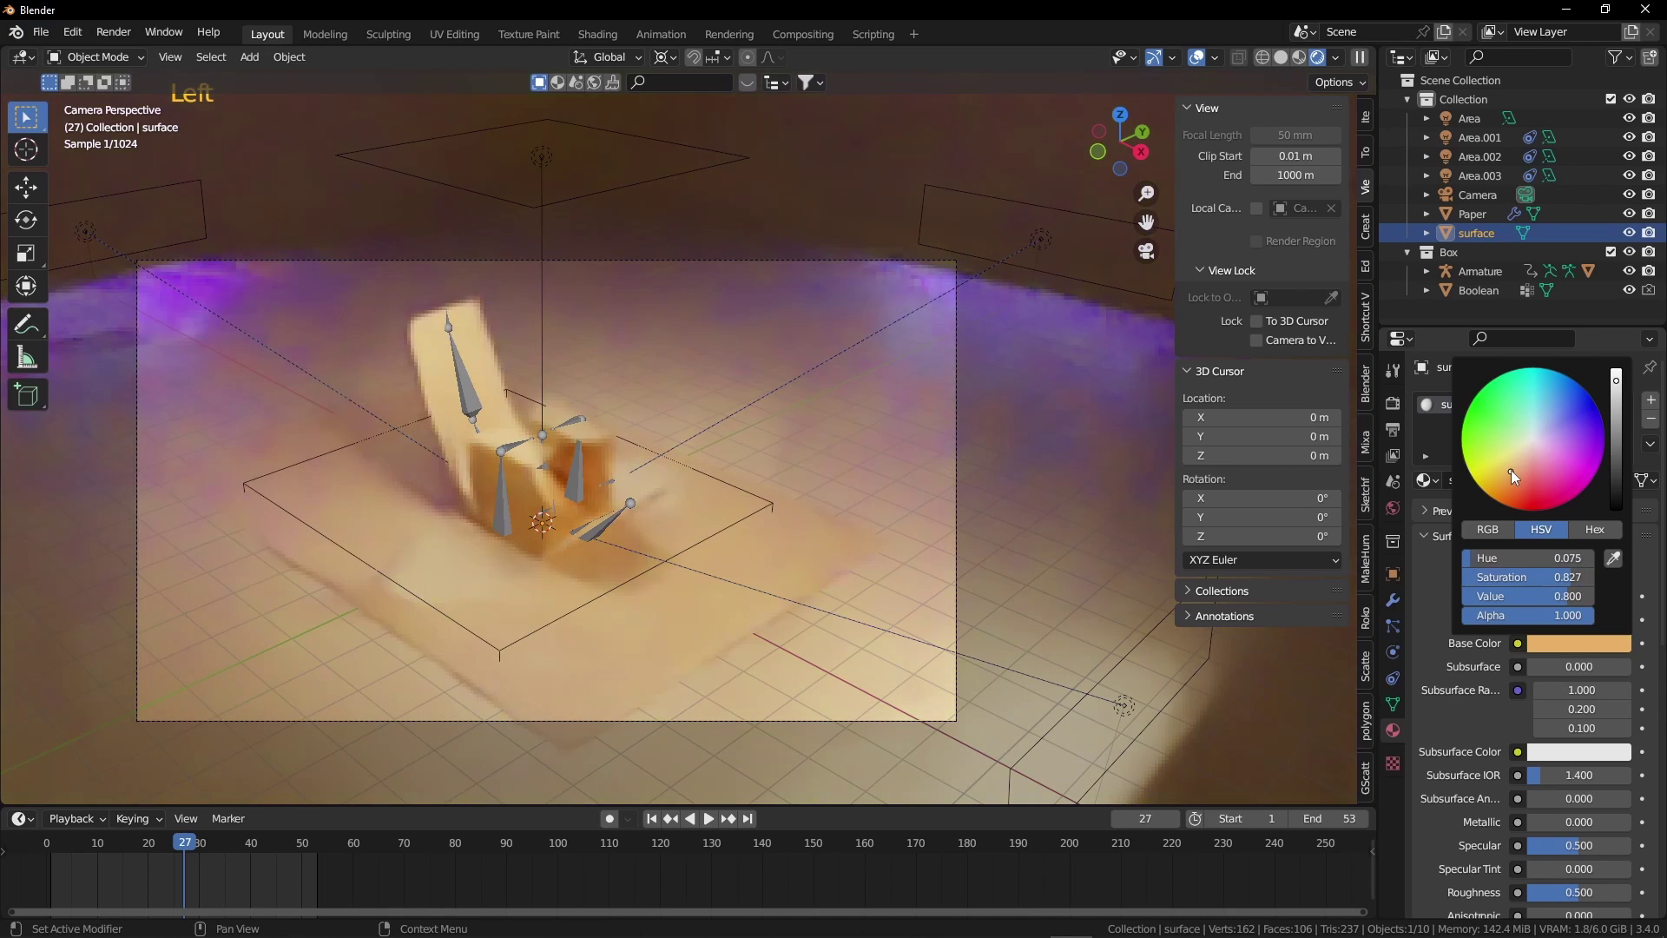
- Hide the viewport overlays, darken the Paper material's base color to value 0.614, and shift it to a more saturated yellow-orange
click(1197, 59)
click(1473, 214)
click(1581, 643)
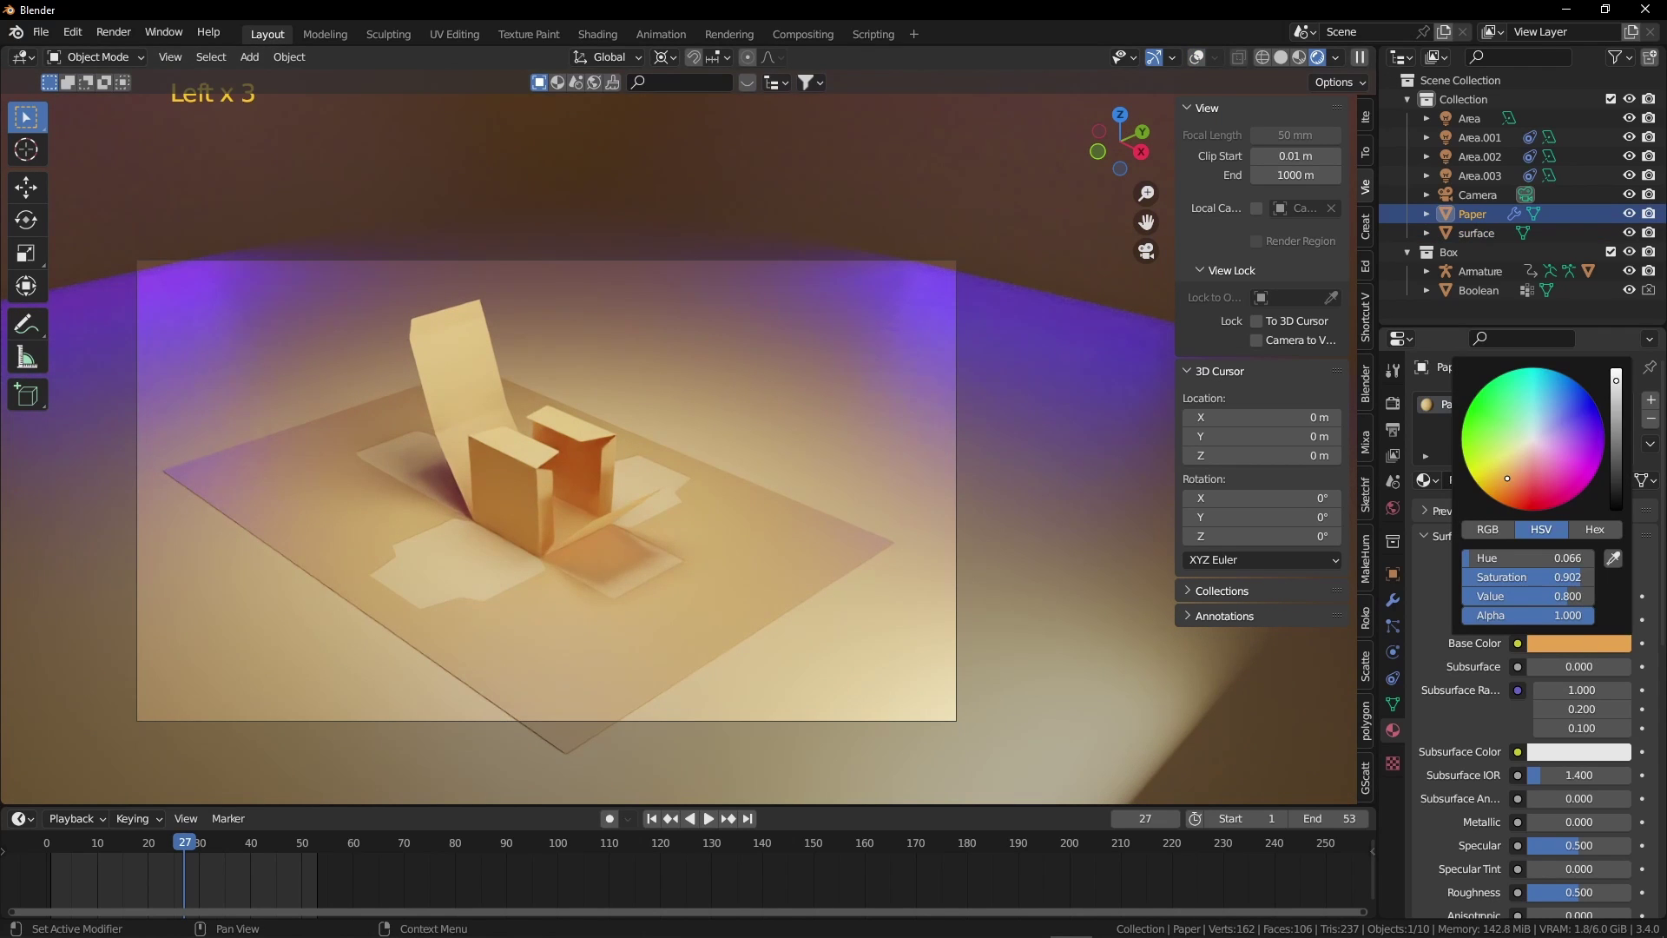
click(1615, 395)
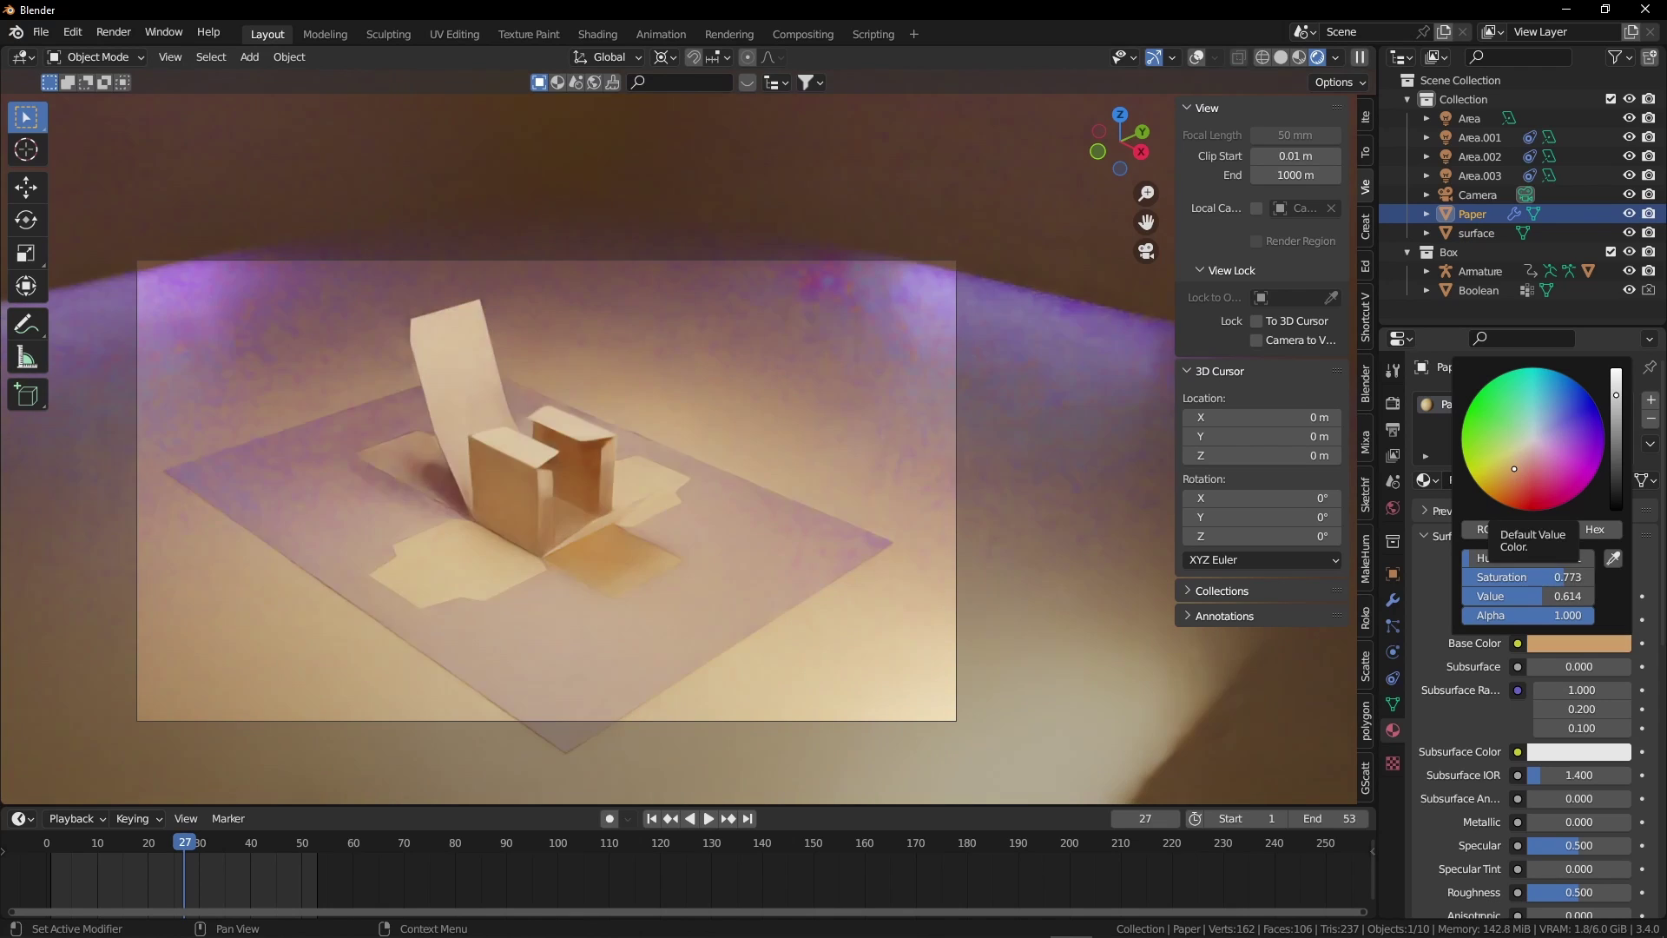
click(1499, 481)
- Set the world background color to dark blue with a strength of 5
click(1392, 507)
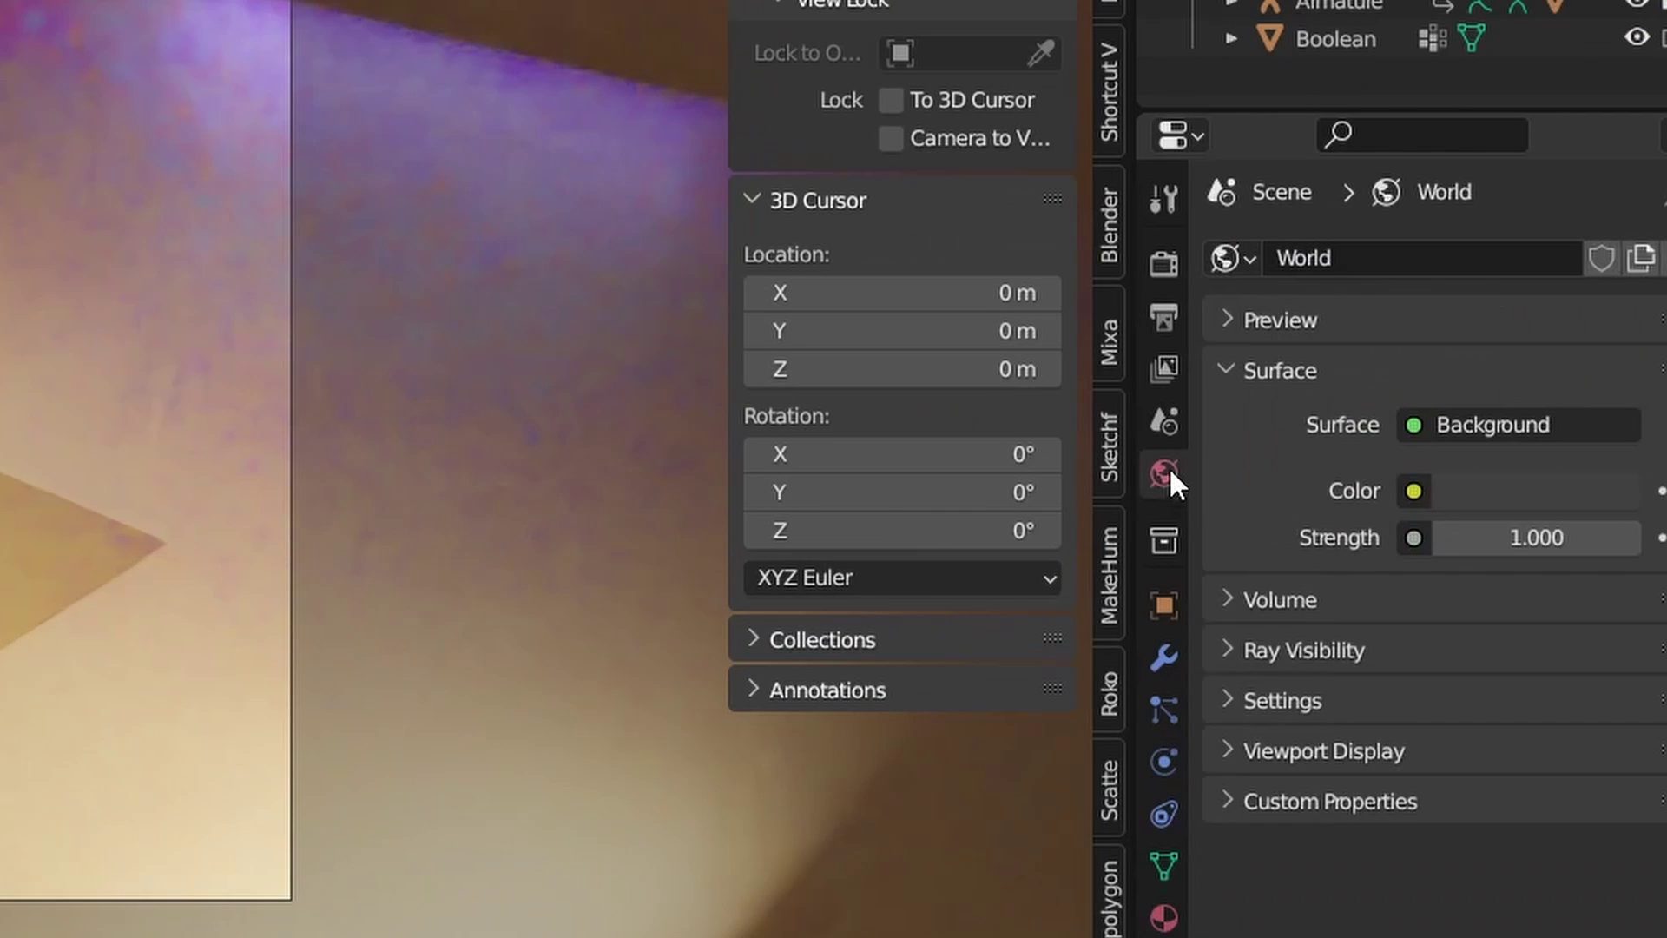
click(1555, 518)
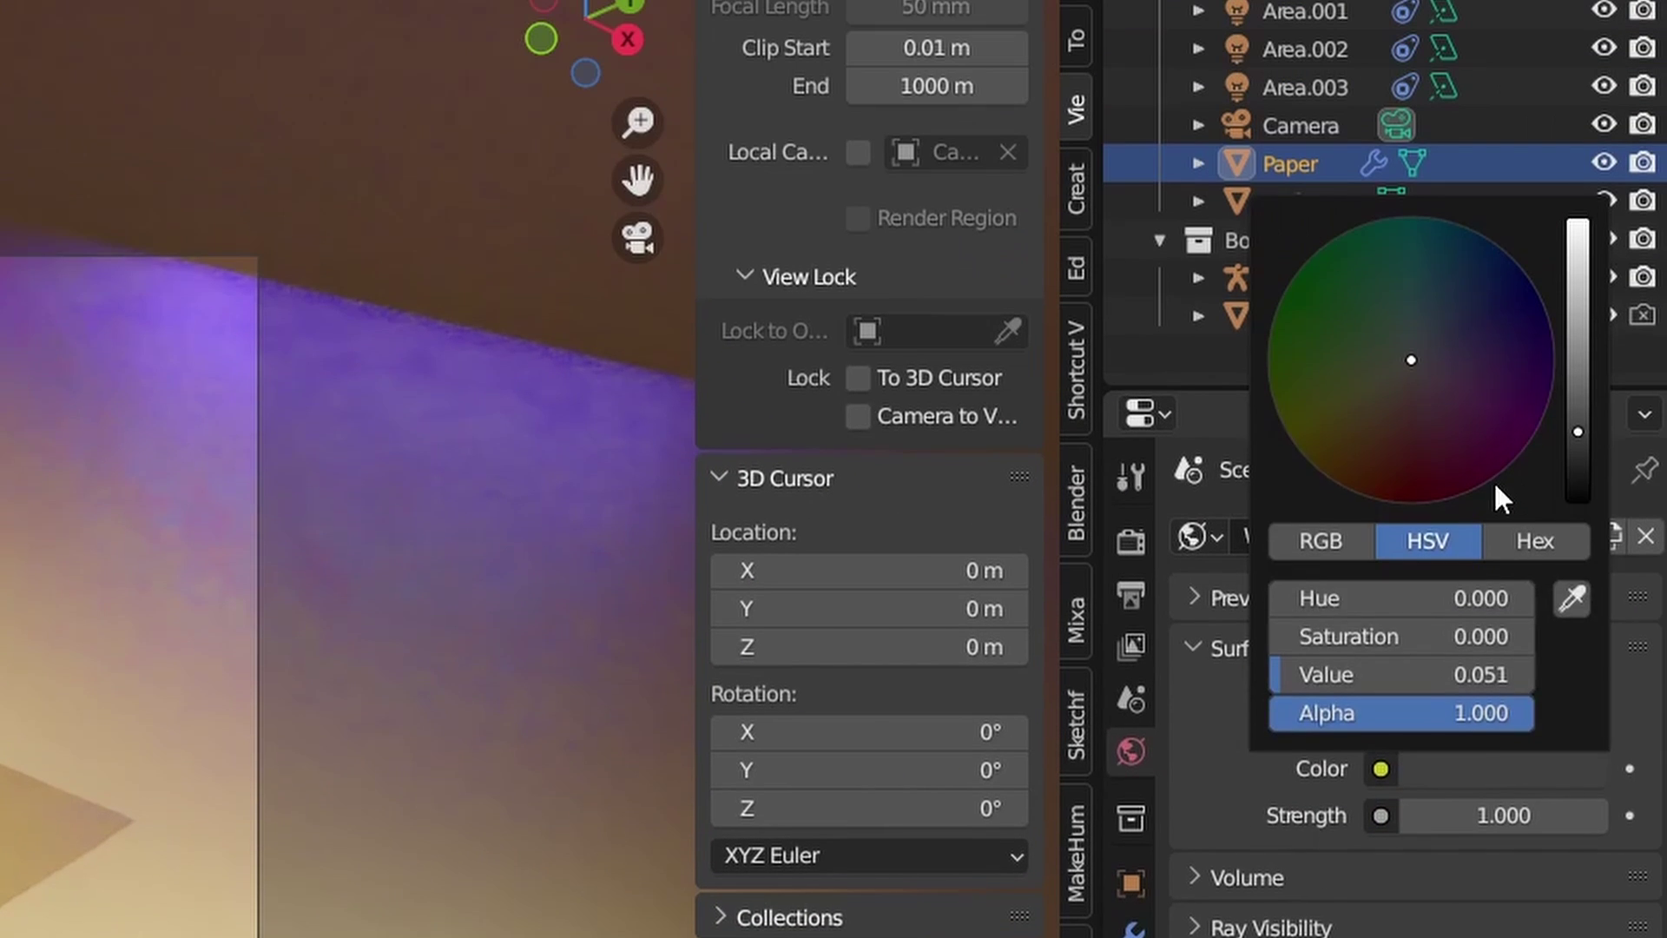
click(1500, 294)
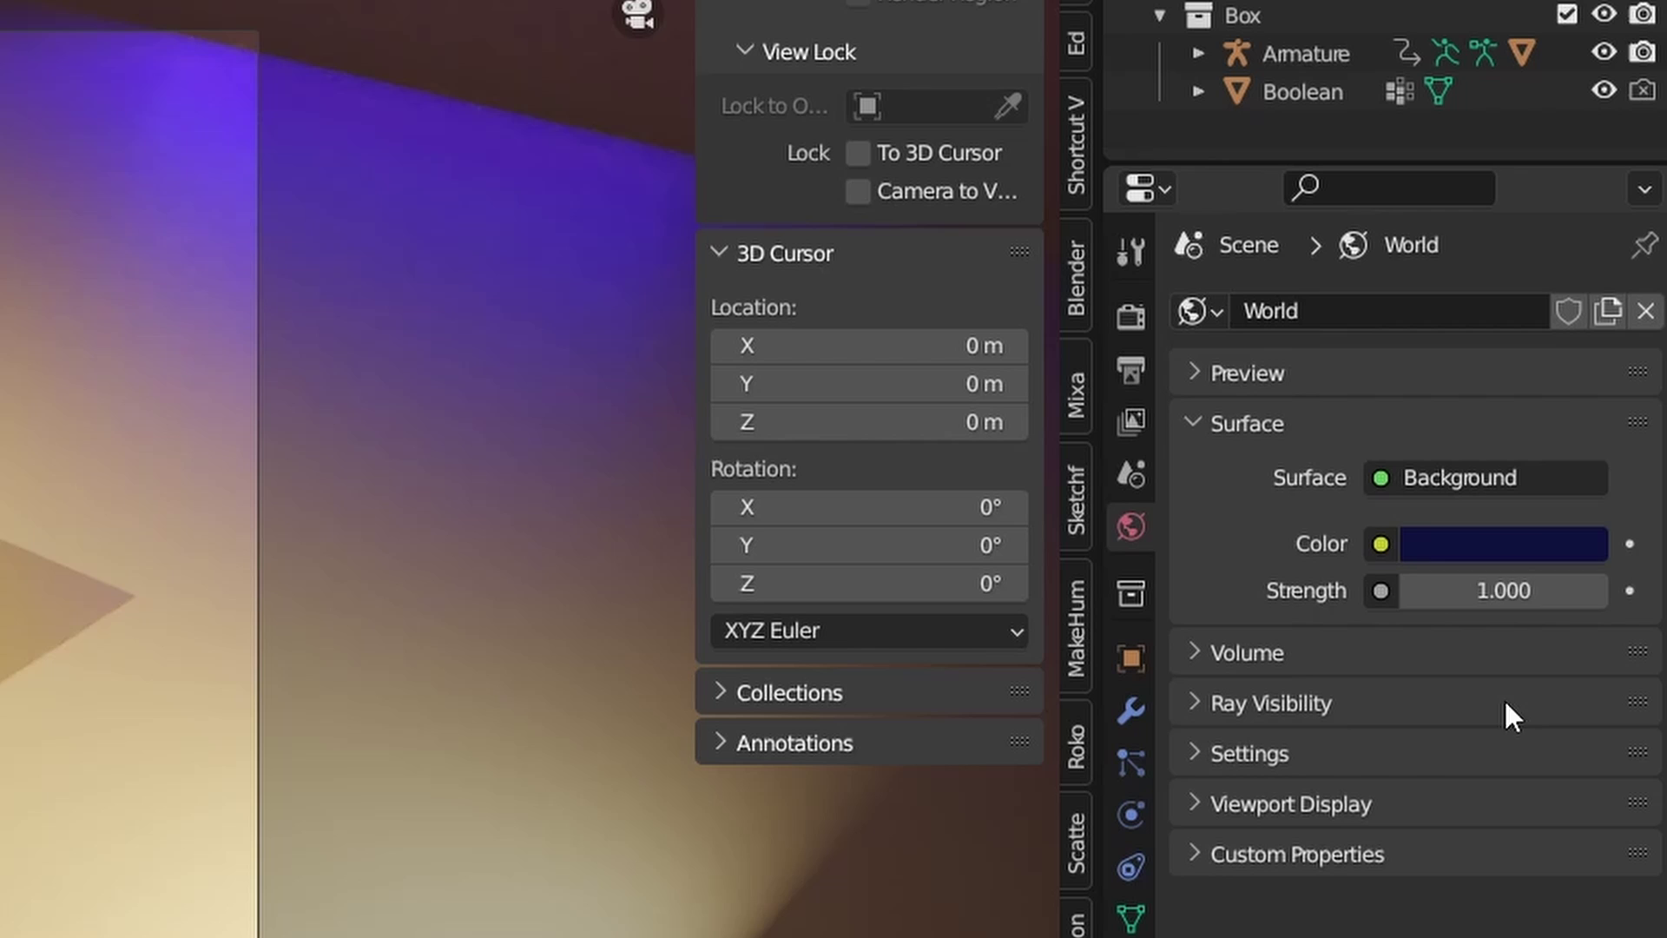
click(1469, 824)
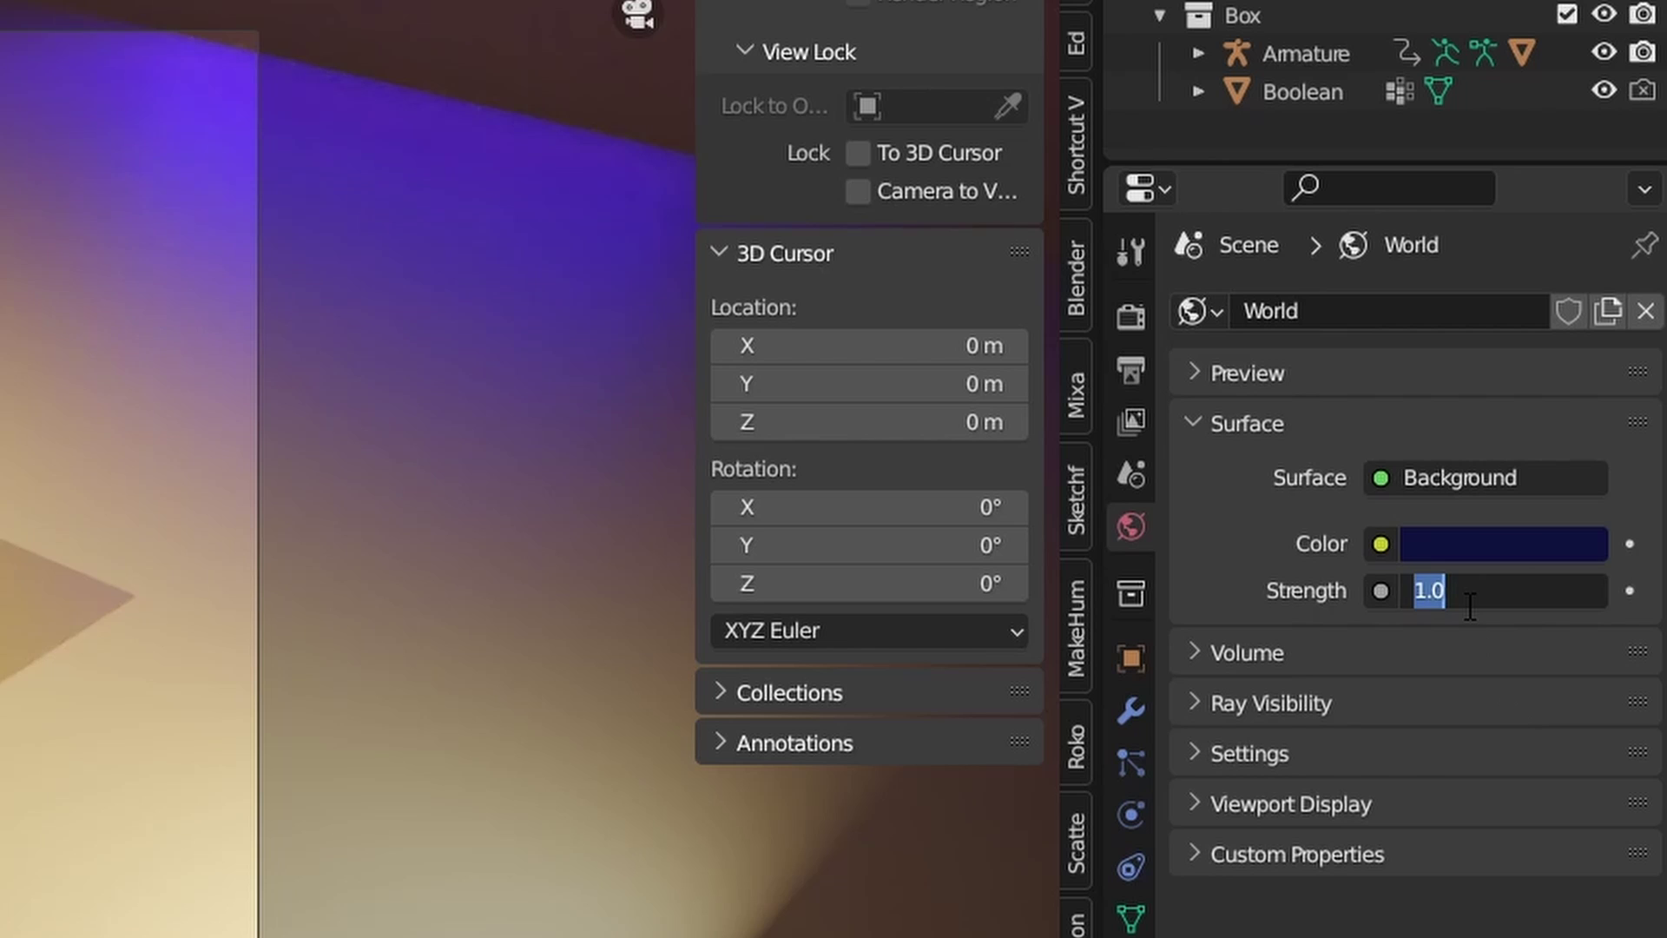
text(5)
key(Return)
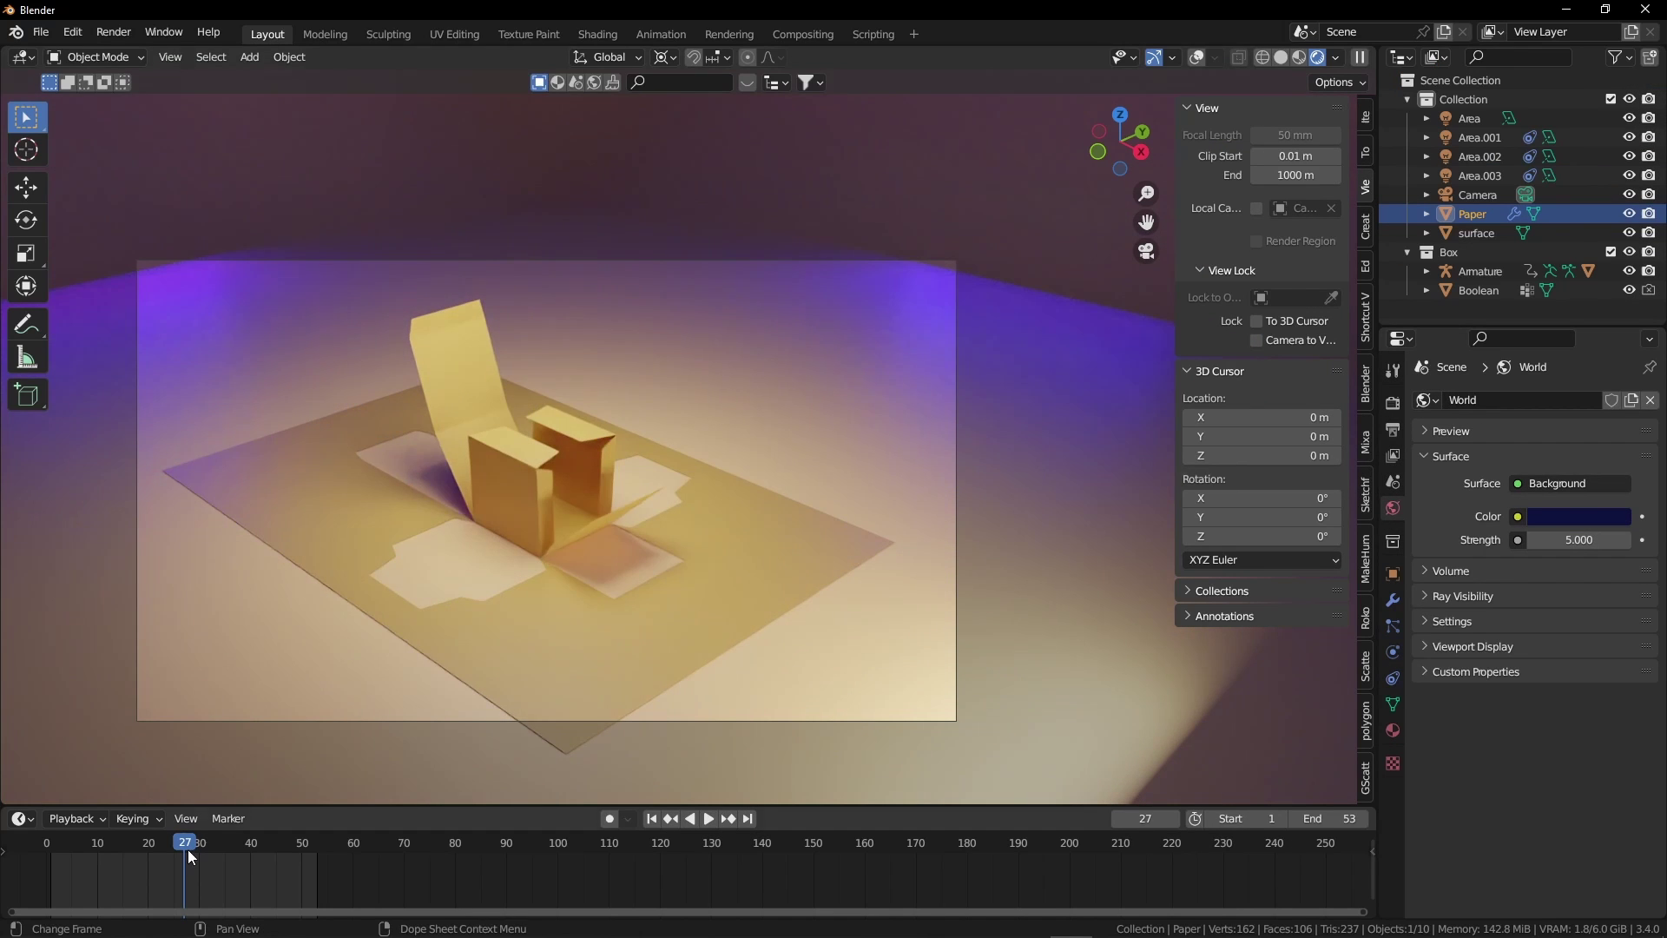
- Move the timeline to frame 0 and set the Cycles max samples to 100 for both viewport and render
drag(189, 854, 7, 856)
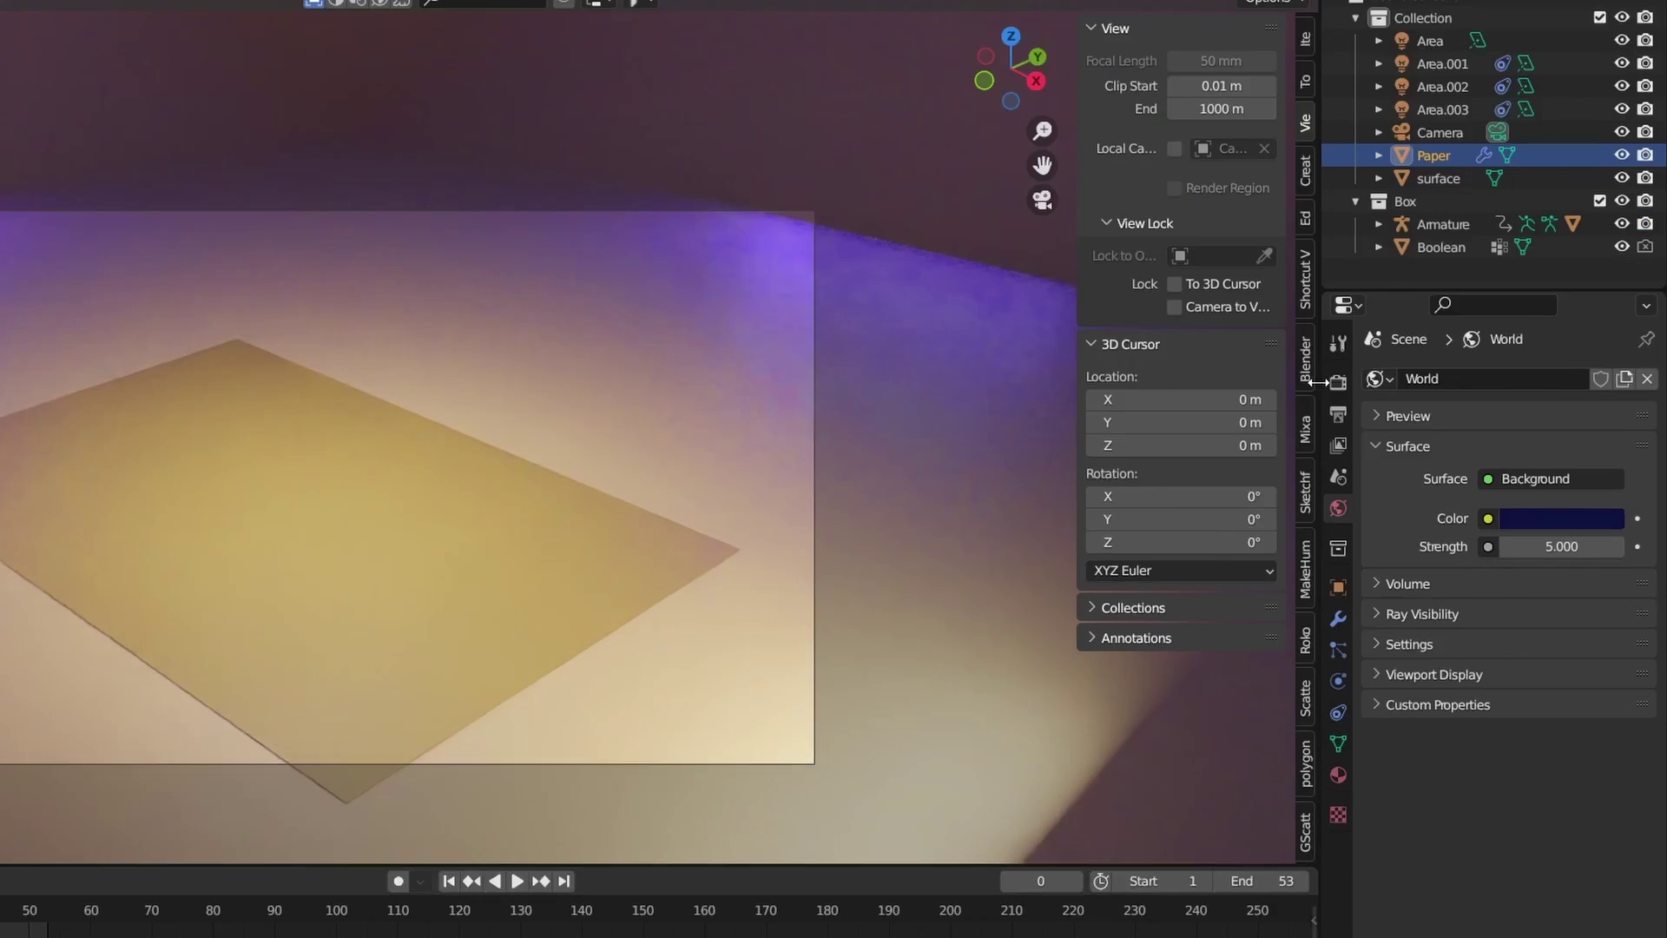
click(1338, 382)
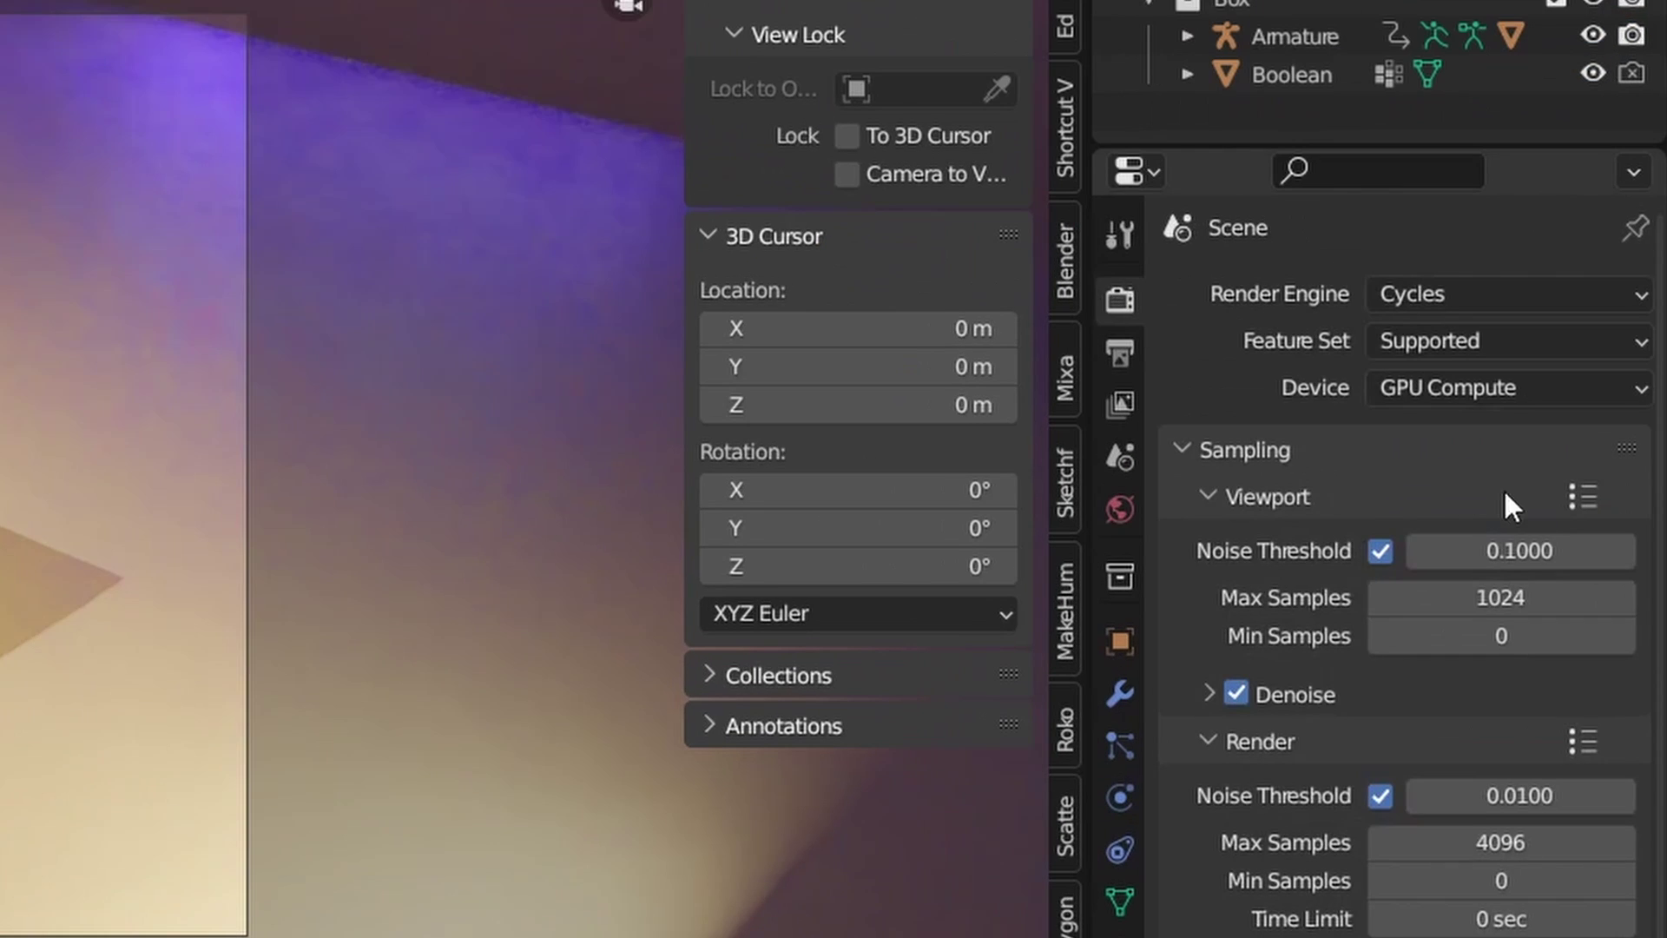
double_click(1573, 562)
text(100)
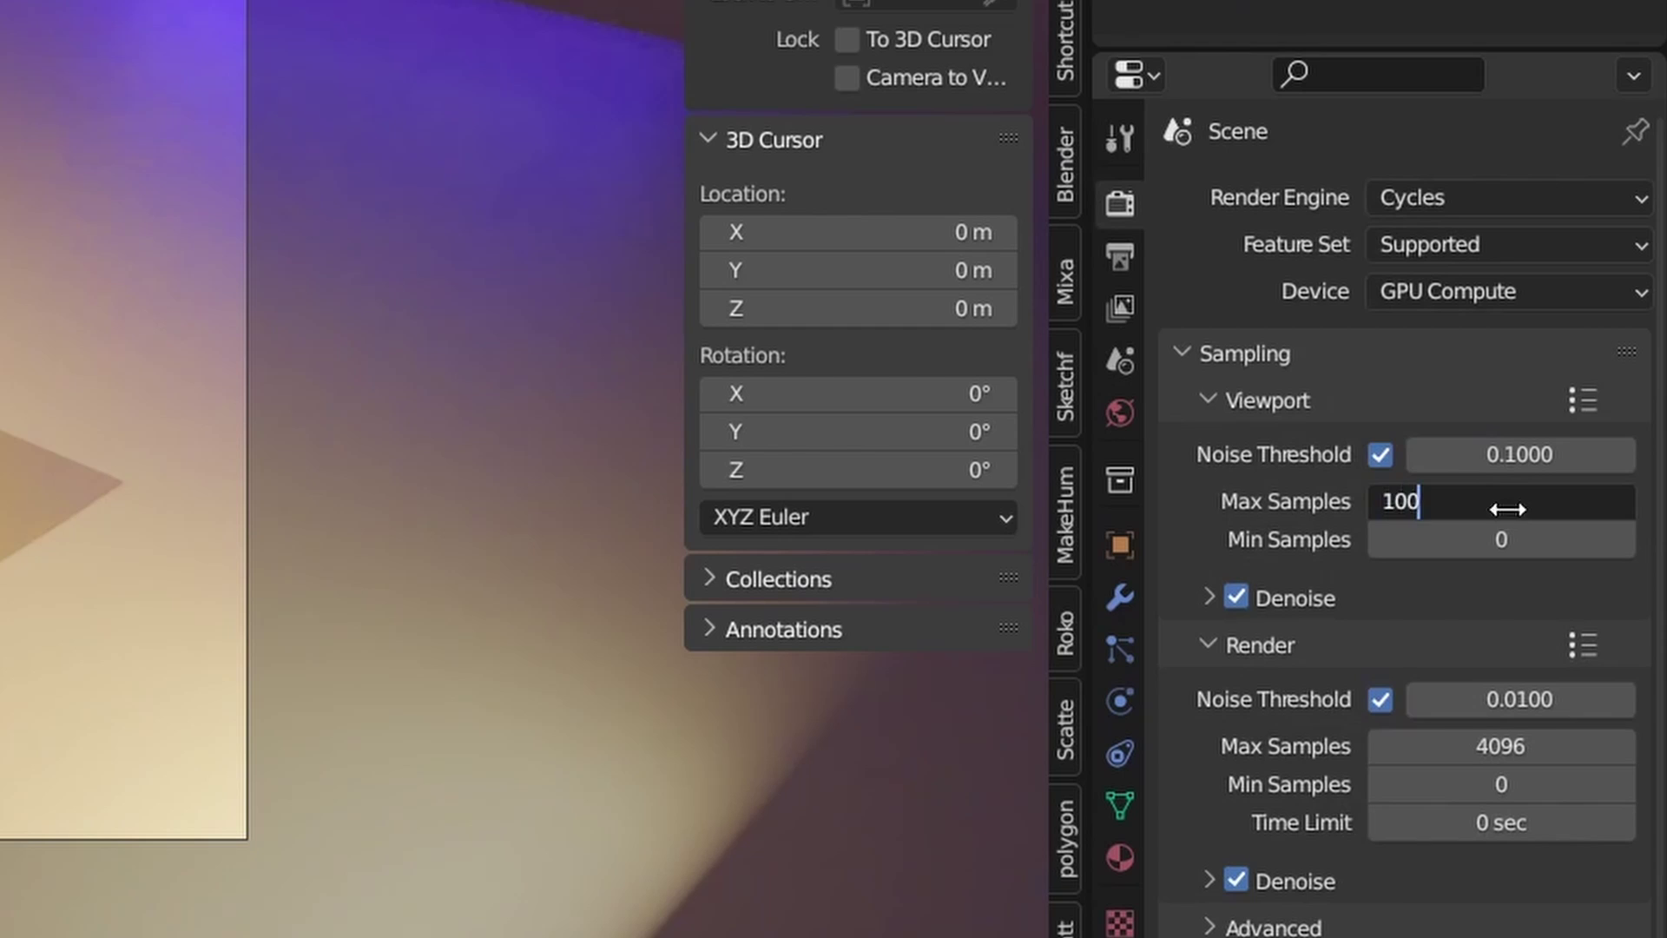
key(Return)
double_click(1515, 757)
text(100)
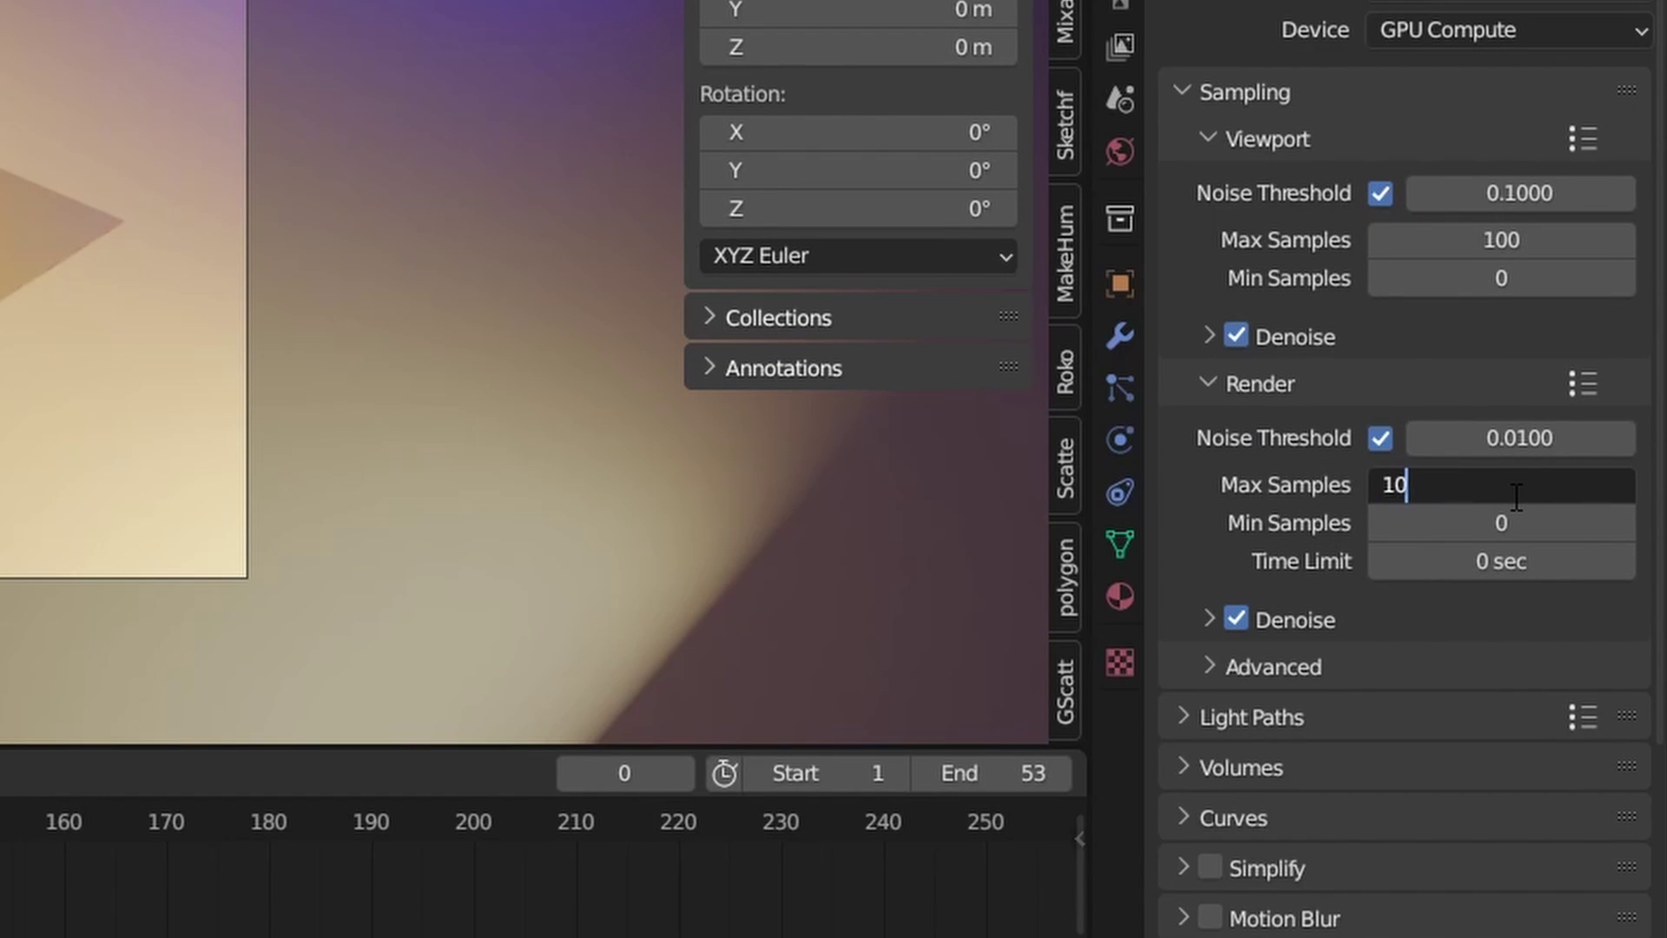
key(Return)
- Go to frame 16 and set the color management look to Medium High Contrast, trying Medium Contrast first
scroll(1300, 691, down, 6)
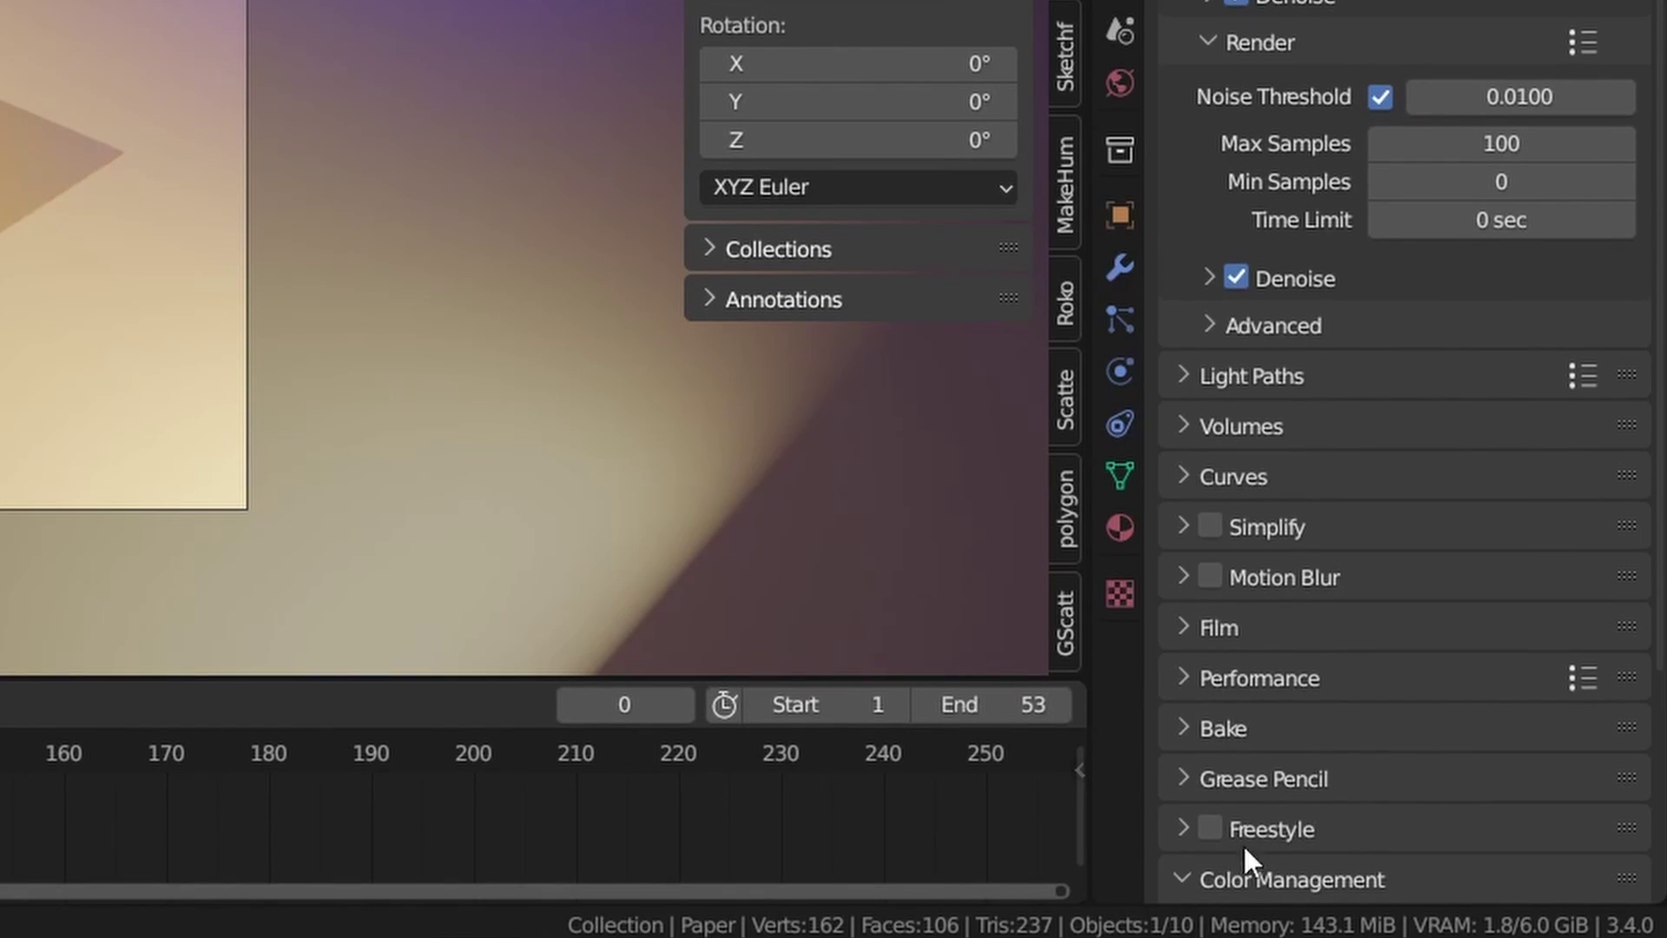
scroll(1242, 842, down, 4)
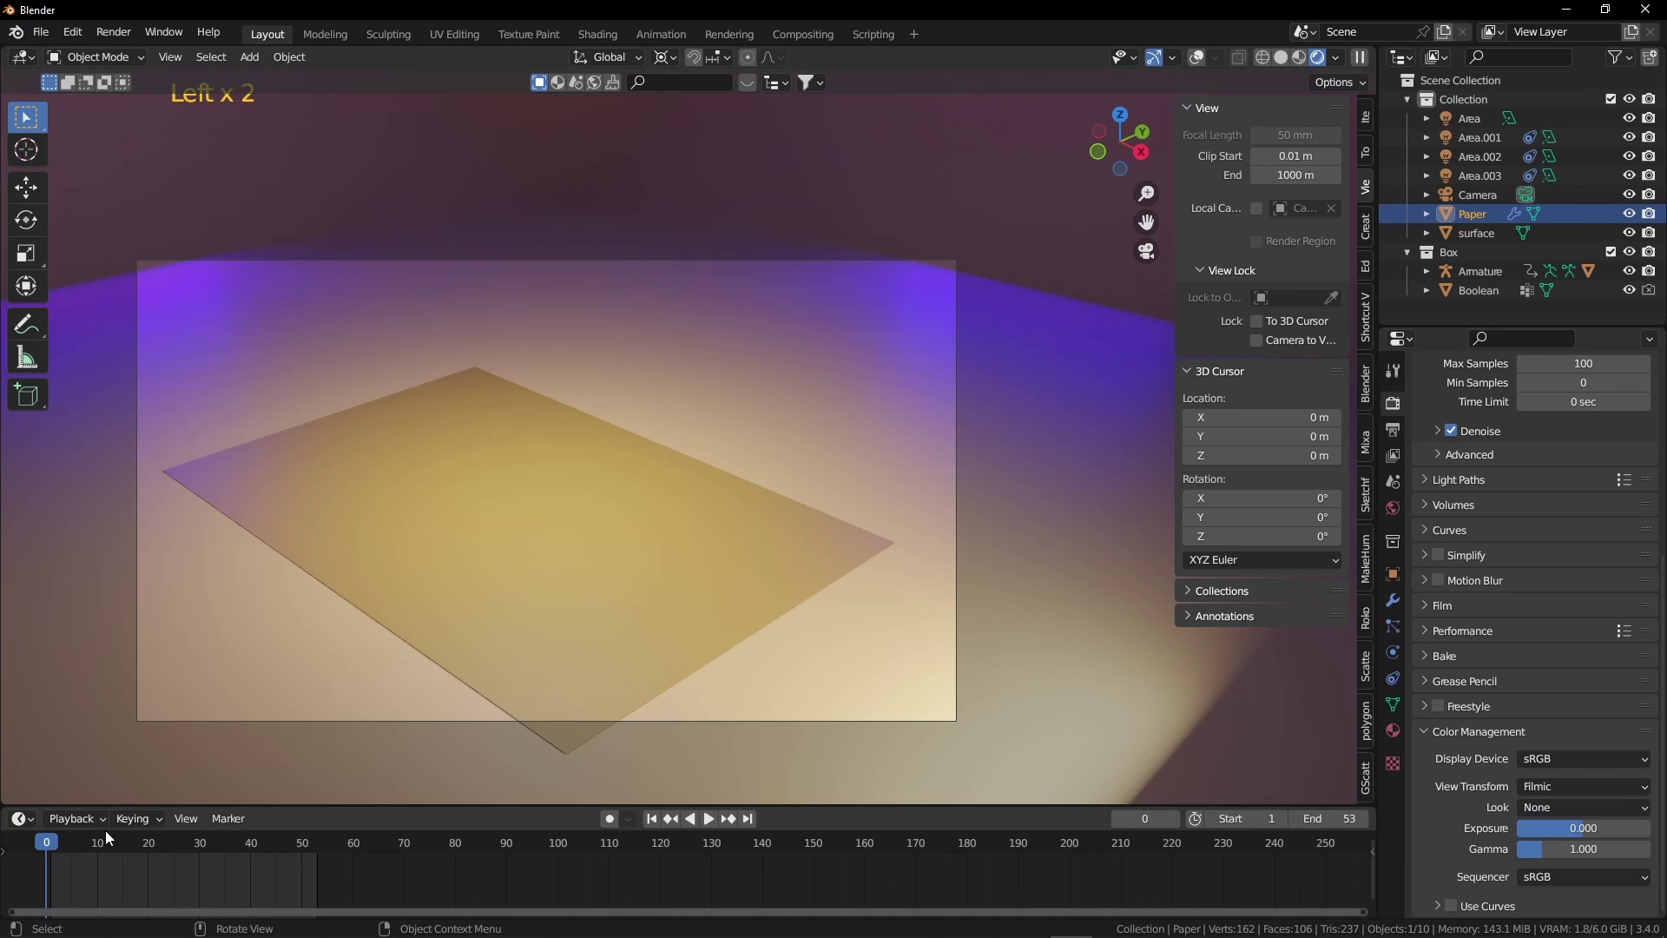
click(95, 841)
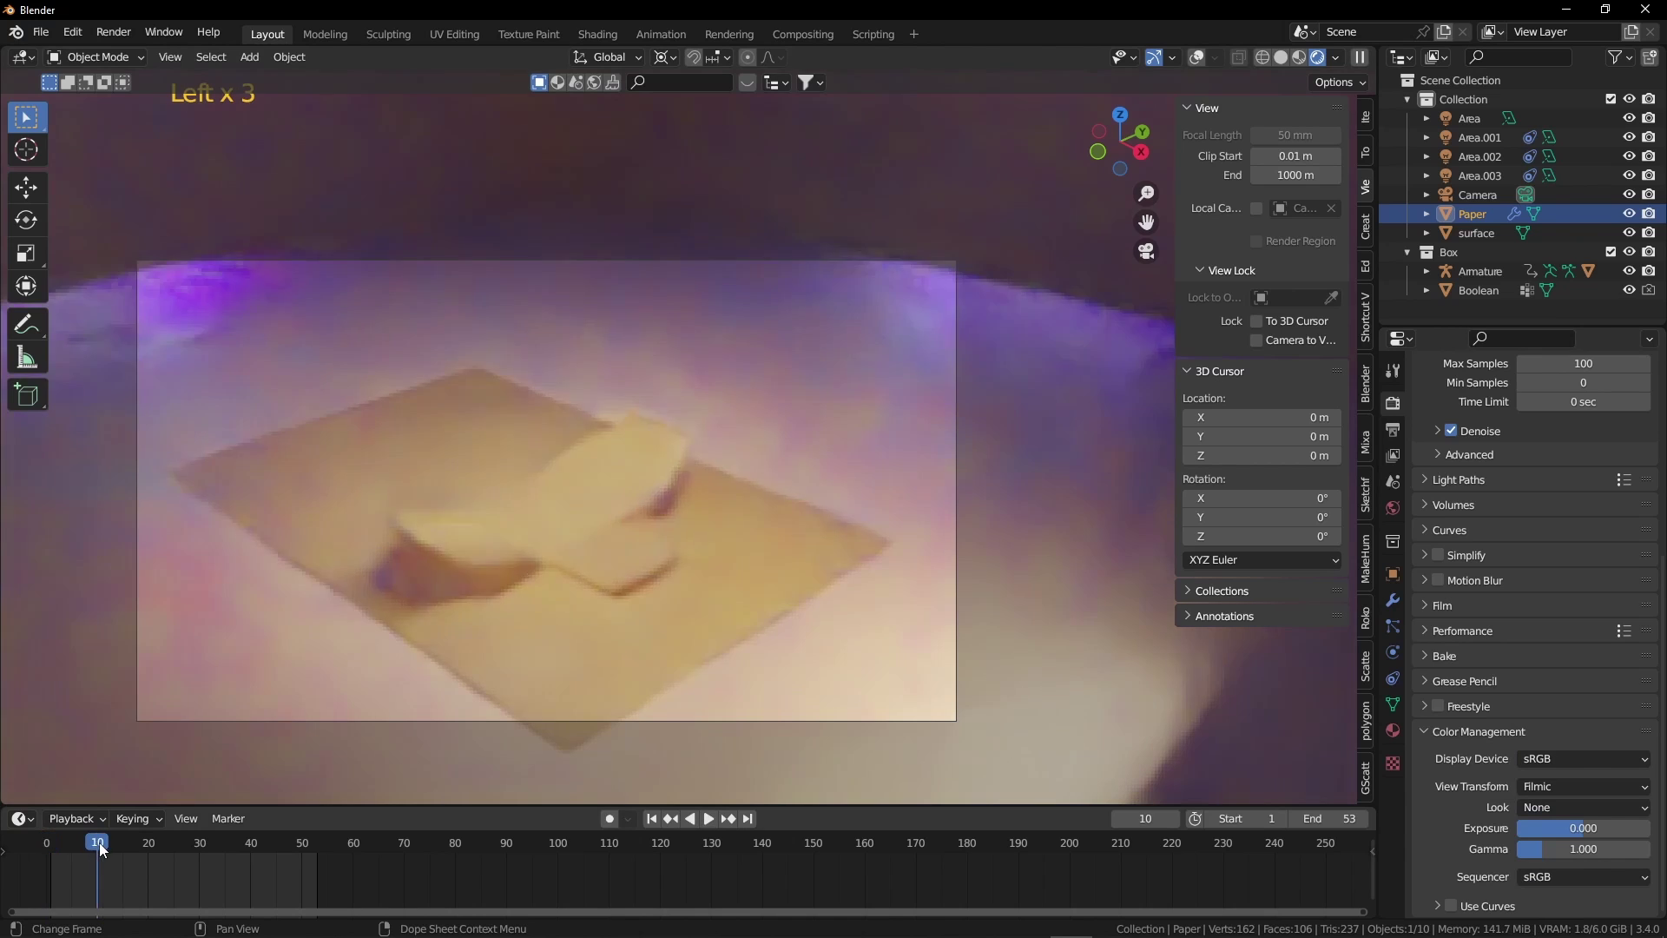
click(128, 846)
click(1596, 809)
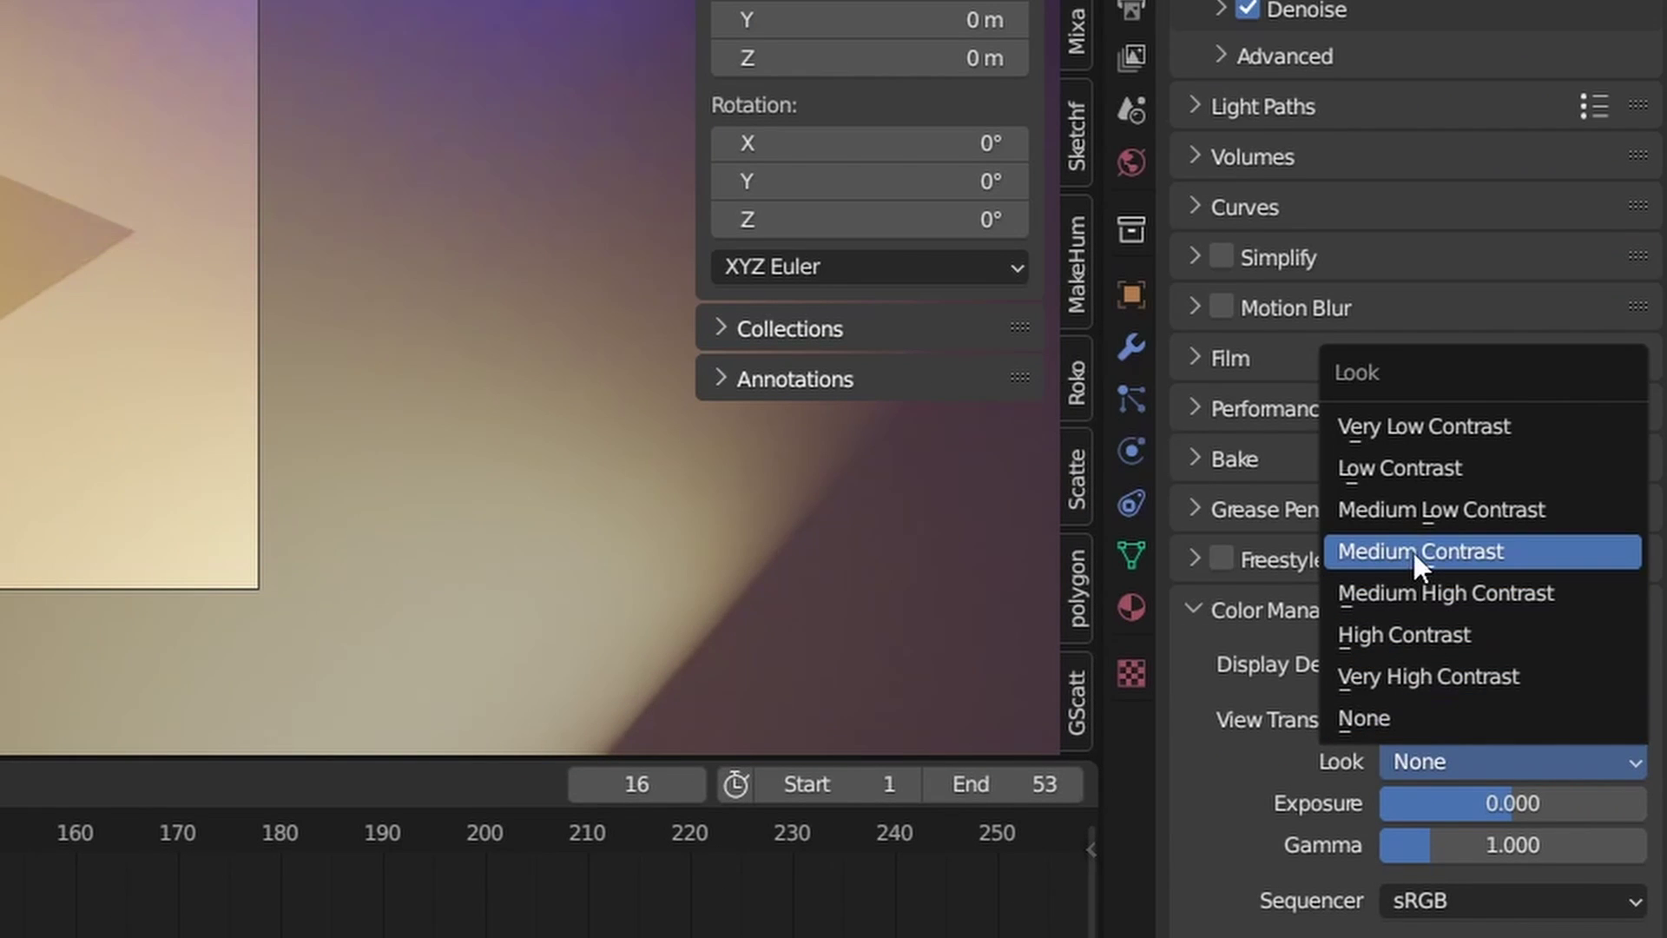
click(1413, 552)
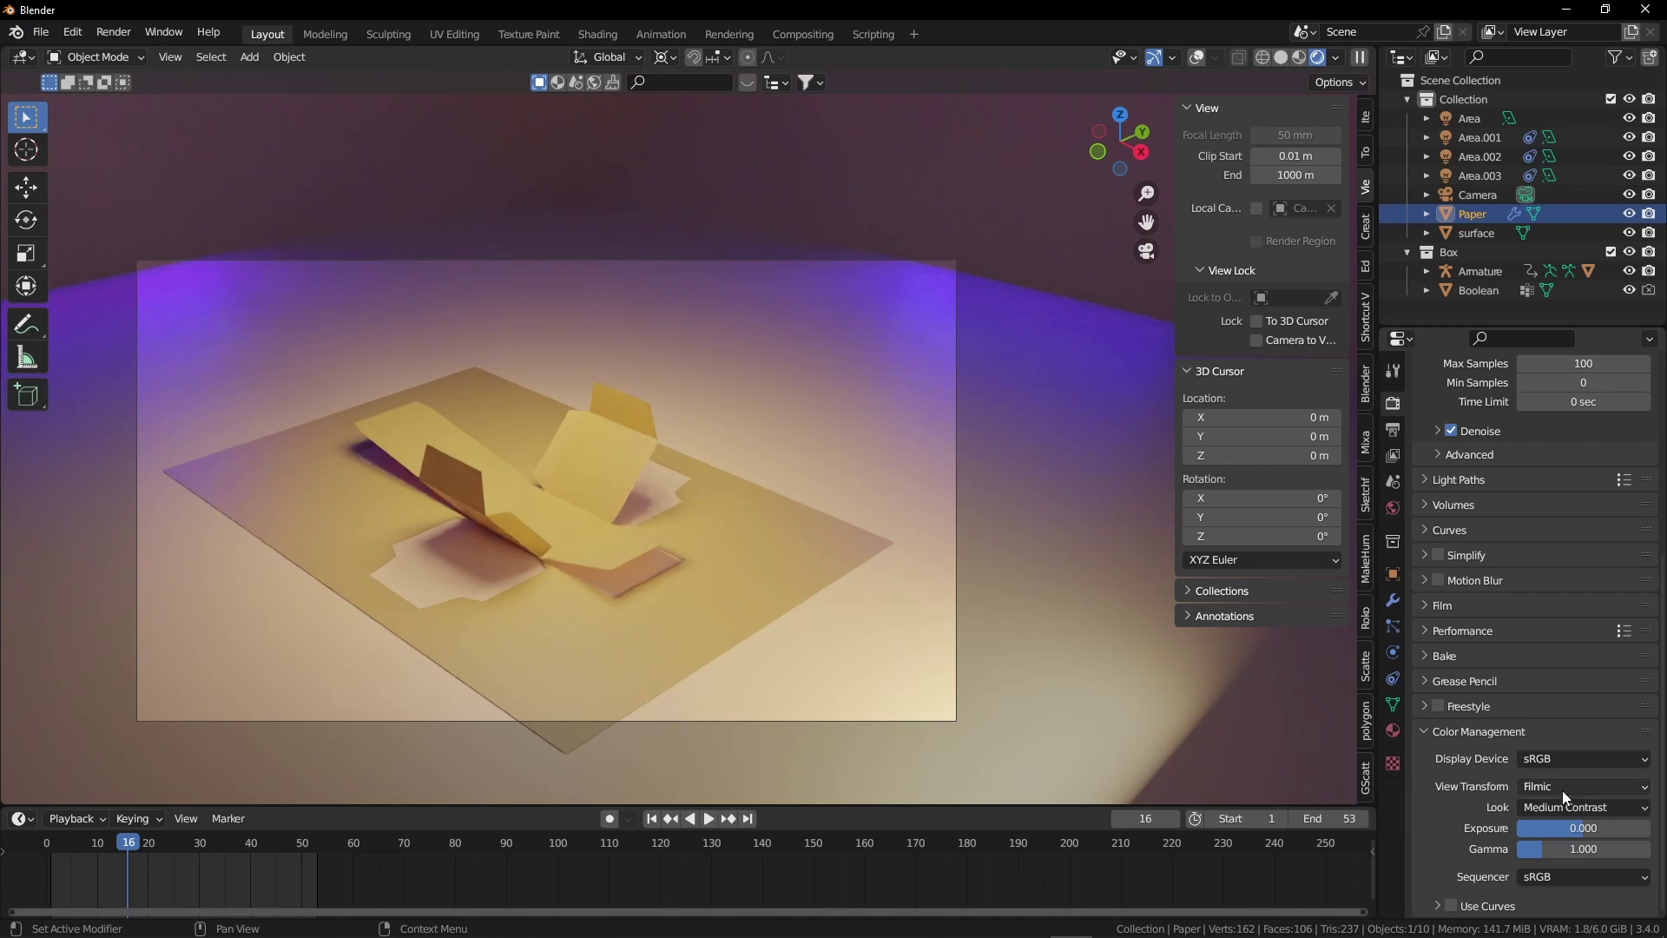
click(1475, 757)
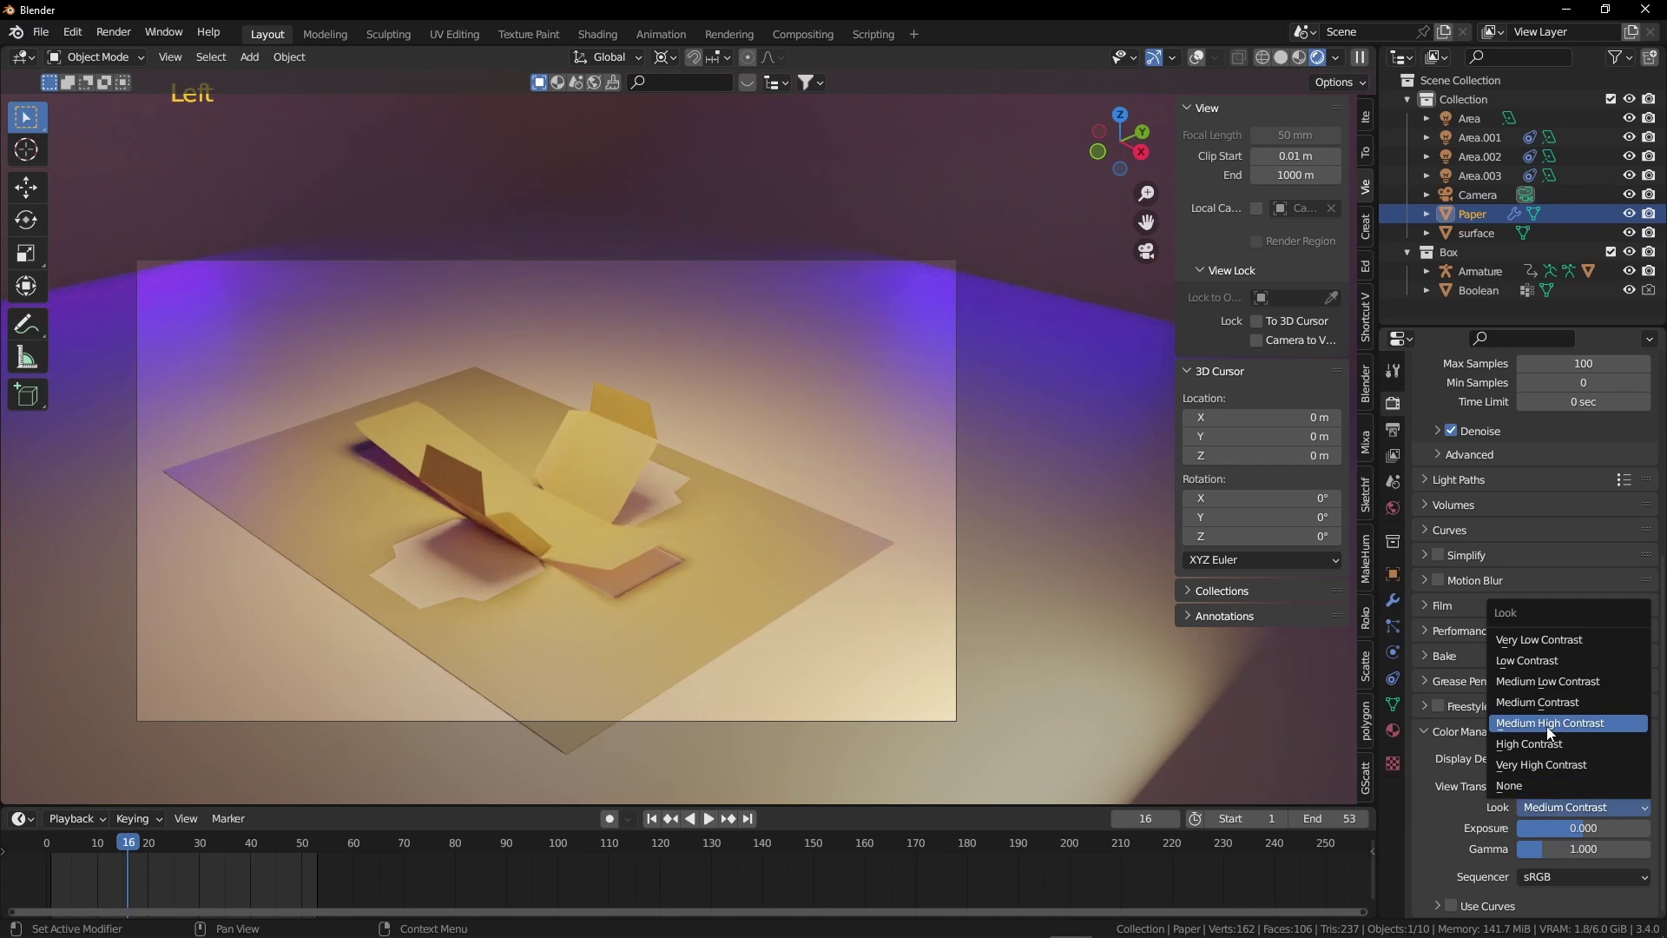
click(1549, 724)
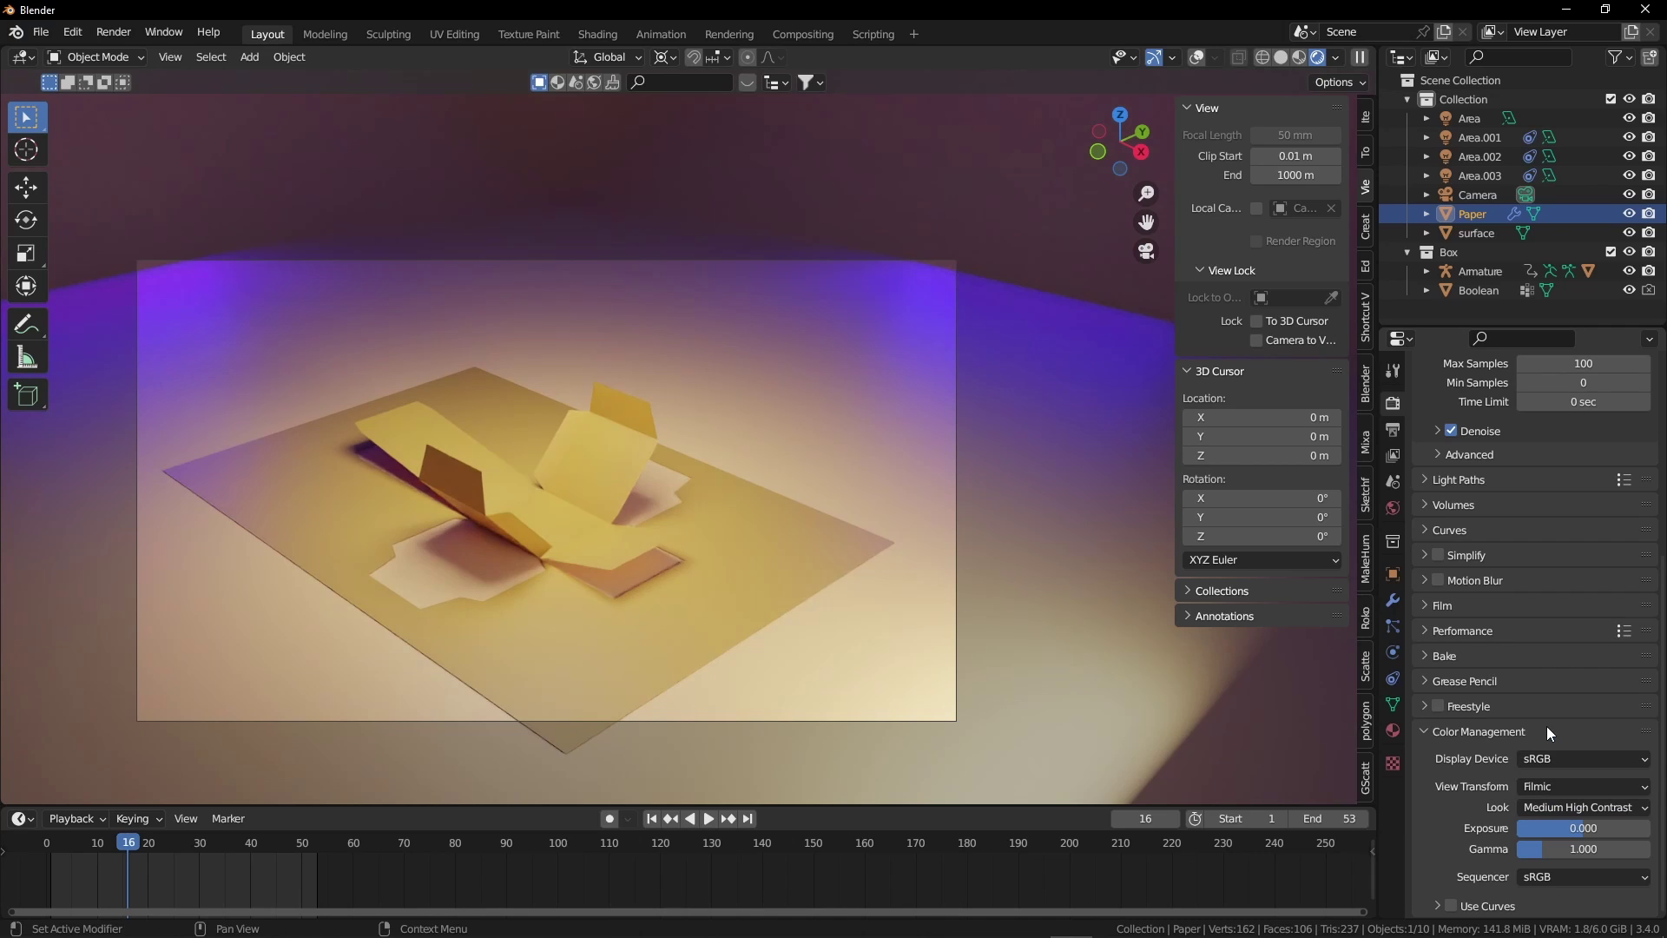
- In solid shading with overlays shown, duplicate the Area.002 light and rotate the copy around global Z to sit between Area.002 and Area.003
key(z)
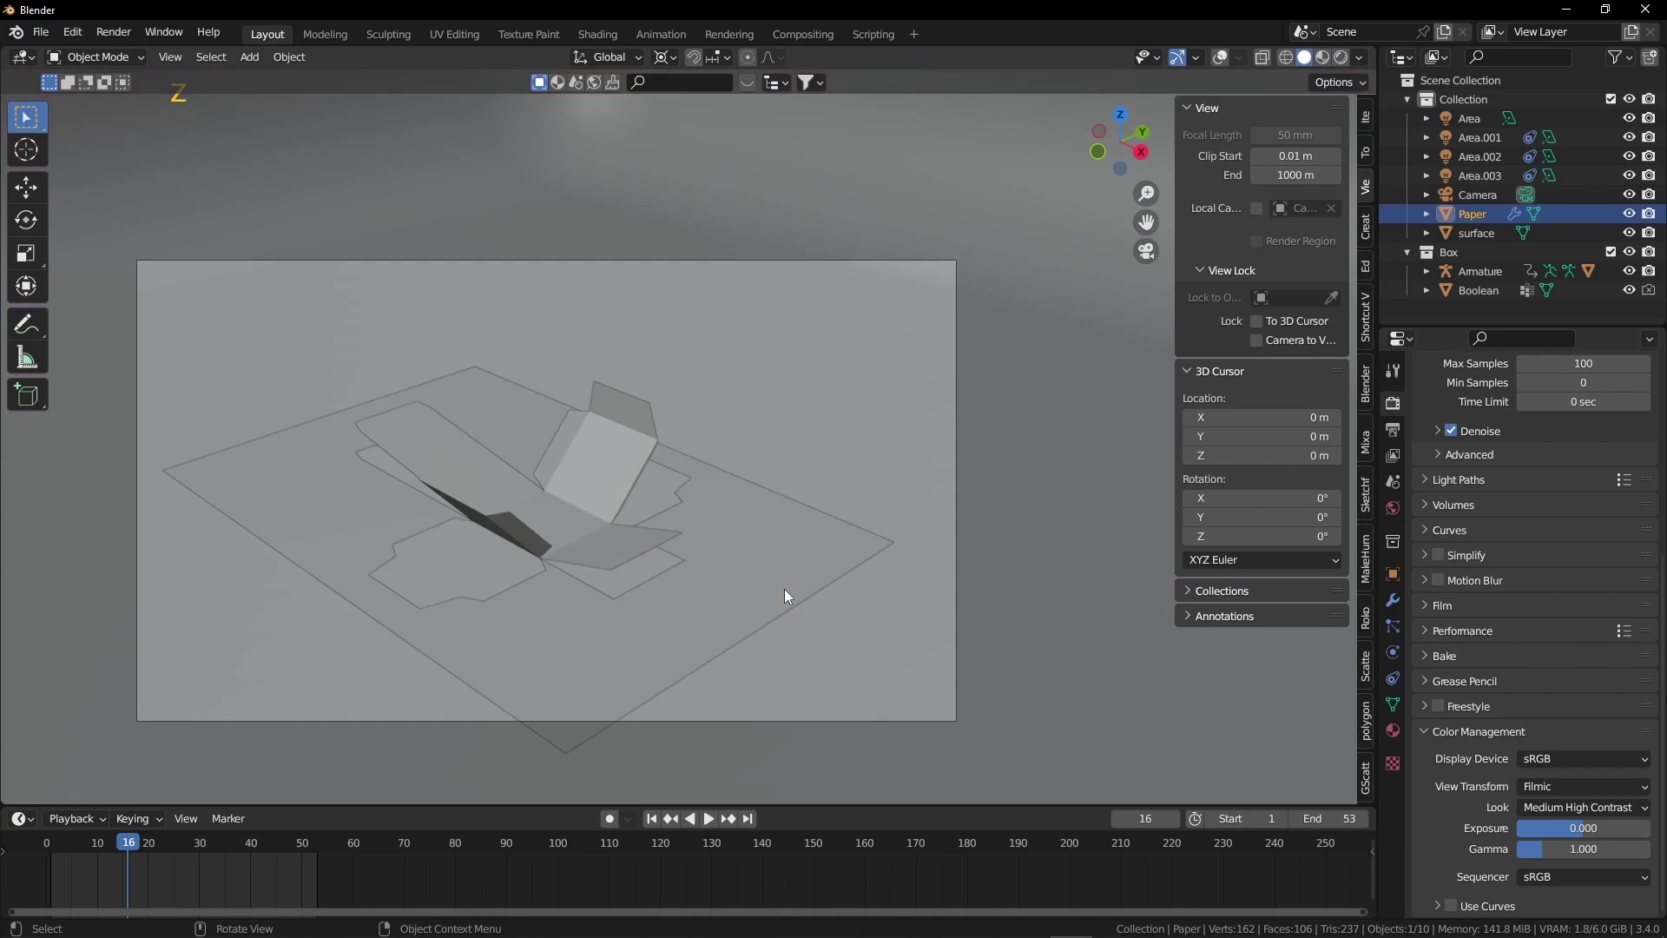
click(1220, 57)
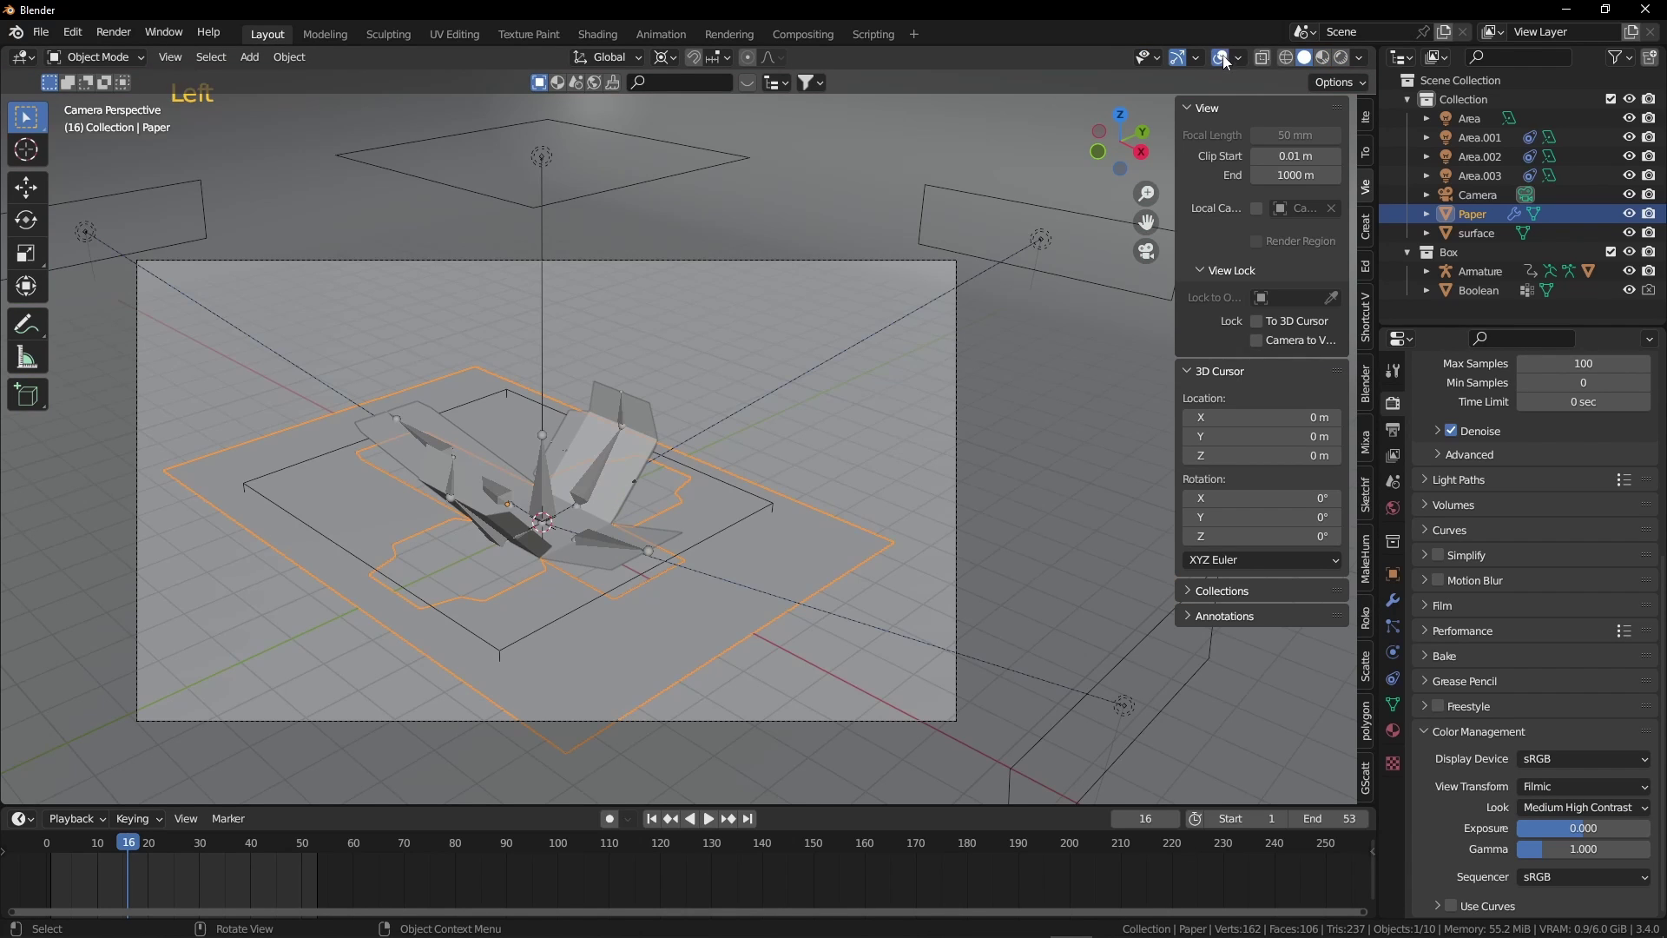
click(997, 198)
click(998, 198)
key(shift+d)
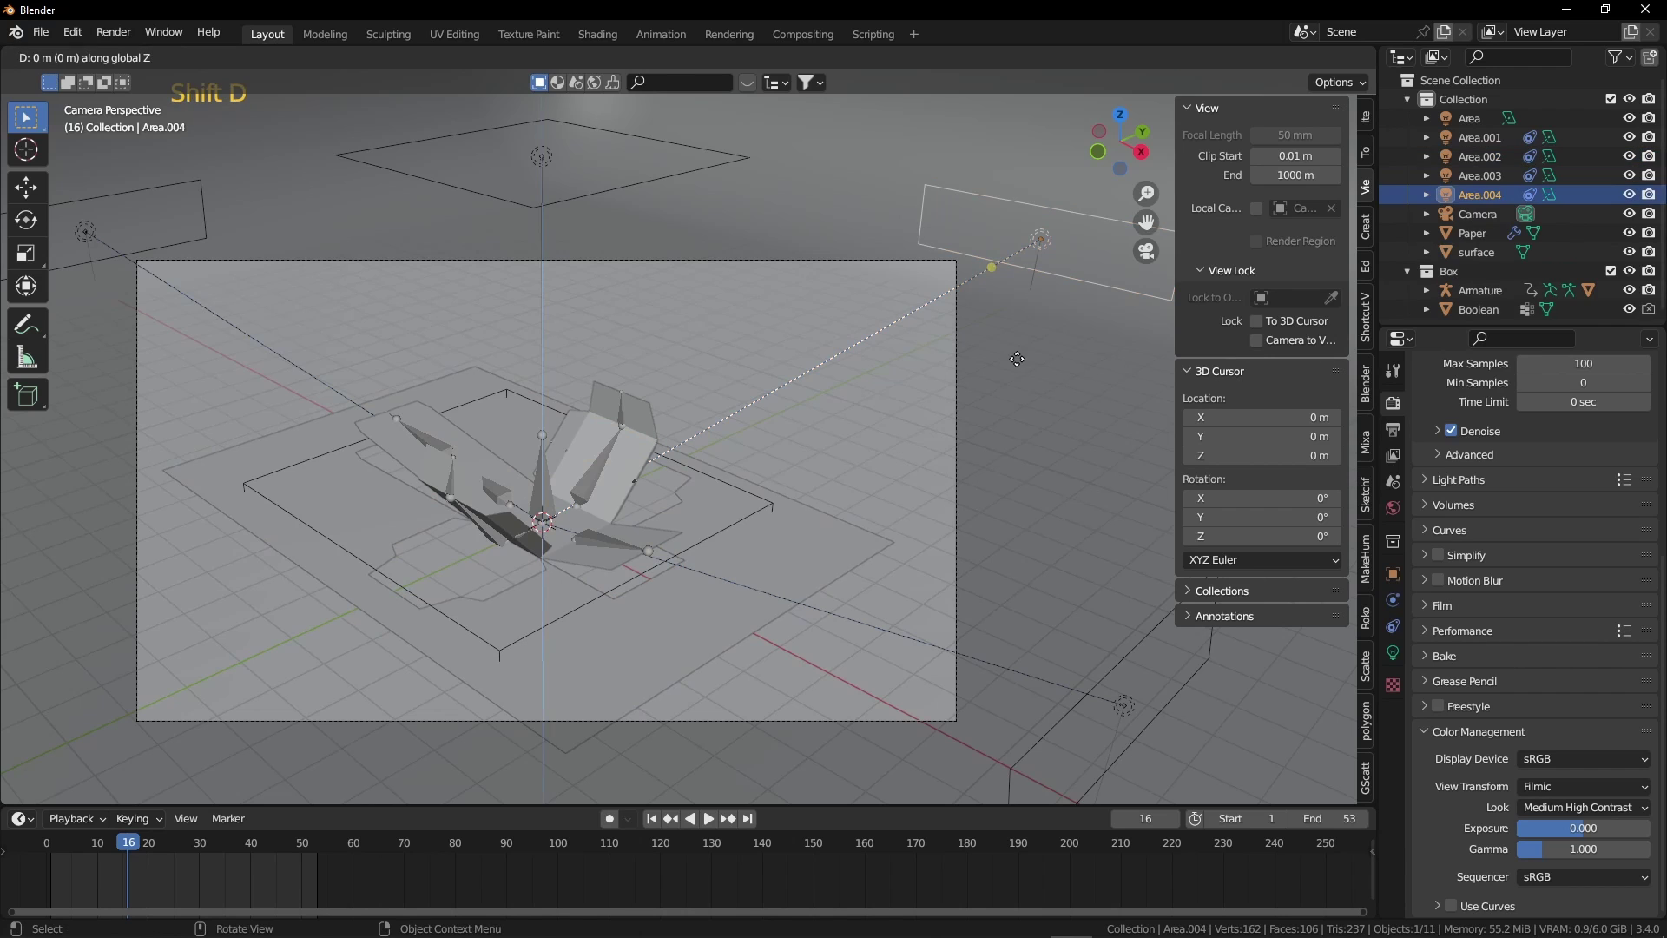
key(r)
key(z)
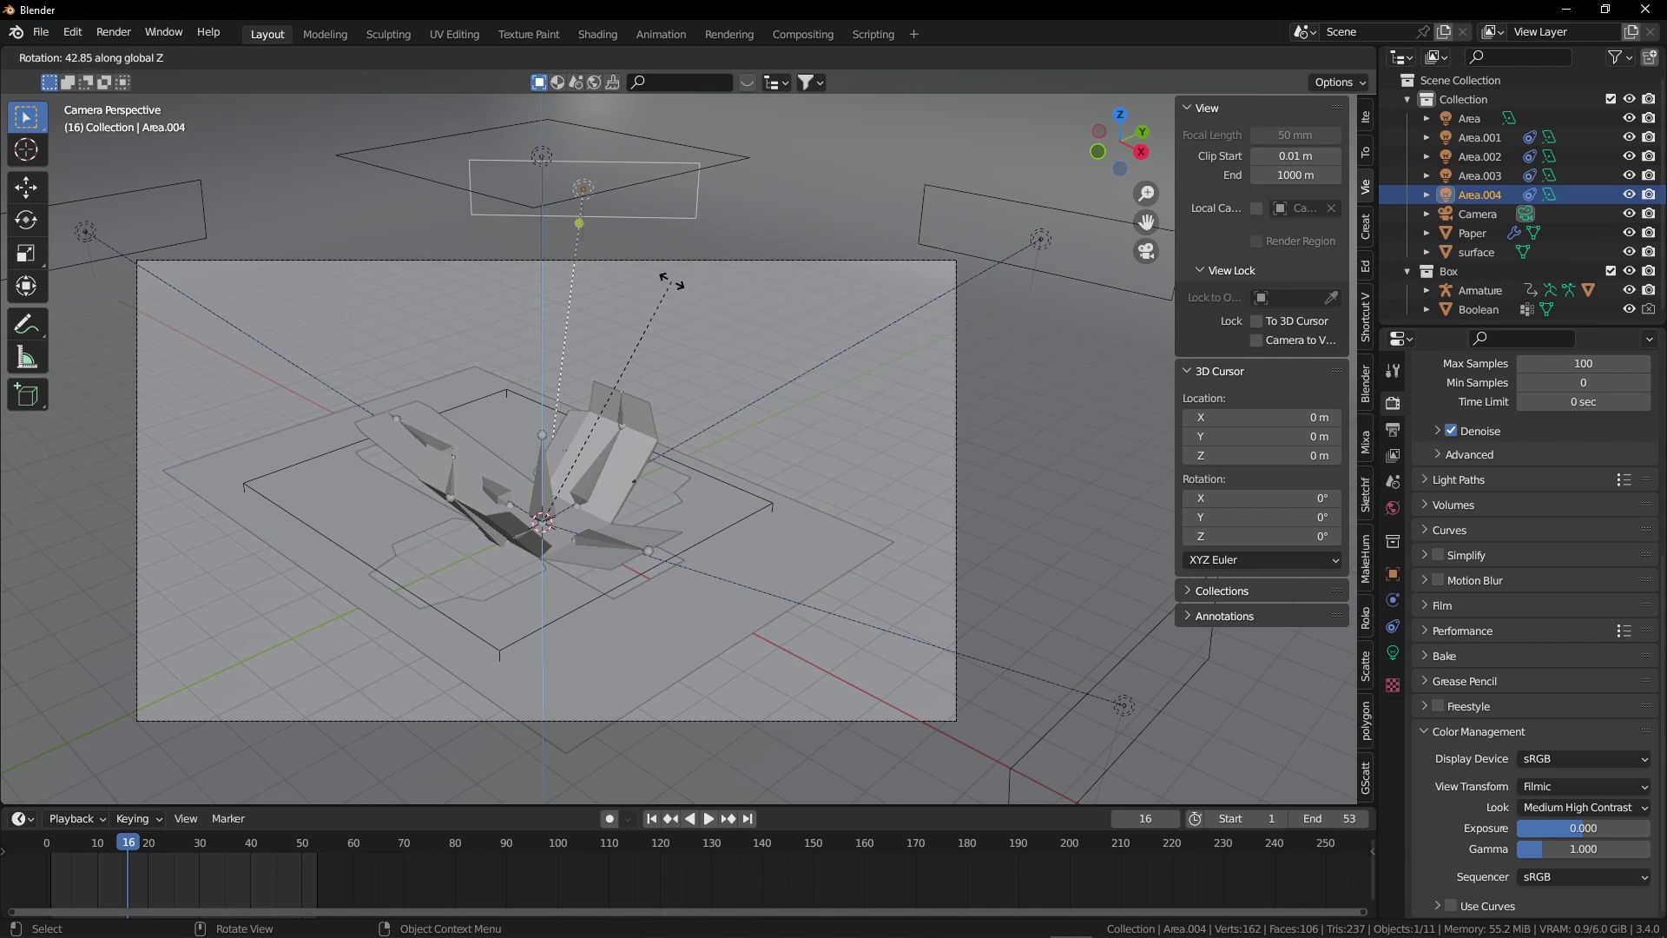
click(665, 278)
- Preview the added light in rendered shading with the viewport overlays hidden
key(z)
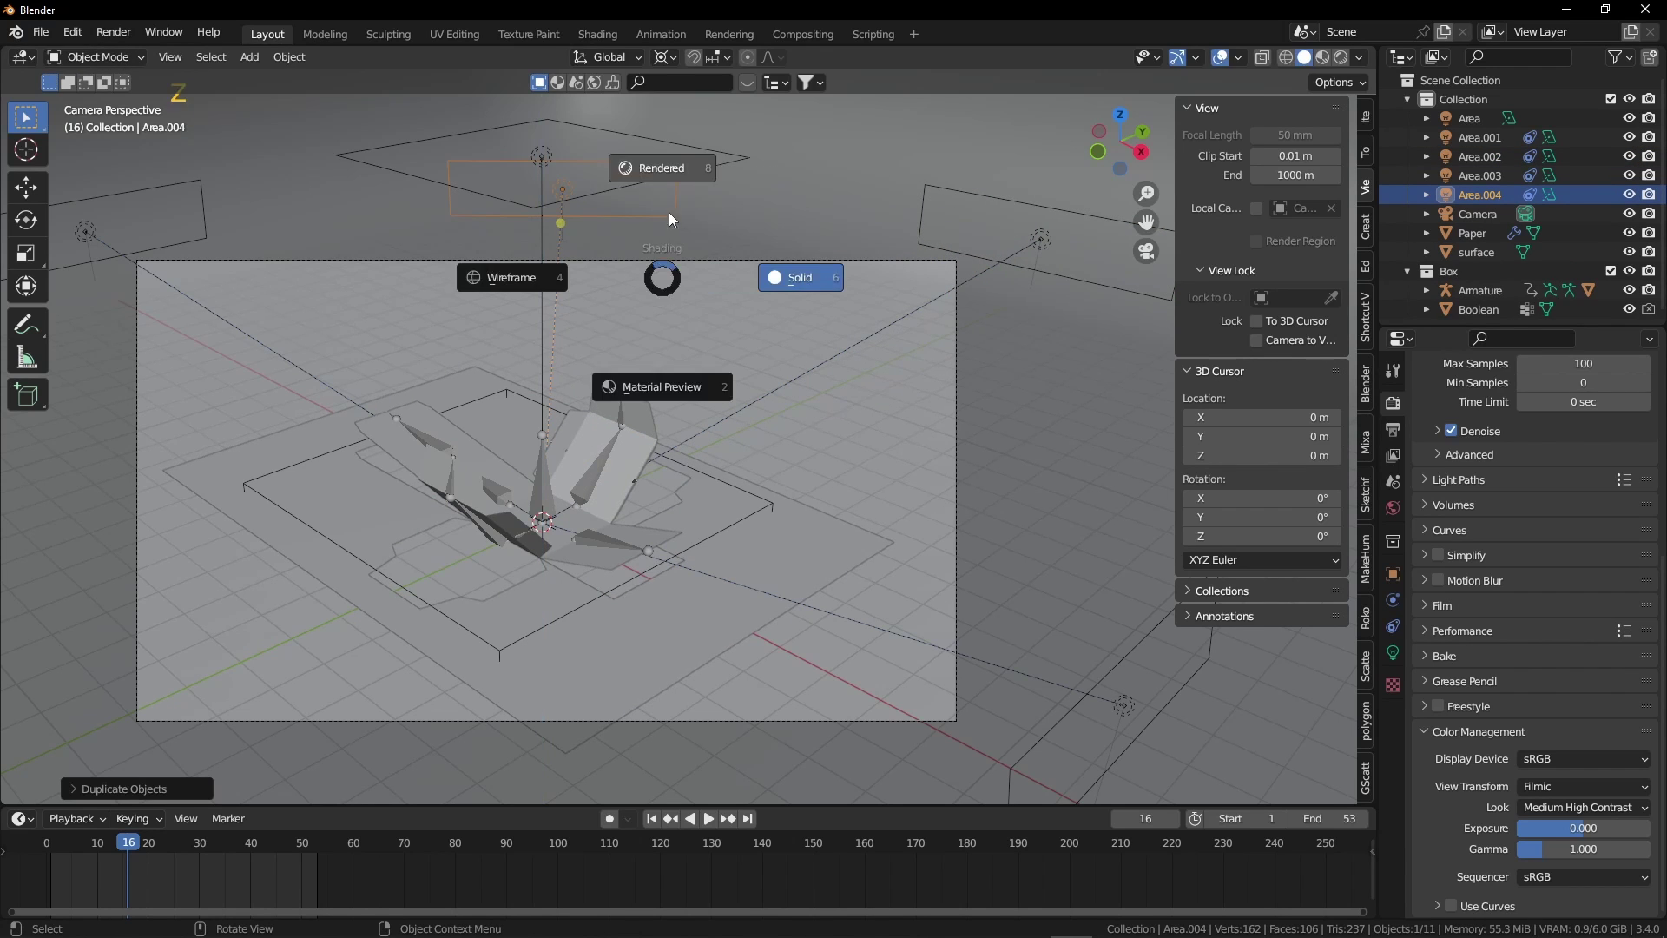
click(662, 165)
click(1198, 57)
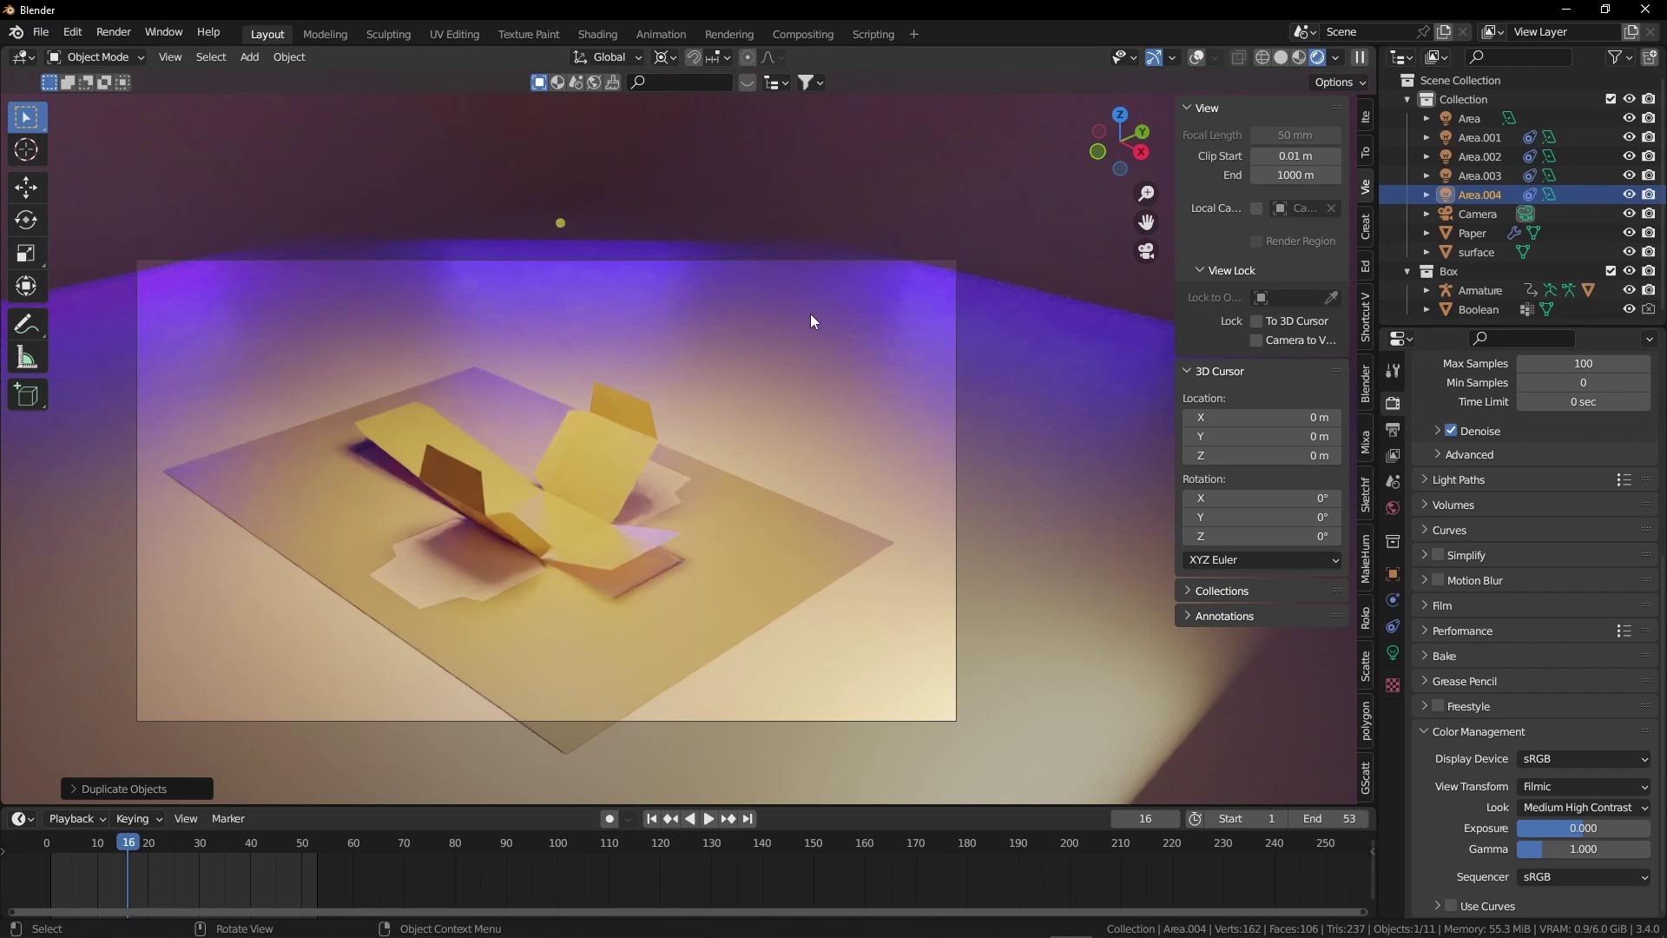
- Return to solid shading with overlays shown and move the Area.002 light farther from the box along the positive global Y axis
key(z)
click(937, 318)
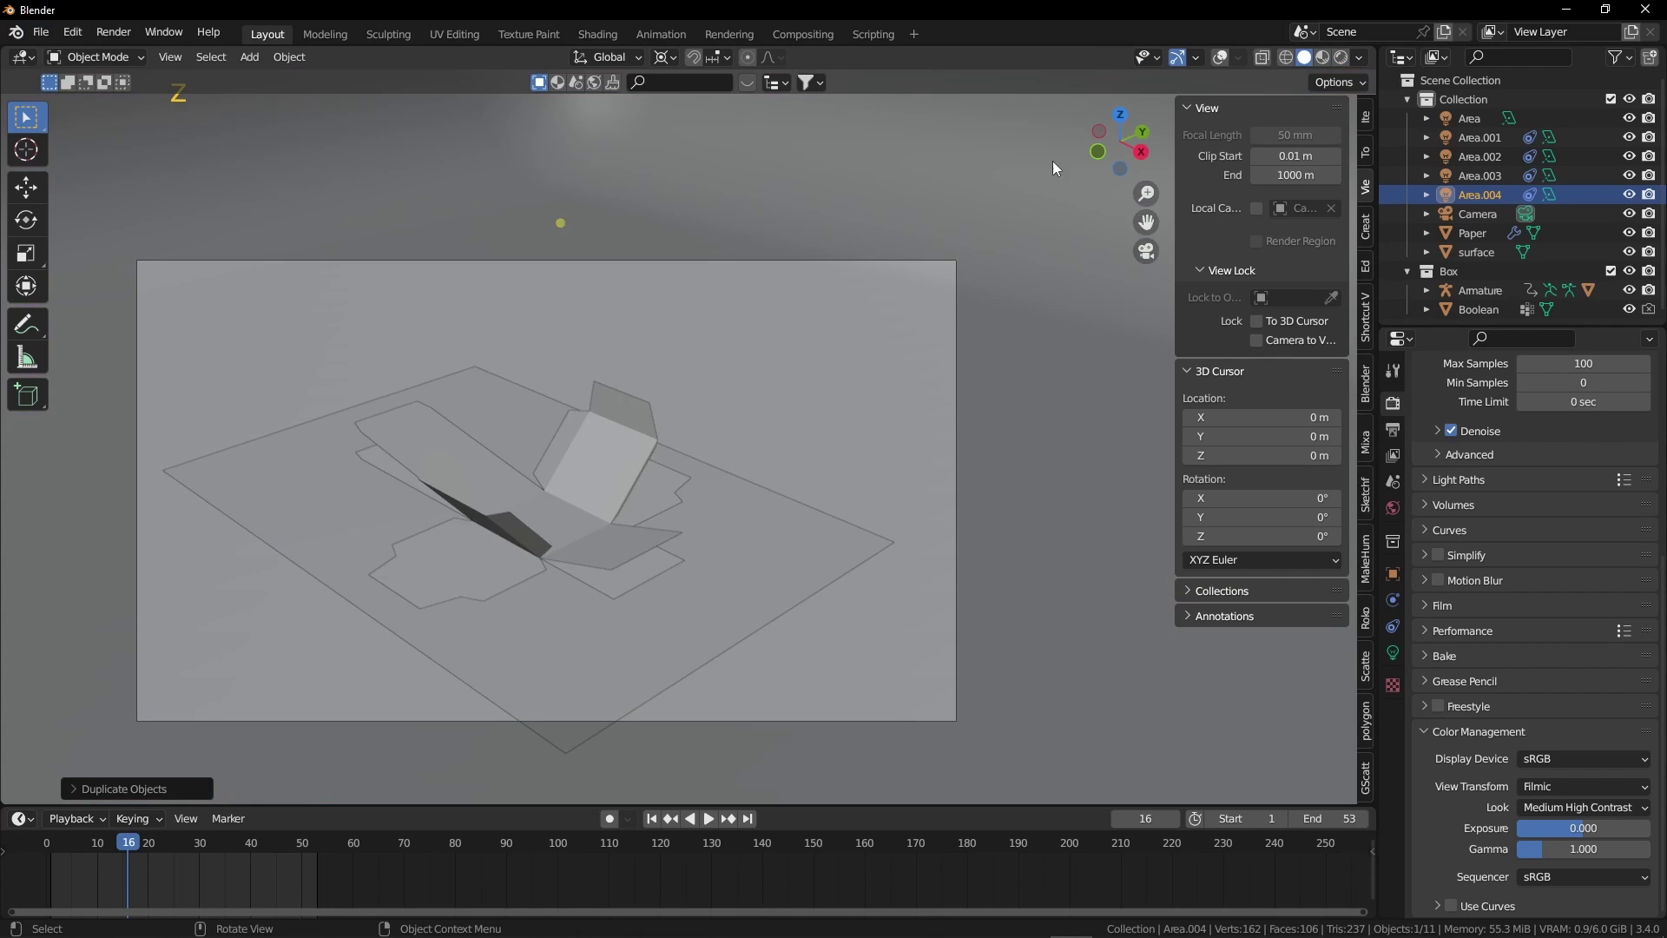
click(1215, 63)
click(1053, 206)
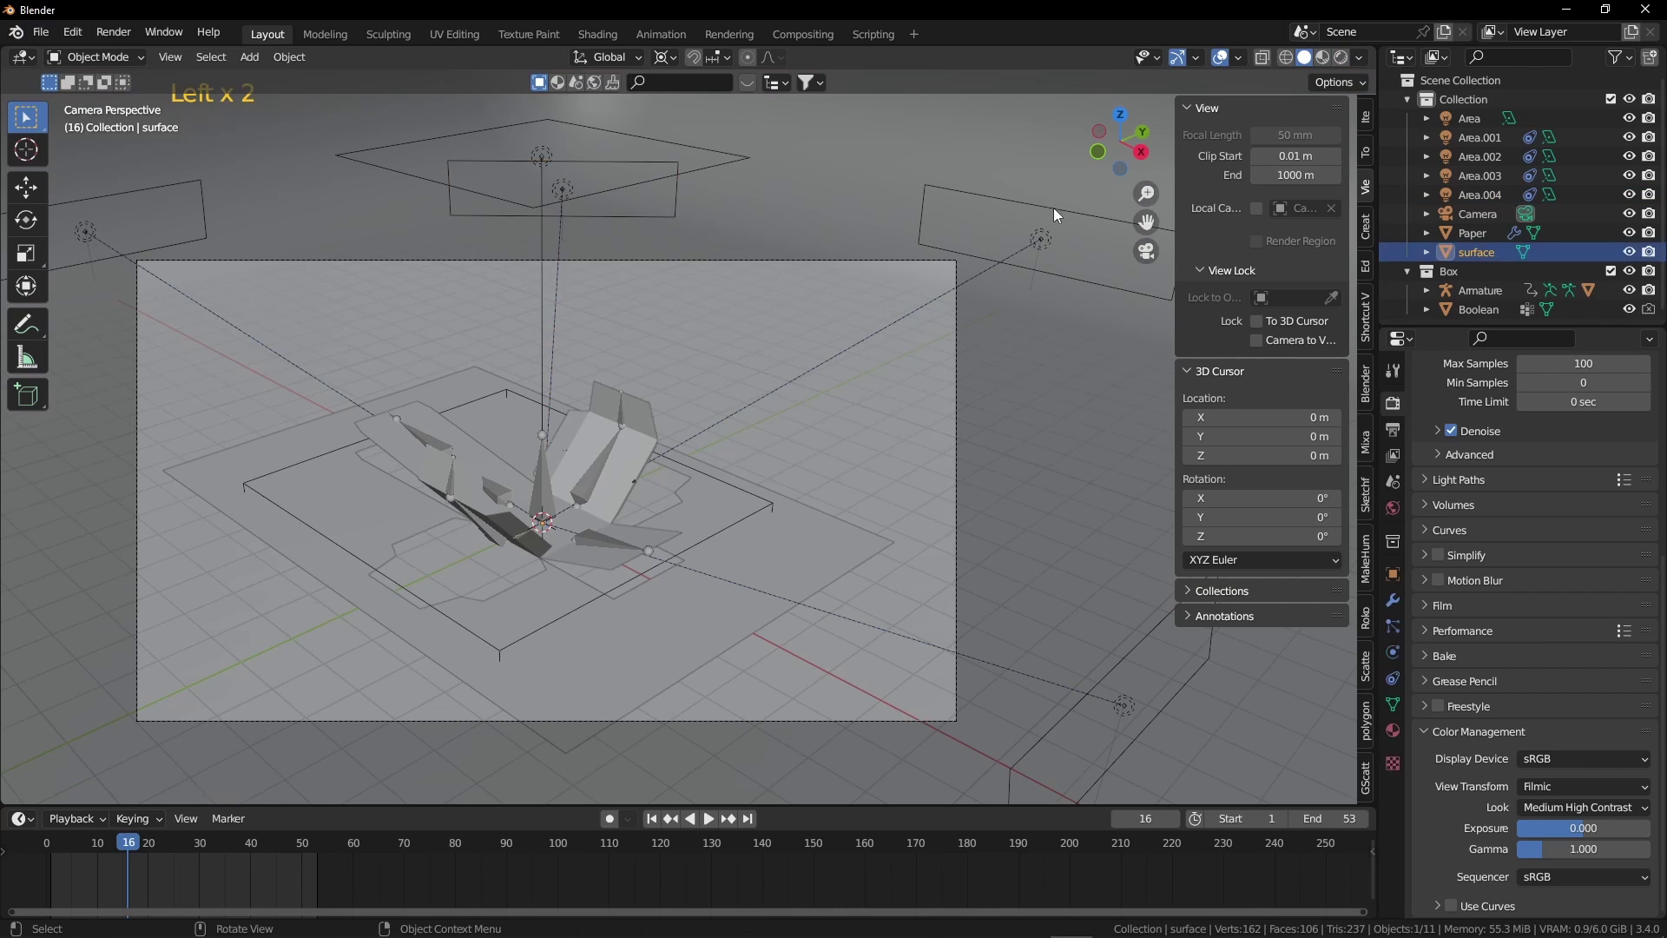
click(1054, 207)
key(g)
key(y)
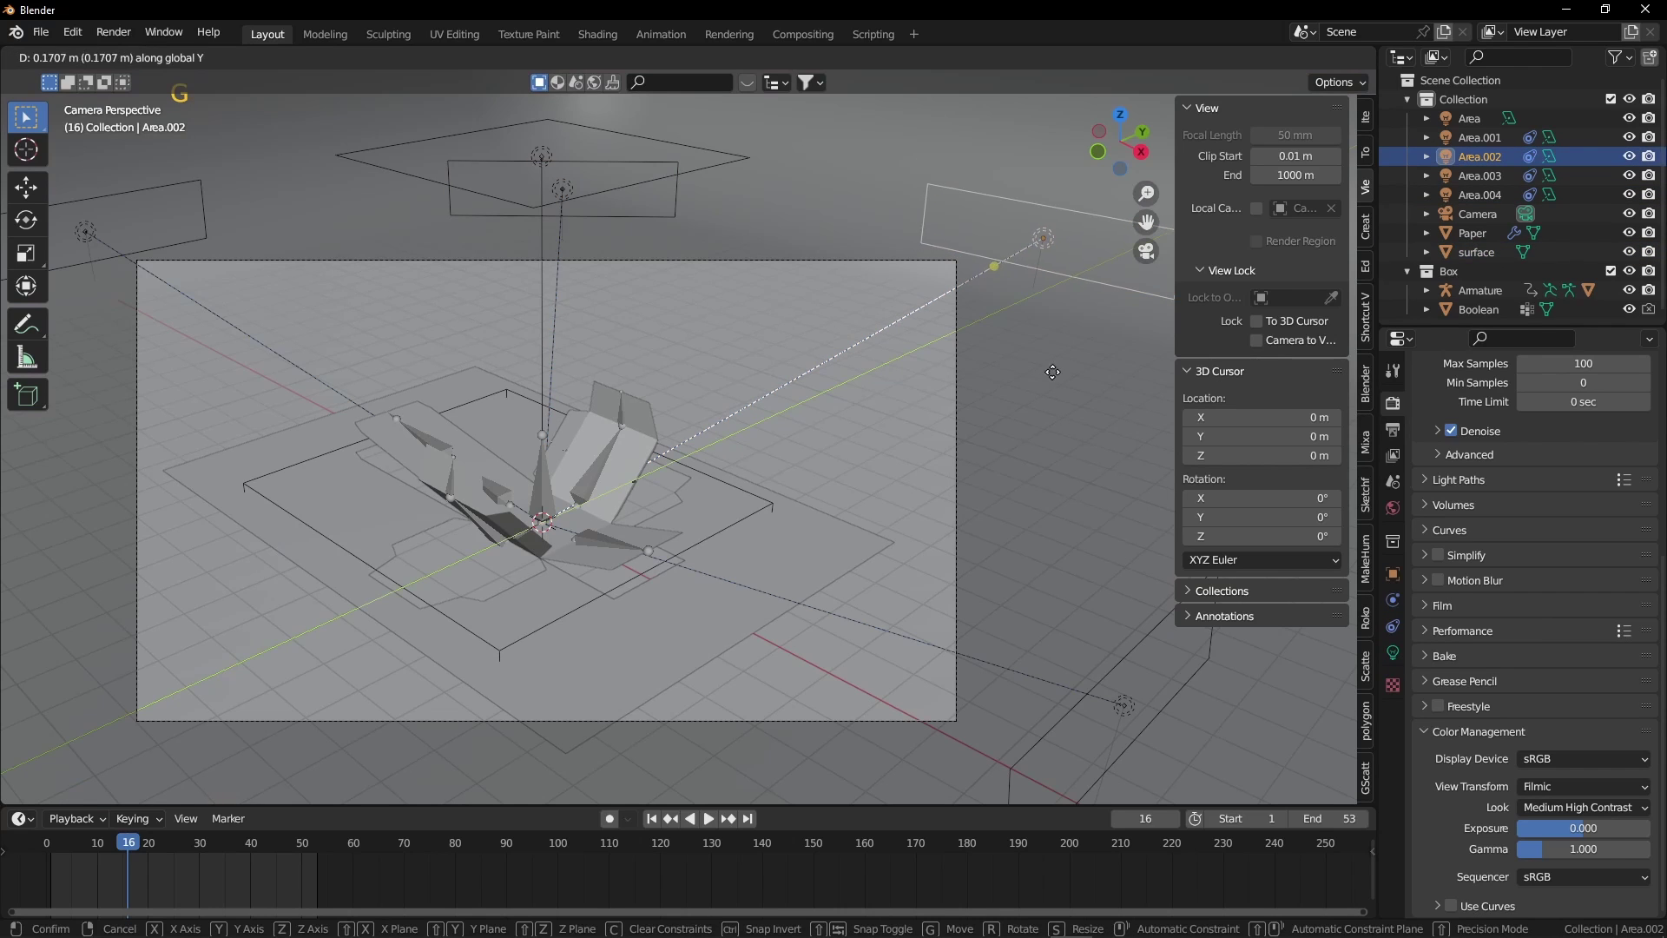
click(1080, 340)
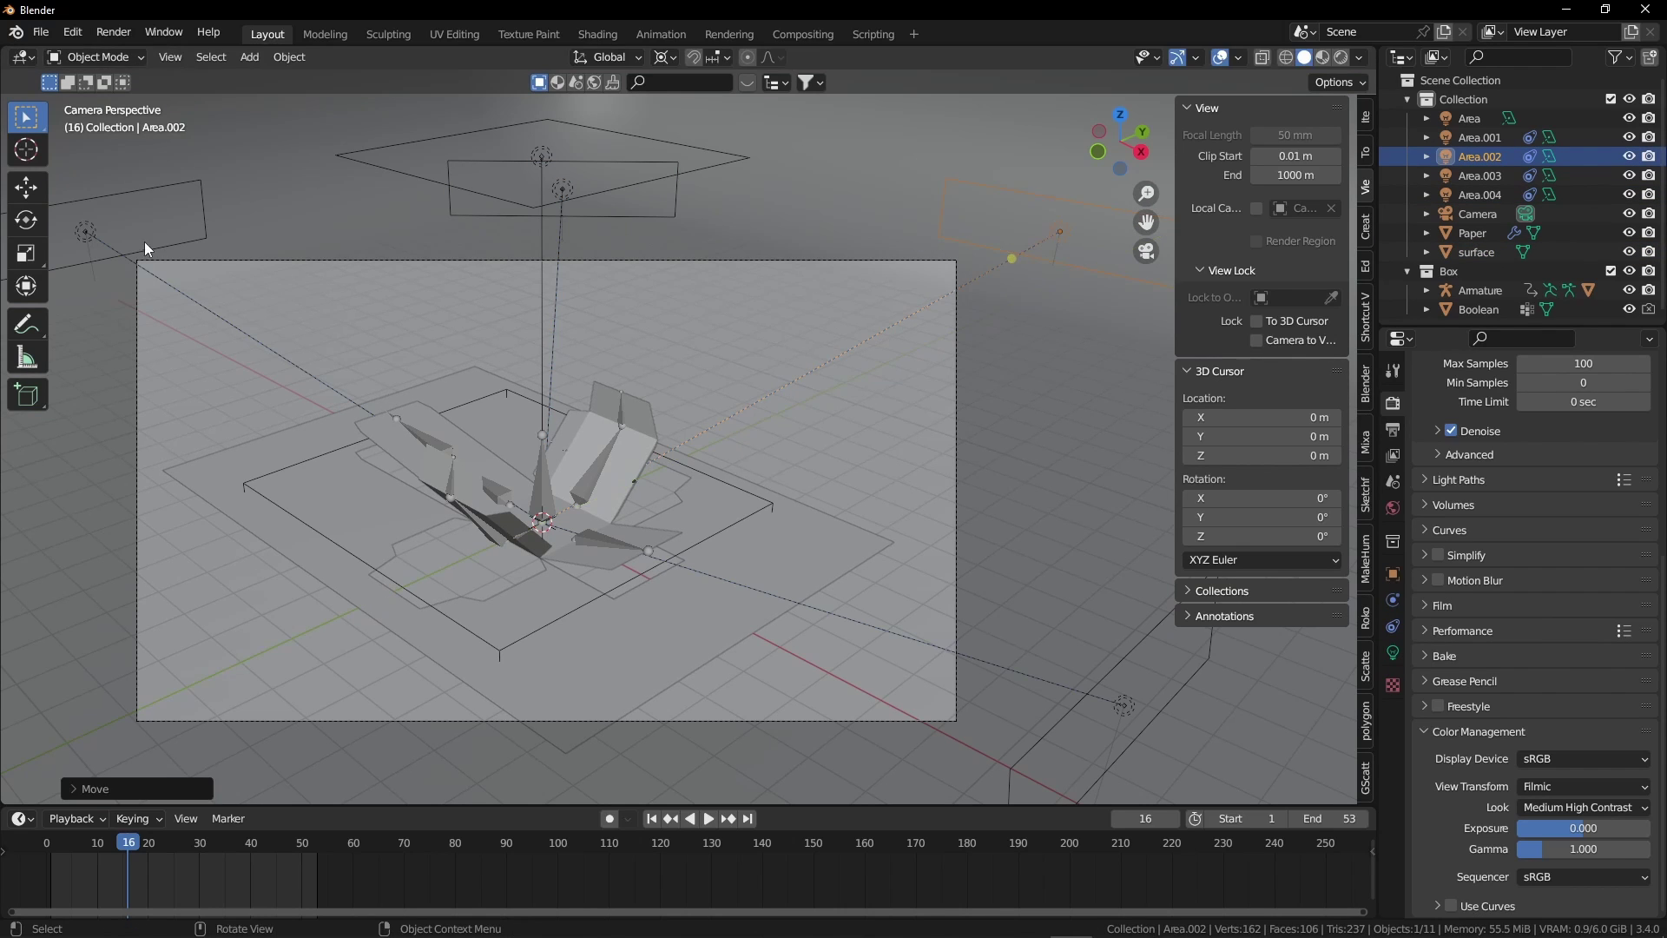
- Move the Area.003 light farther from the box along the negative global X axis
click(87, 233)
key(g)
key(x)
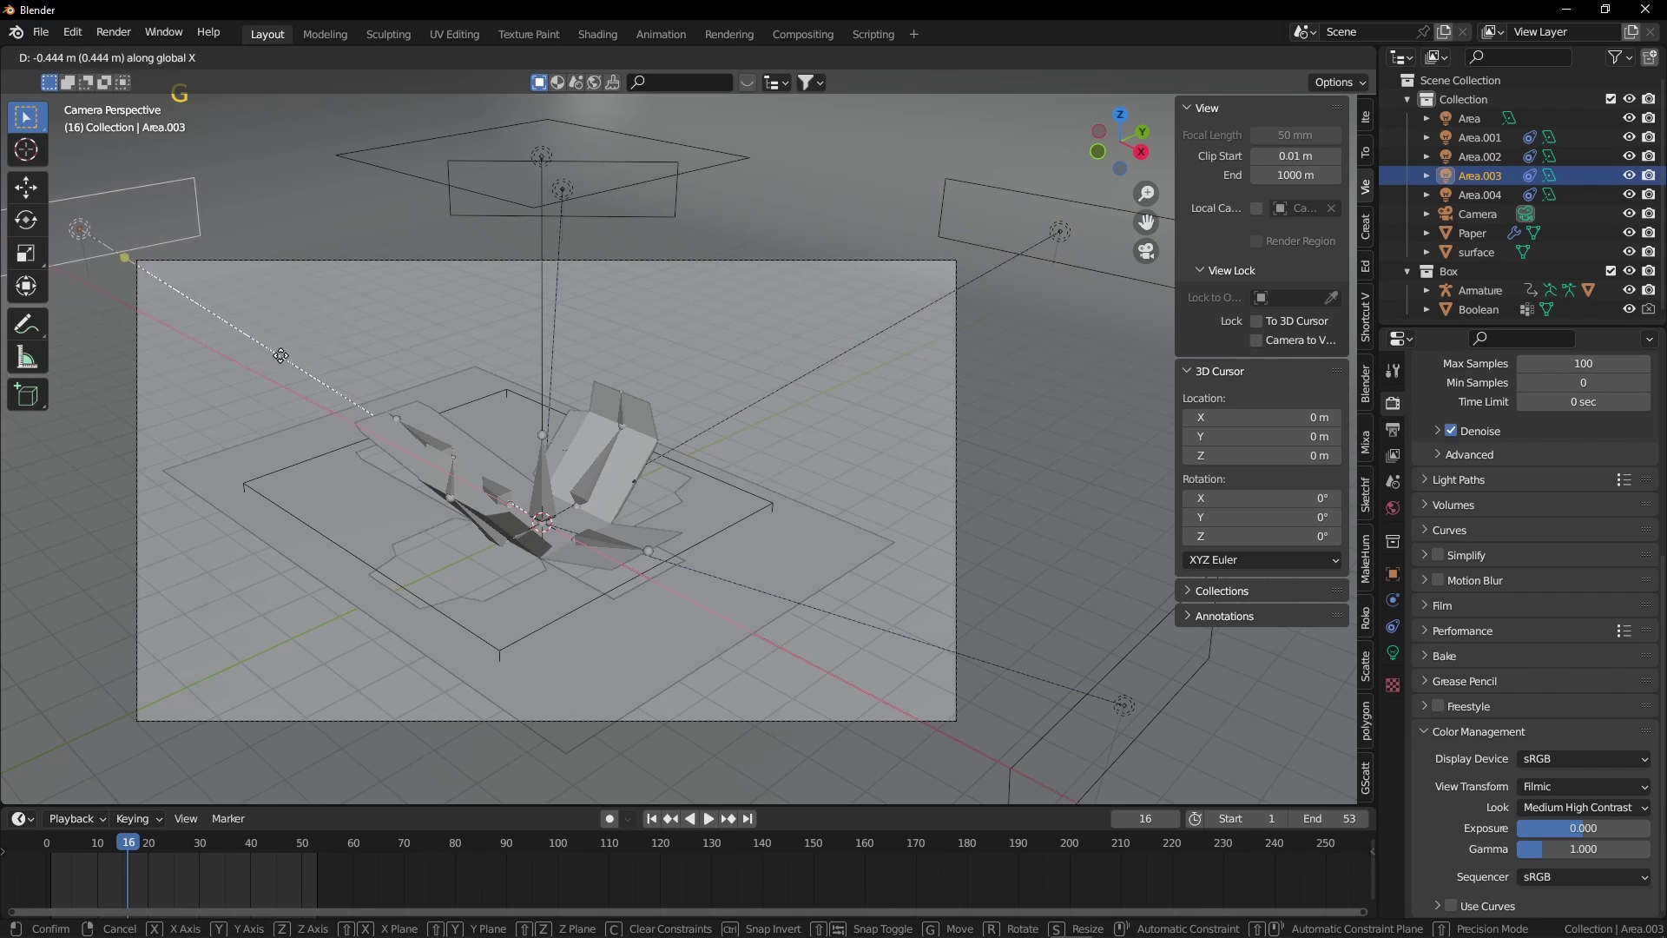
click(263, 343)
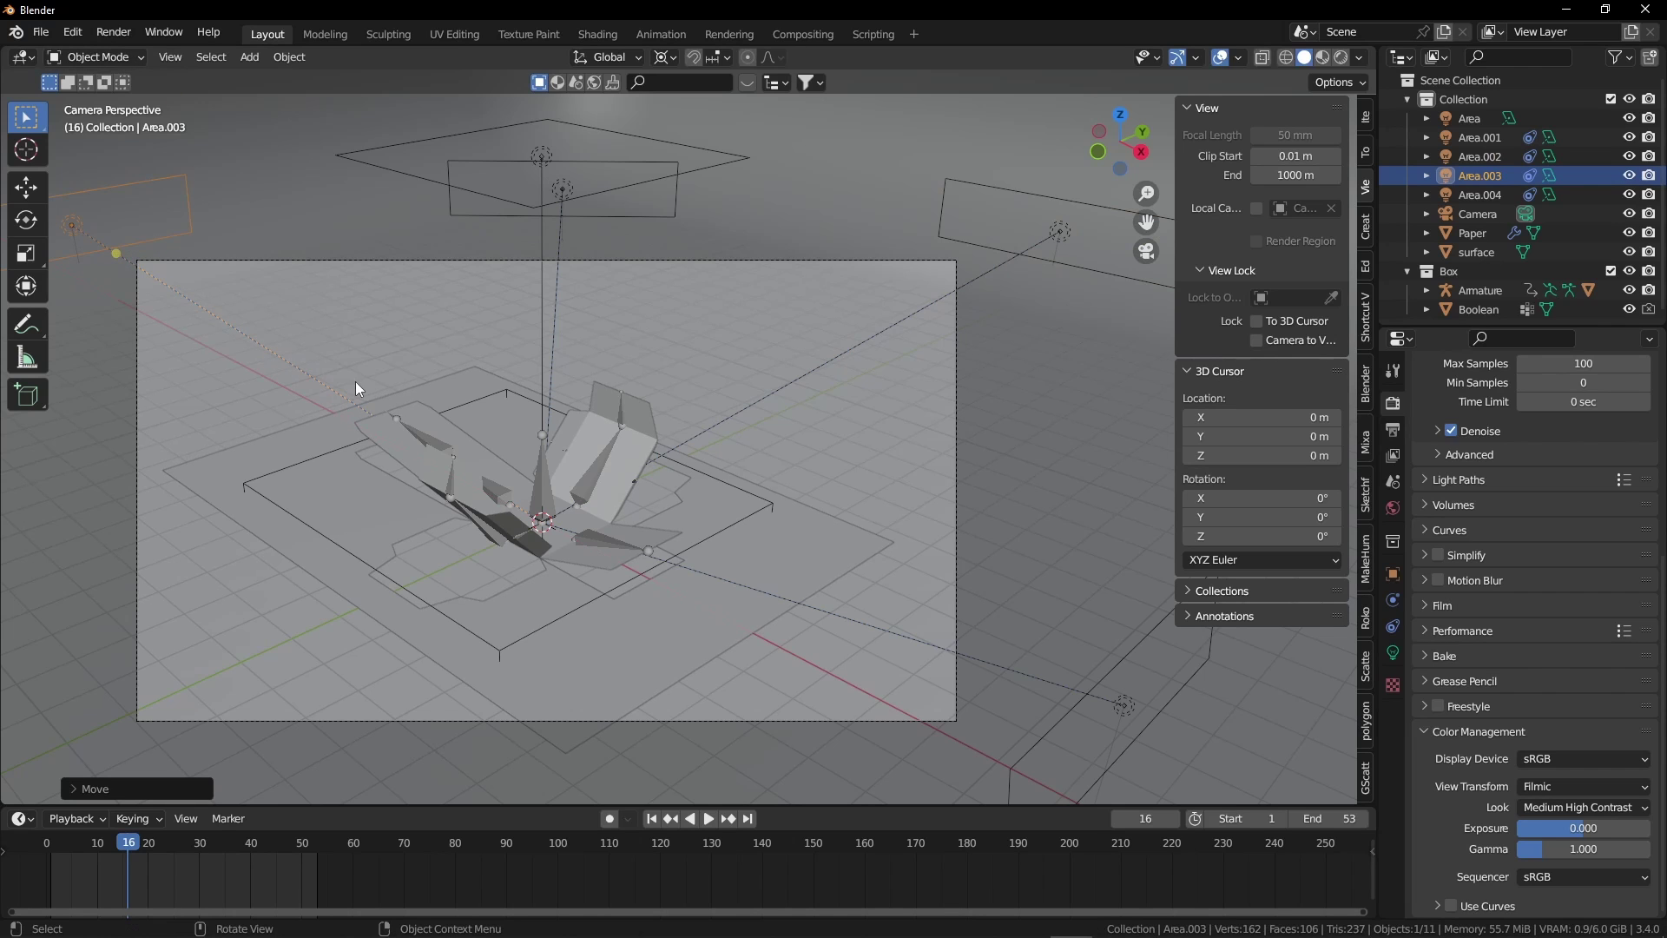
- Hide the overlays and check the repositioned lights in rendered shading
click(1218, 57)
key(z)
click(821, 368)
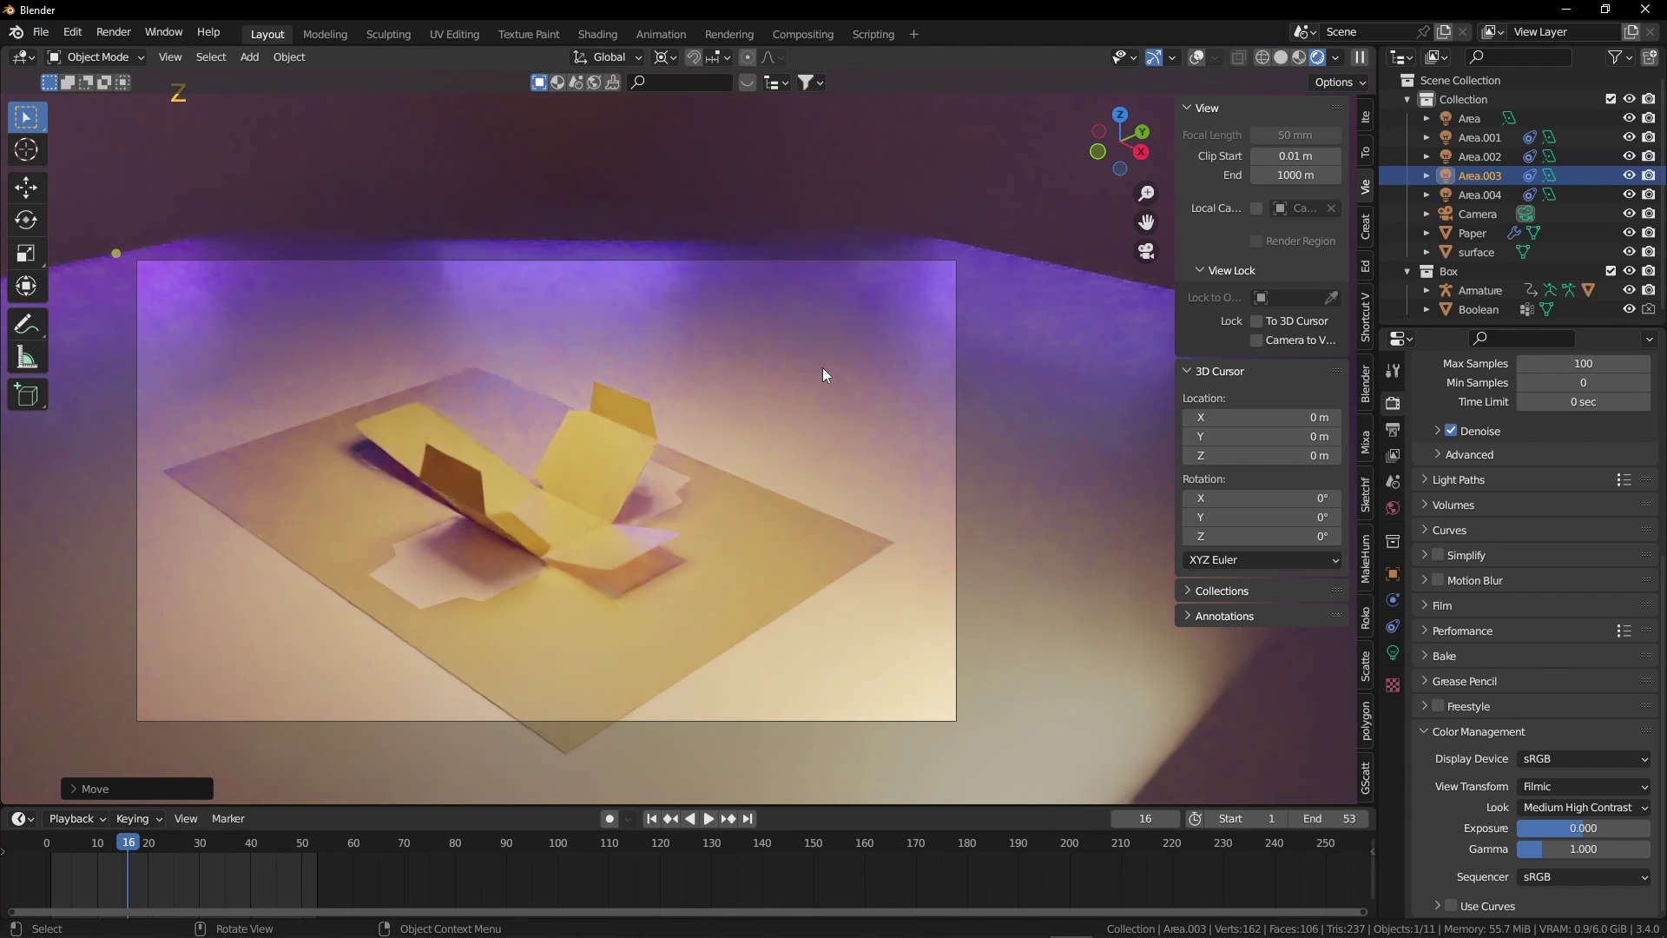
- Switch the viewport back to solid shading and set the render output's file format to FFmpeg Video
key(z)
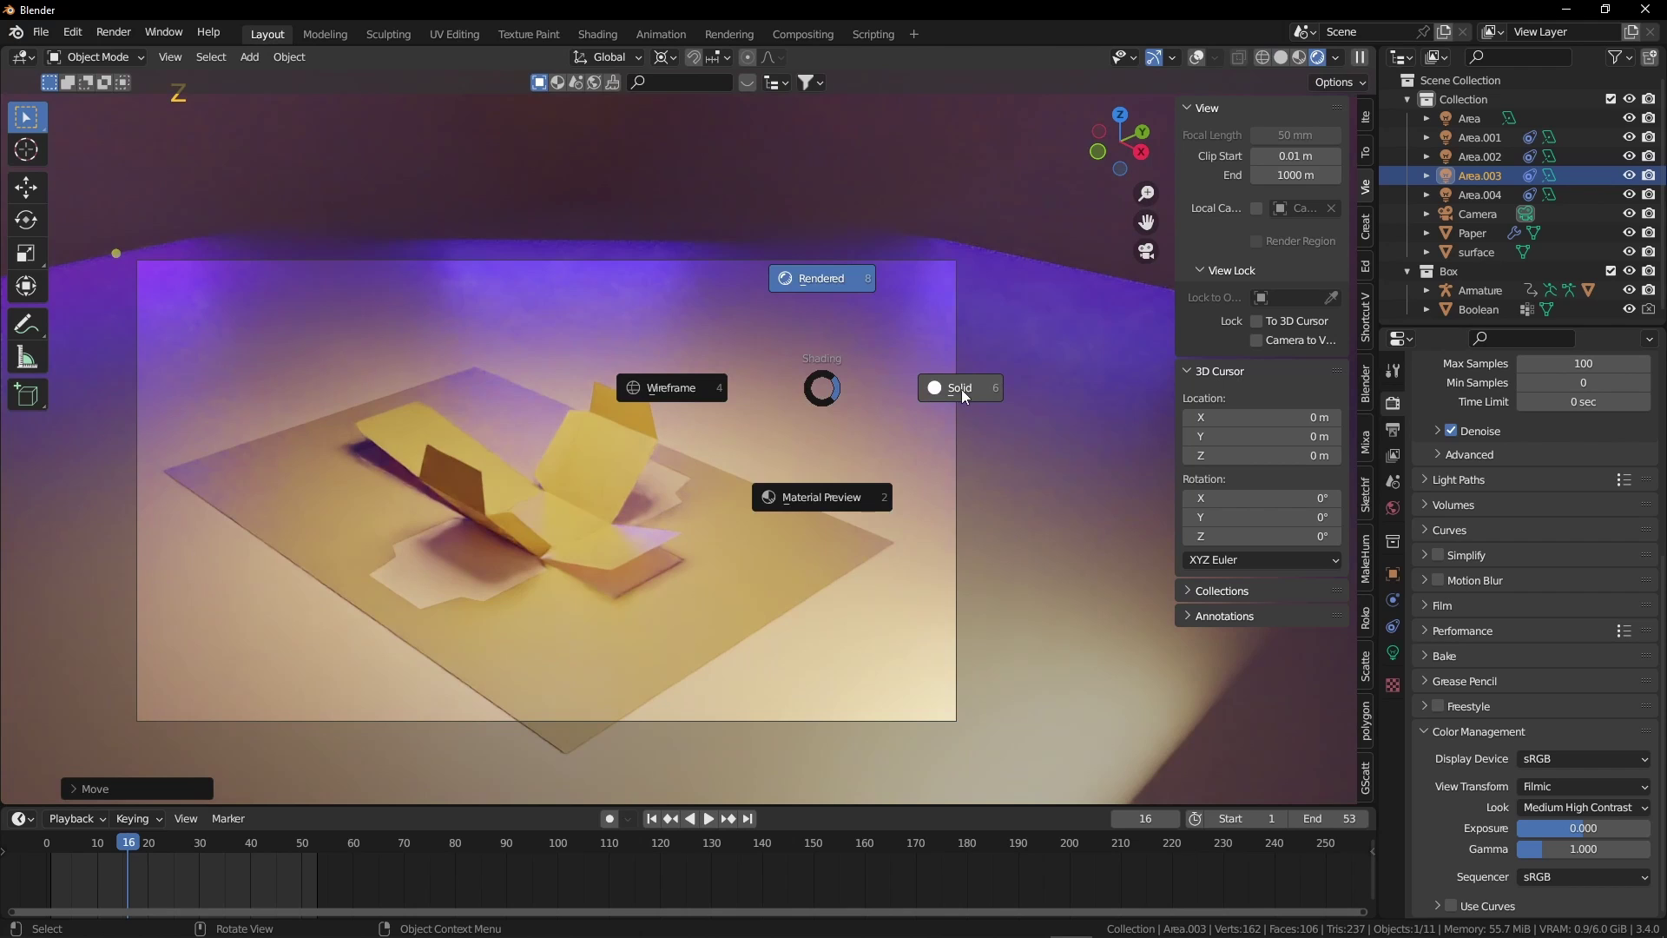
click(961, 388)
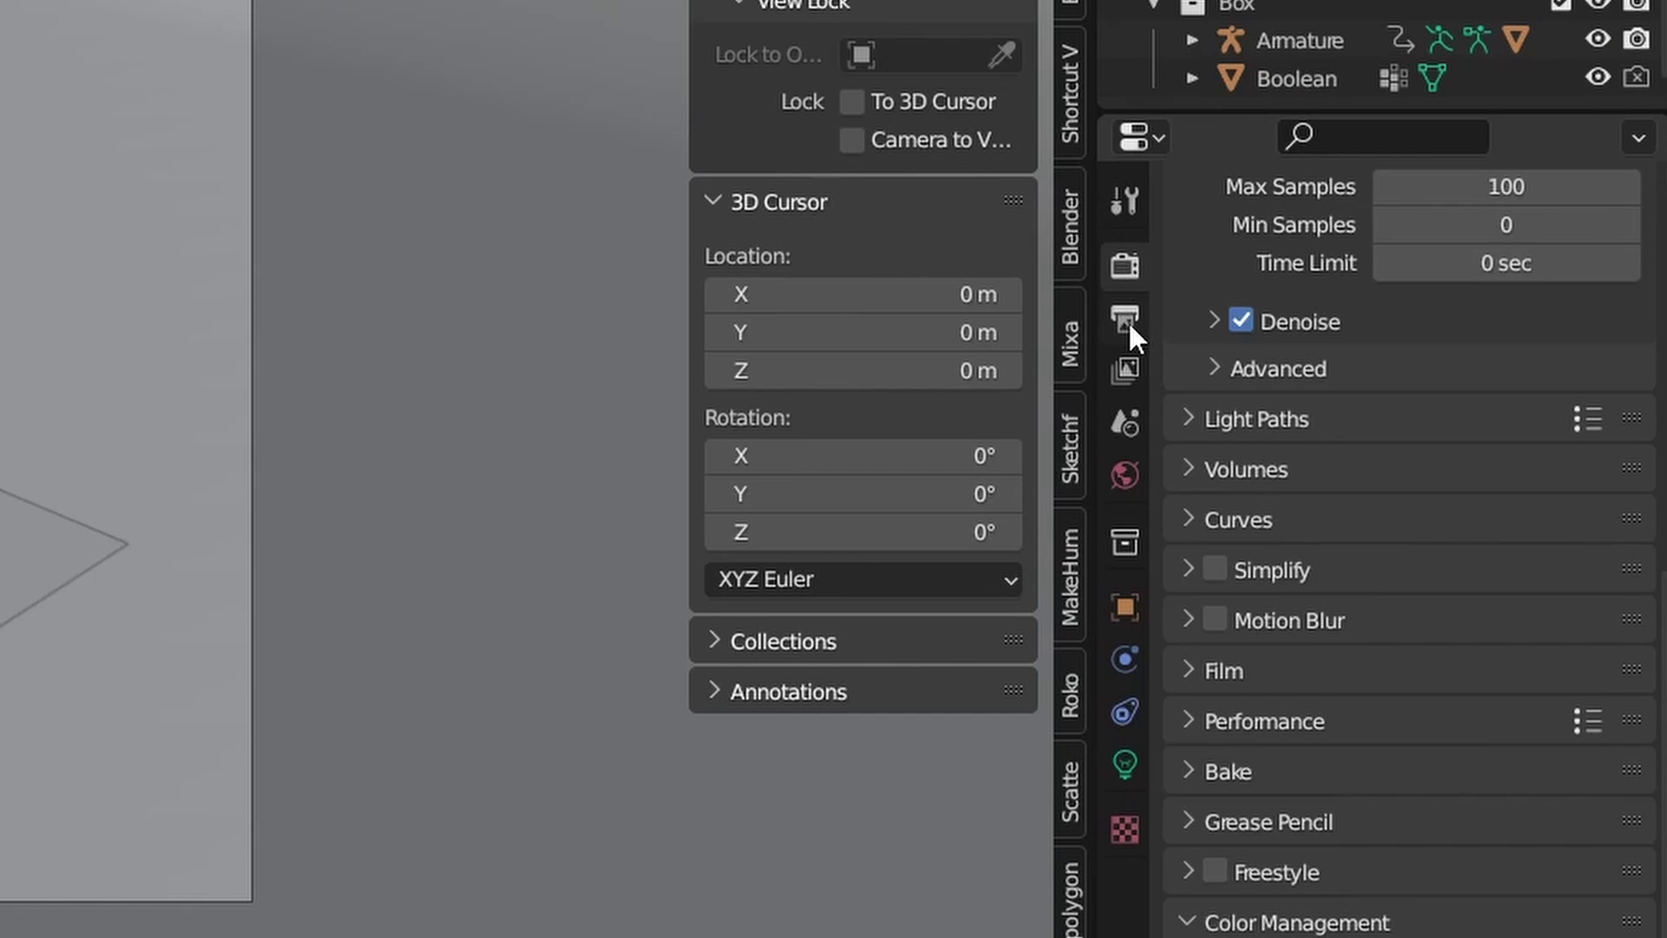
click(1393, 429)
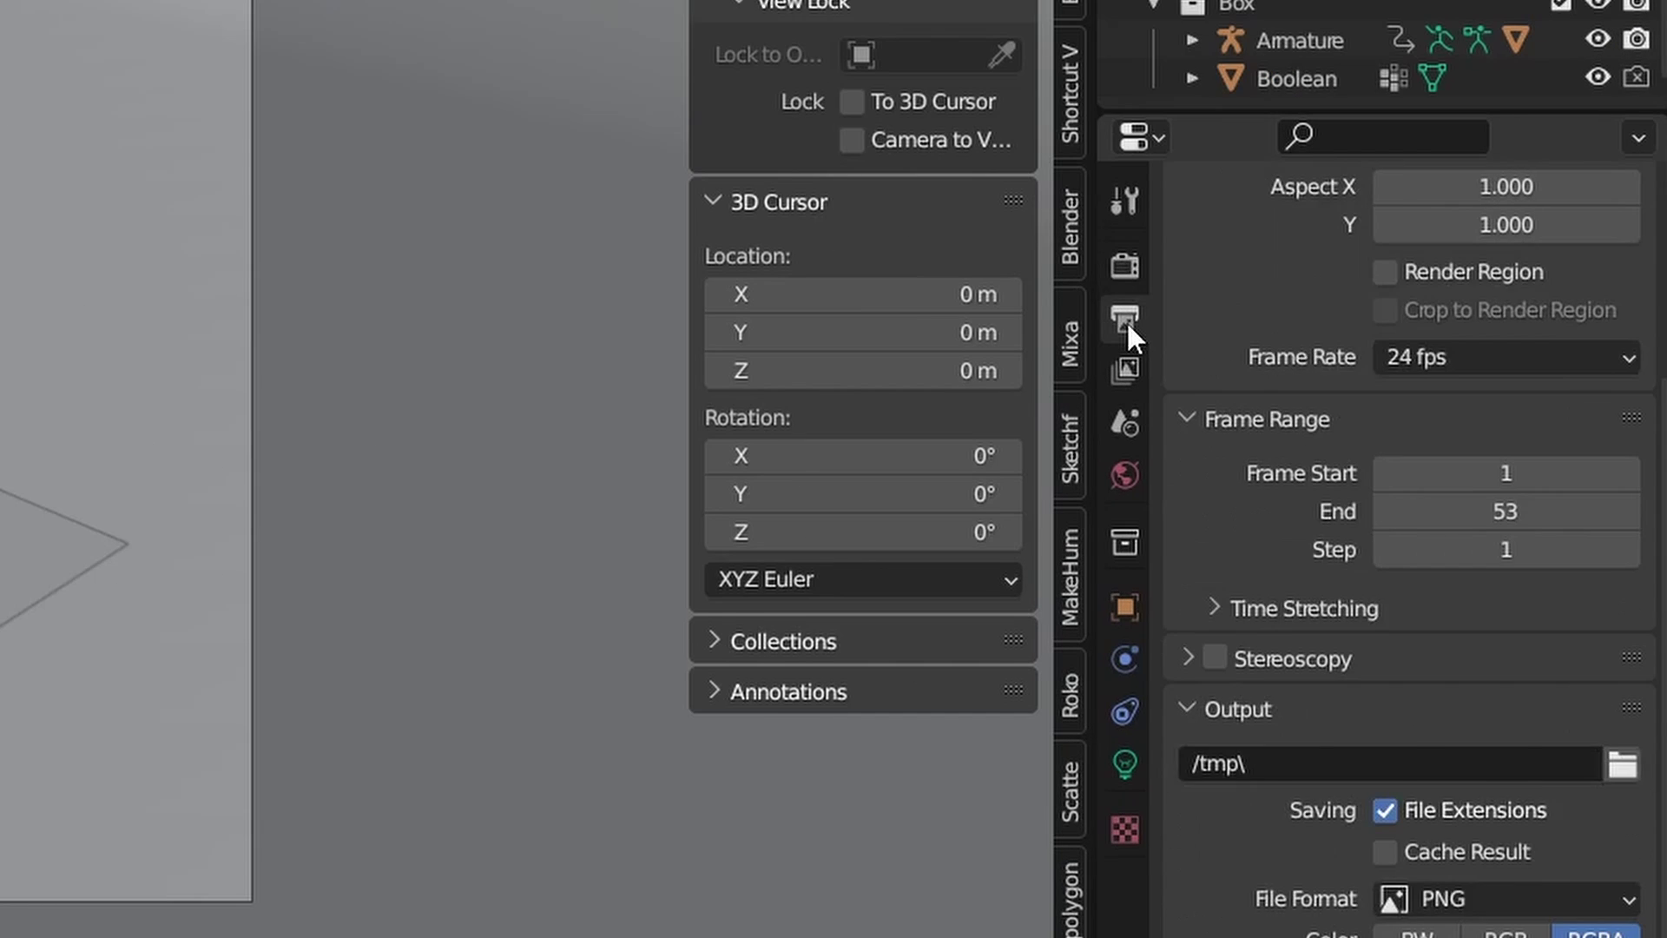
click(1394, 900)
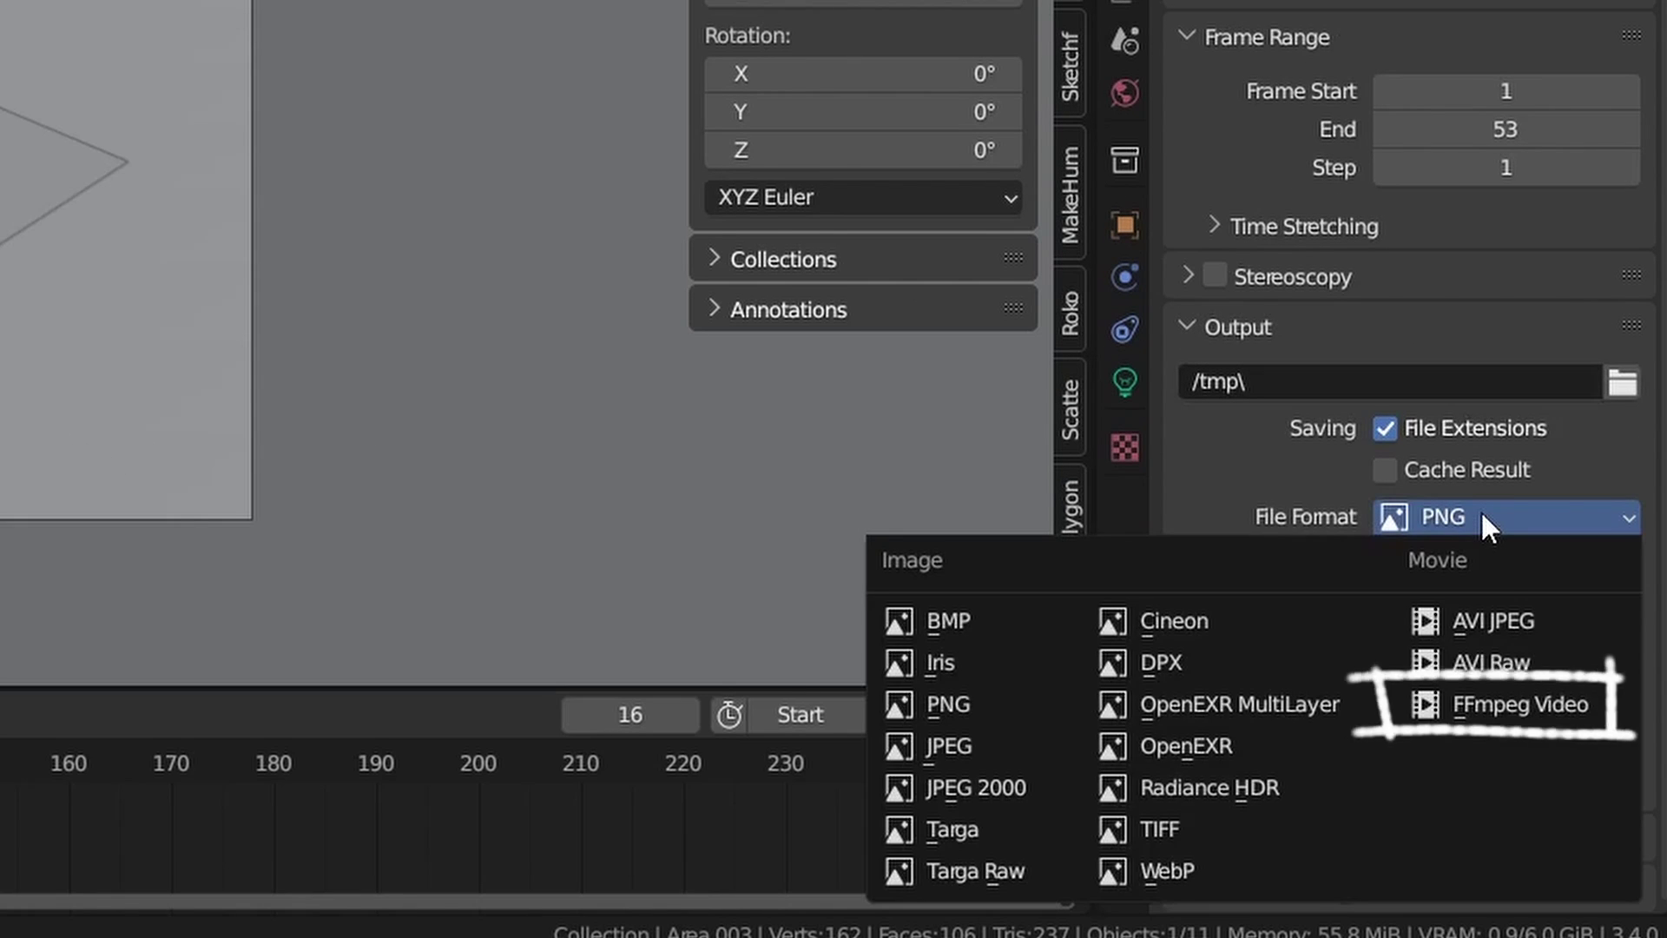
click(1522, 704)
- Set the output path to the project's 03 folder and apply an encoding preset for the video
click(1622, 506)
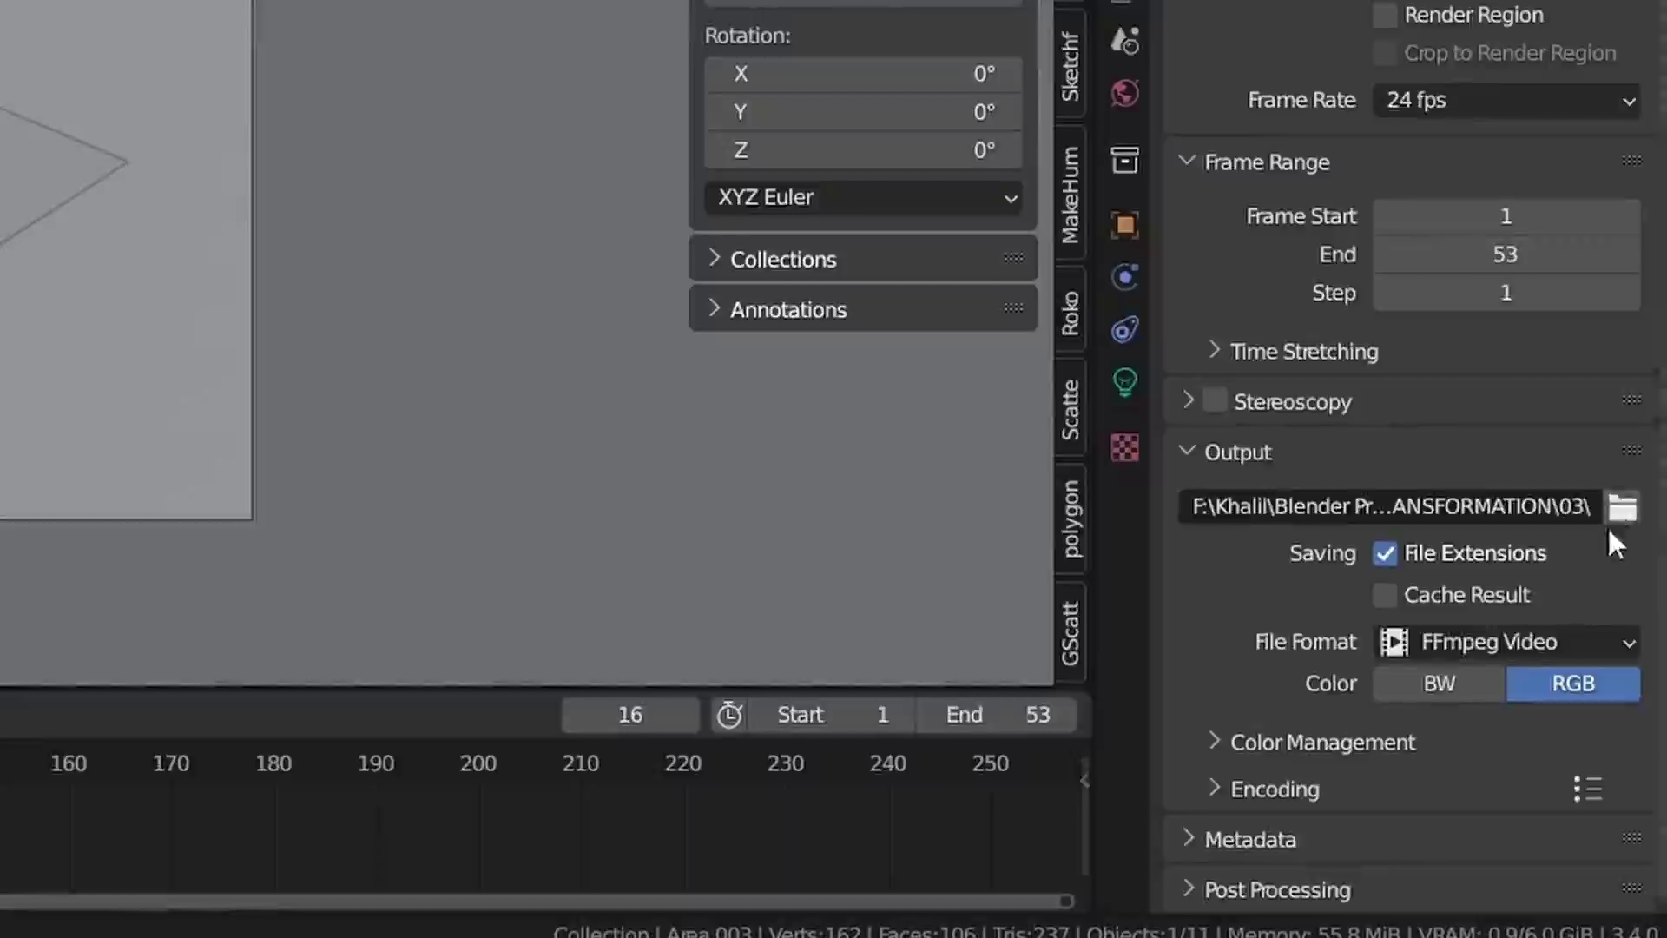
click(1587, 789)
click(1424, 587)
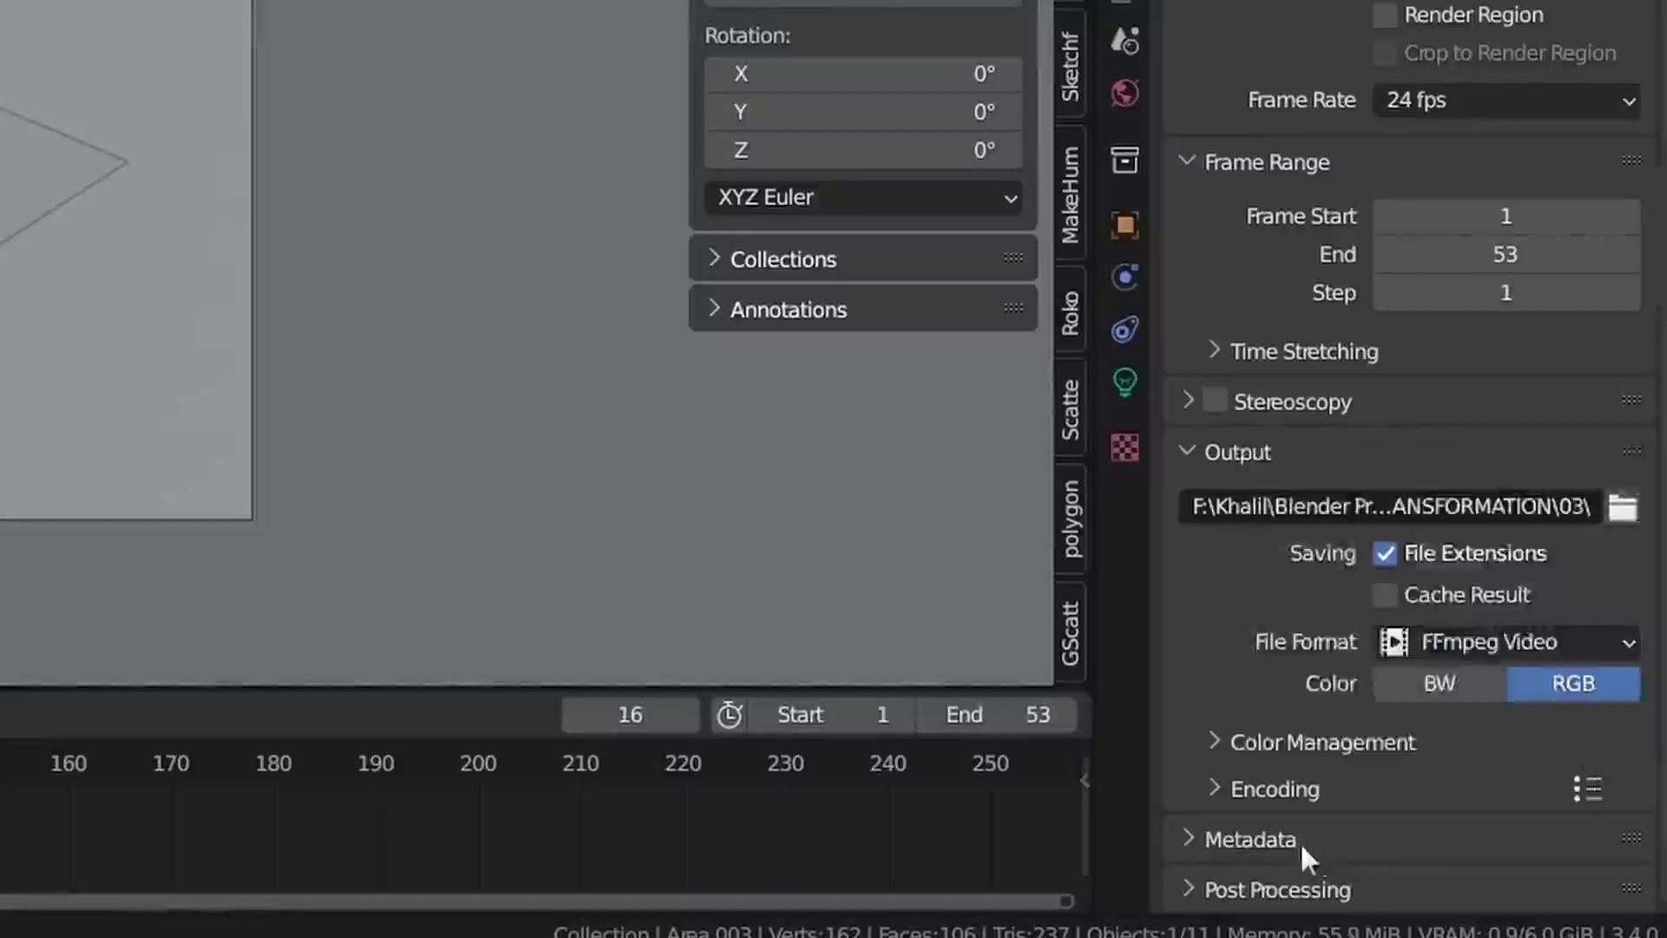